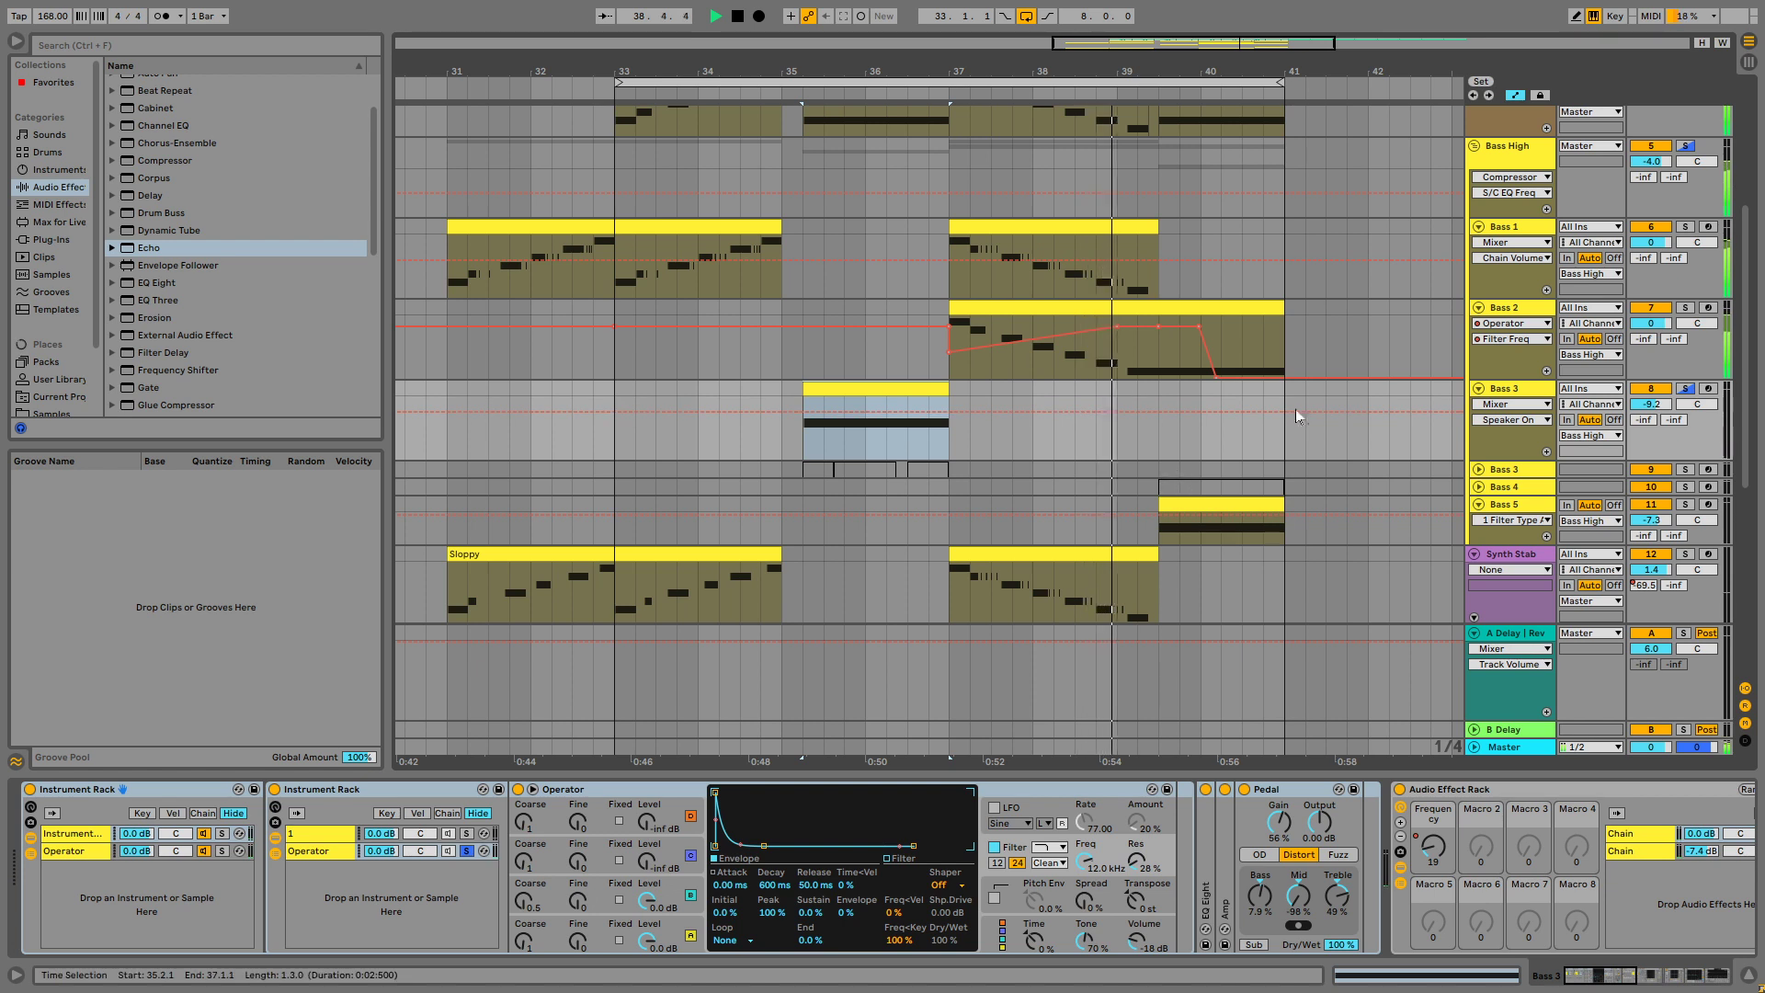
Duplicate the Bass 3 track as Bass 3a and deactivate the original Bass 3 track.
left_click(1508, 390)
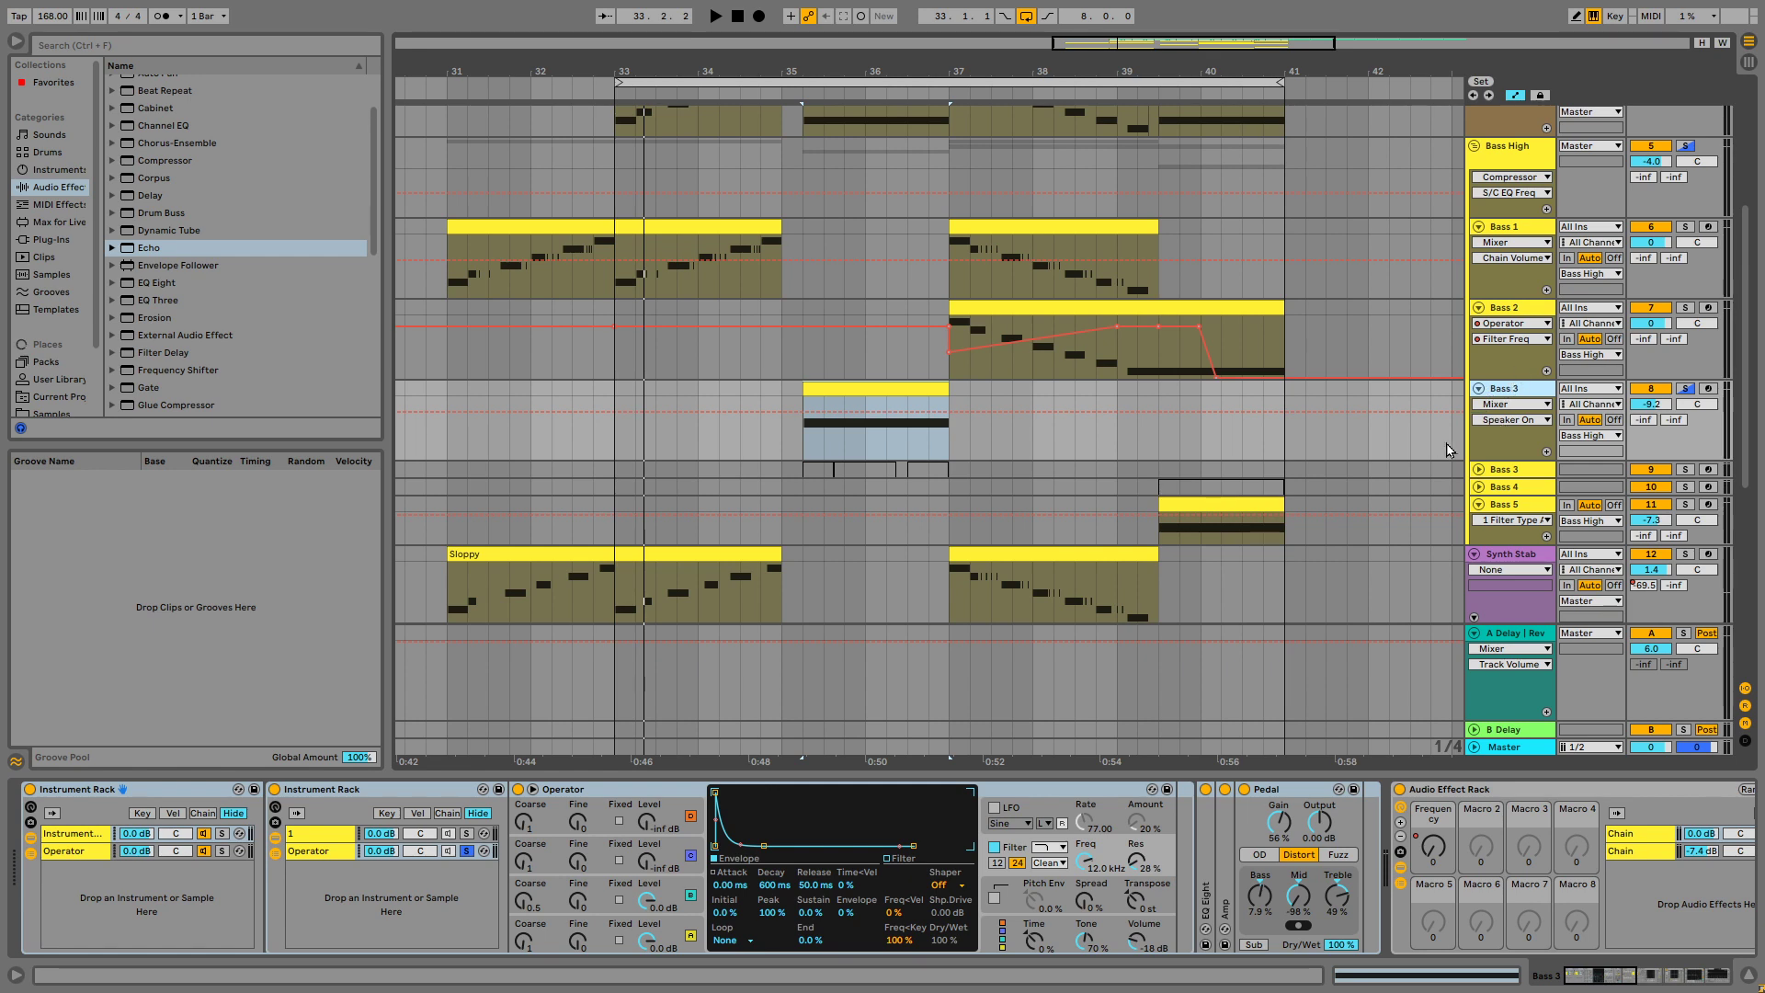
key("ctrl+d")
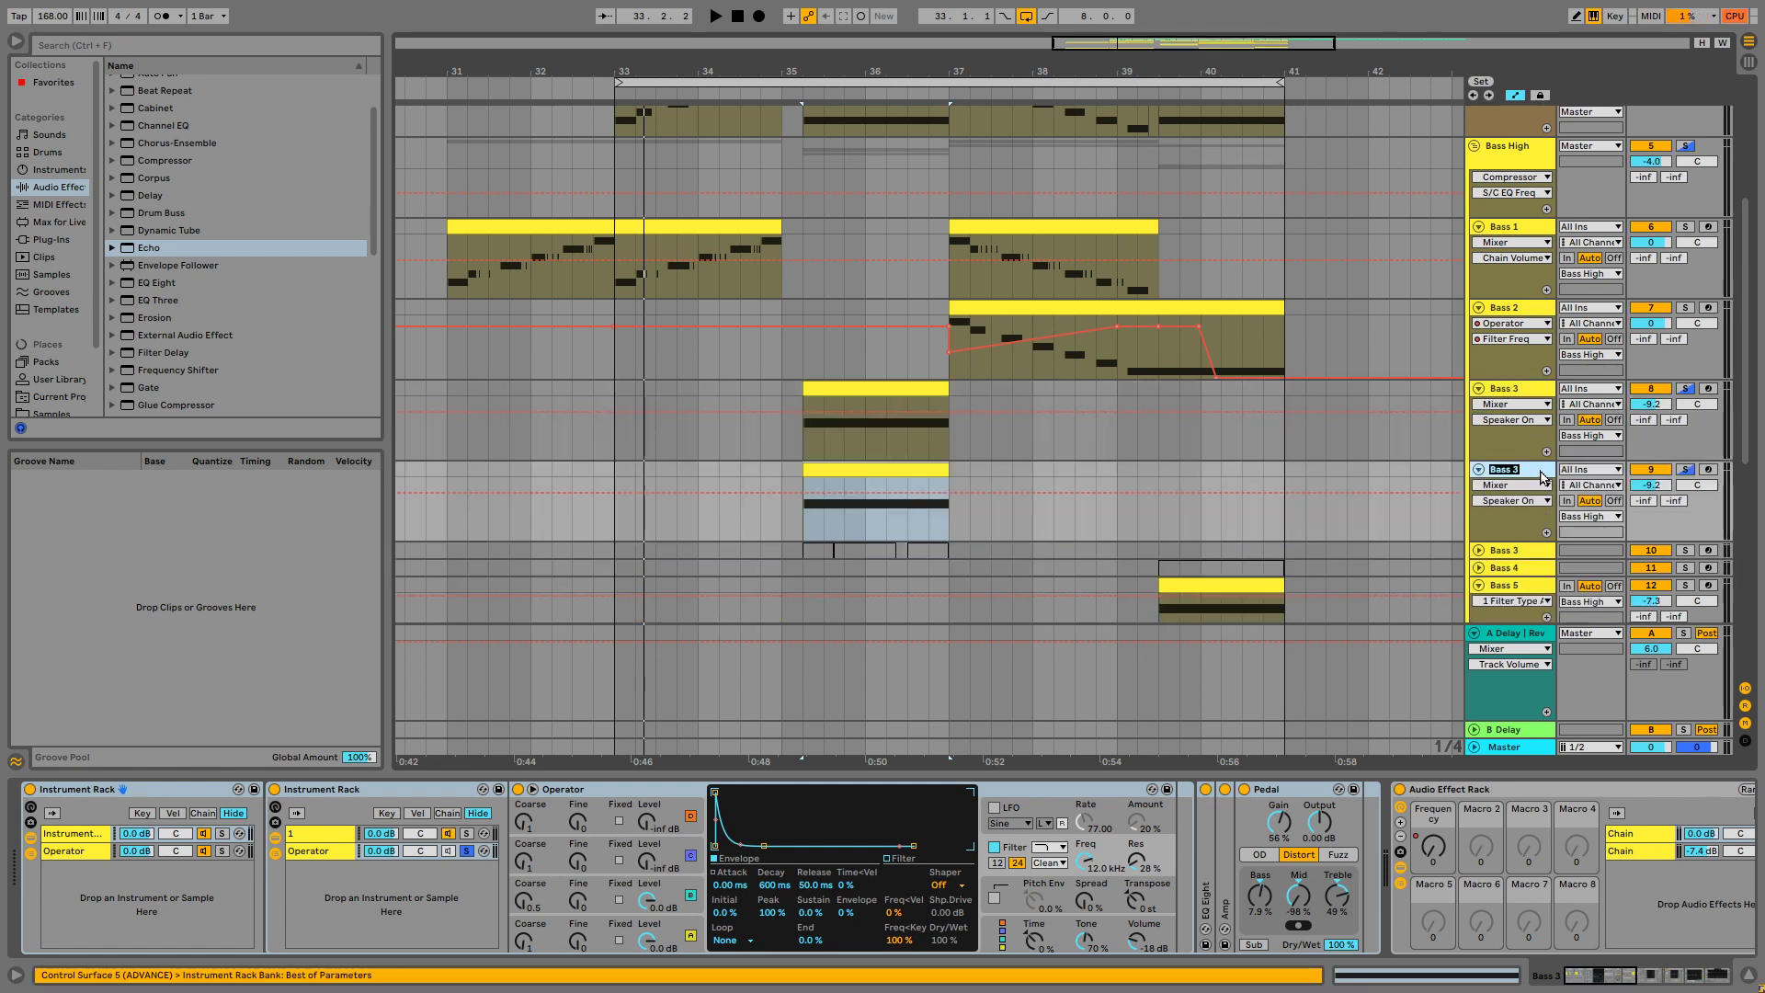
key("Return")
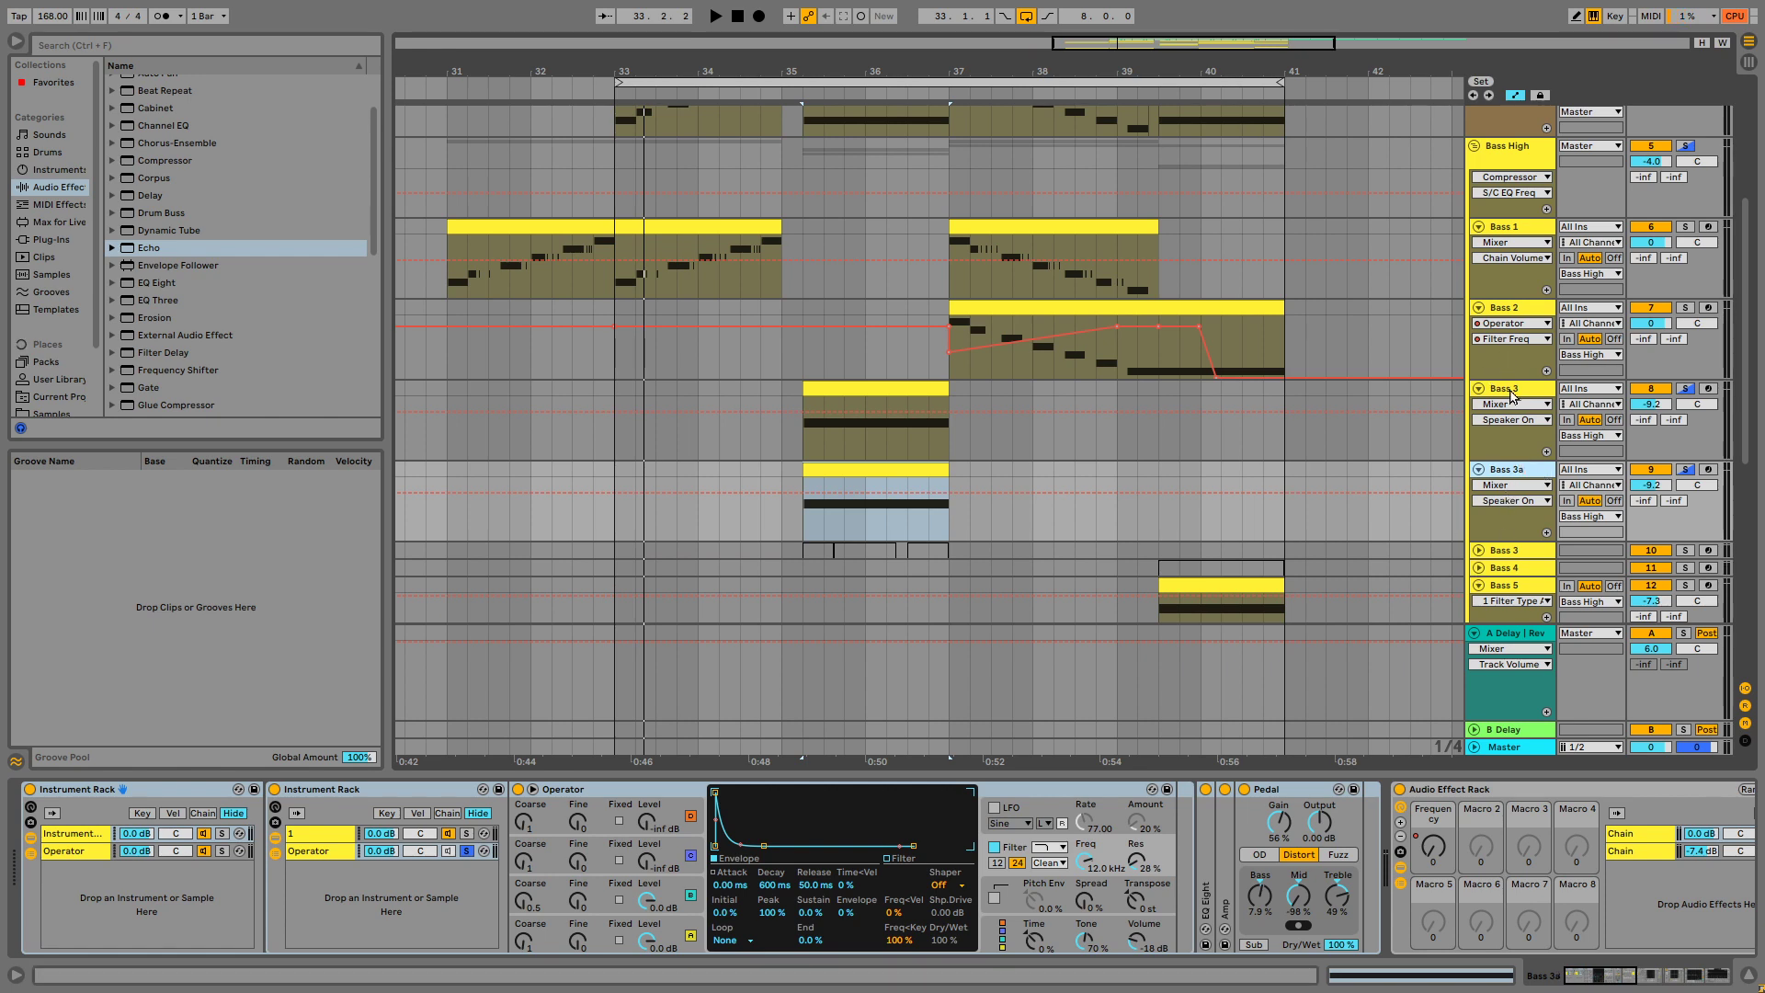
left_click(1650, 390)
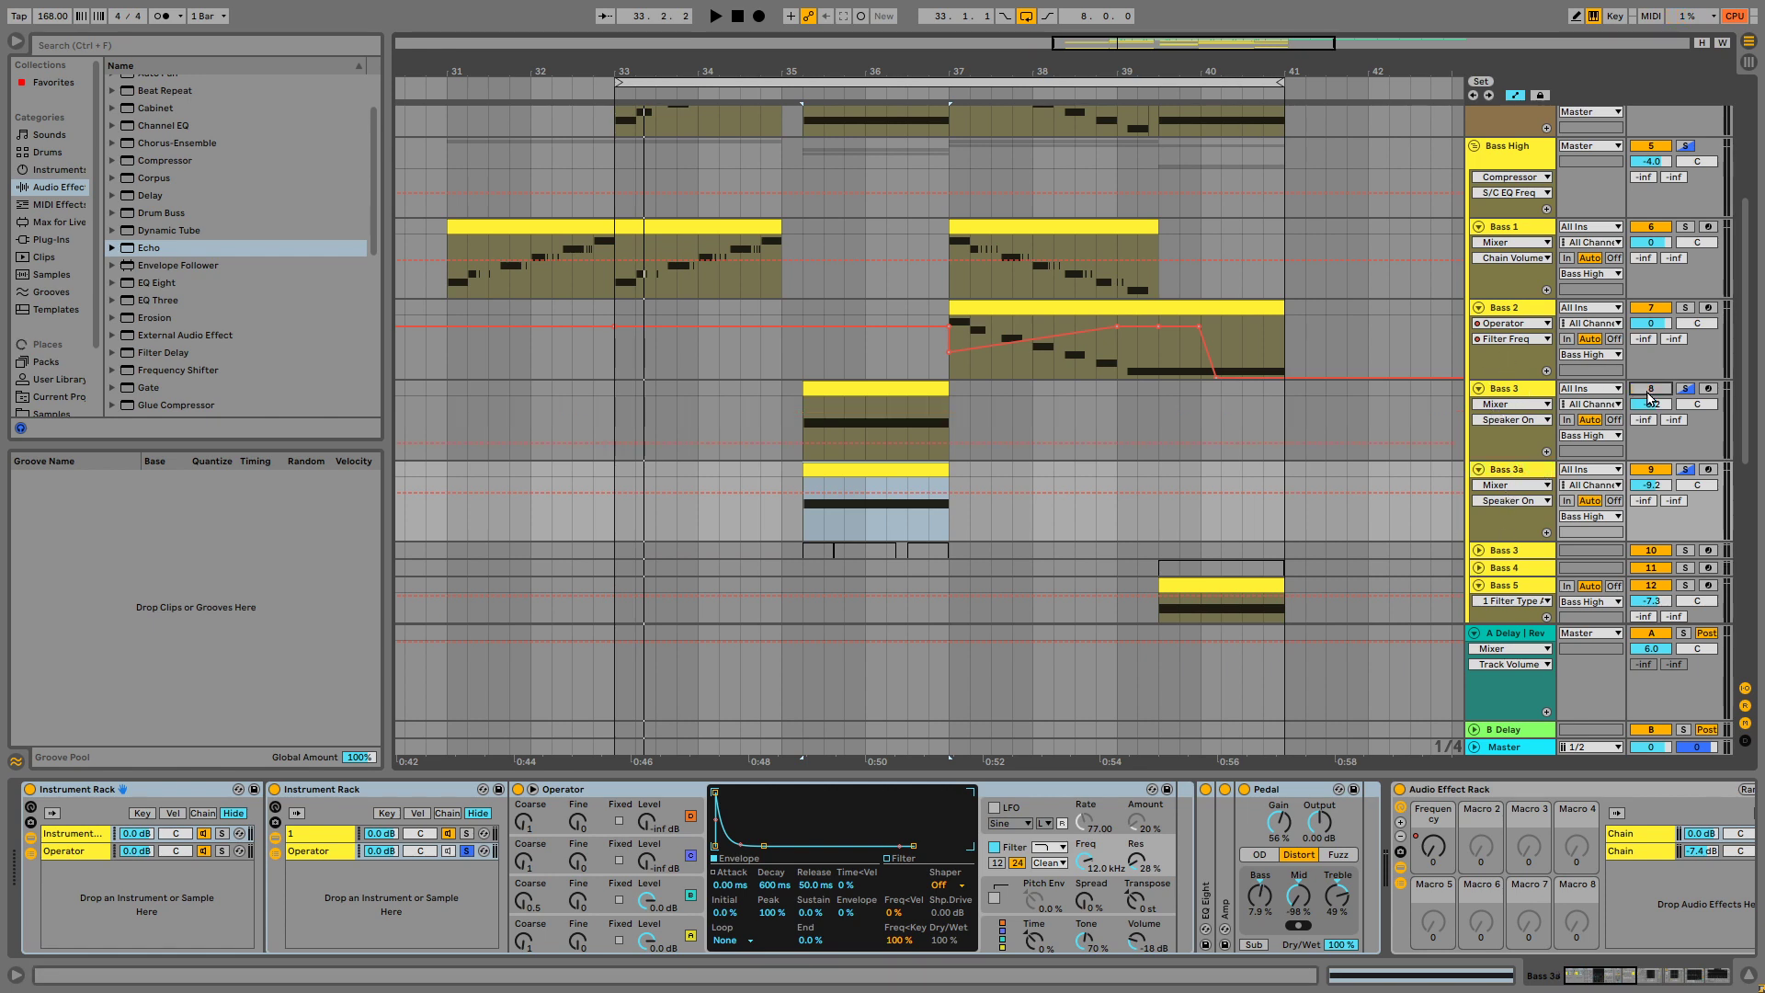
Delete every device in the Bass 3a track's chain, from the first Instrument Rack through the Hybrid Reverb.
left_click(1502, 472)
left_click(1477, 791)
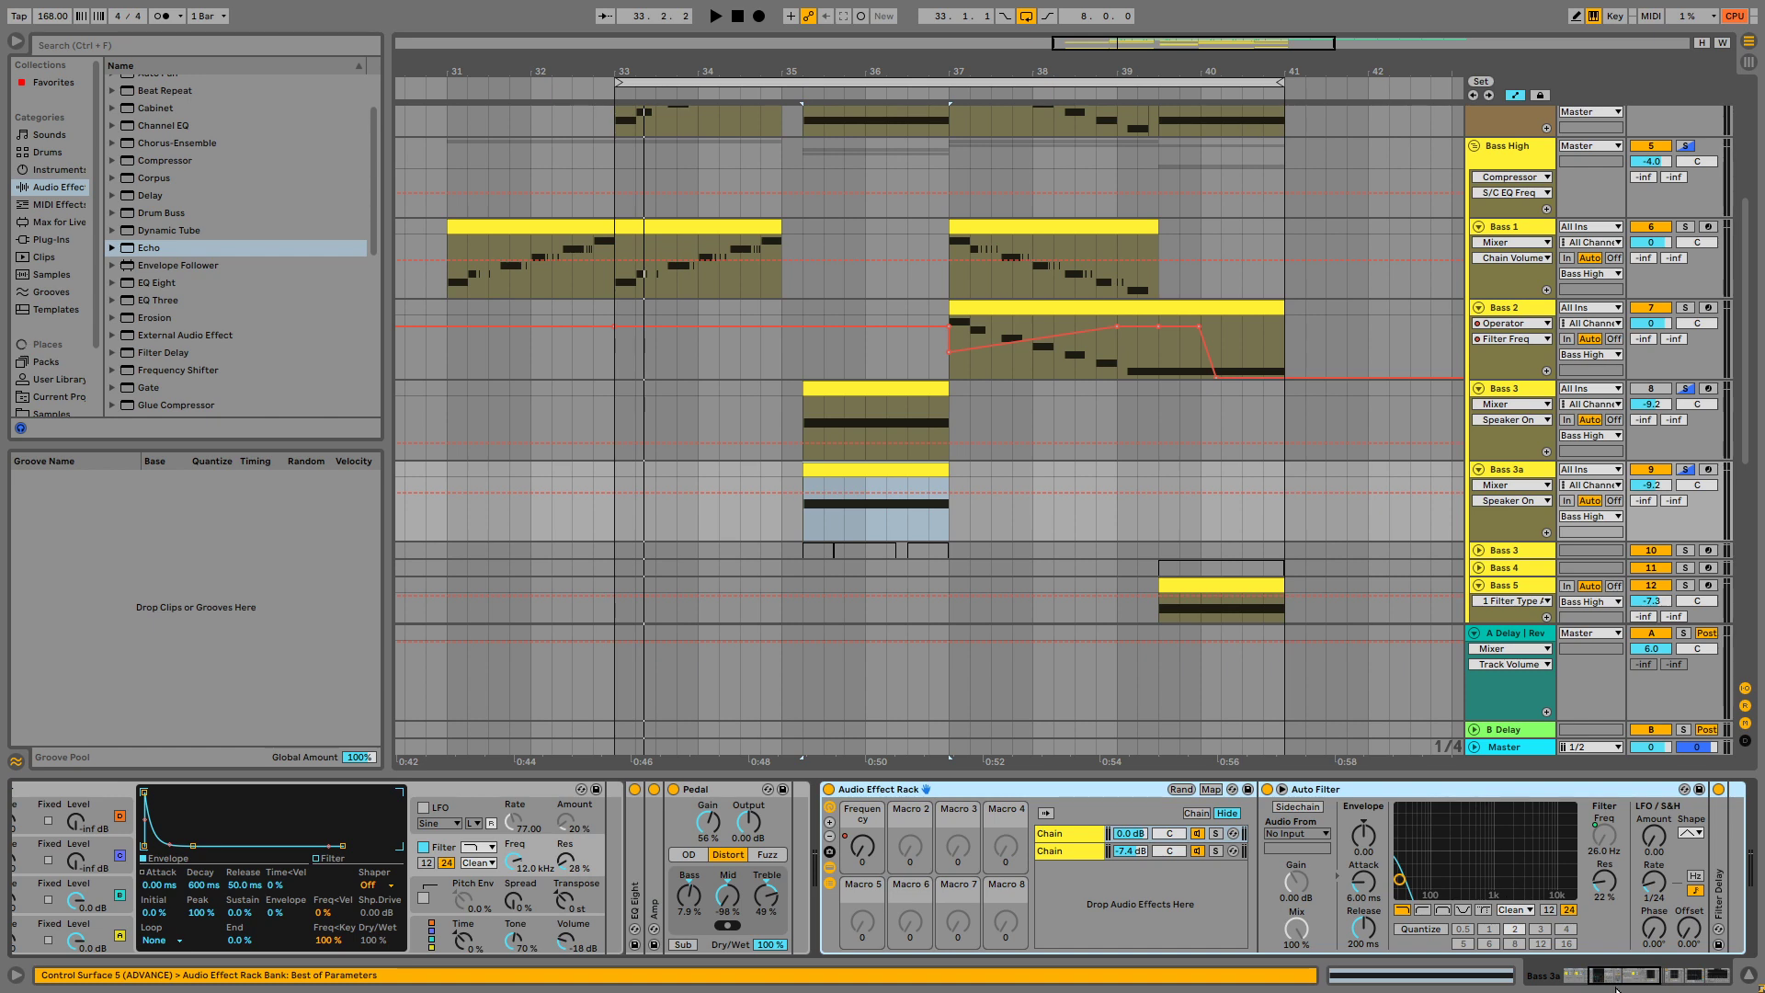
left_click_drag(1630, 982, 1720, 982)
left_click(1542, 790)
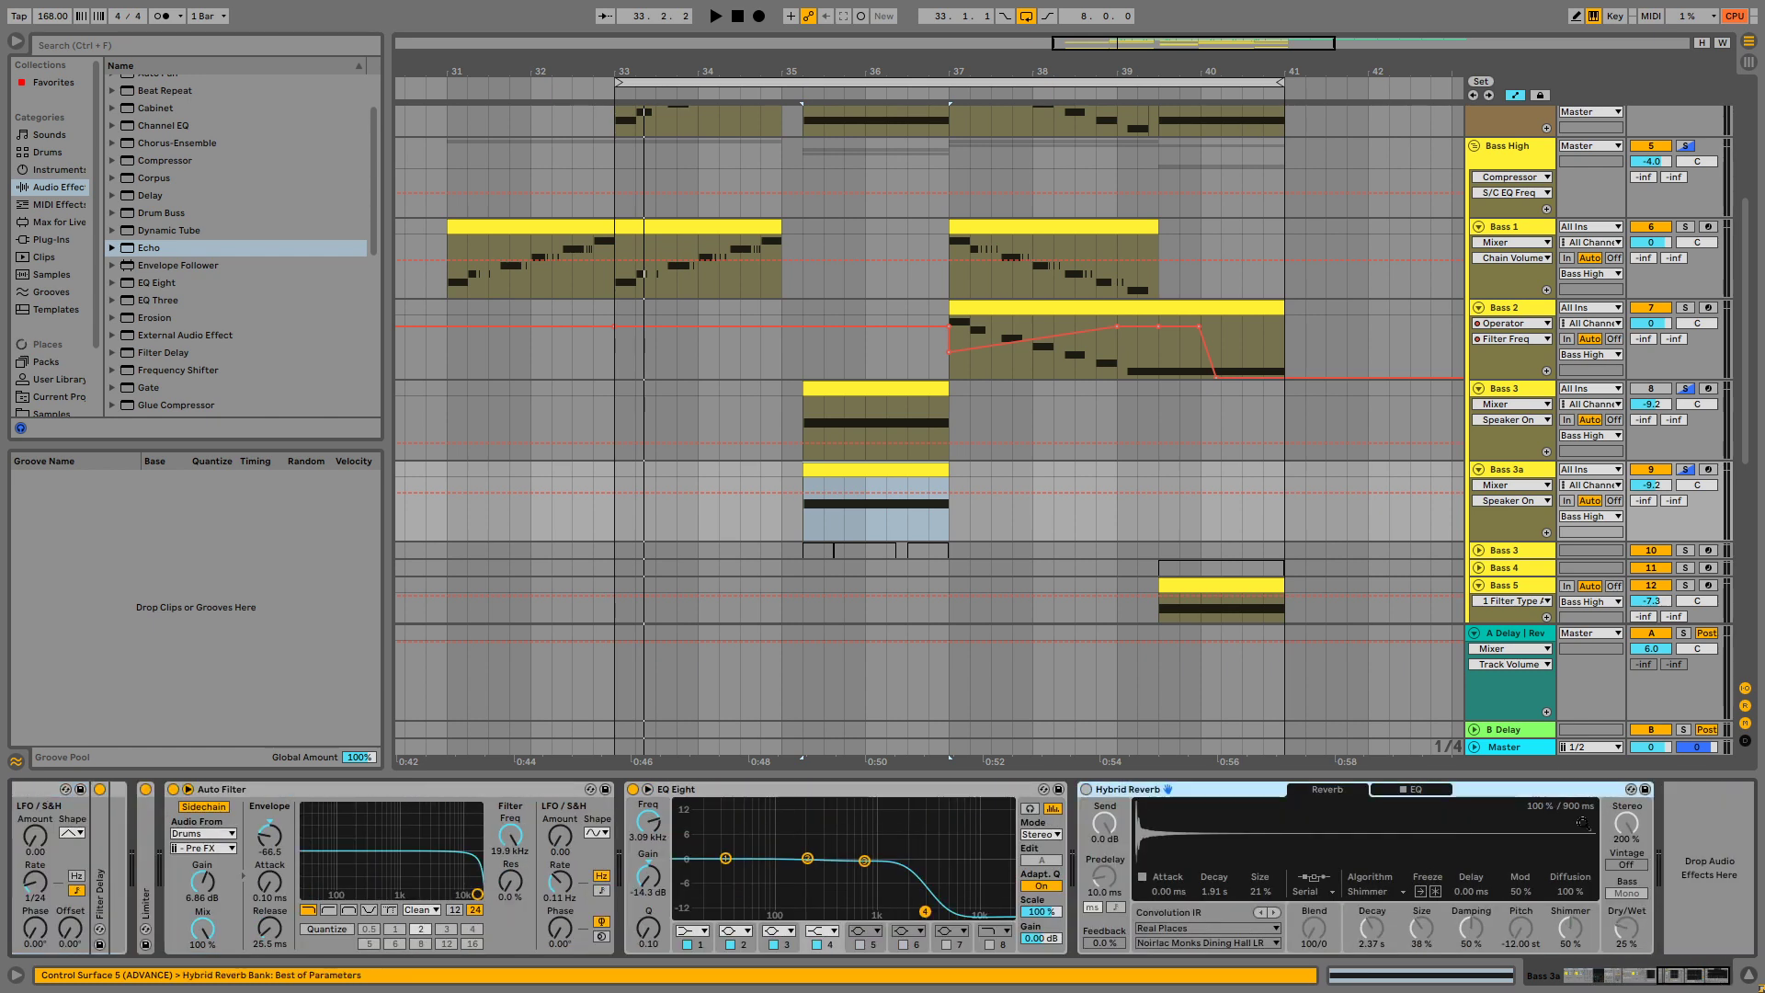
left_click(1633, 977)
left_click(1574, 977)
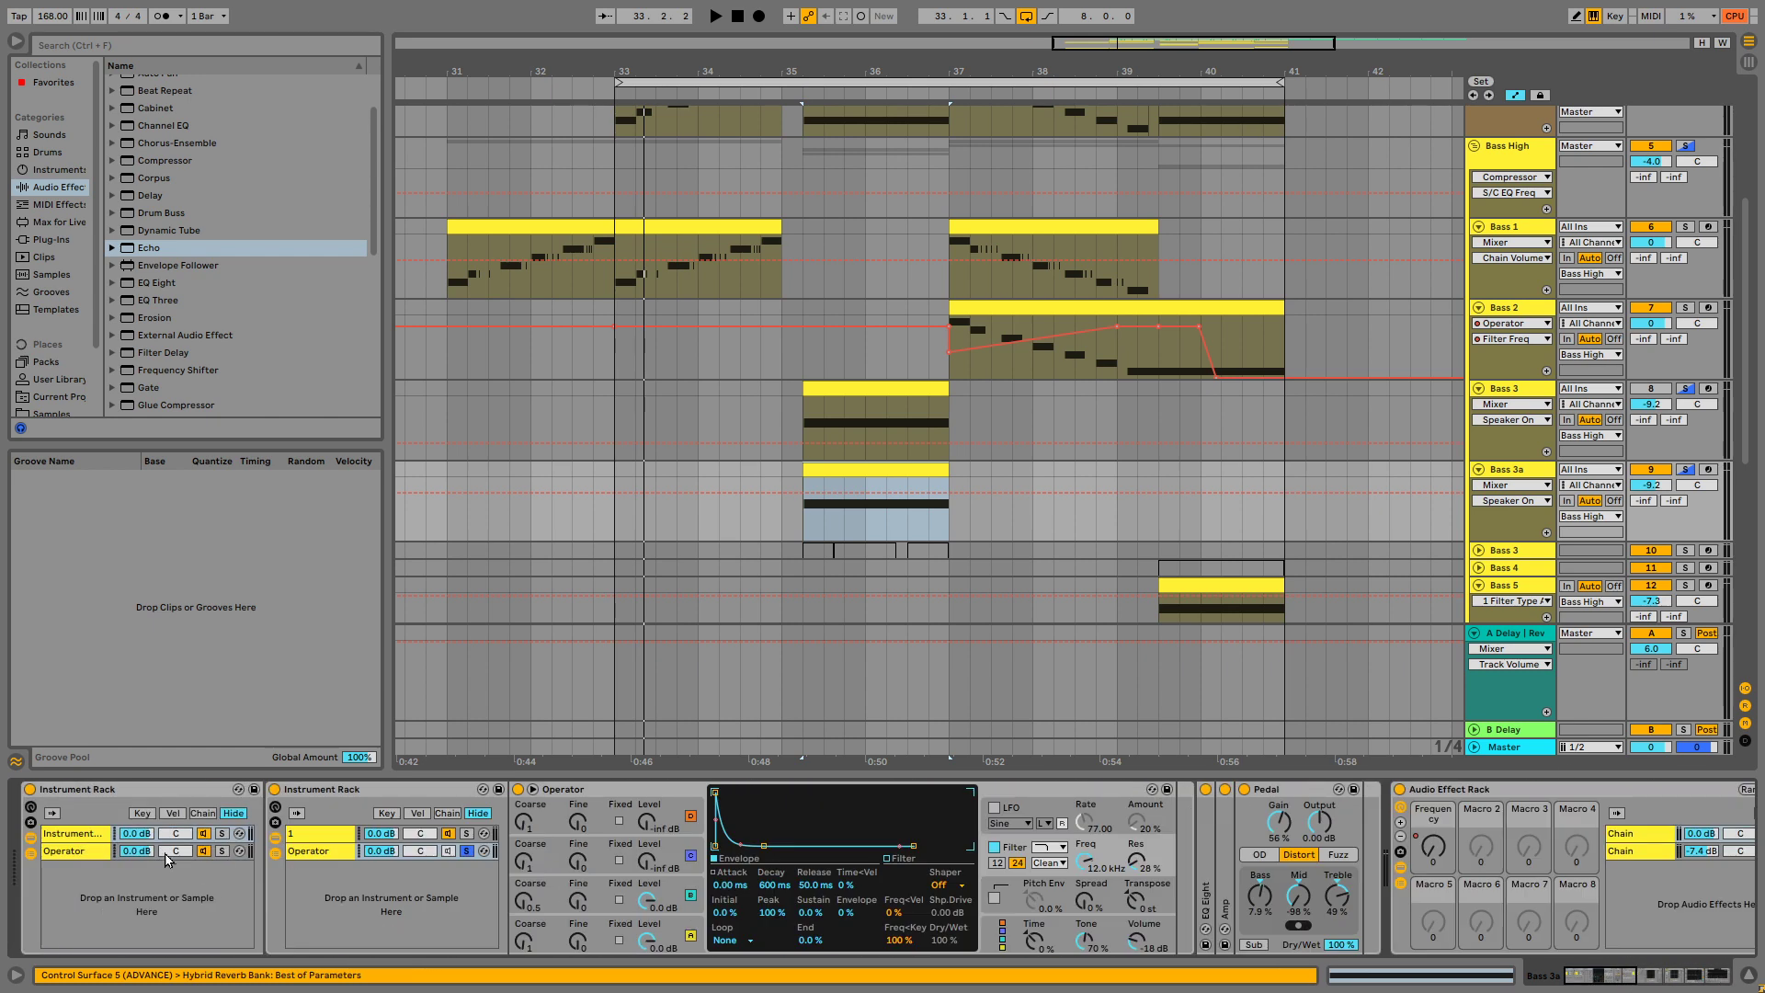
left_click(148, 794)
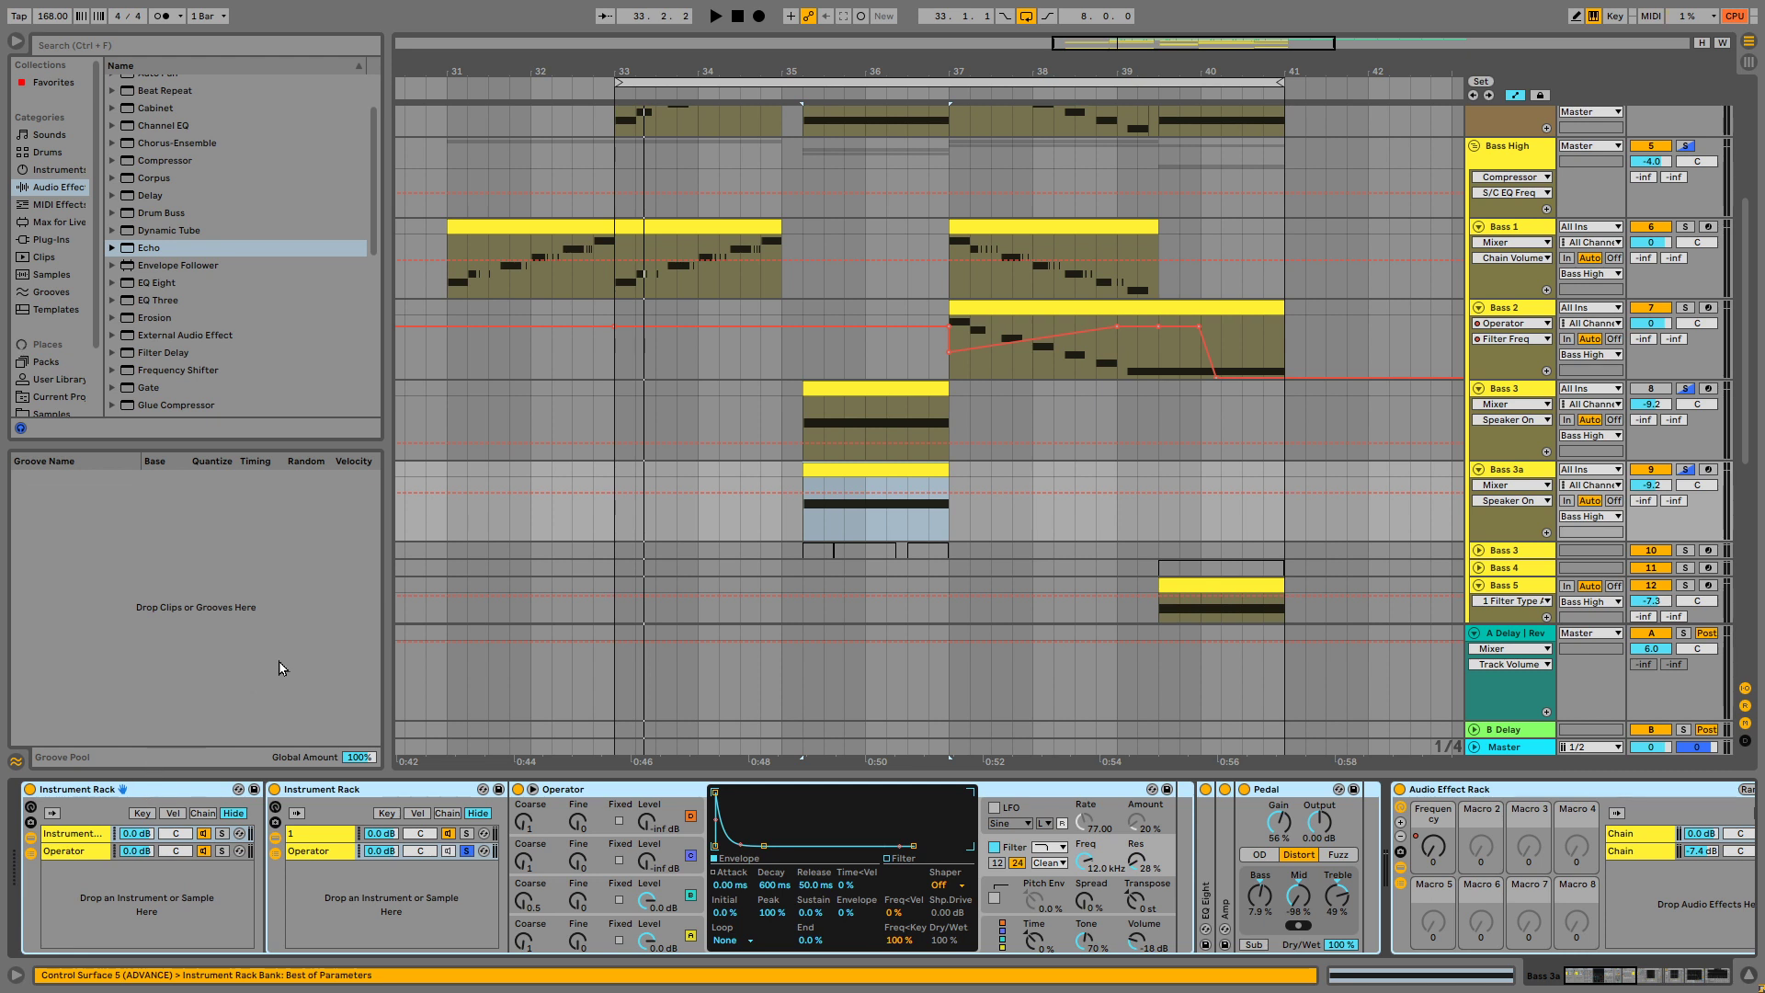
key("Delete")
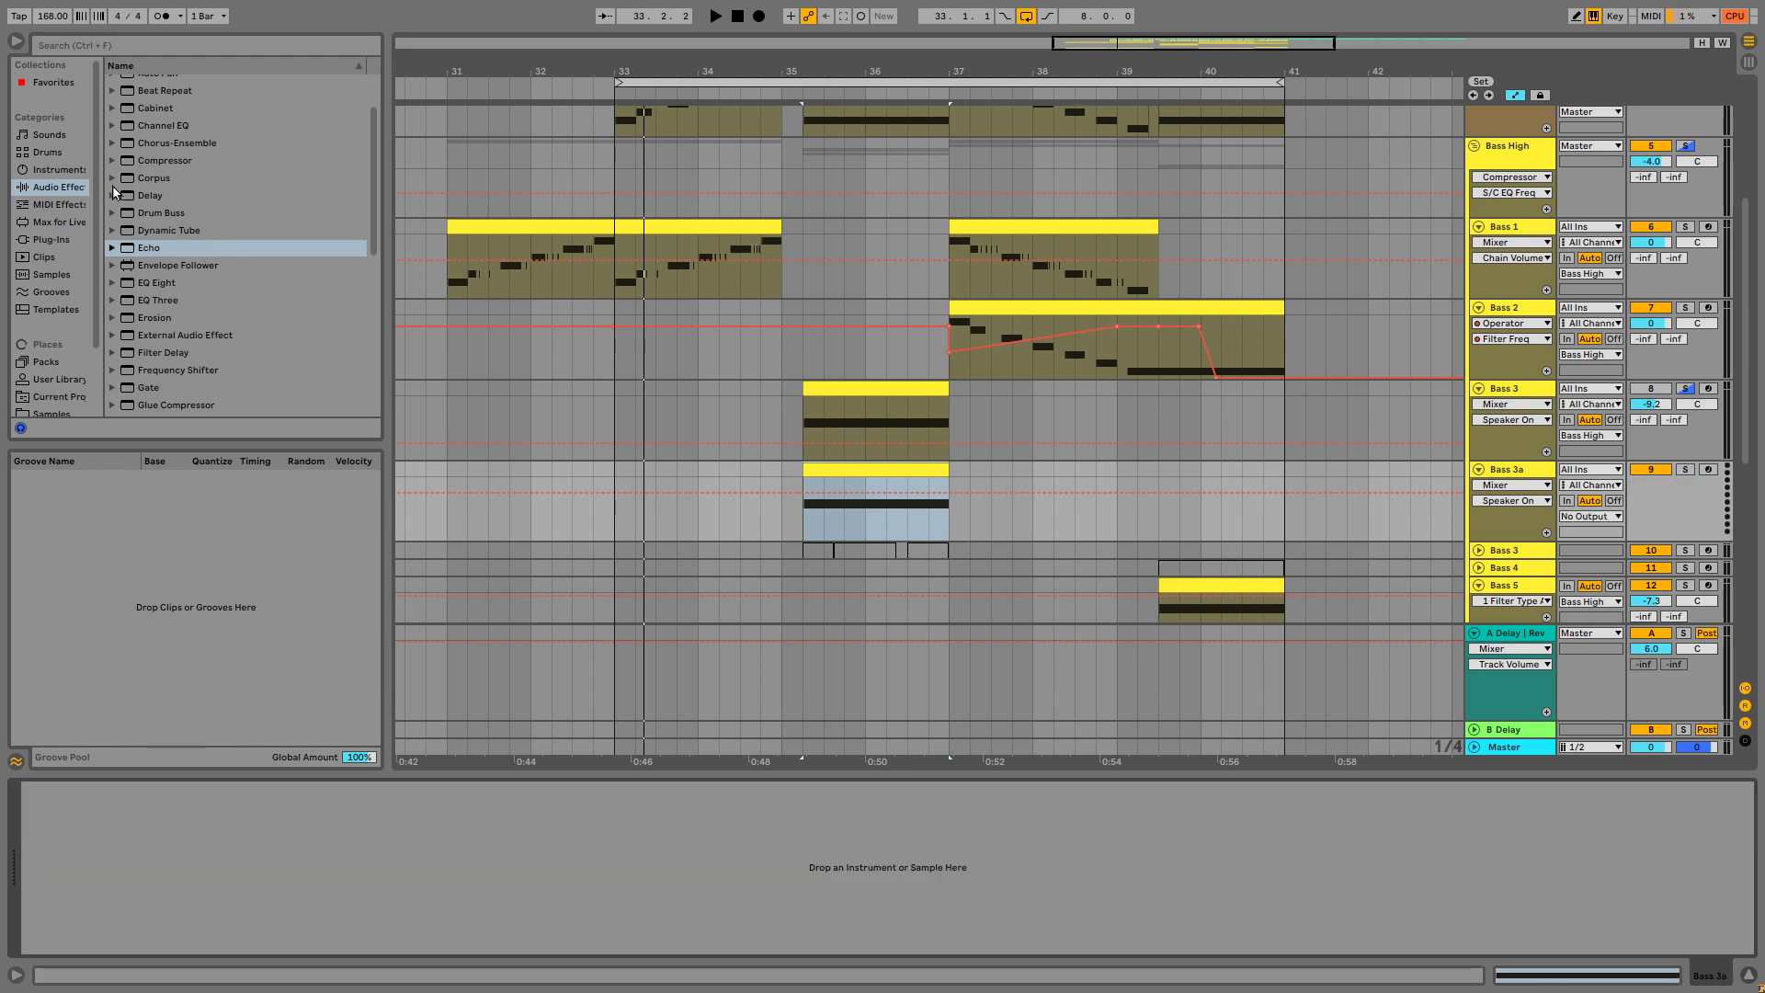
Load an Operator instrument onto Bass 3a and set oscillator A's waveform to Square D.
left_click(64, 170)
double_click(191, 225)
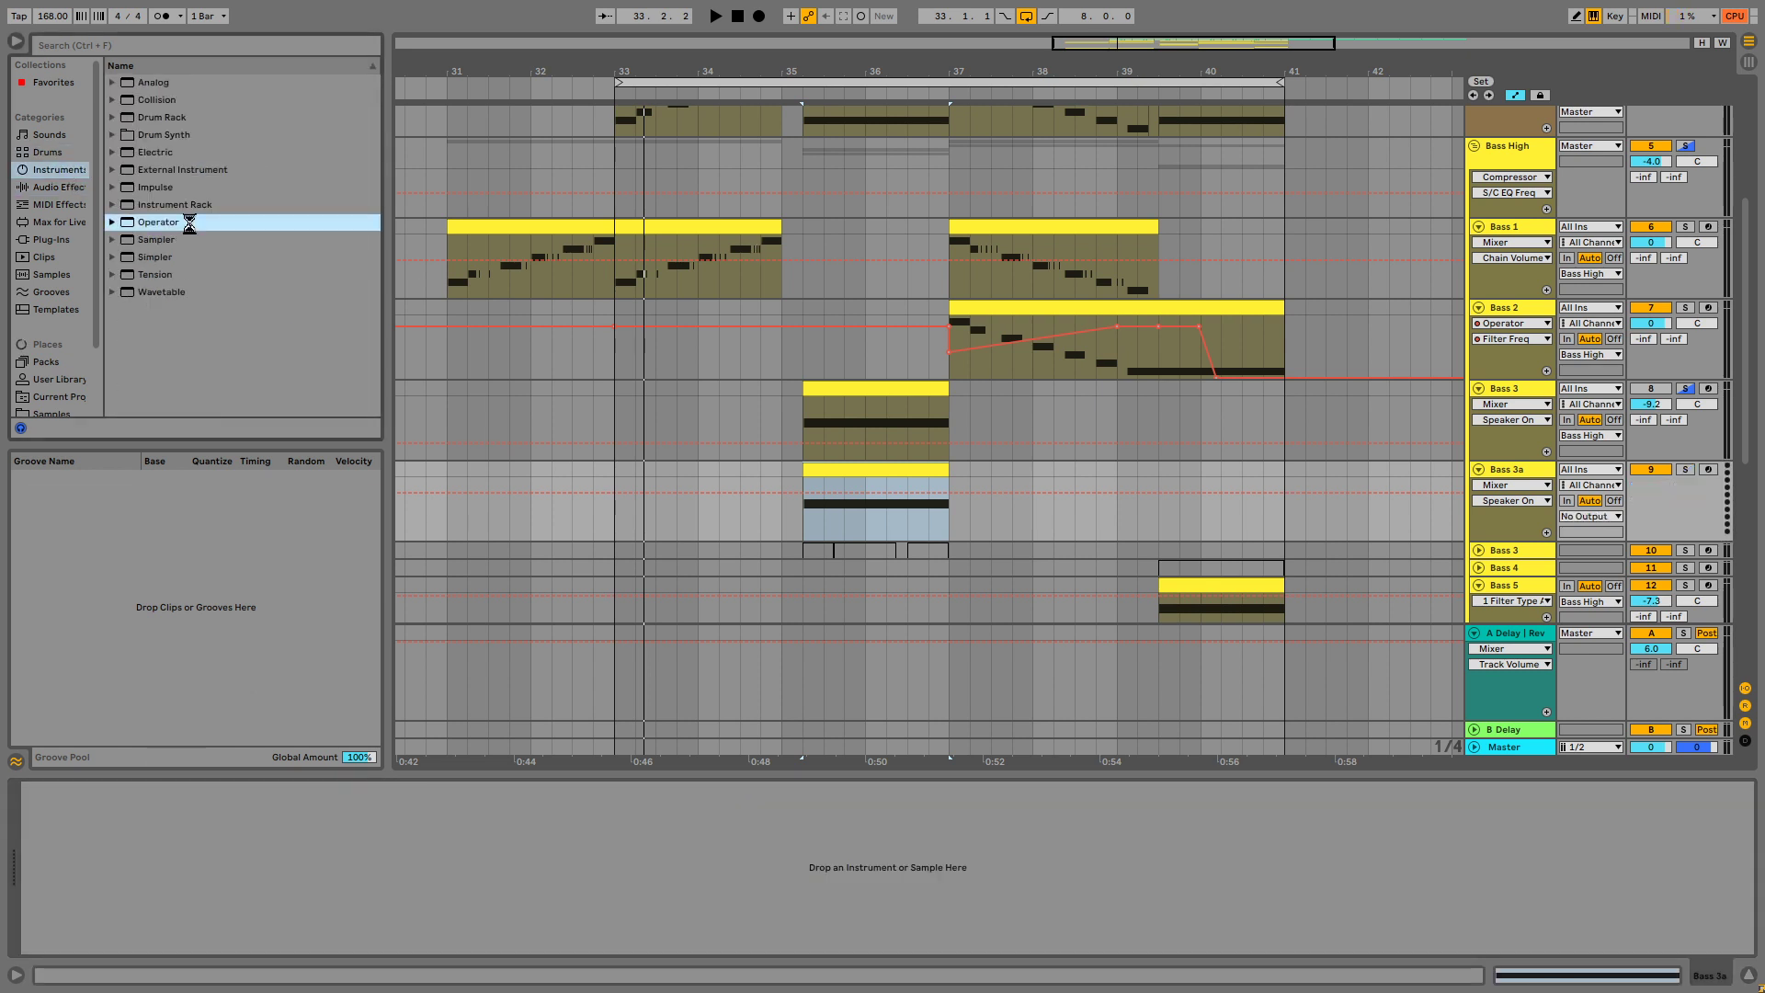
left_click(404, 892)
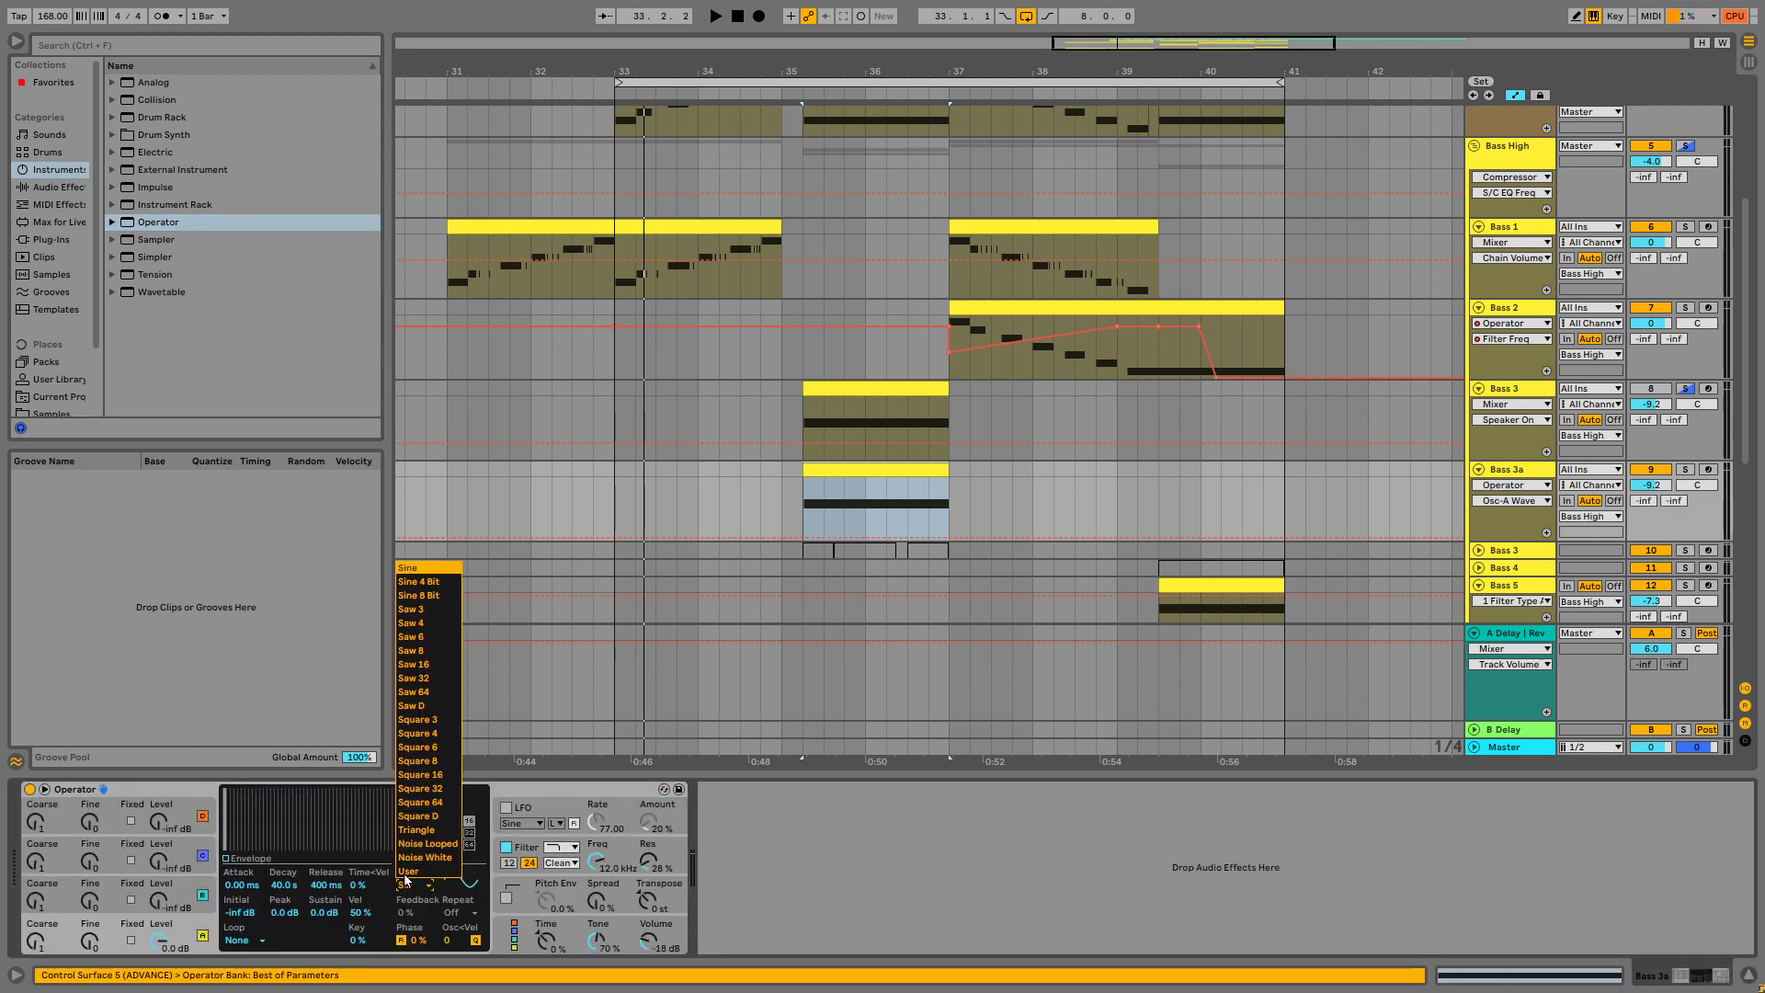
left_click(419, 823)
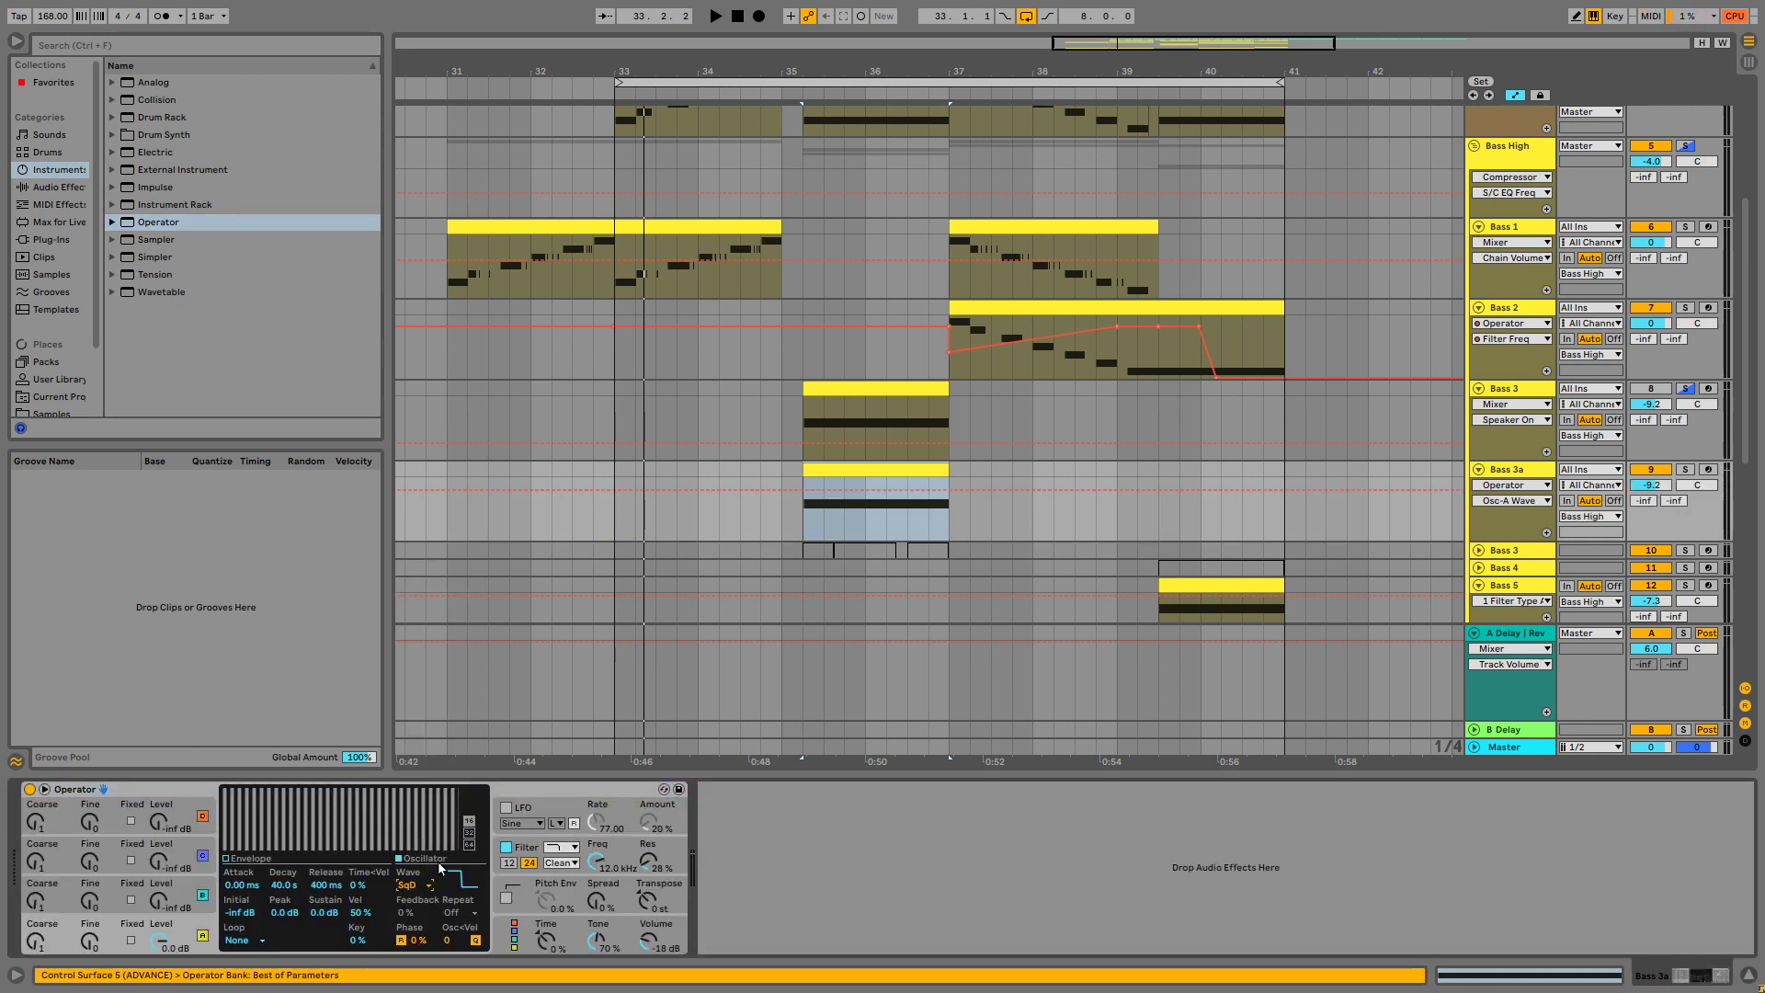
Play the Bass 3a clip from its start and solo the track to hear the raw square wave.
left_click(817, 525)
key("space")
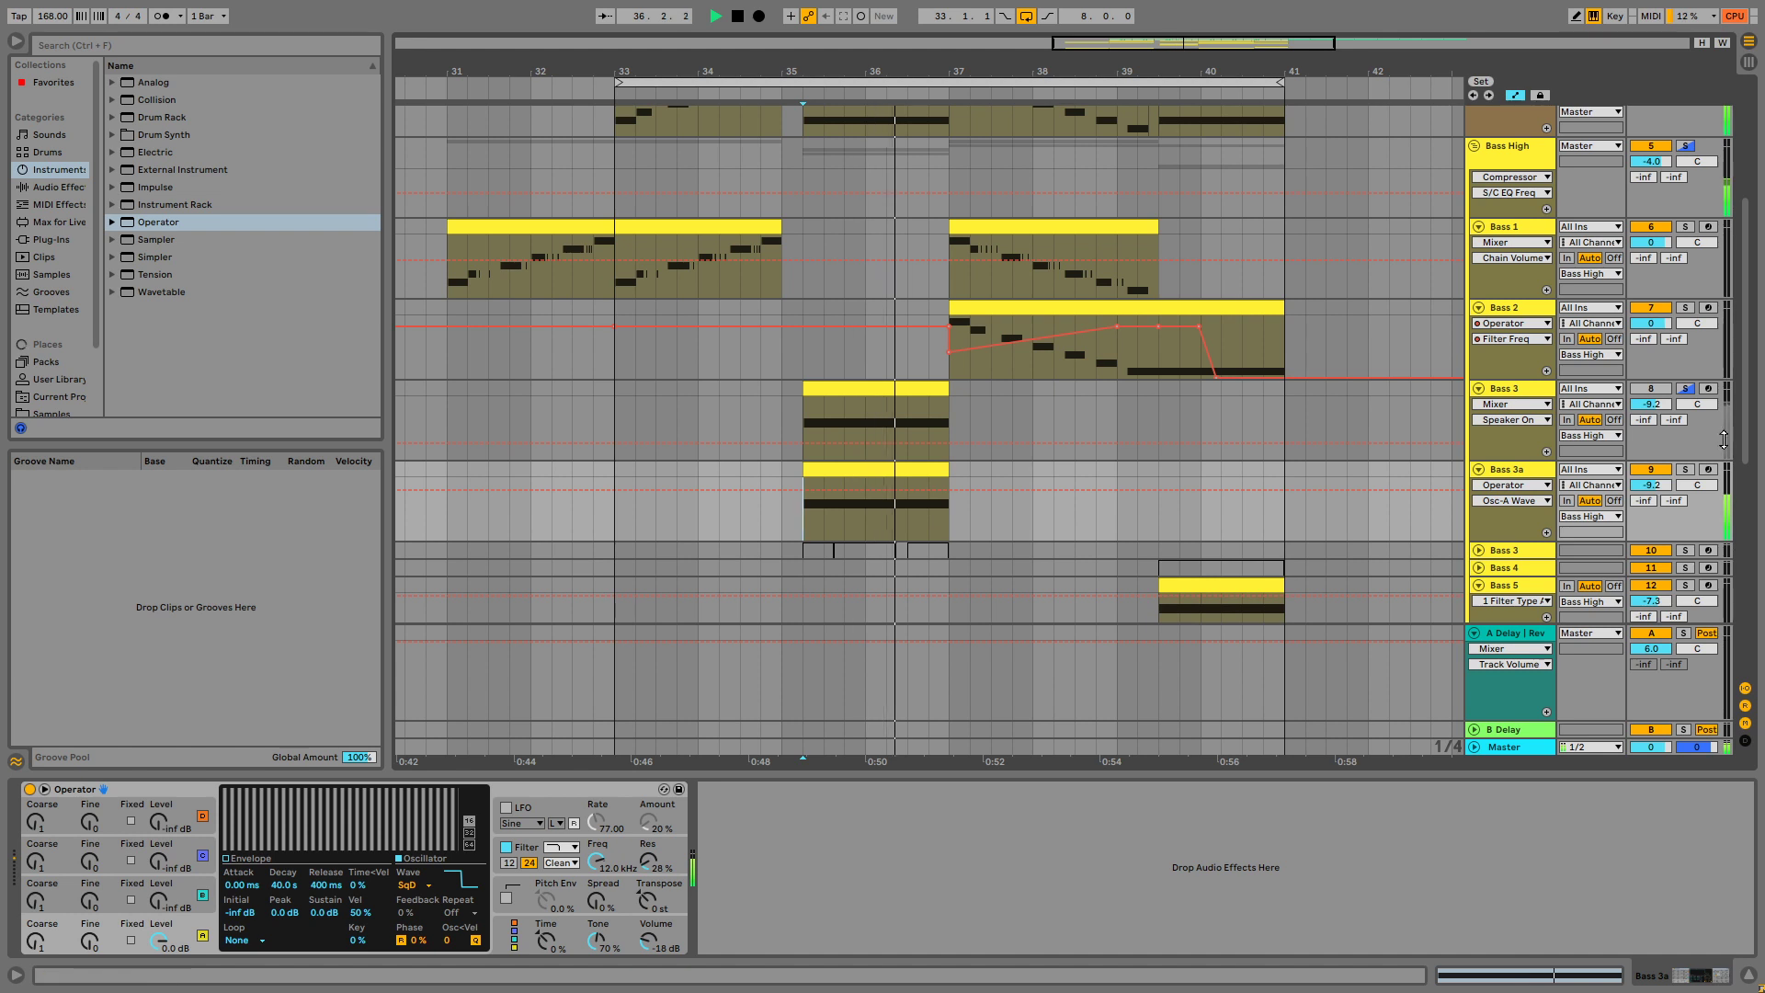
left_click(1685, 469)
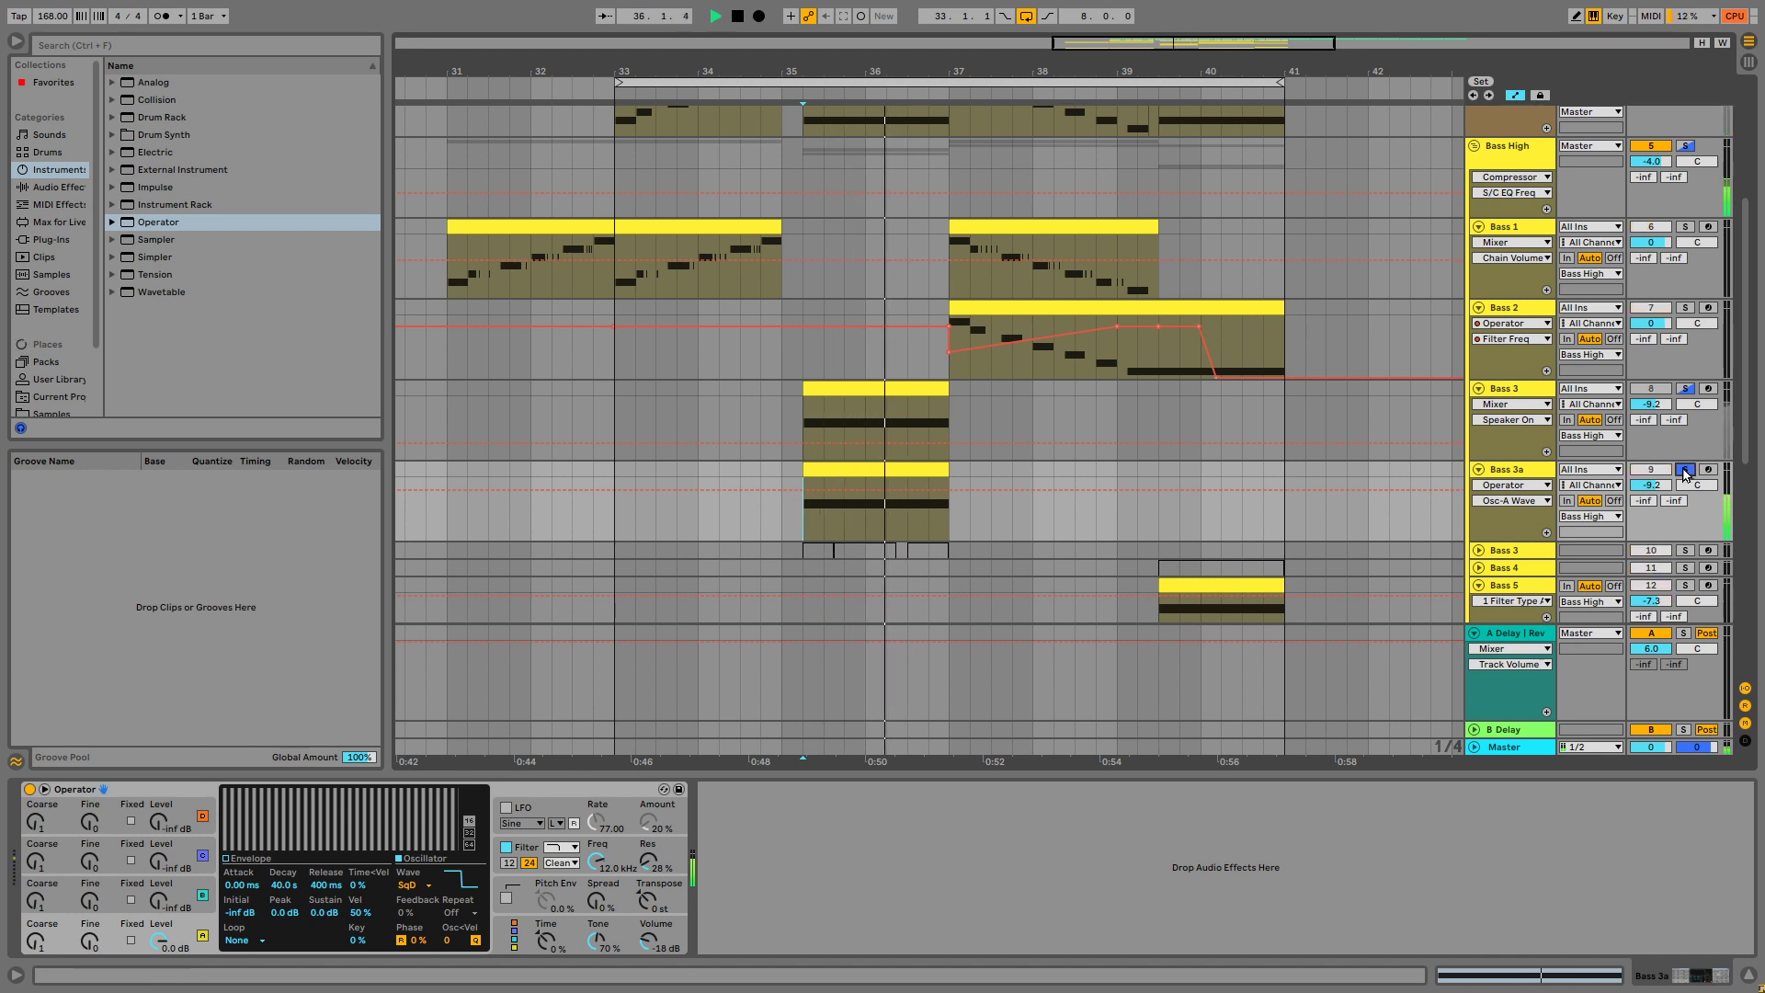
key("space")
Add an Echo audio effect after Operator on Bass 3a, followed by a Limiter at the end of the chain.
left_click(86, 188)
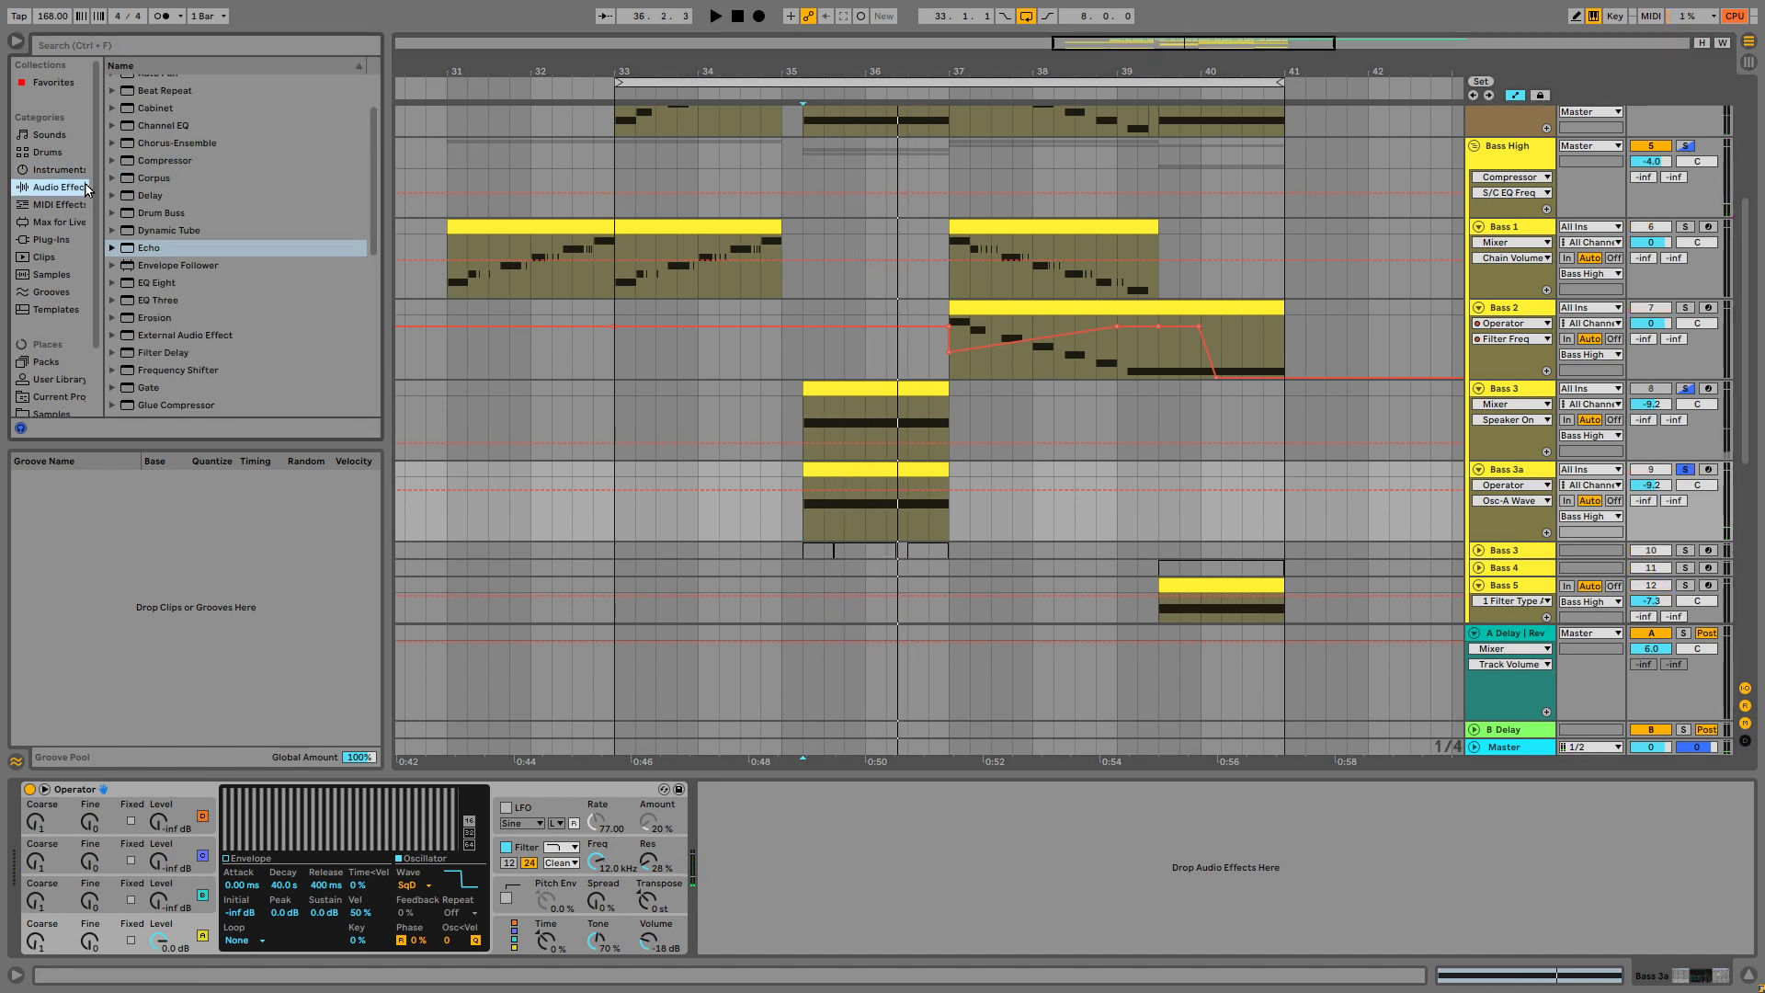
double_click(187, 250)
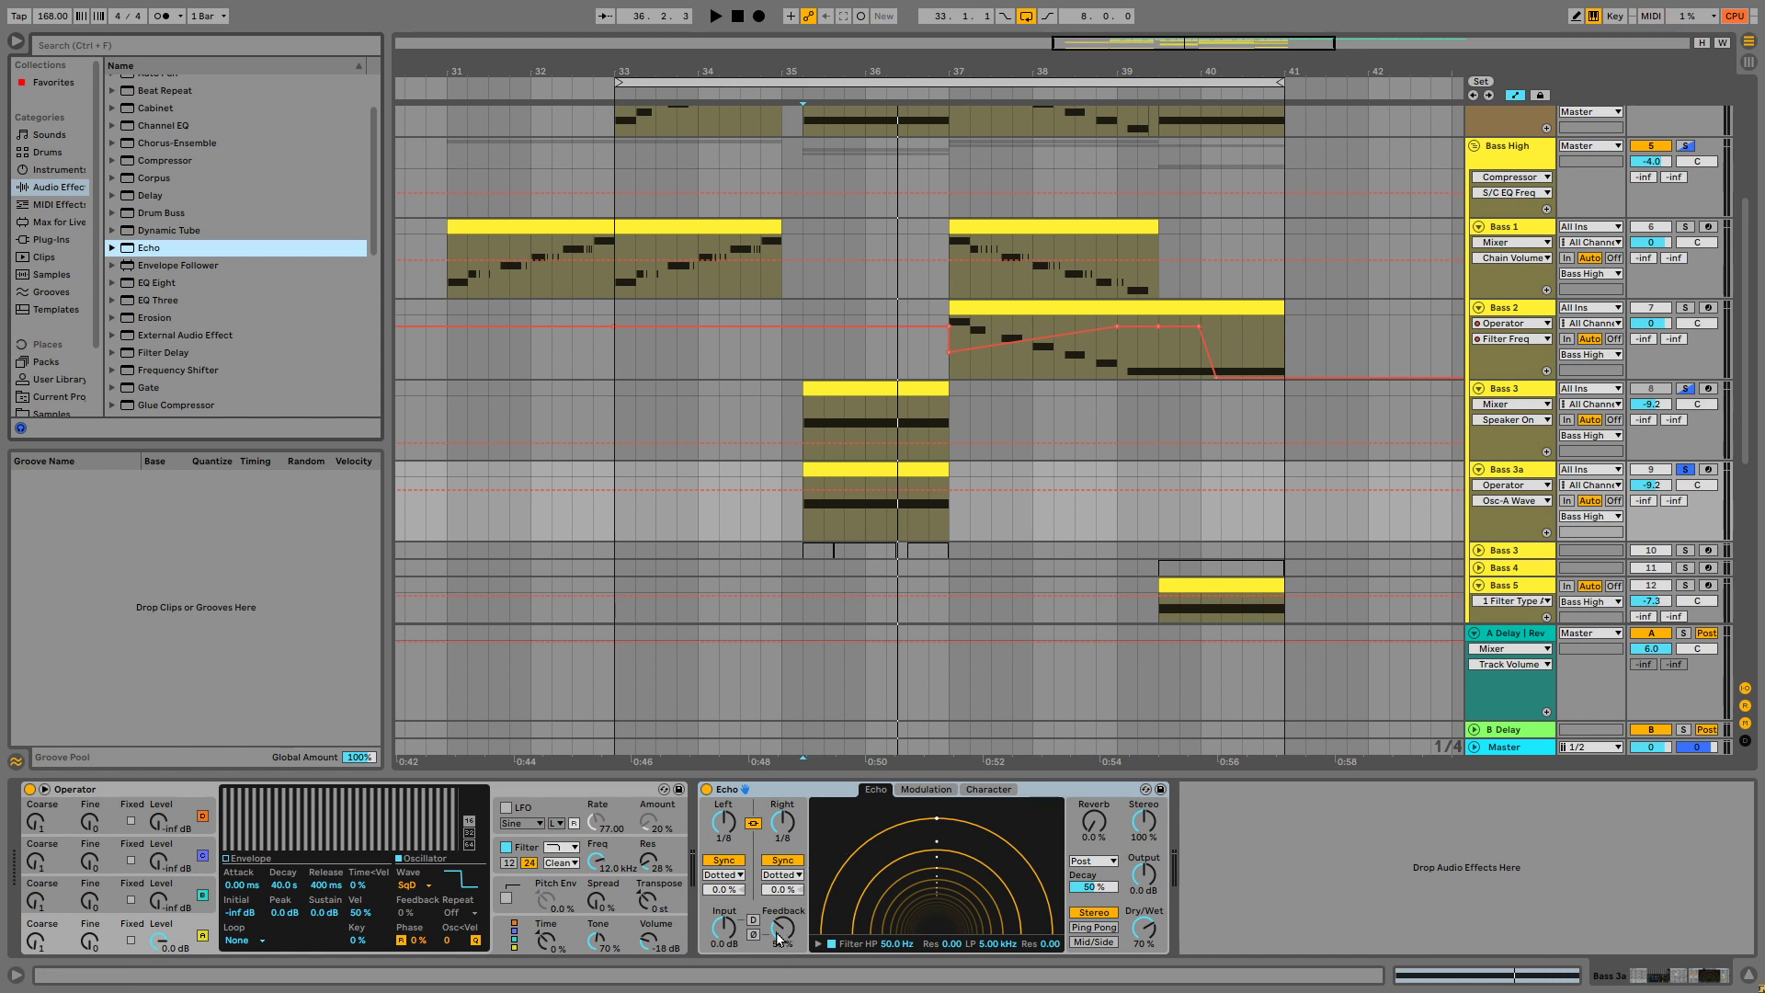
scroll(312, 285, "down", 3)
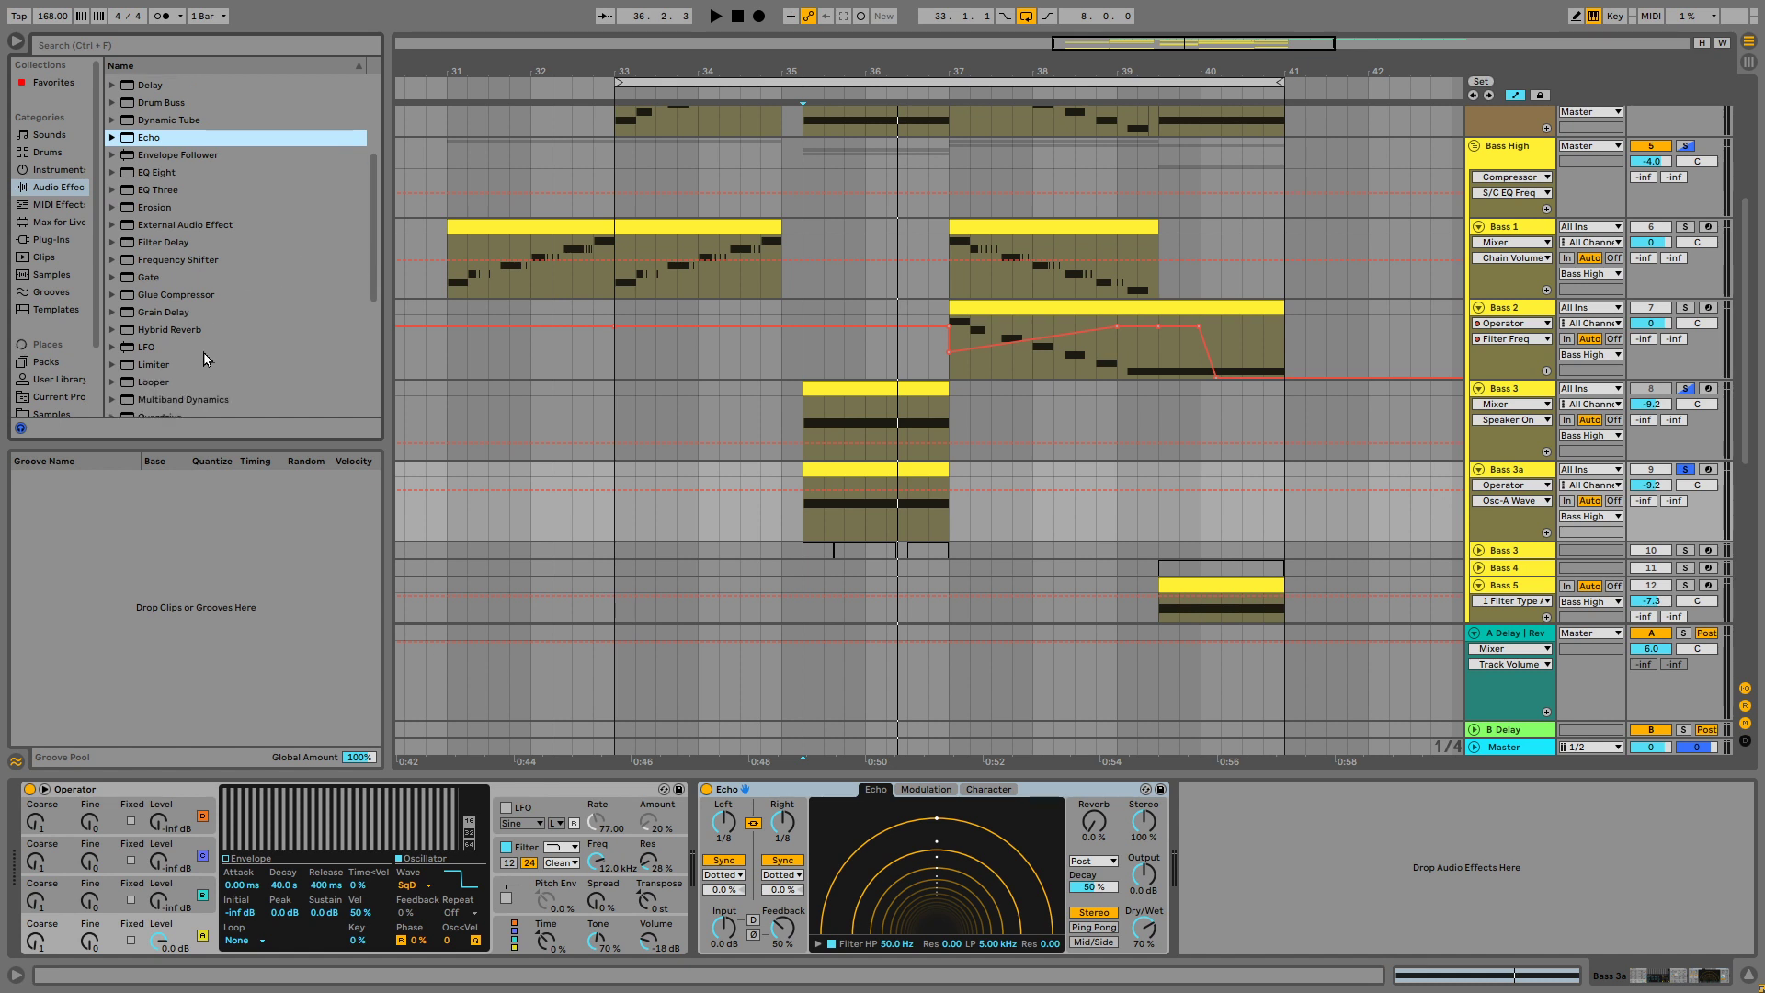
left_click_drag(159, 363, 1447, 887)
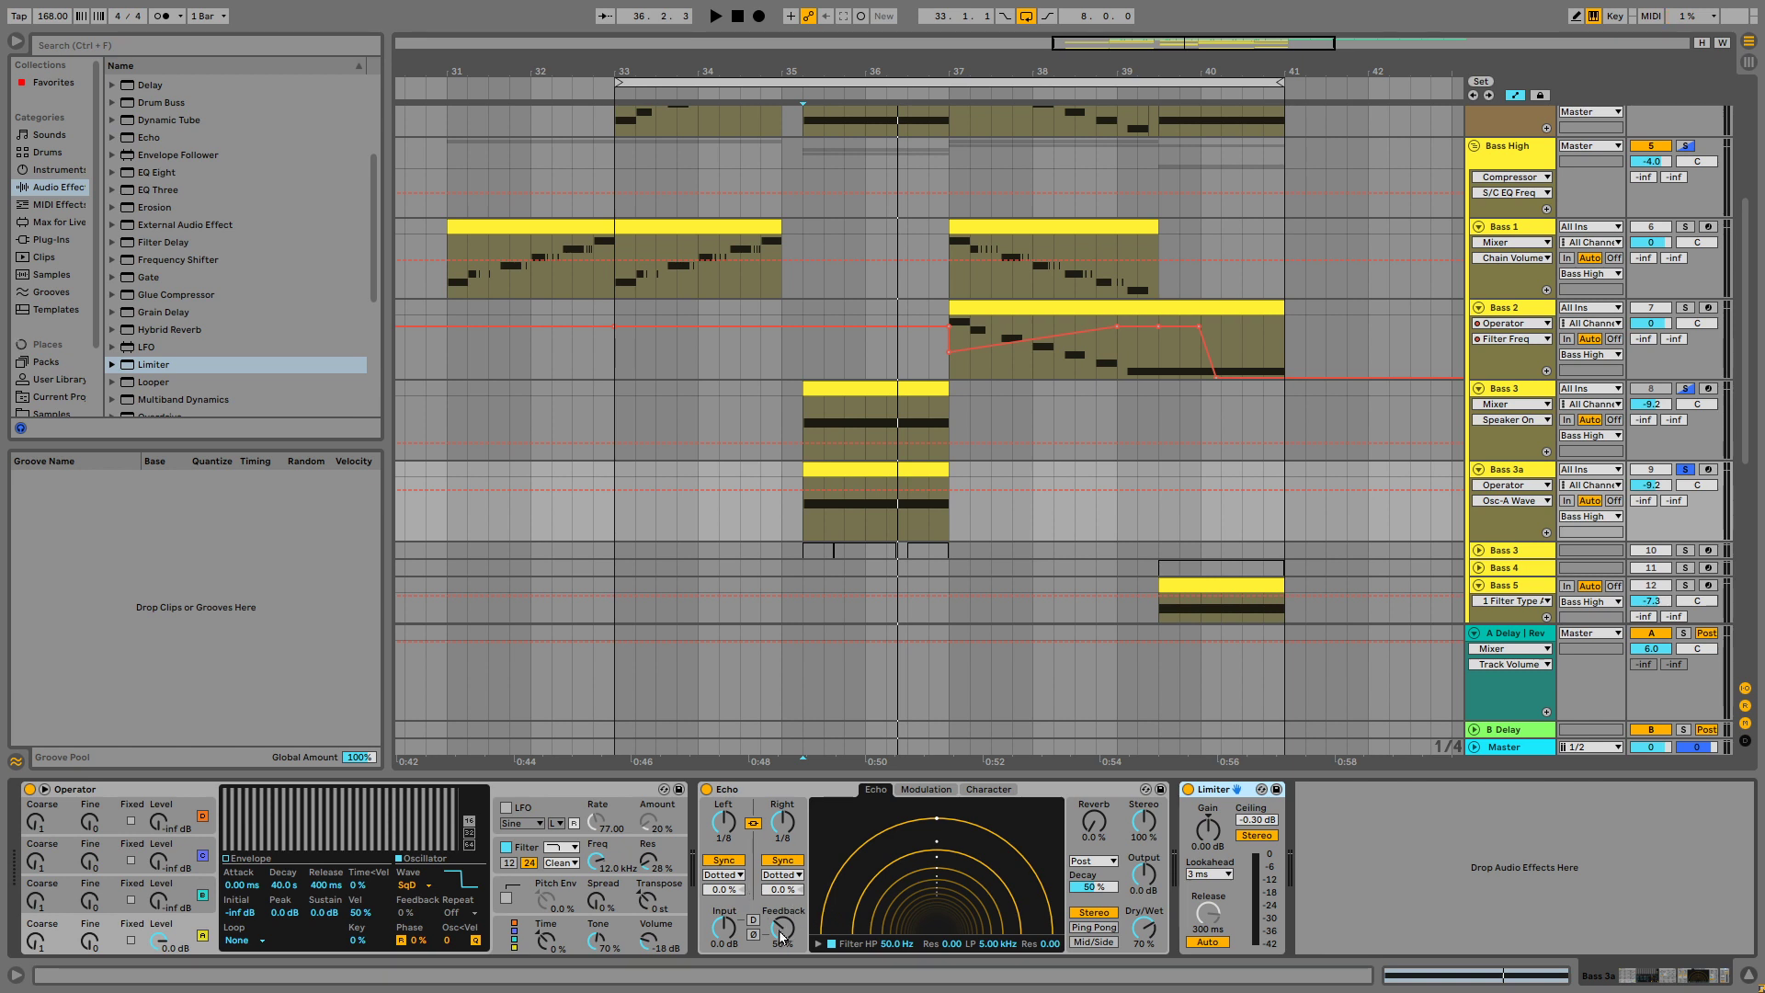
Try Echo's feedback at 76 % and 36 % while playing the clip.
mouse_move(779, 930)
left_mouse_down()
mouse_move(779, 884)
mouse_move(782, 934)
left_mouse_up()
key("space")
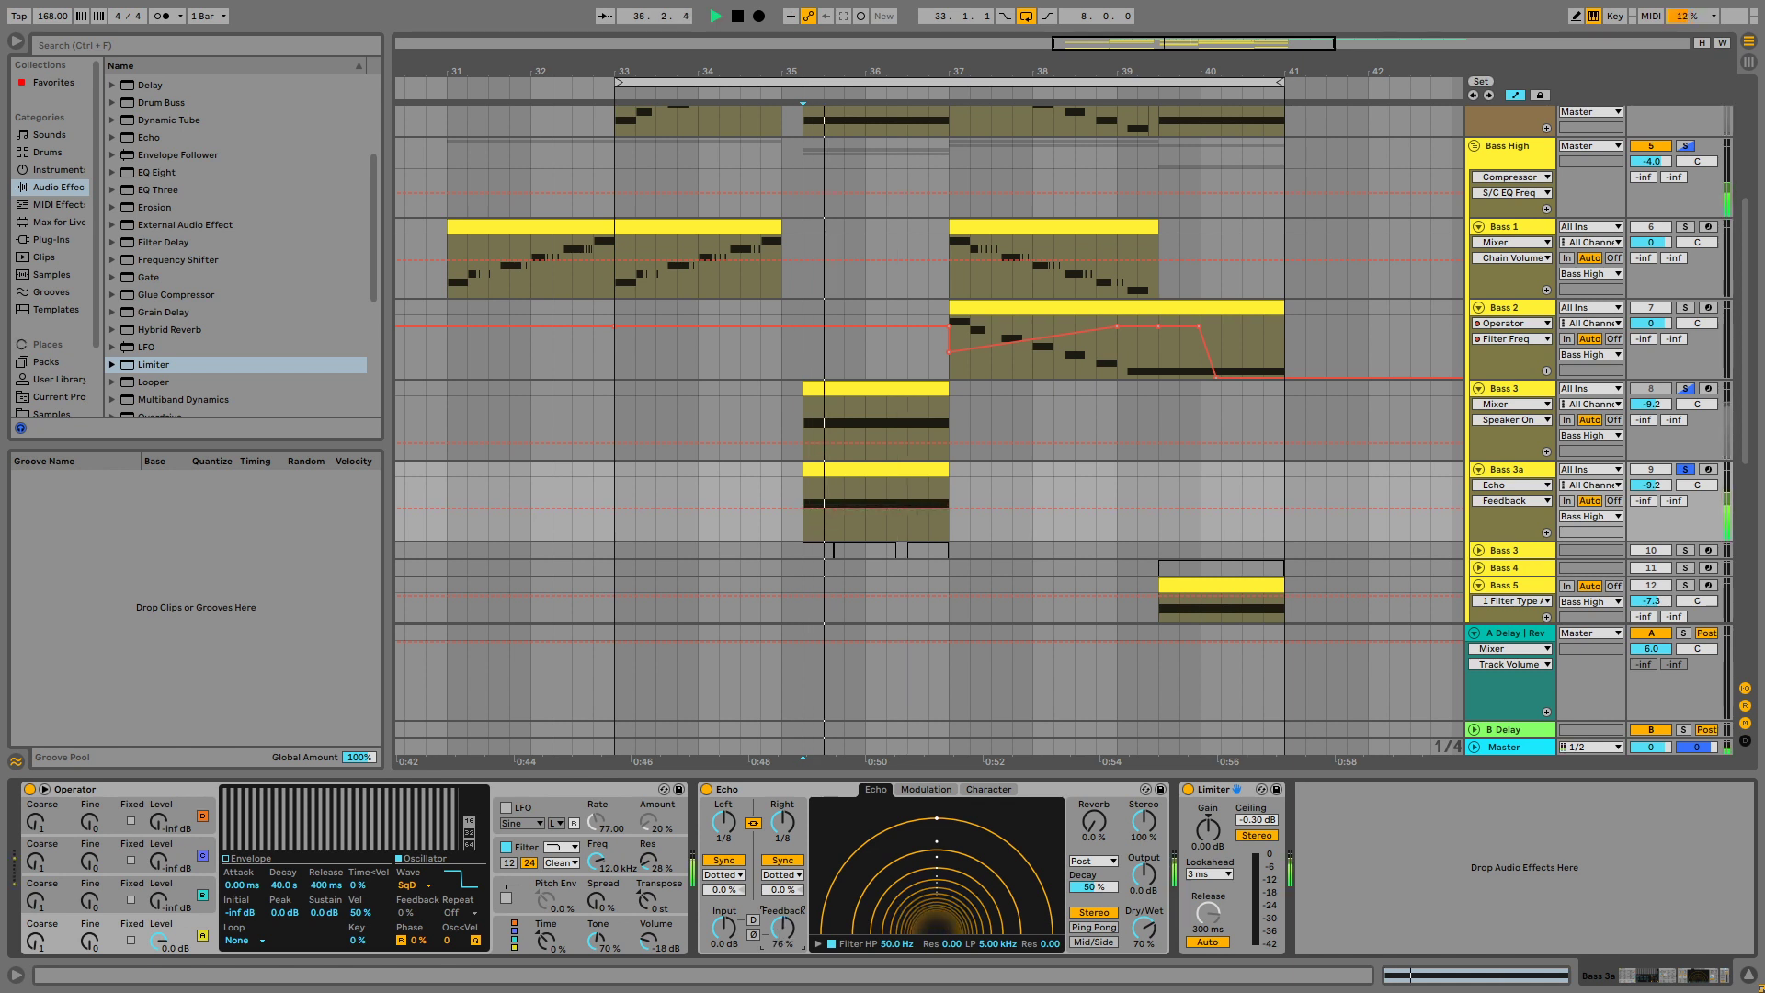
key("space")
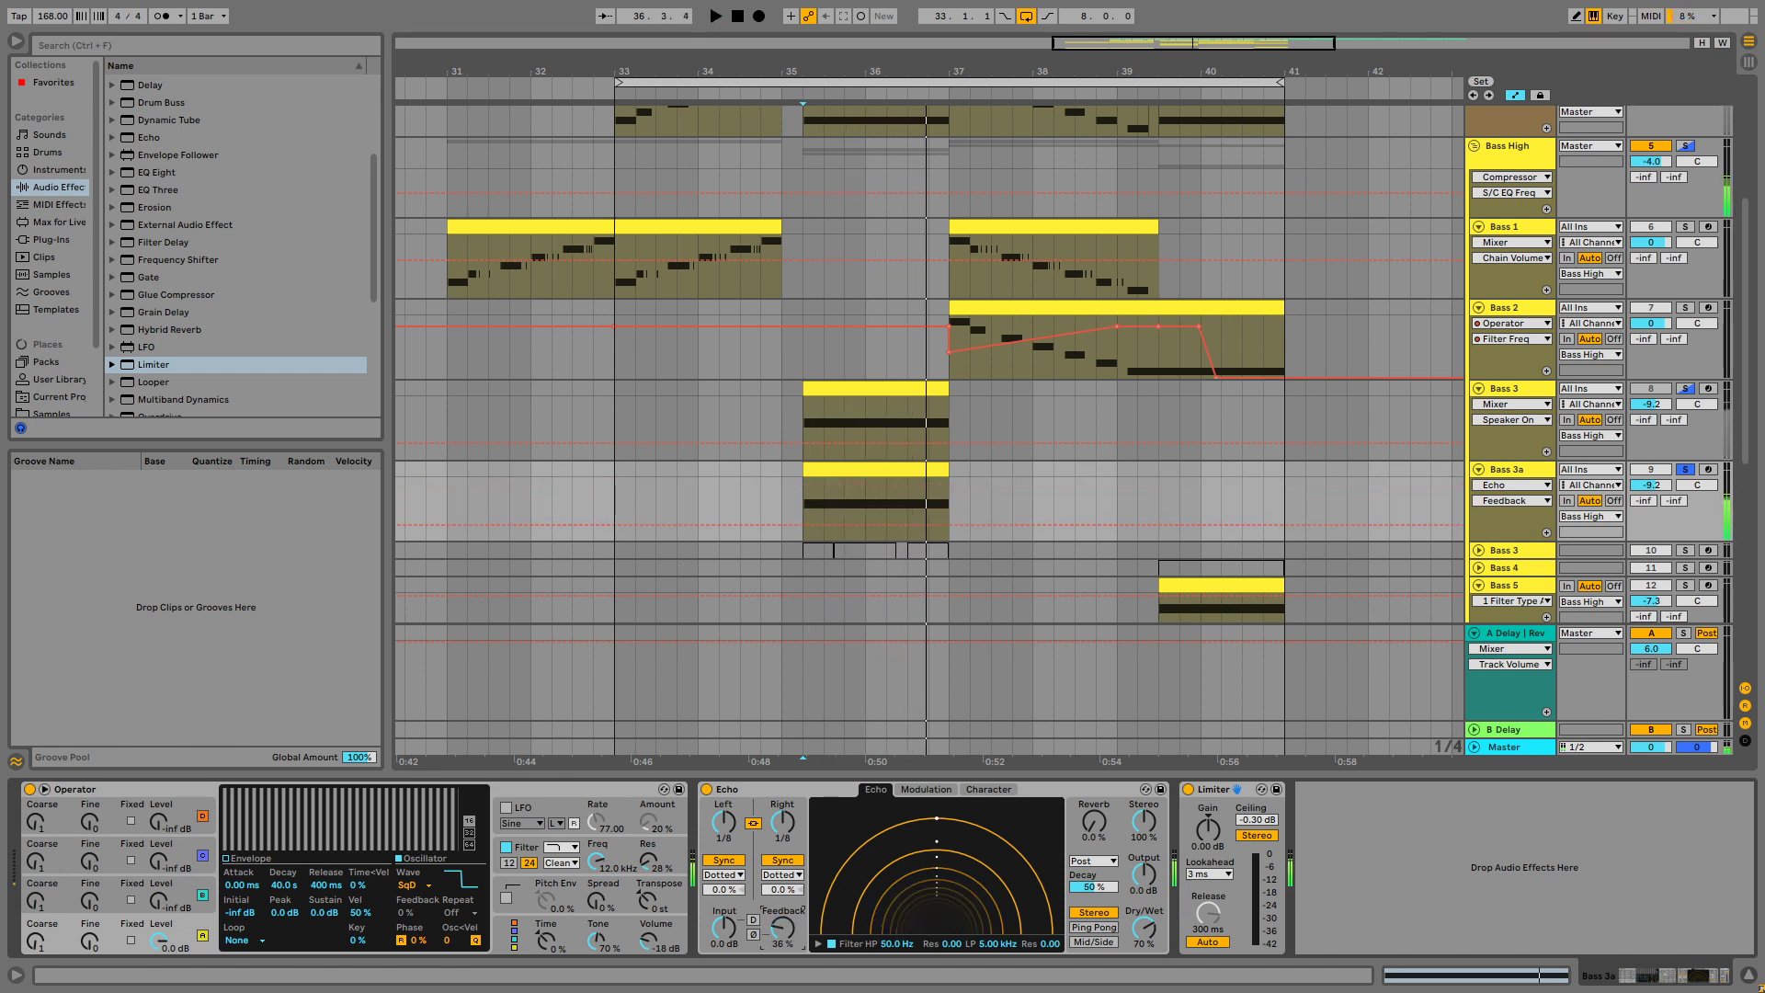
Switch Echo's delay from Sync to Time at 36.1 ms and raise its feedback to 101 %, auditioning the clip.
left_click(742, 862)
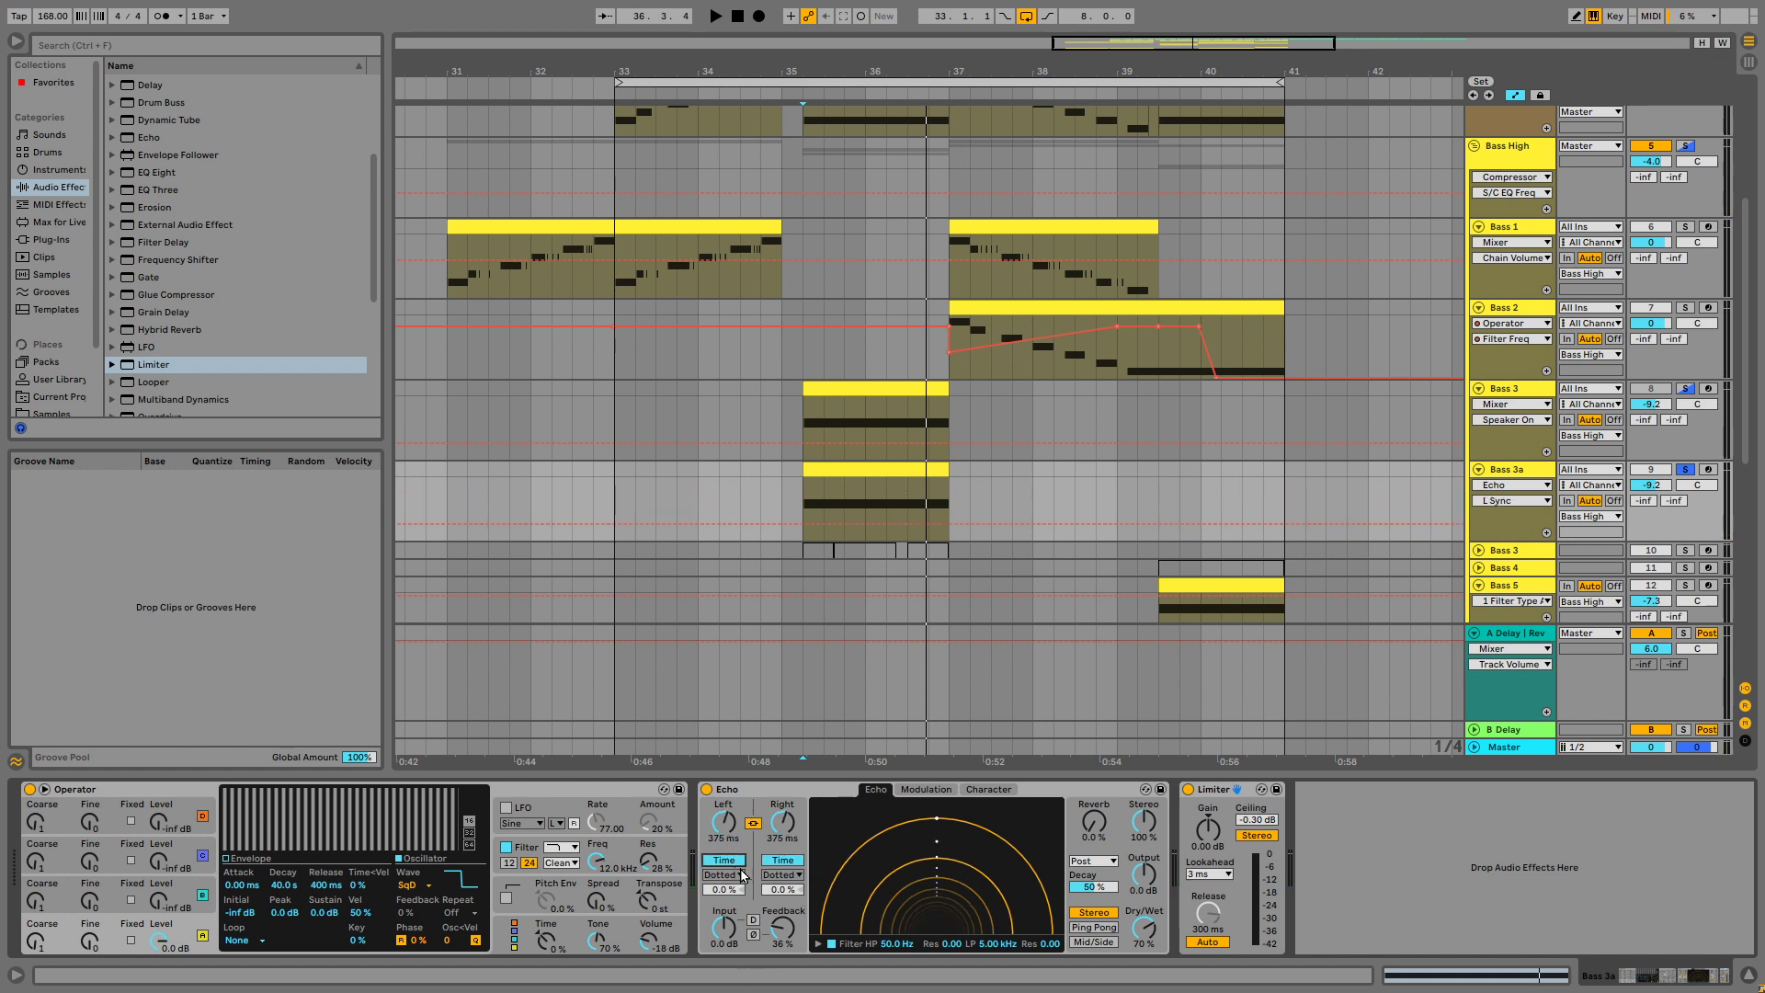
left_click_drag(782, 824, 782, 868)
key("space")
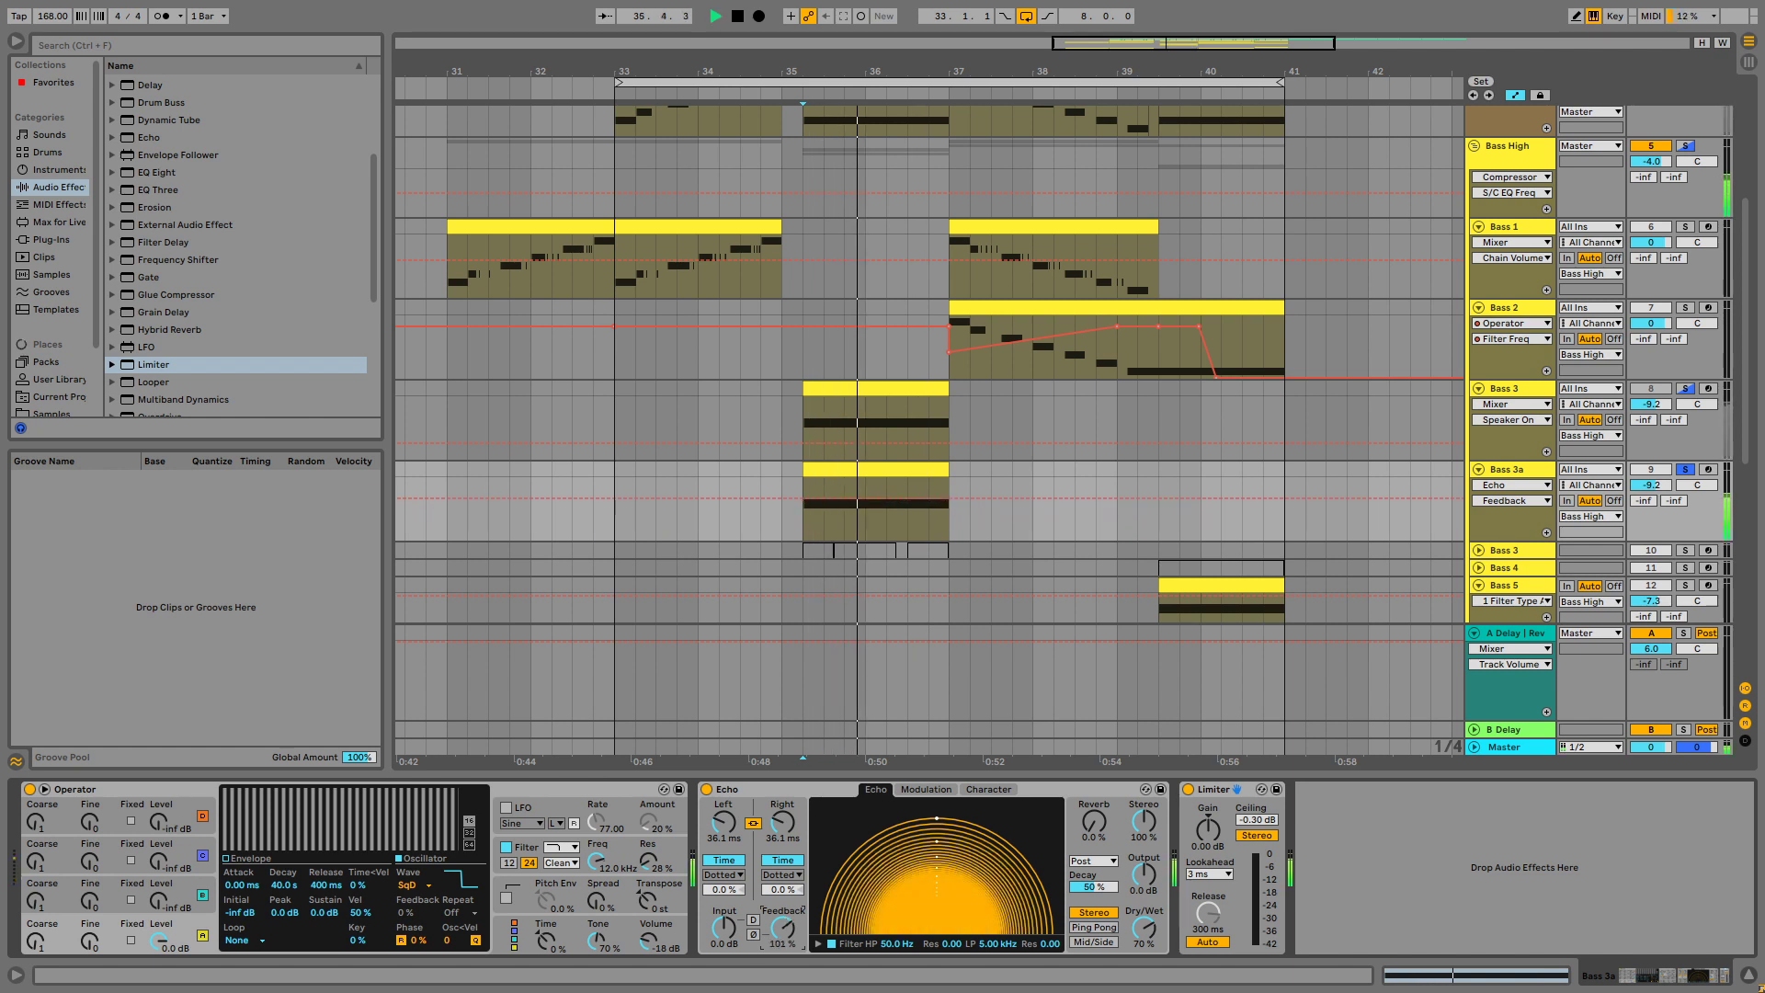
key("space")
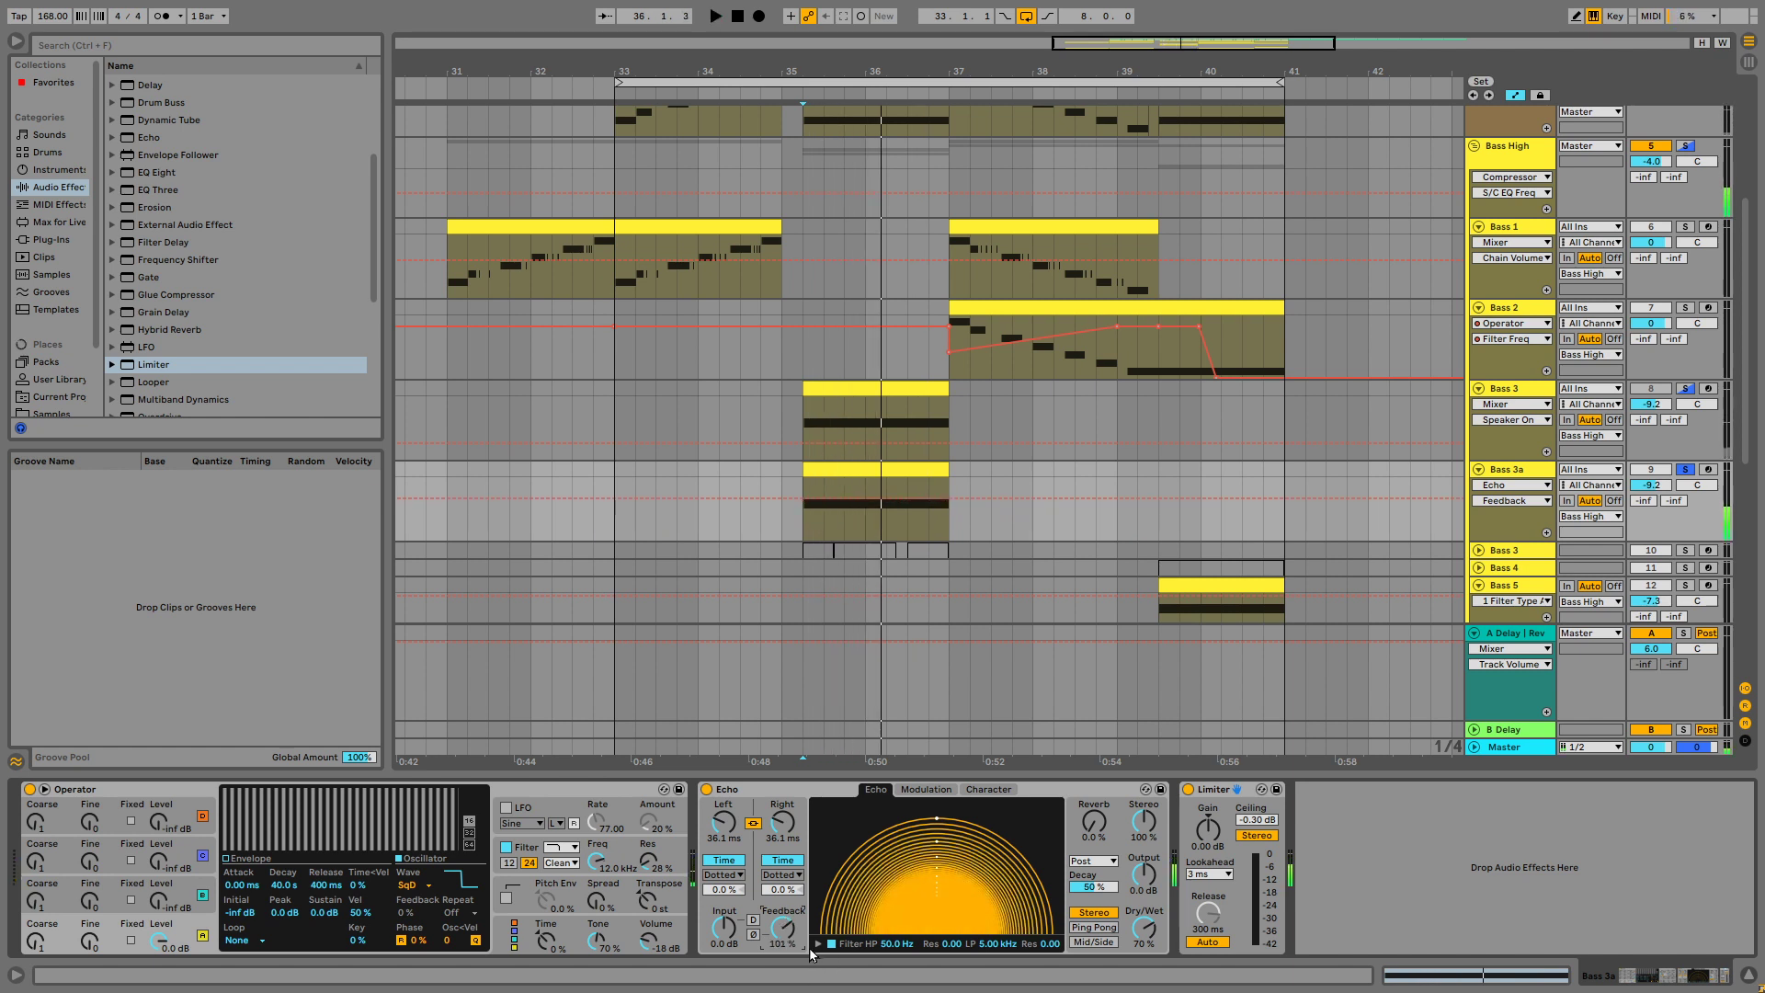
Turn off Operator's filter and play the clip to hear the unfiltered sound.
left_click(504, 850)
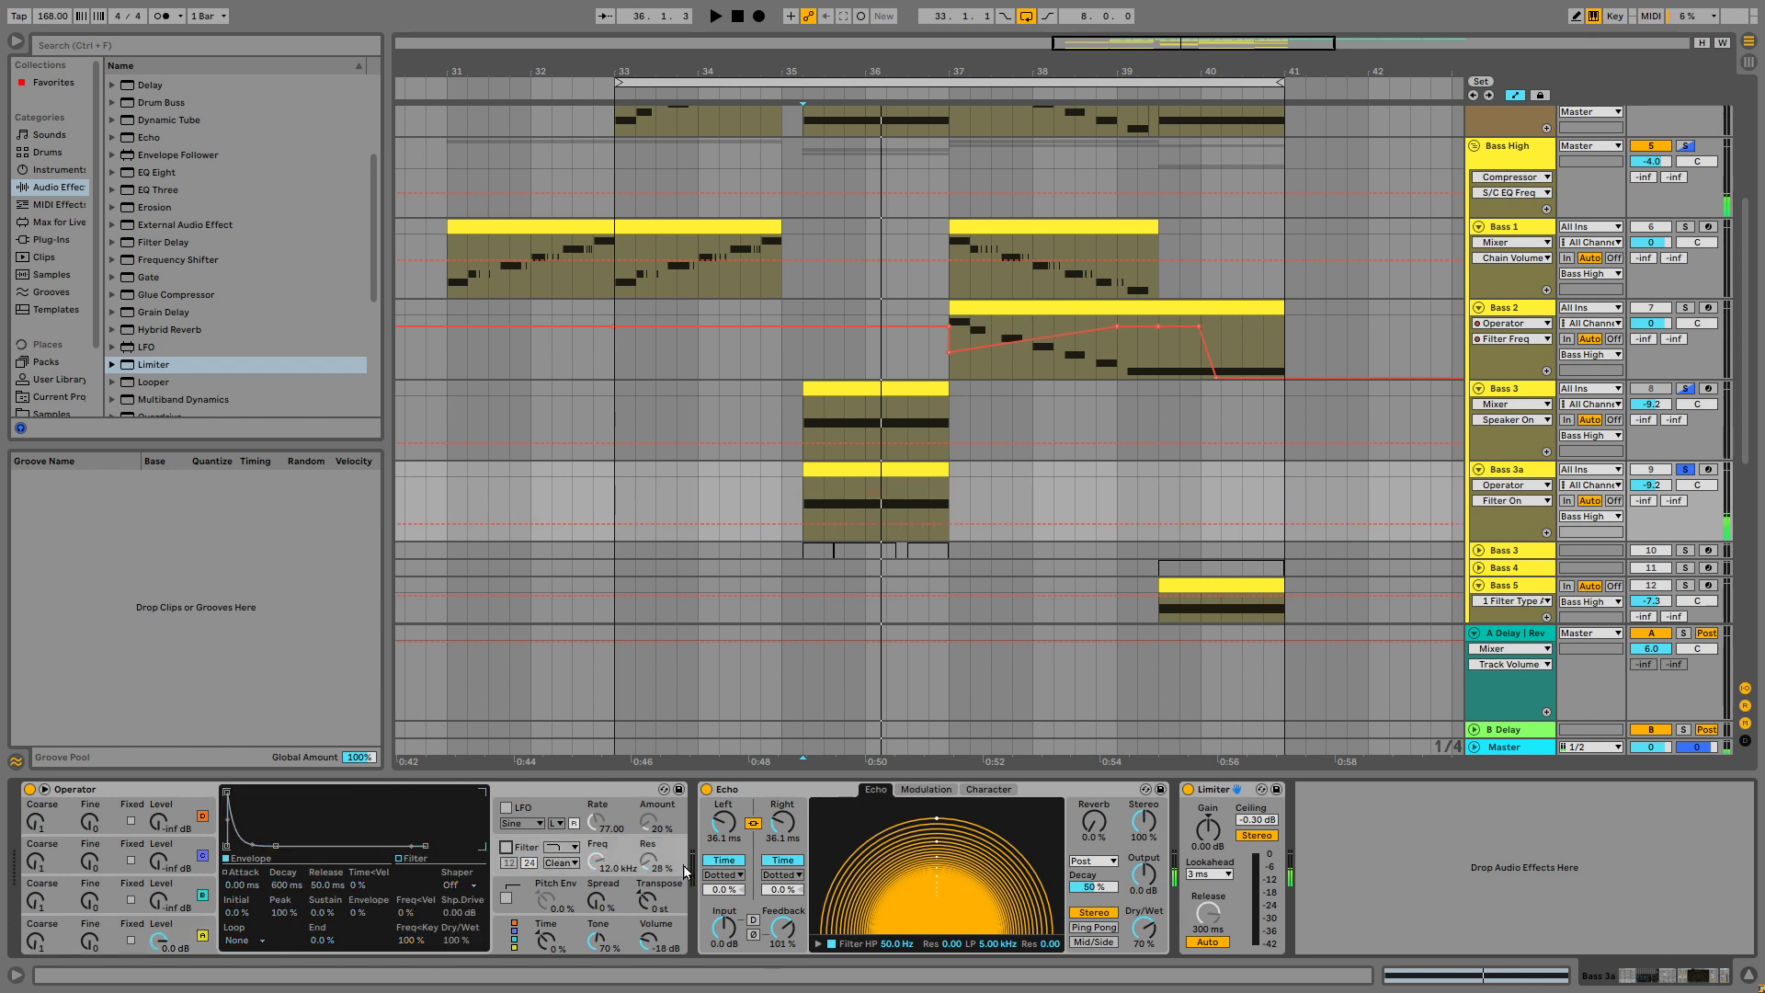
key("space")
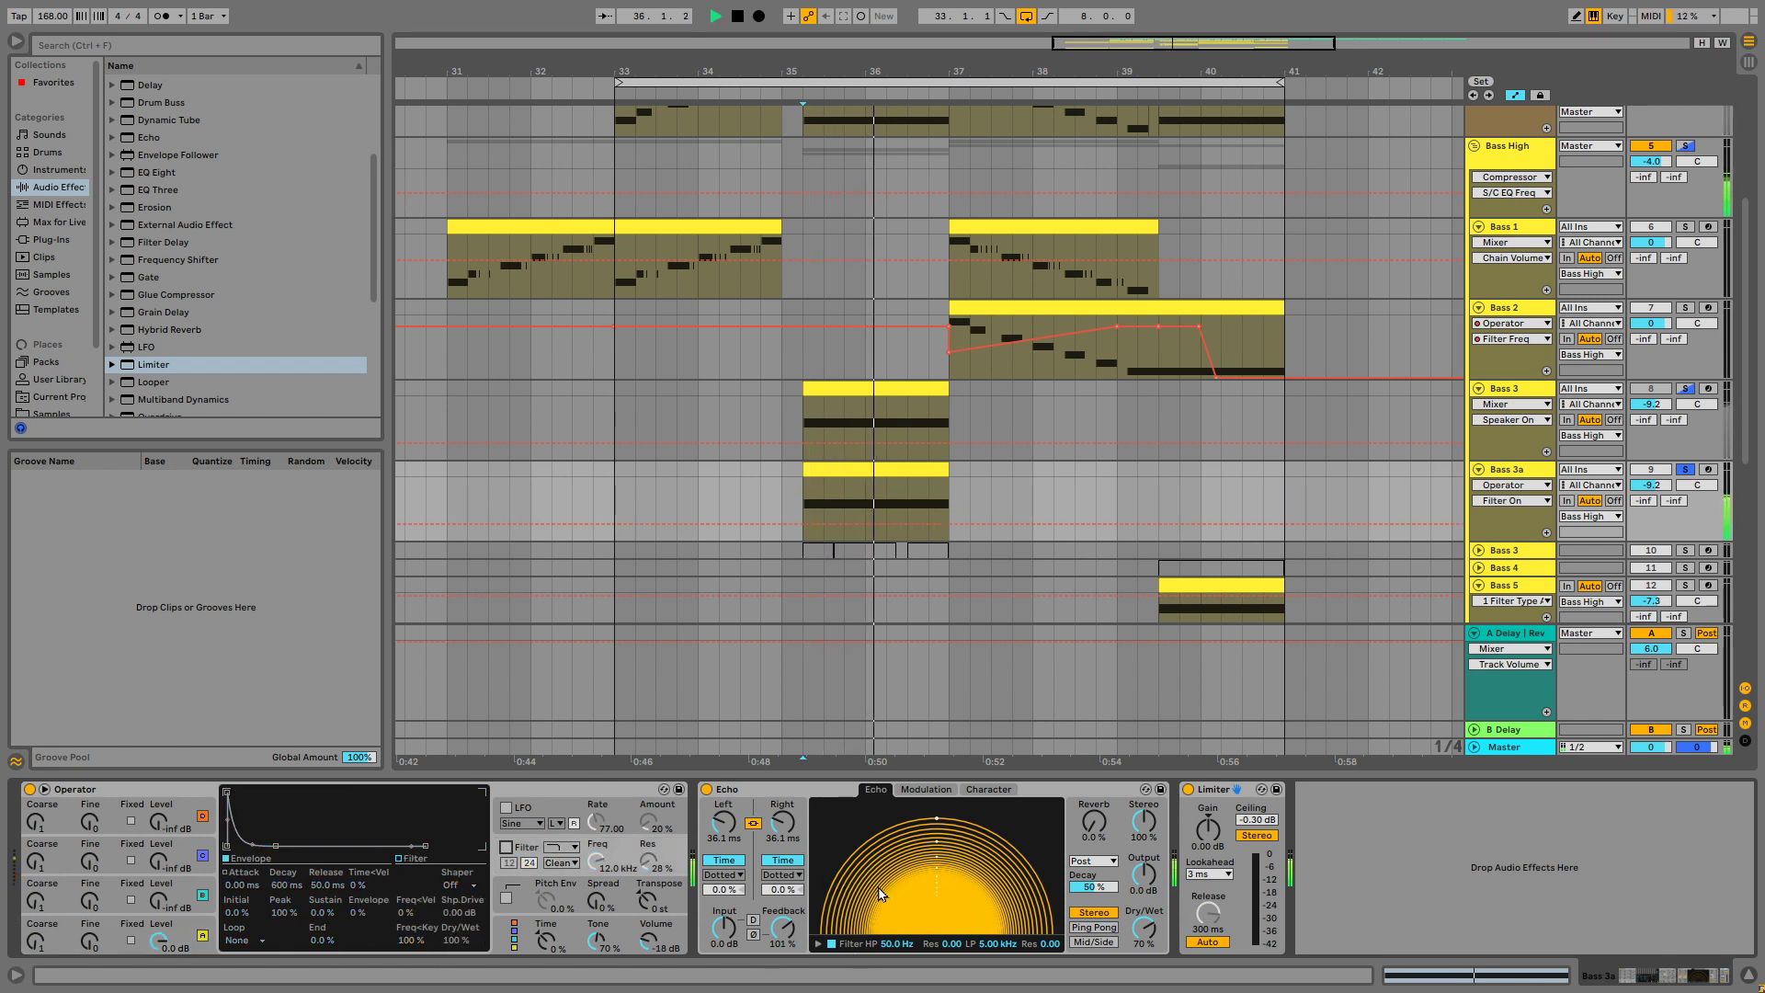
key("space")
Shorten Echo's delay time to 5.59 ms and adjust its feedback during playback, settling on 90 %.
left_click_drag(786, 846, 786, 910)
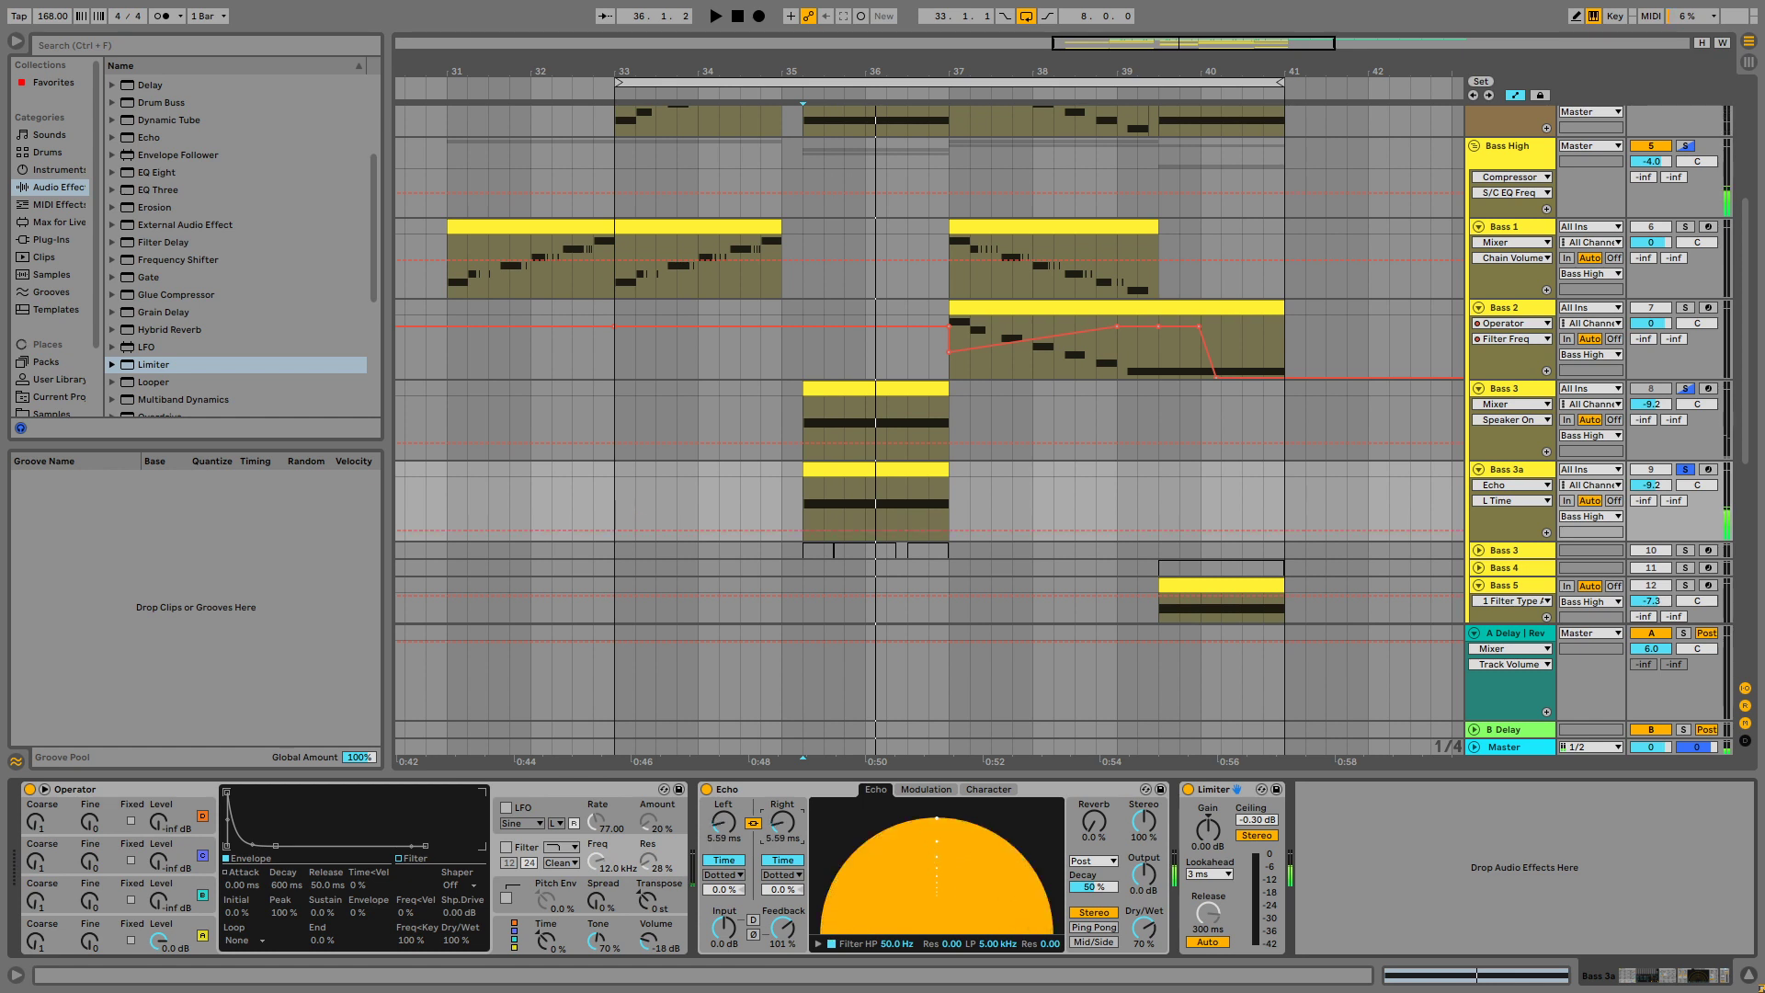
key("space")
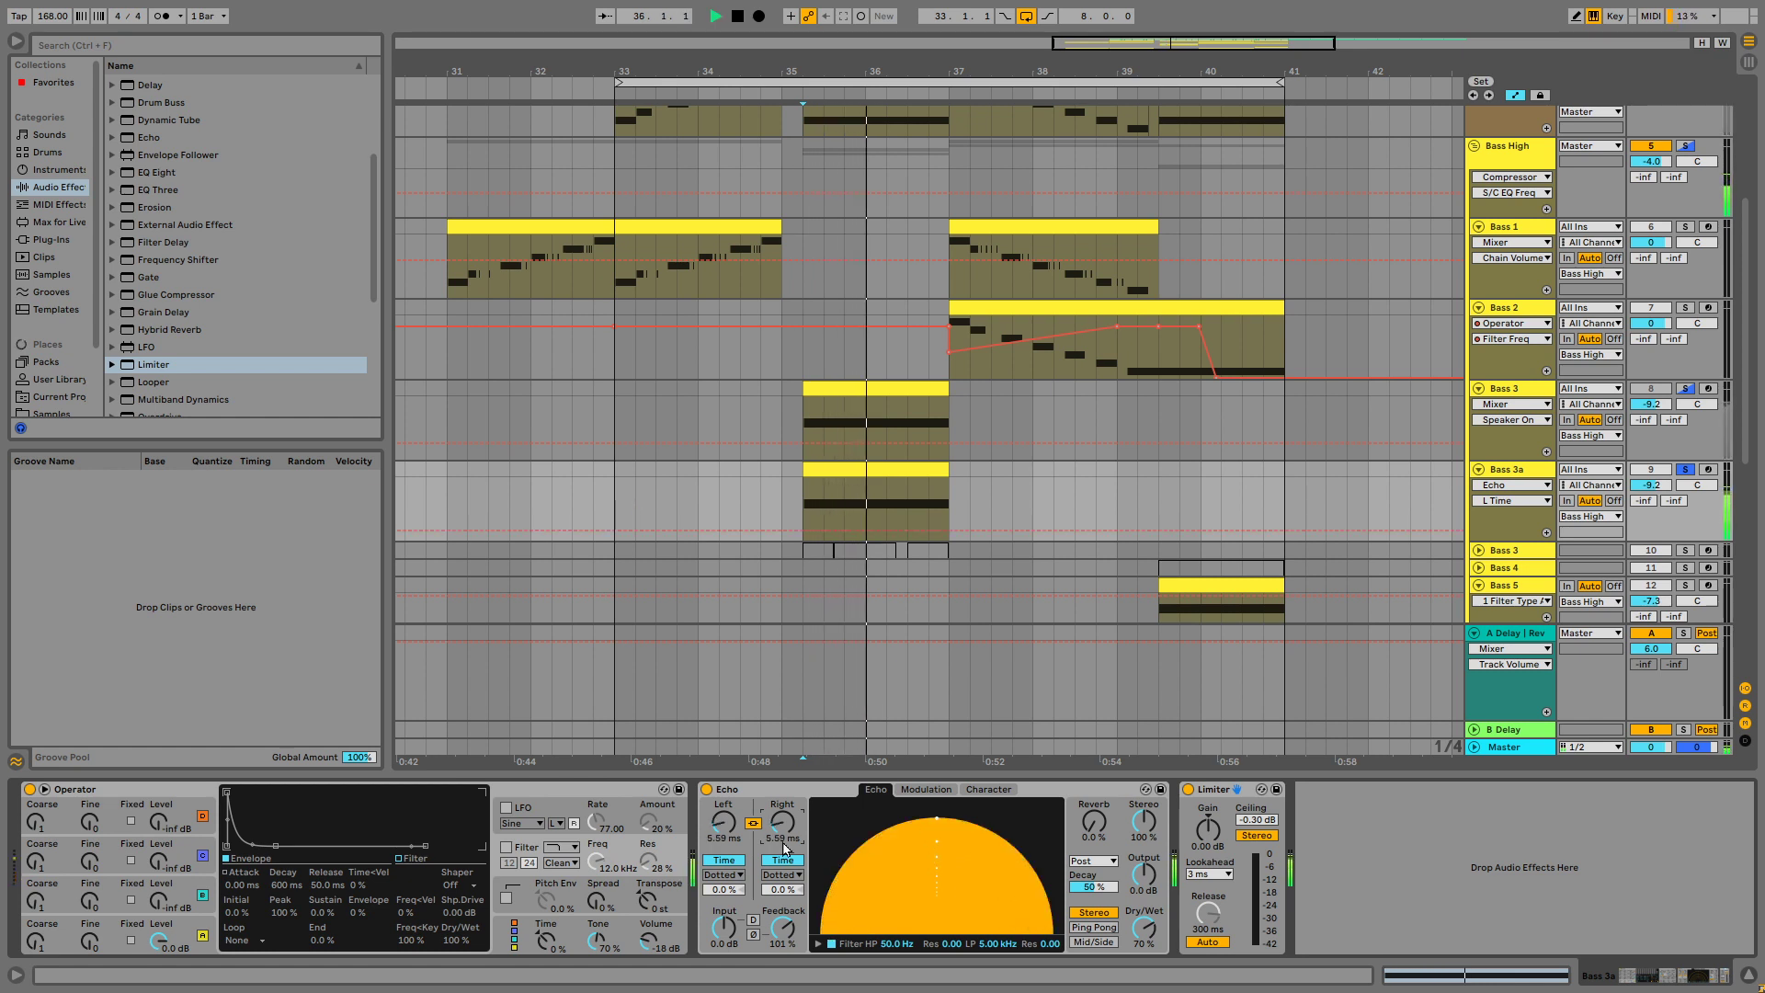
left_click_drag(782, 931, 782, 918)
key("space")
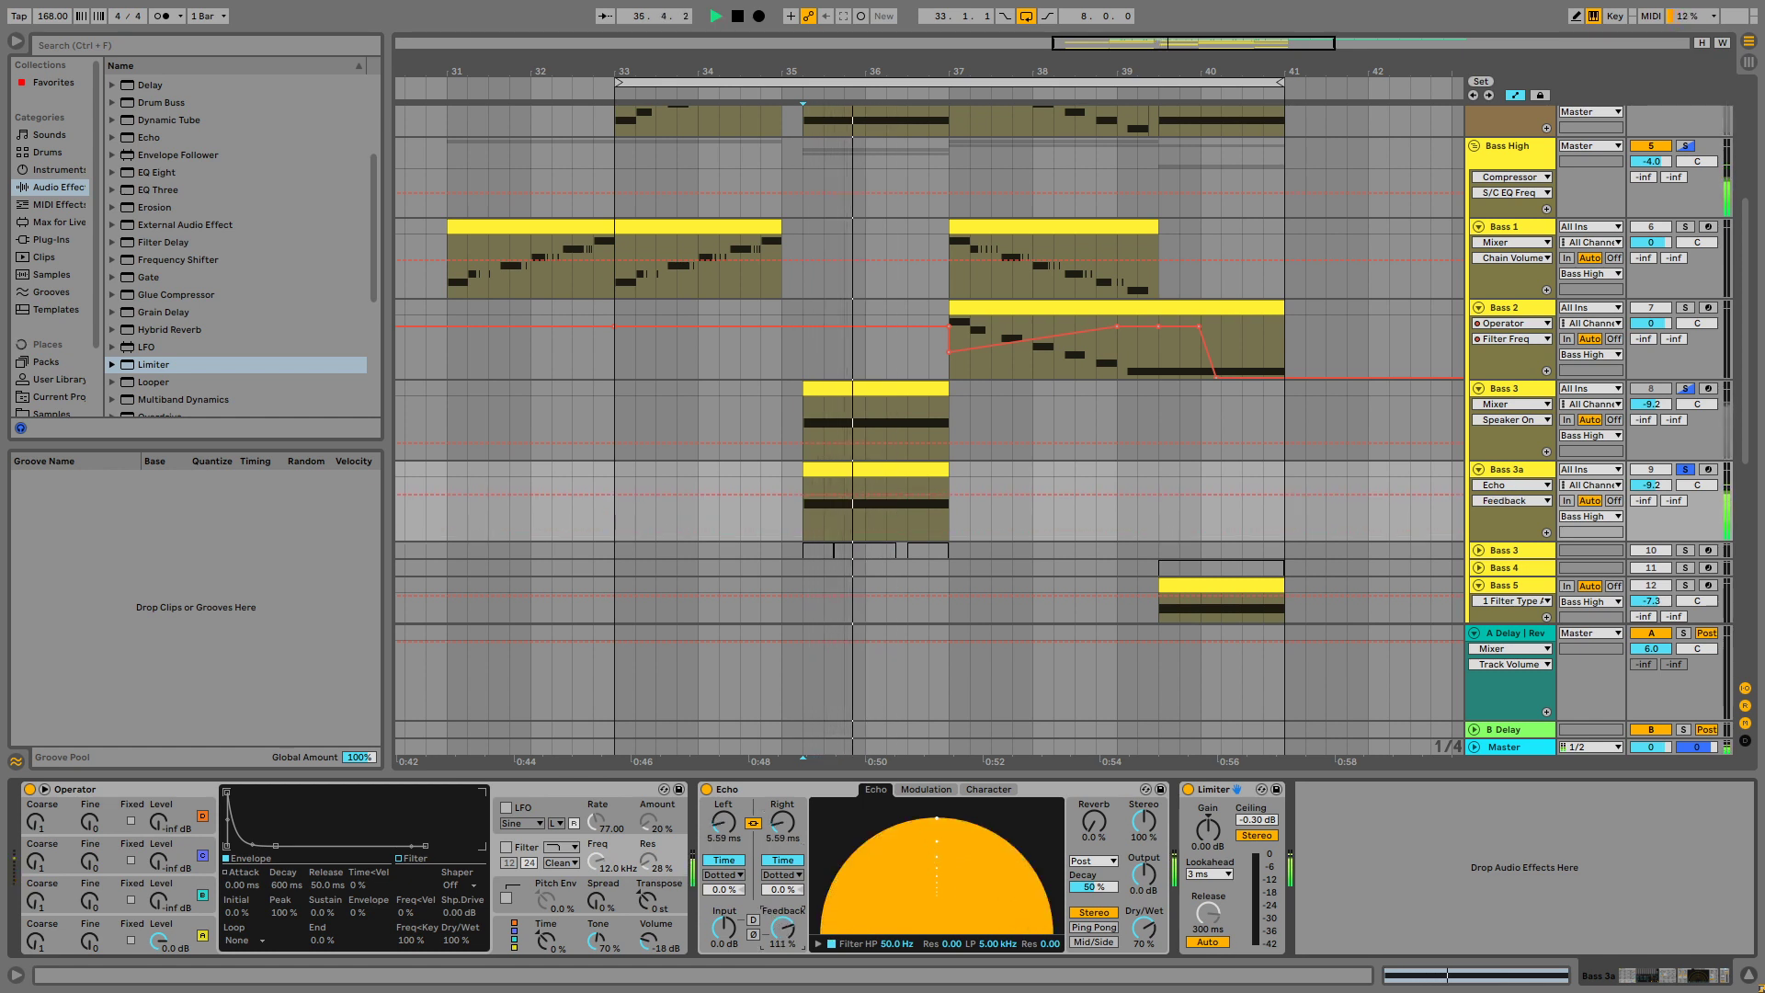
key("space")
key("space")
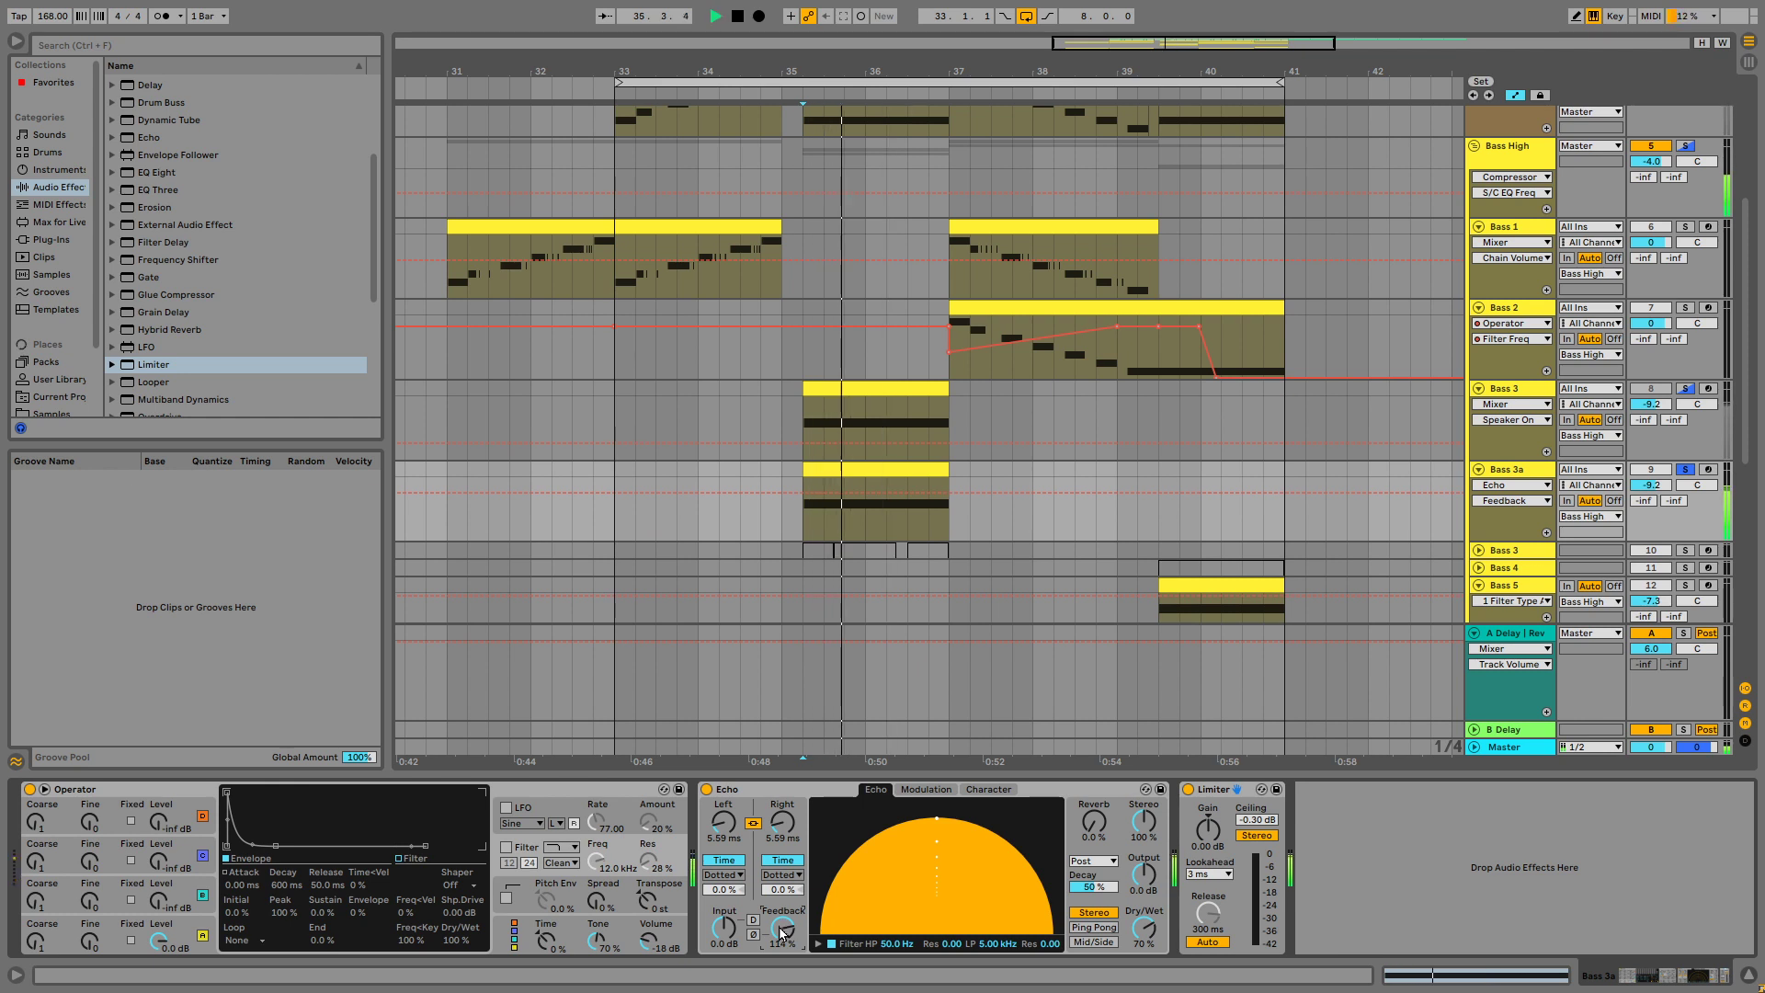
key("space")
key("space")
left_click_drag(788, 919, 787, 931)
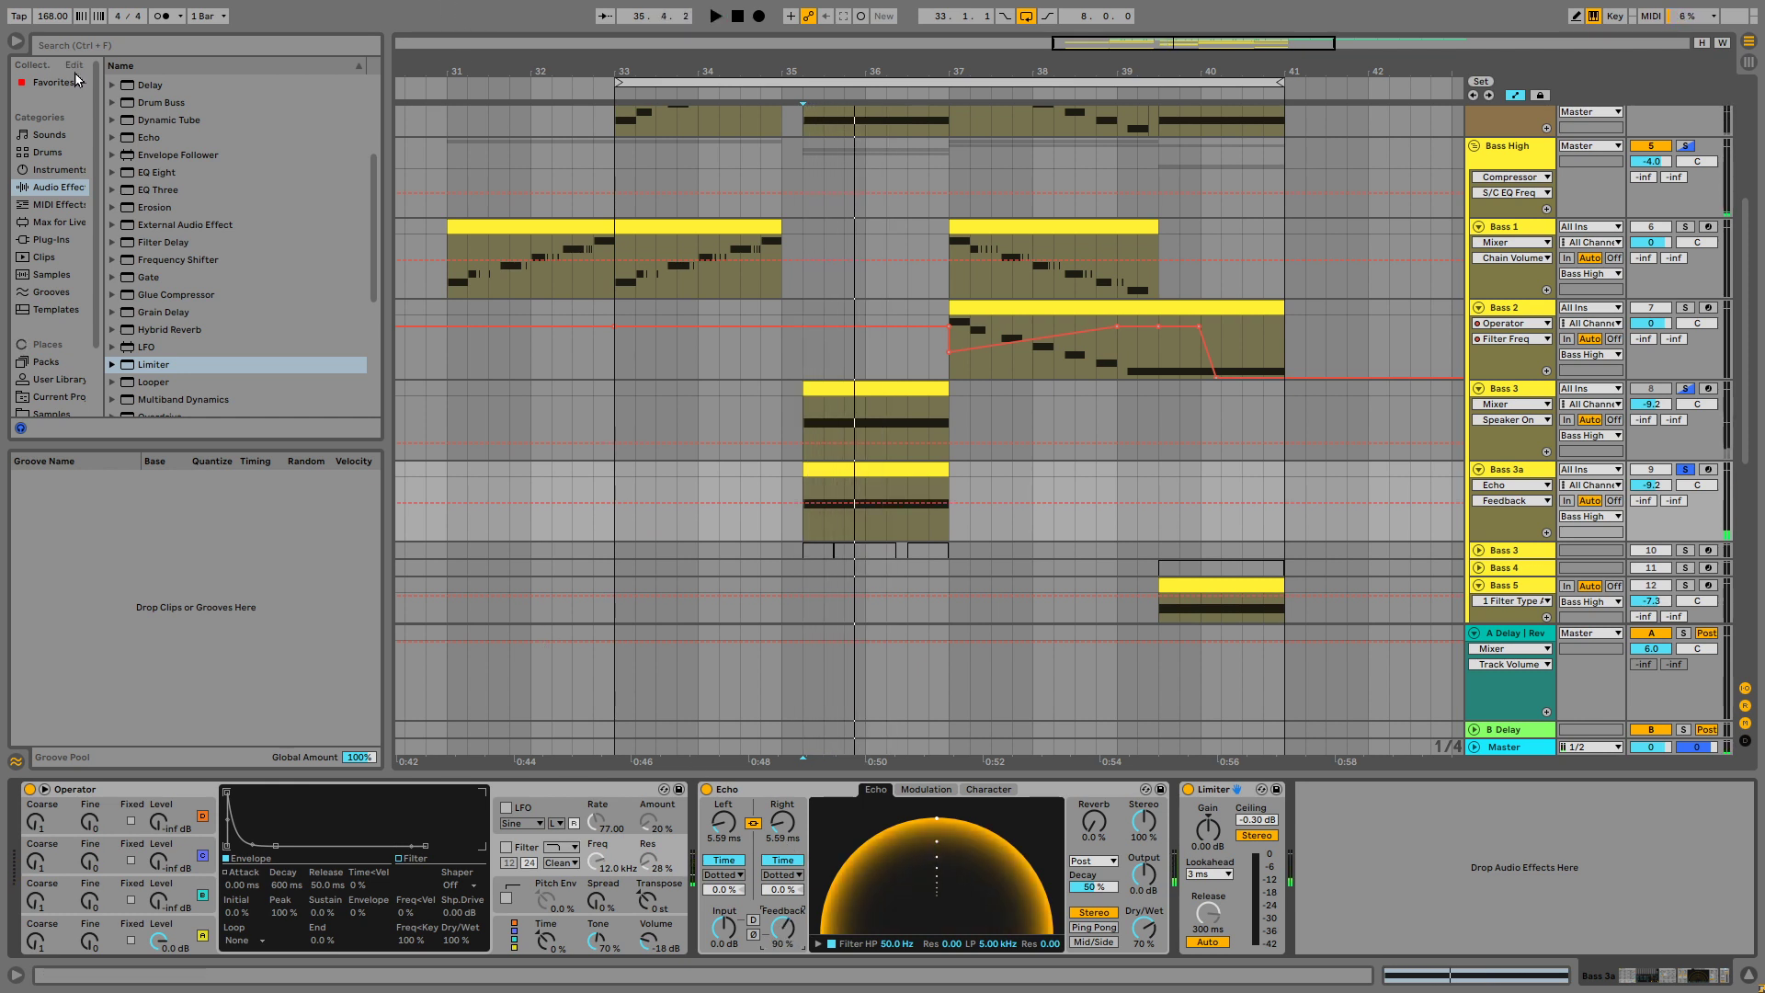
left_click(80, 51)
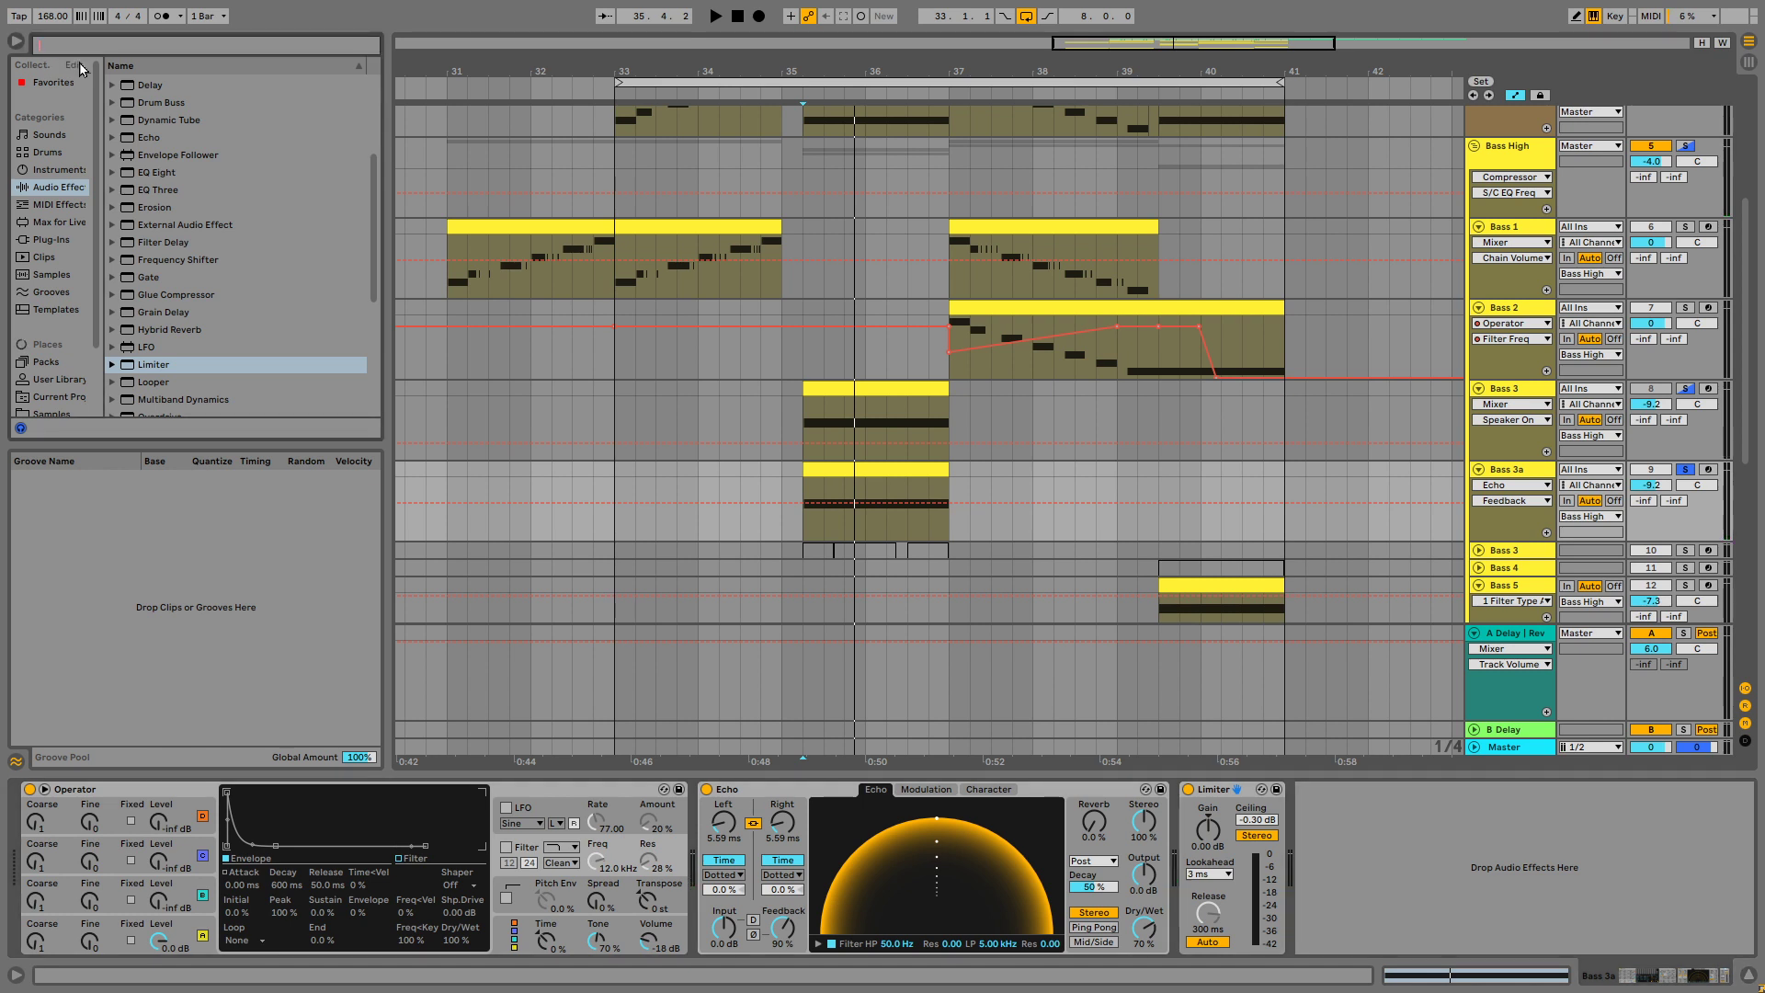
type("dist")
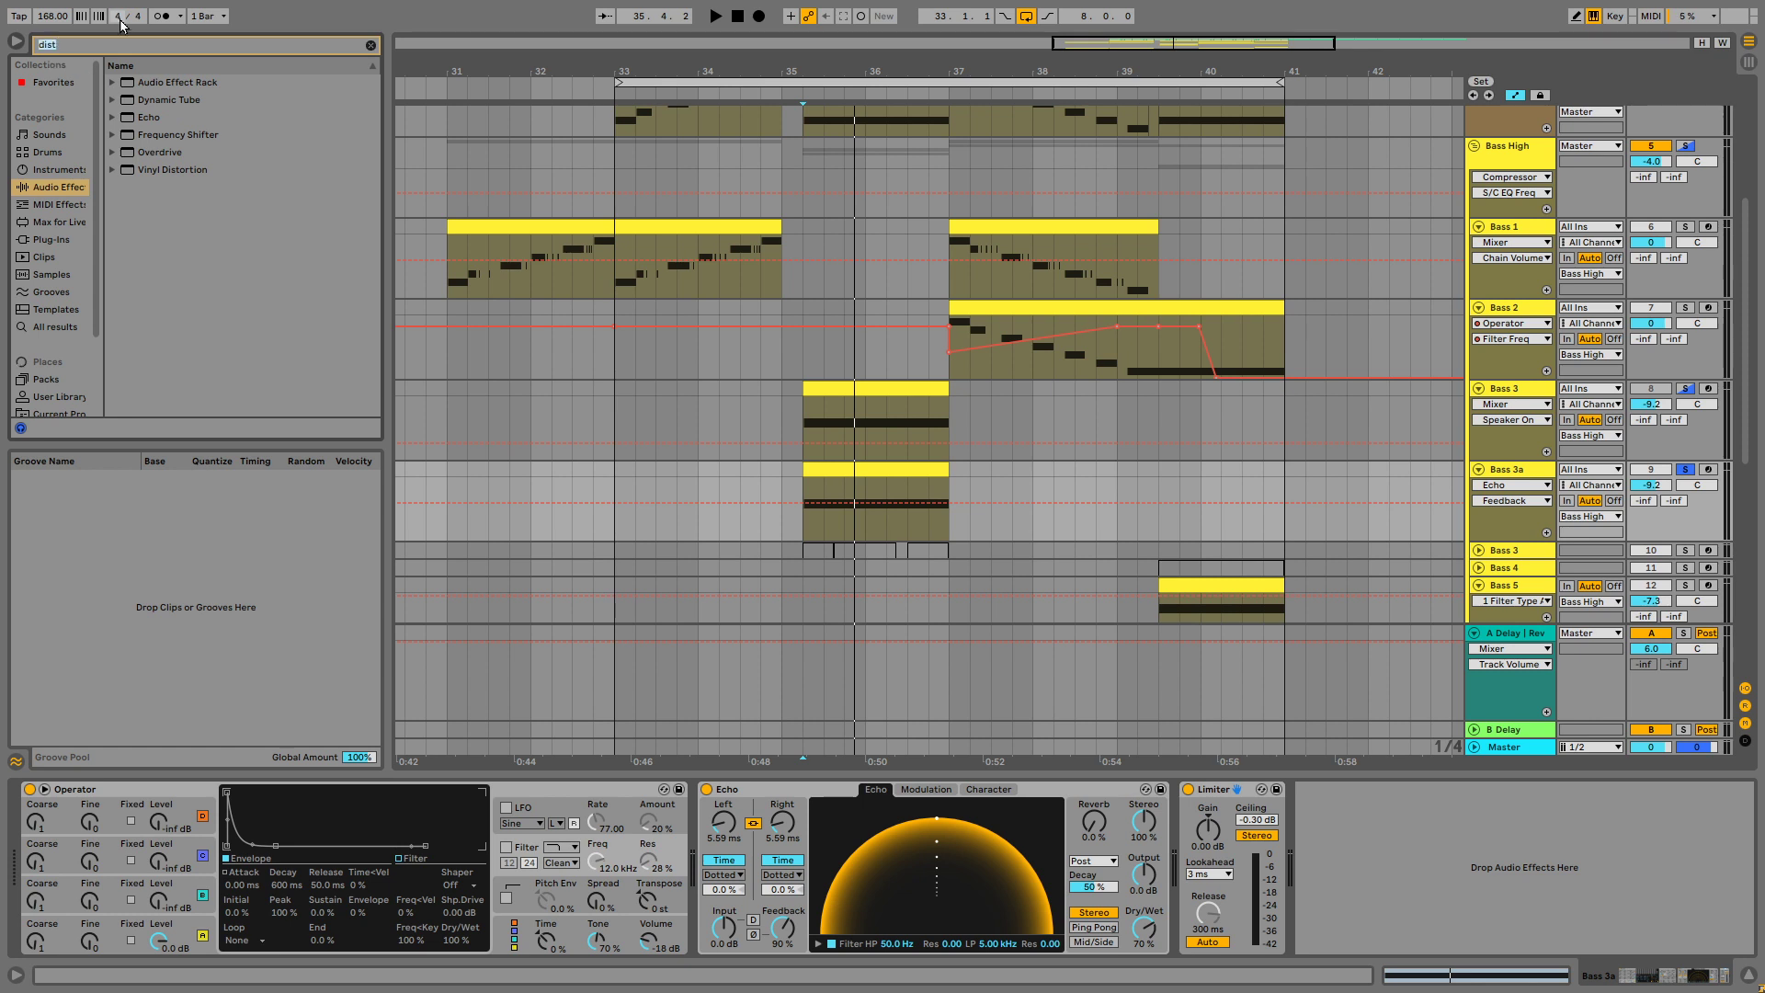
key("Escape")
Clear the browser search and expand the Distortion presets of the Audio Effect Rack.
scroll(271, 284, "down", 2)
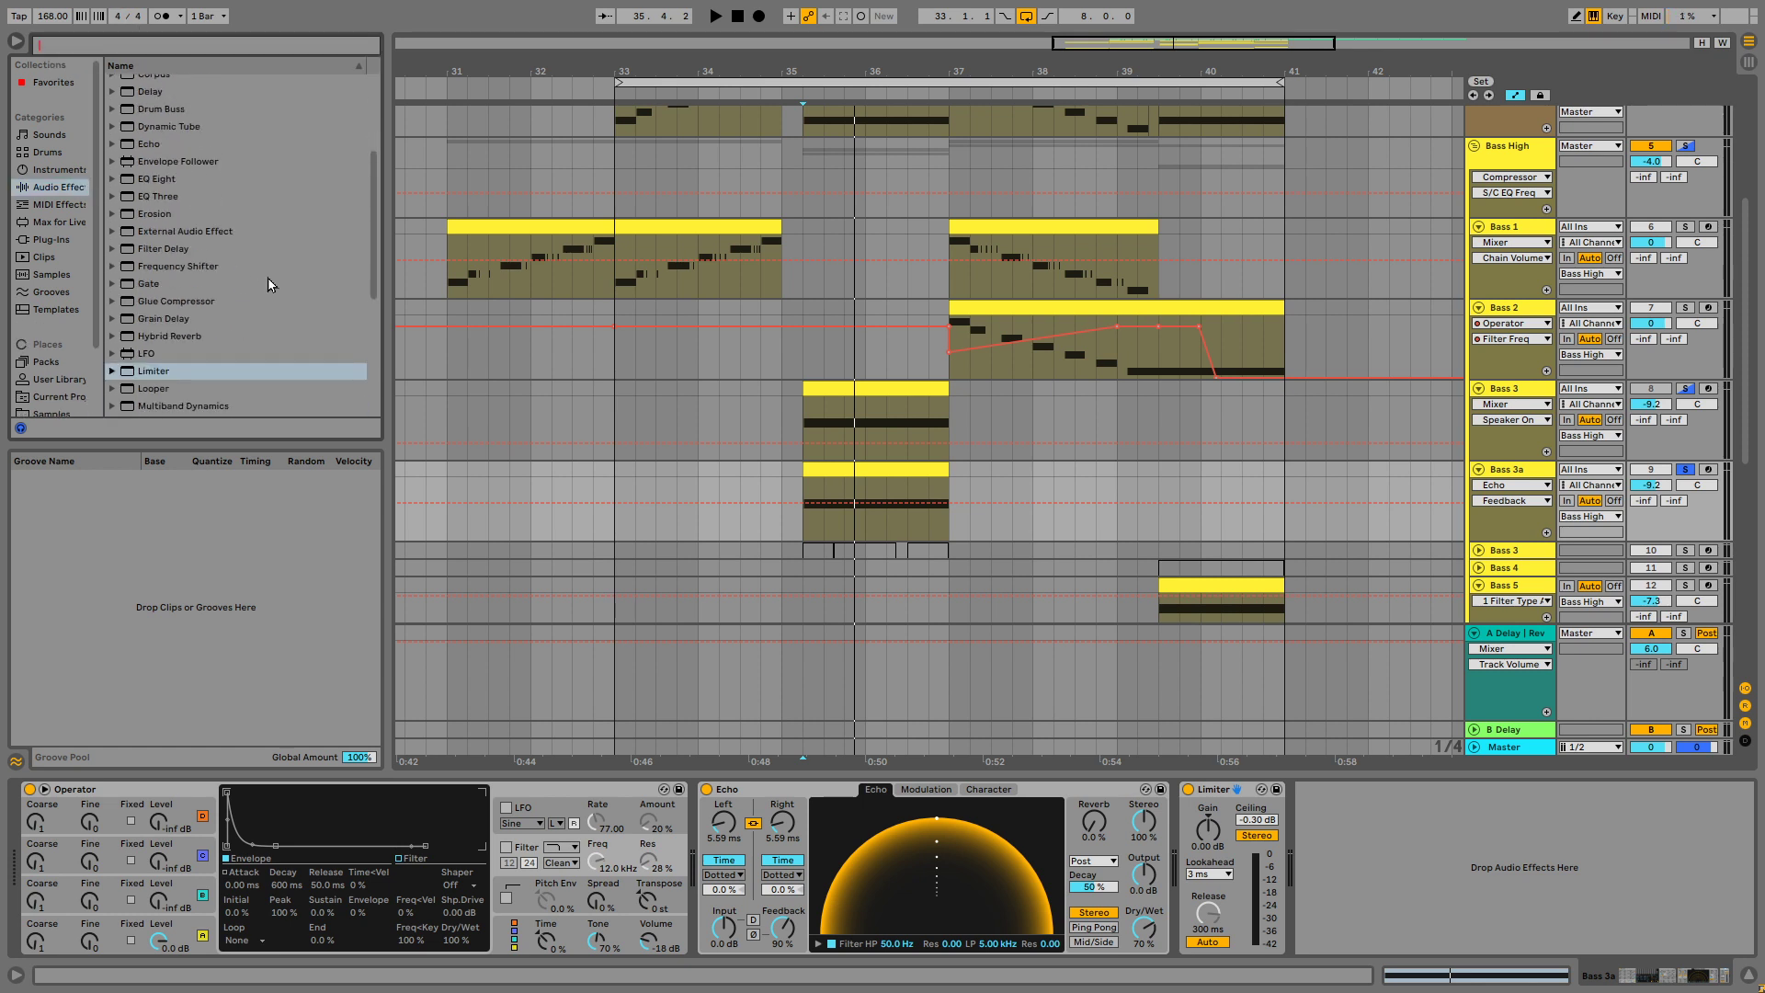
scroll(241, 230, "up", 10)
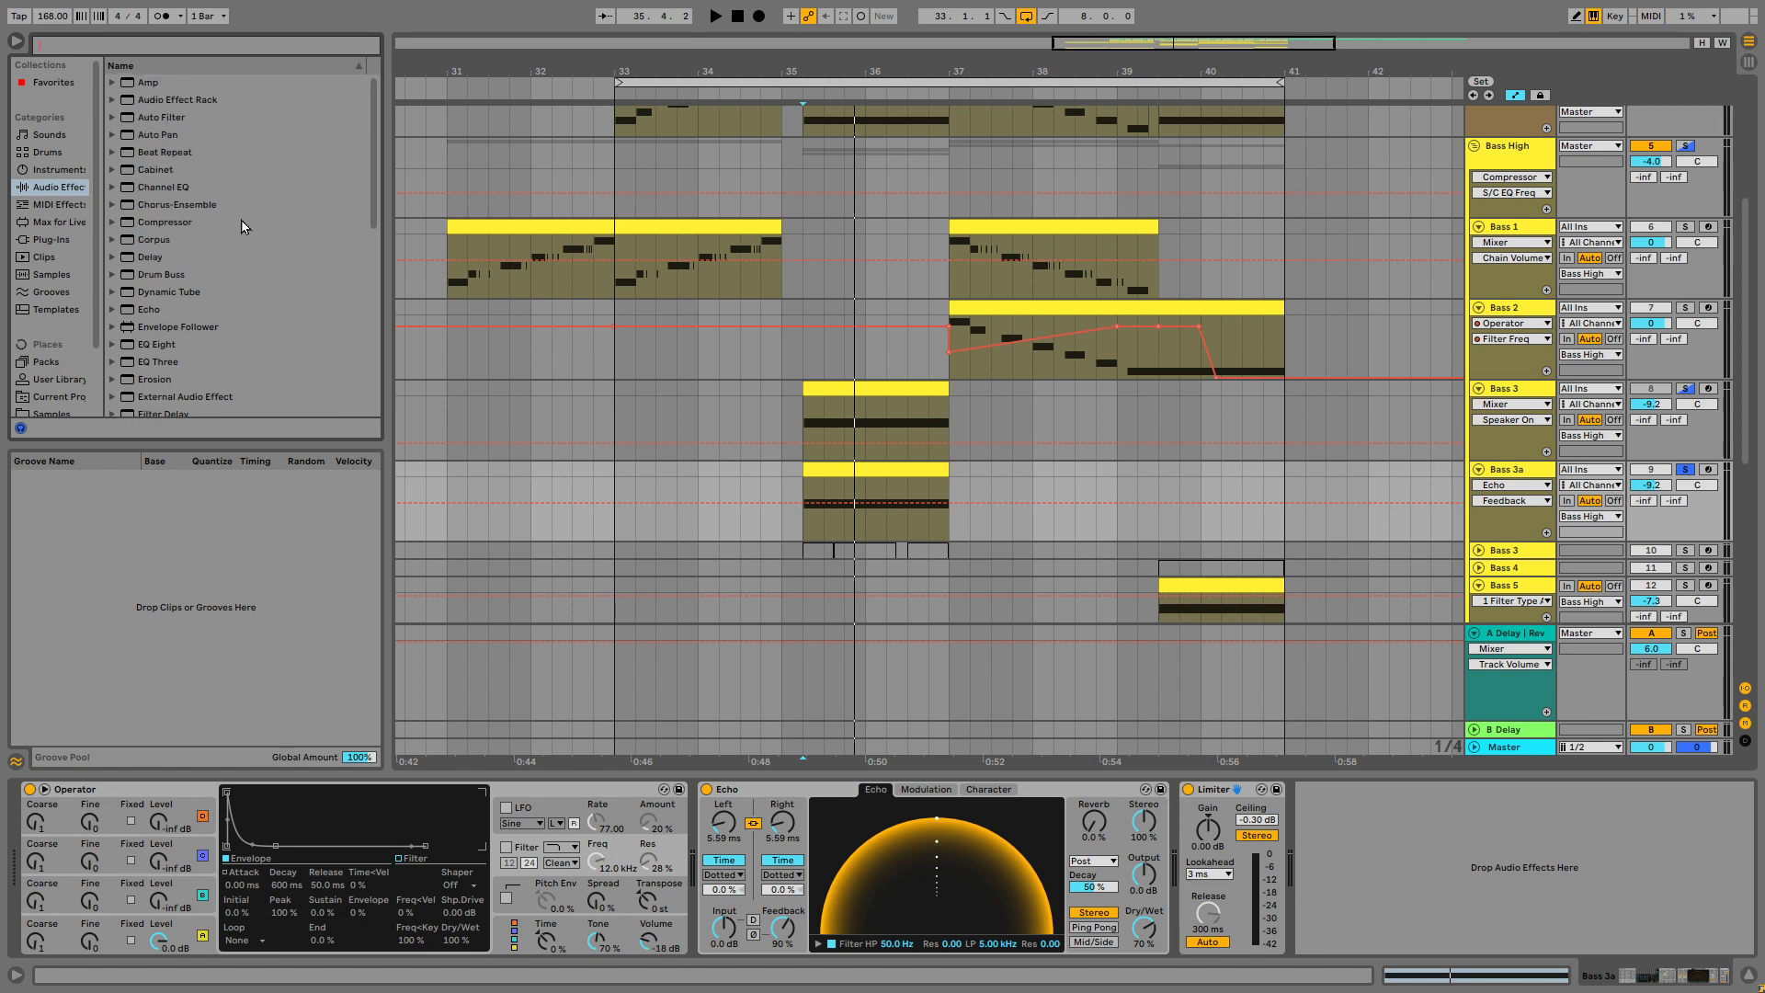
left_click(125, 102)
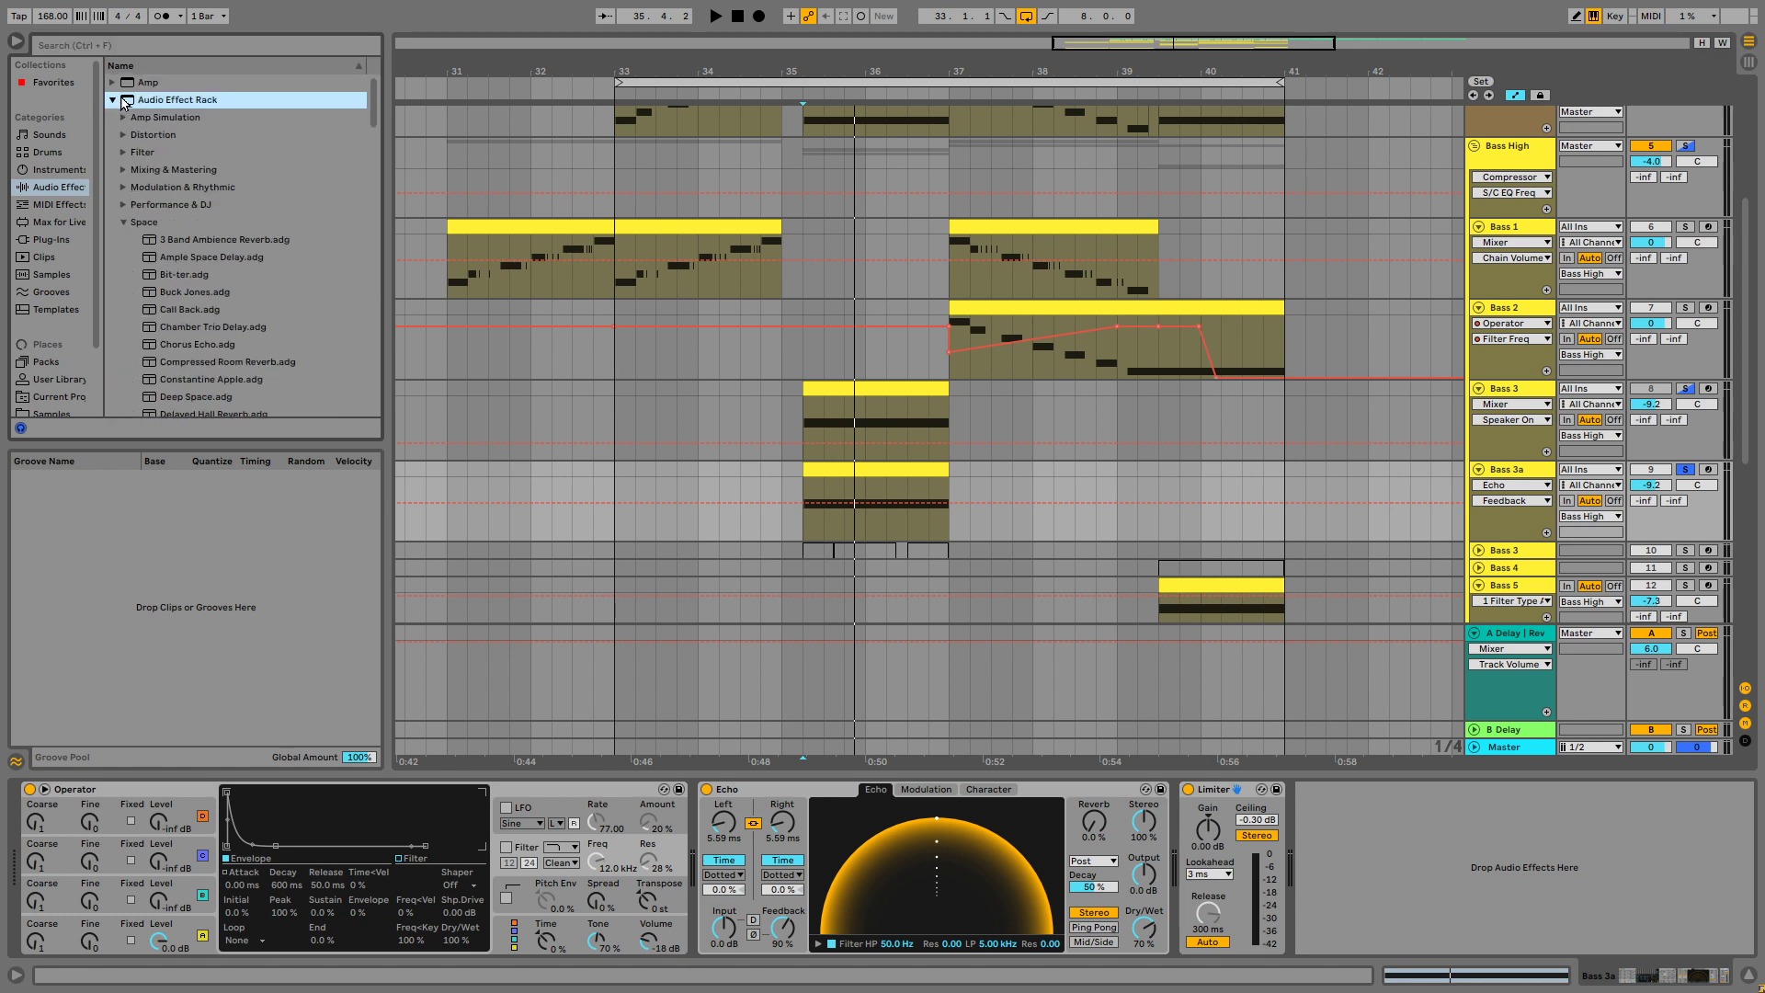
left_click(126, 223)
left_click(125, 239)
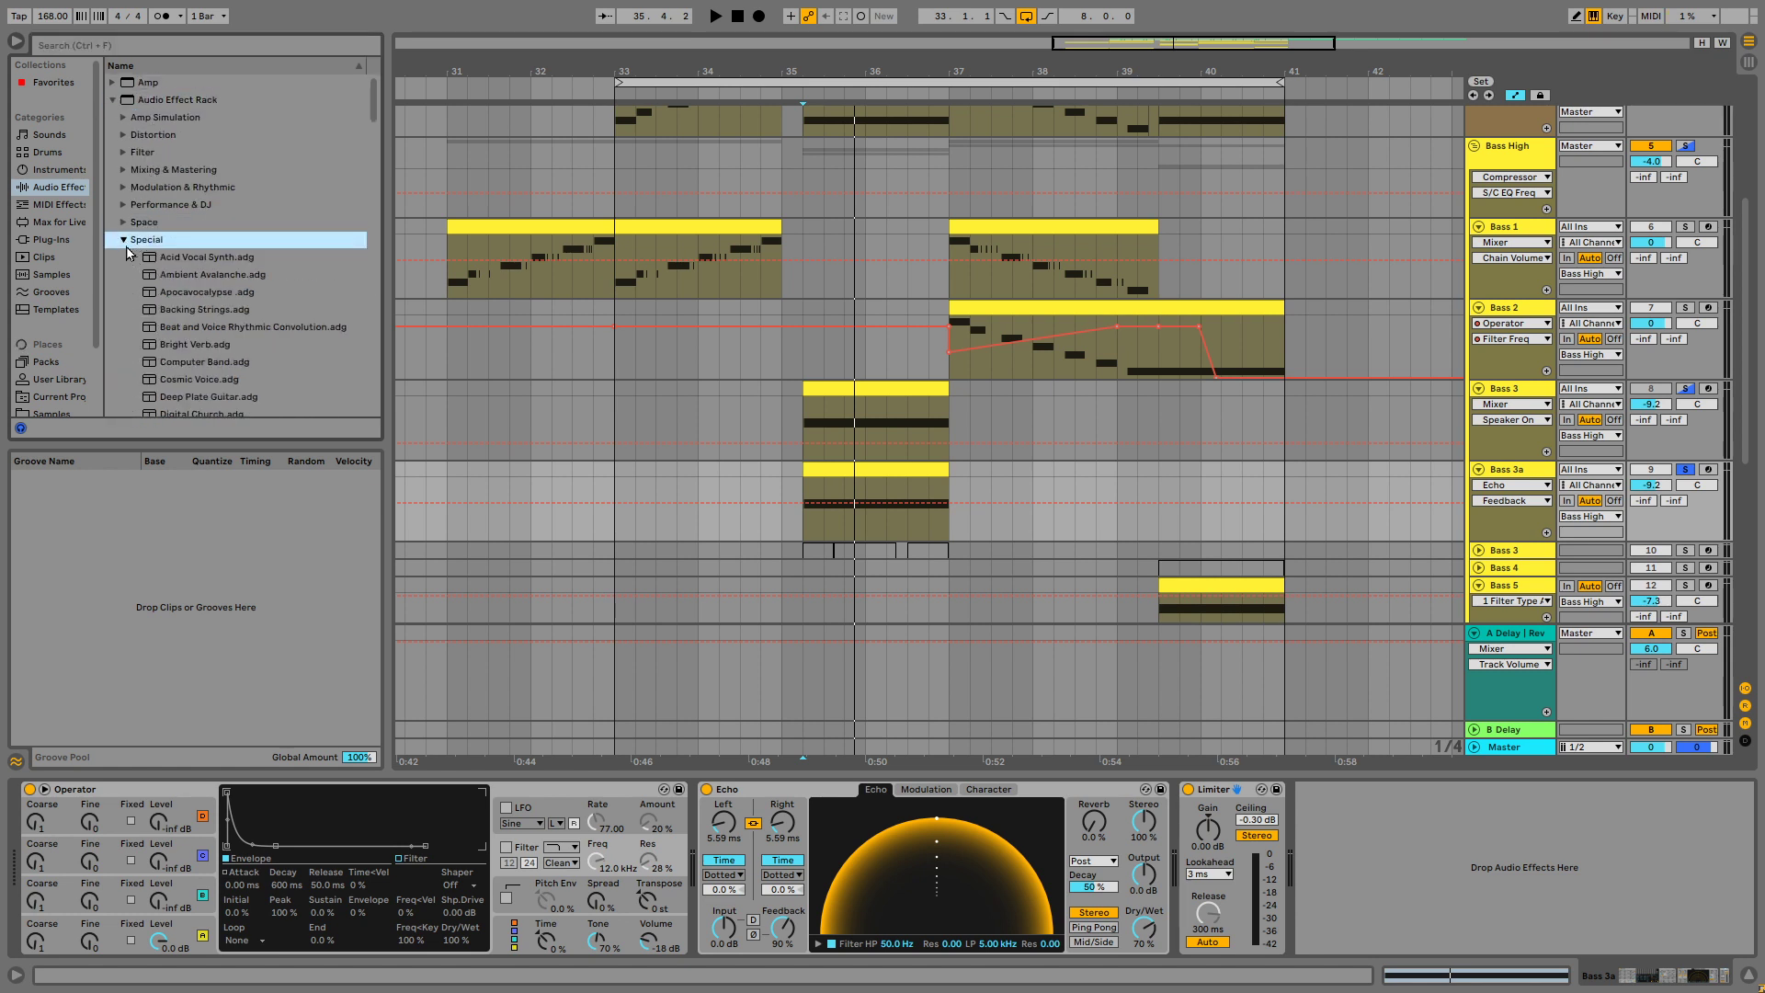
left_click(125, 242)
left_click(125, 136)
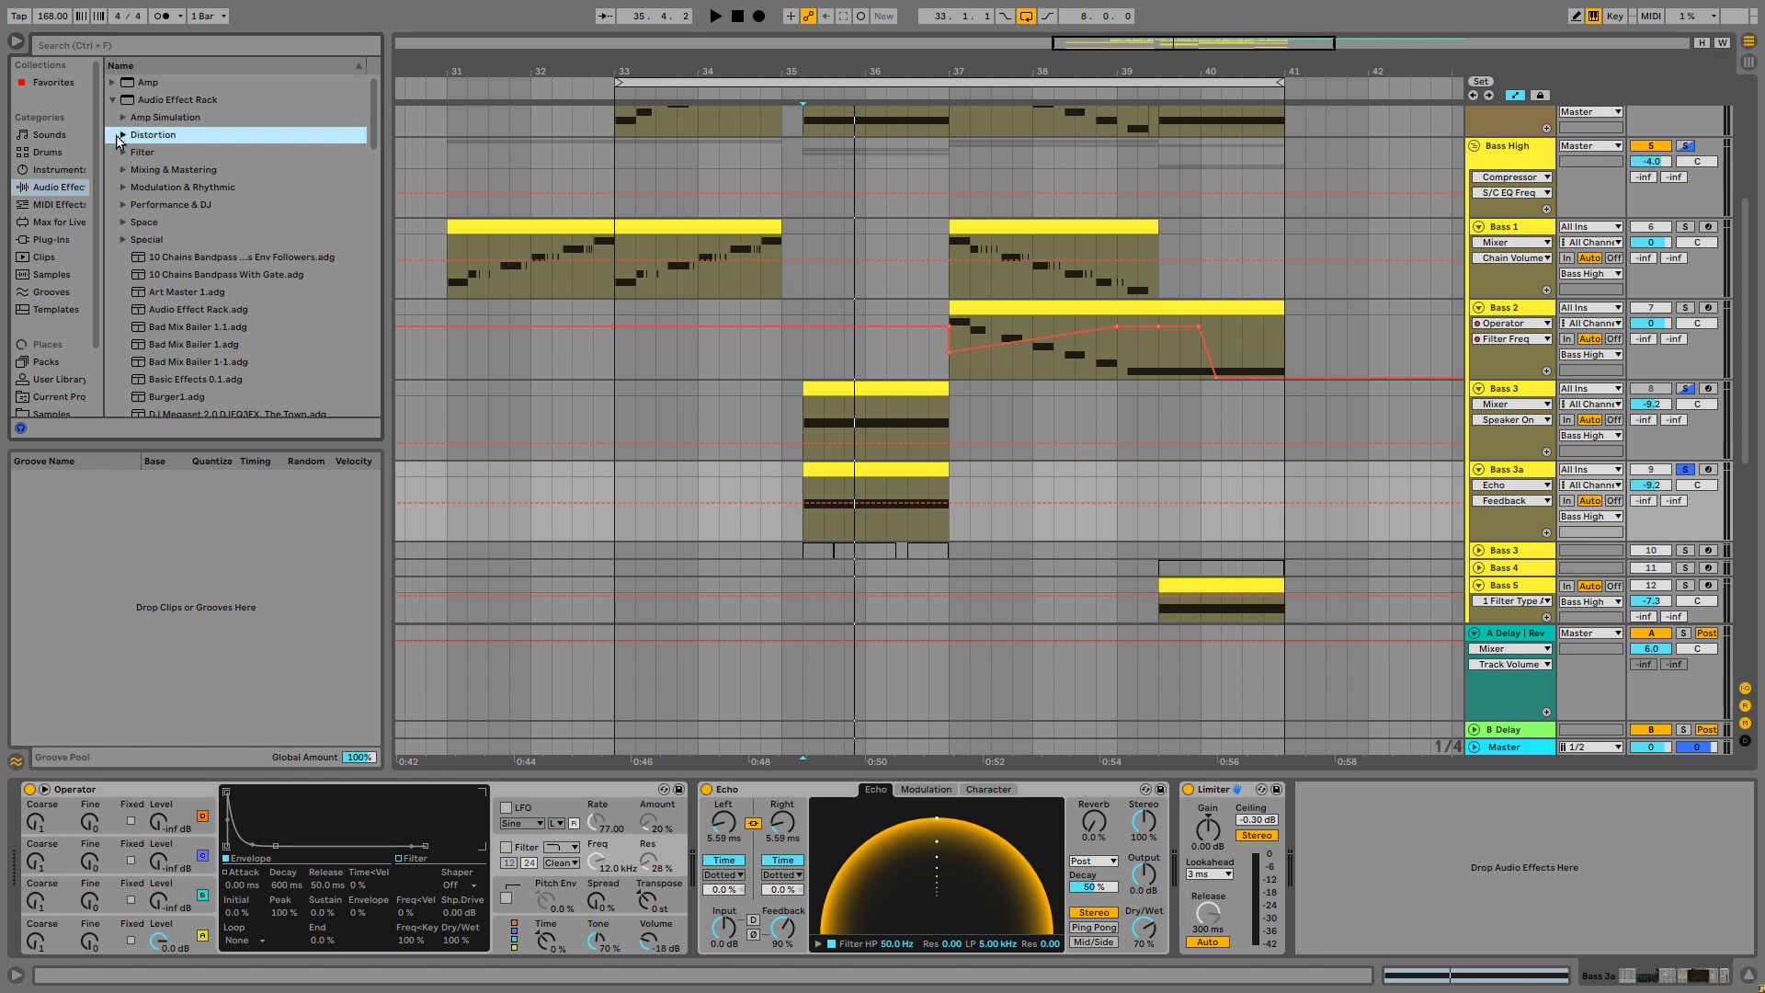
left_click(125, 136)
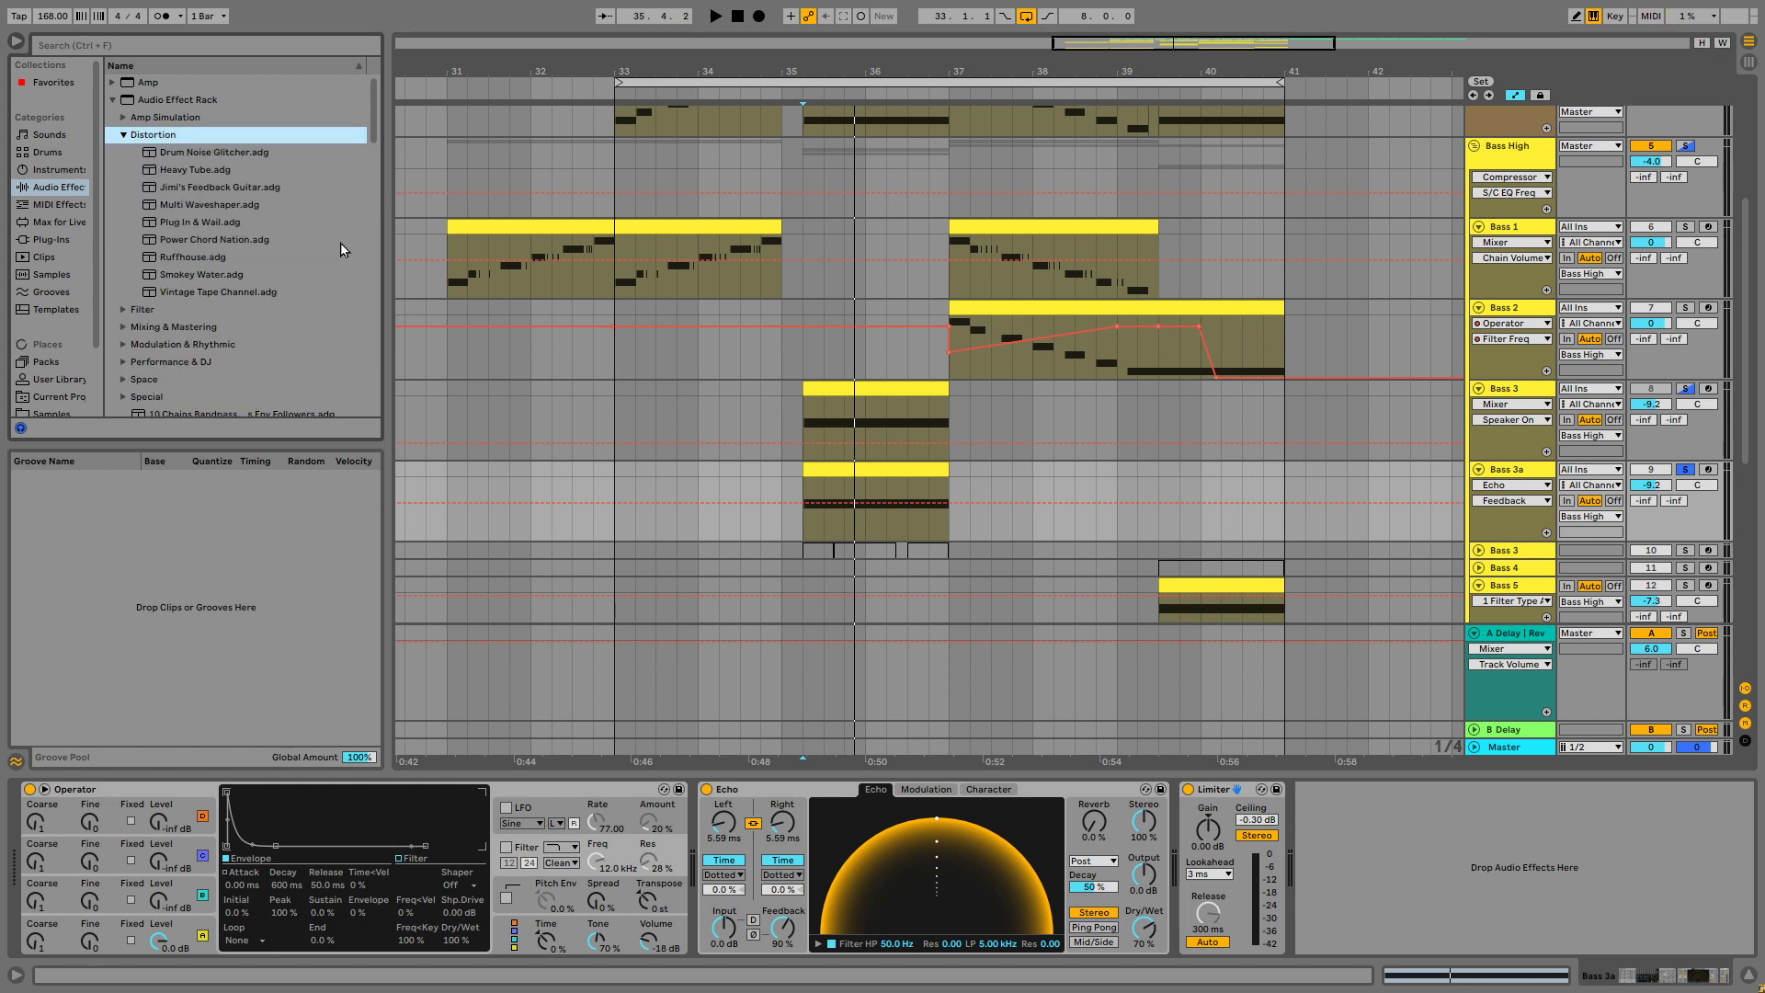
Add the Vintage Tape Channel rack to the Bass 3a track, placed between Echo and the Limiter.
left_click(236, 291)
left_click(818, 552)
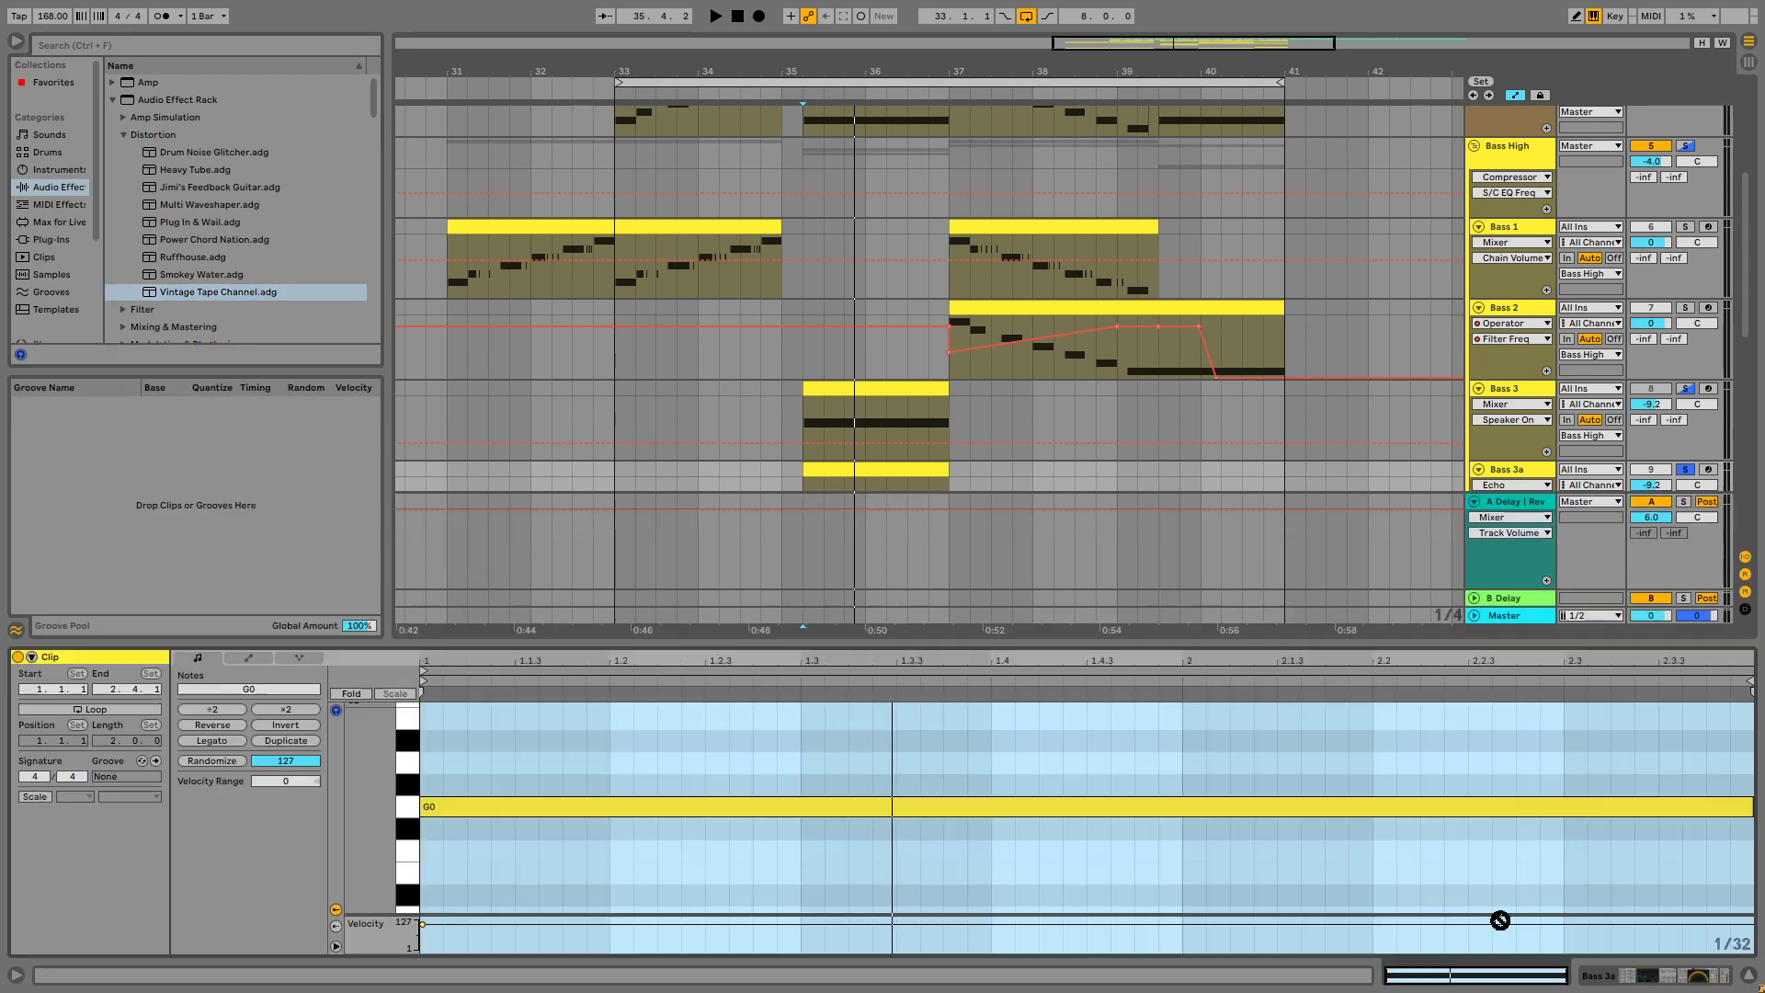
left_click(1509, 472)
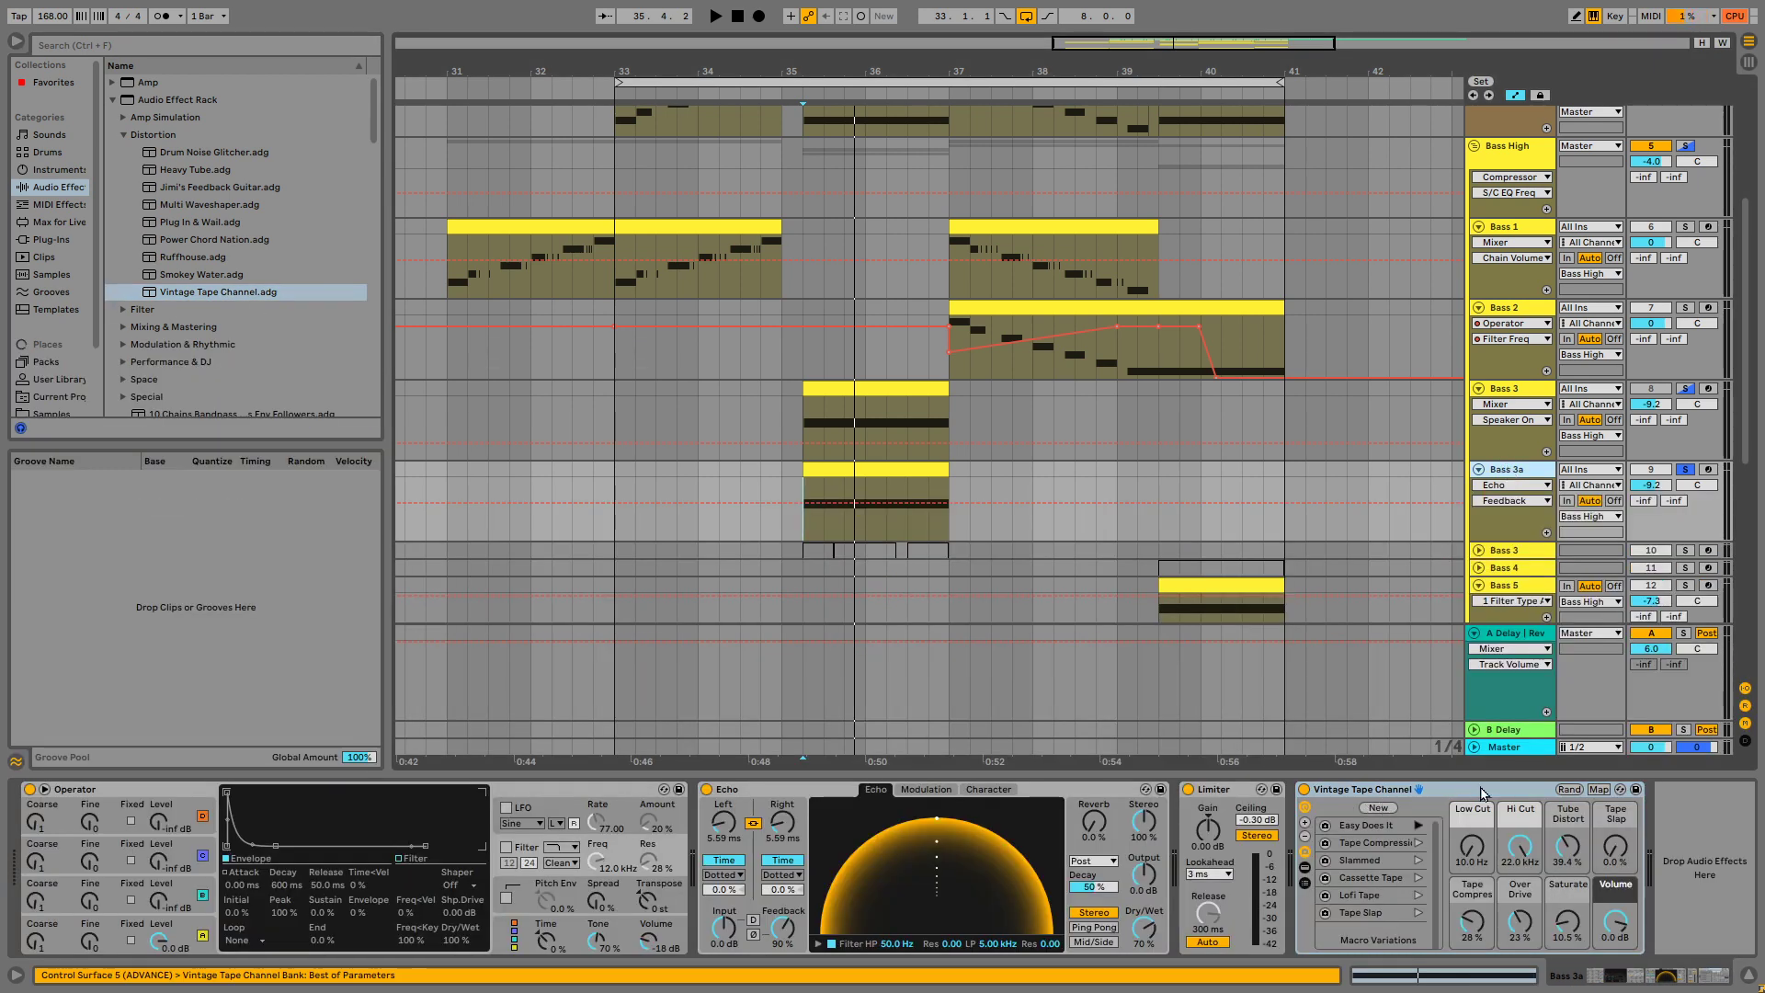
left_click_drag(1480, 793, 1195, 818)
Play the clip through the tape rack and set Echo's feedback to 92 %.
key("space")
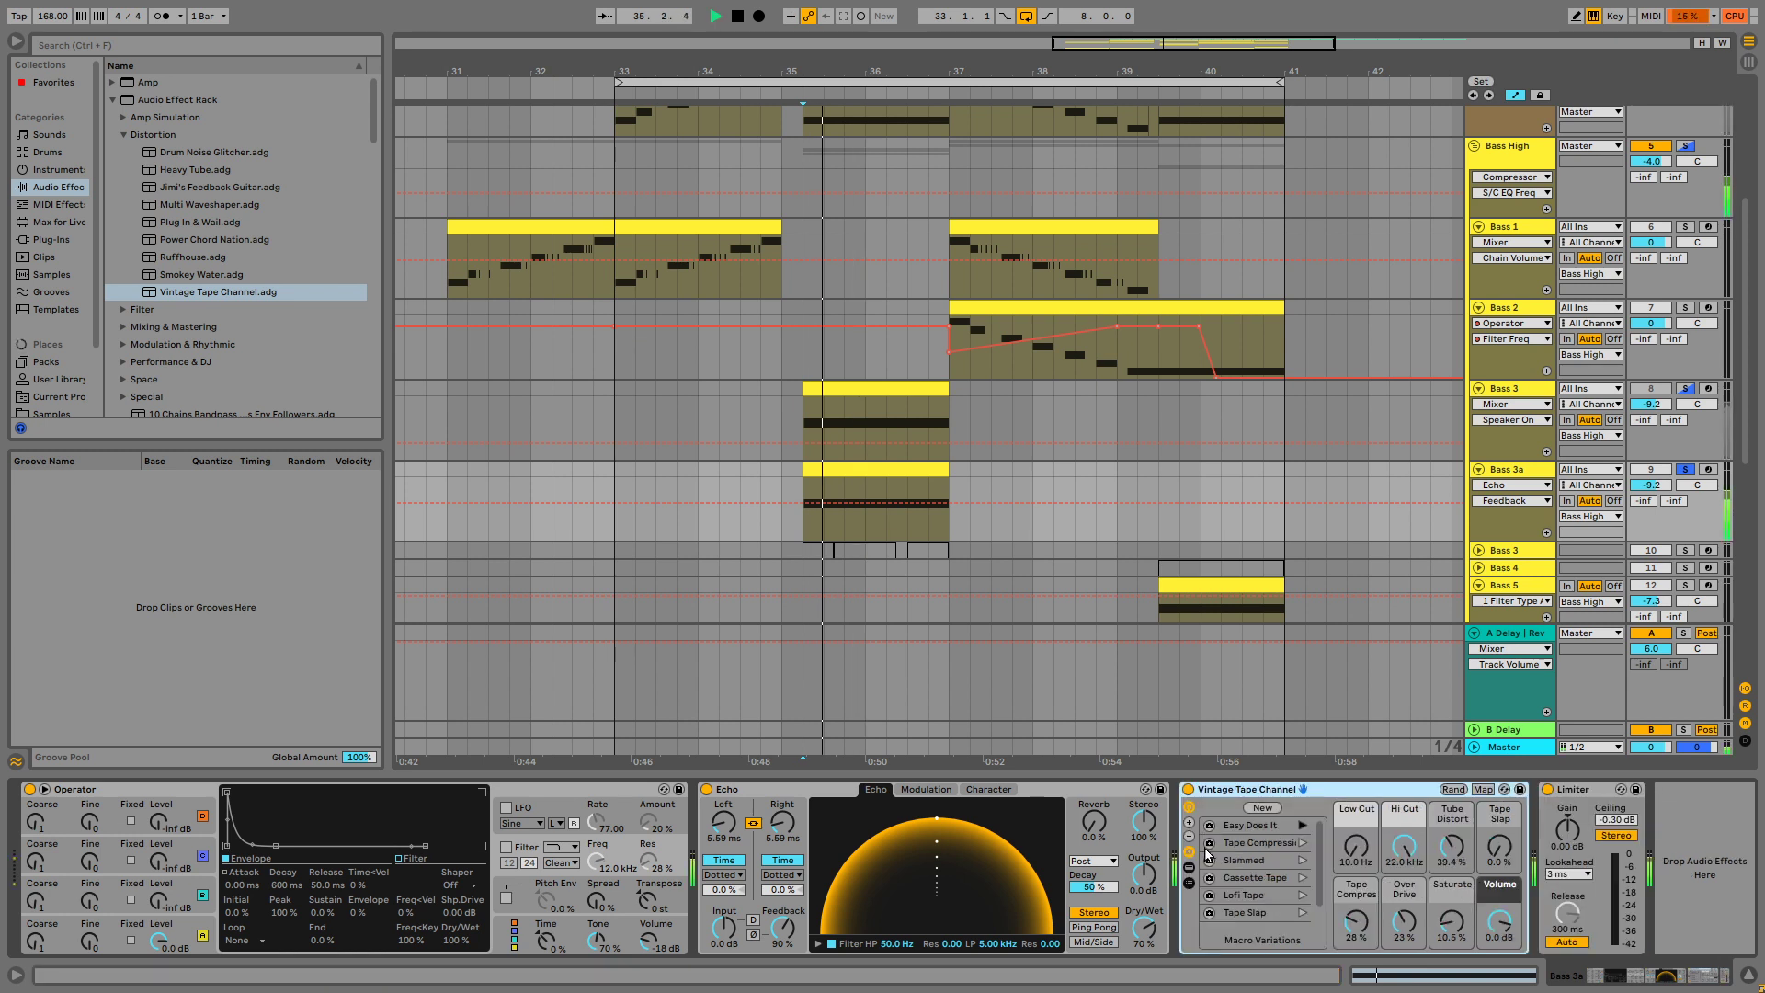
mouse_move(782, 926)
left_mouse_down()
mouse_move(782, 906)
mouse_move(782, 940)
left_mouse_up()
key("space")
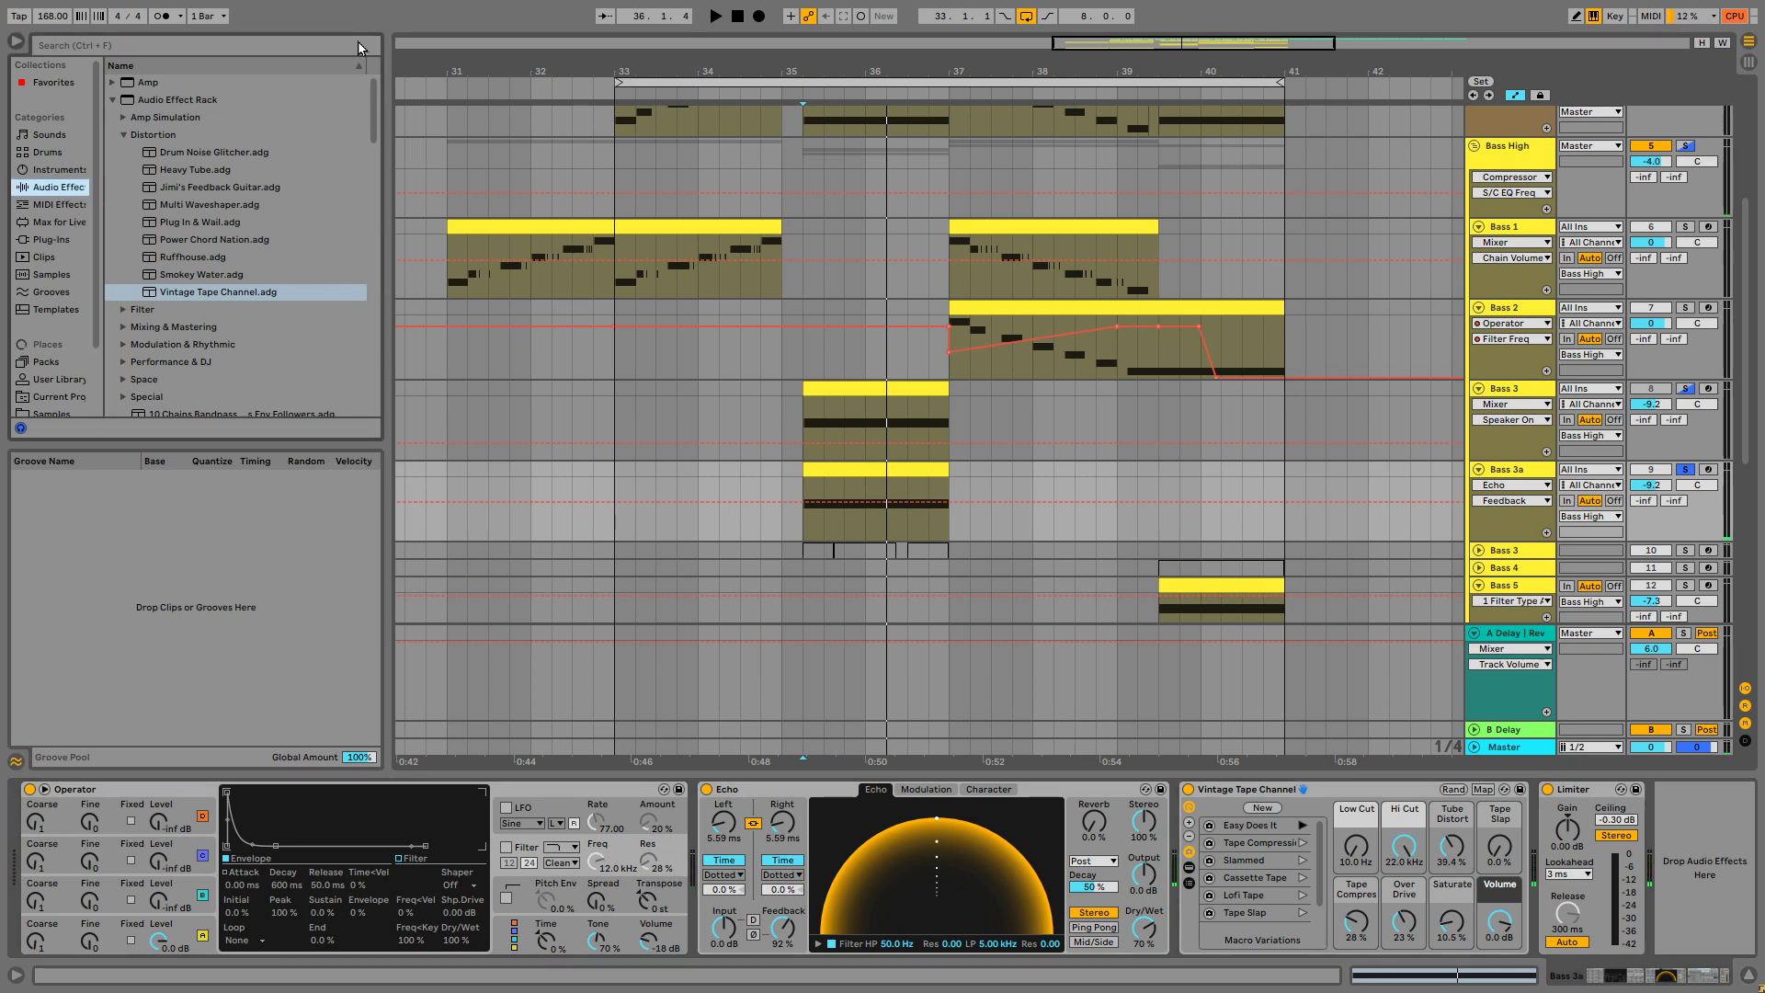
Add Hybrid Reverb after the Limiter on Bass 3a and play the clip to hear it.
left_click_drag(376, 117, 355, 361)
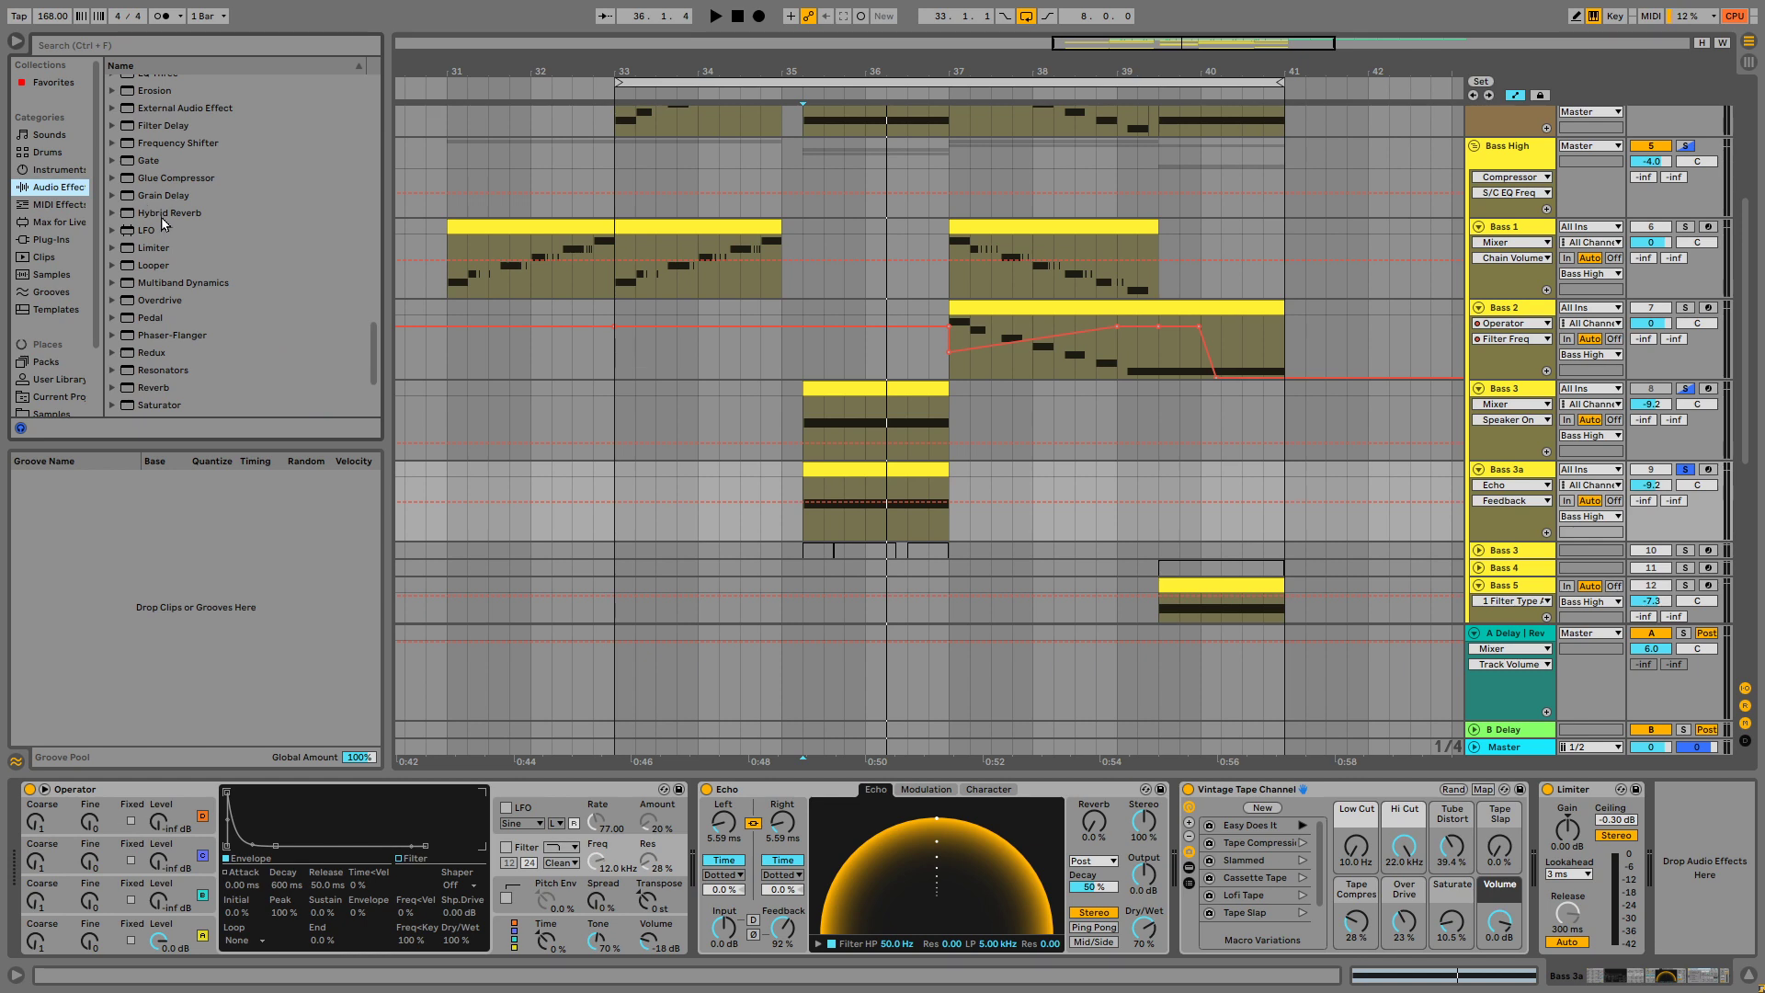
left_click_drag(164, 217, 1581, 818)
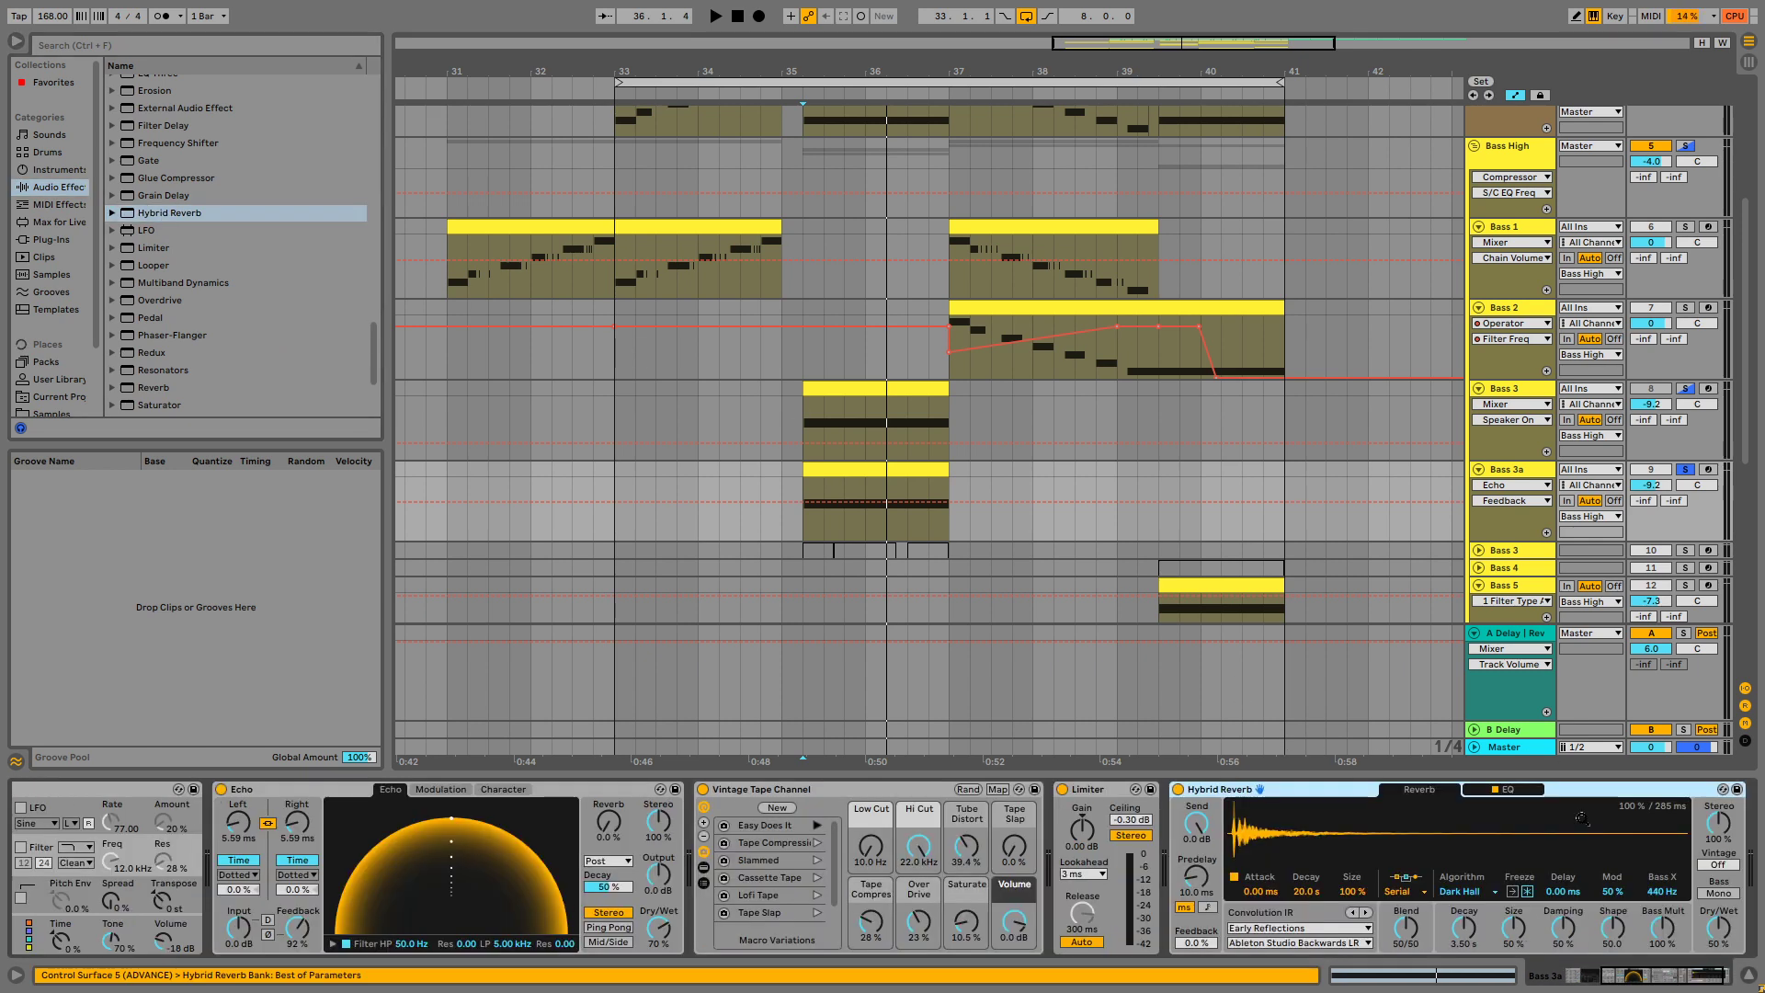
key("space")
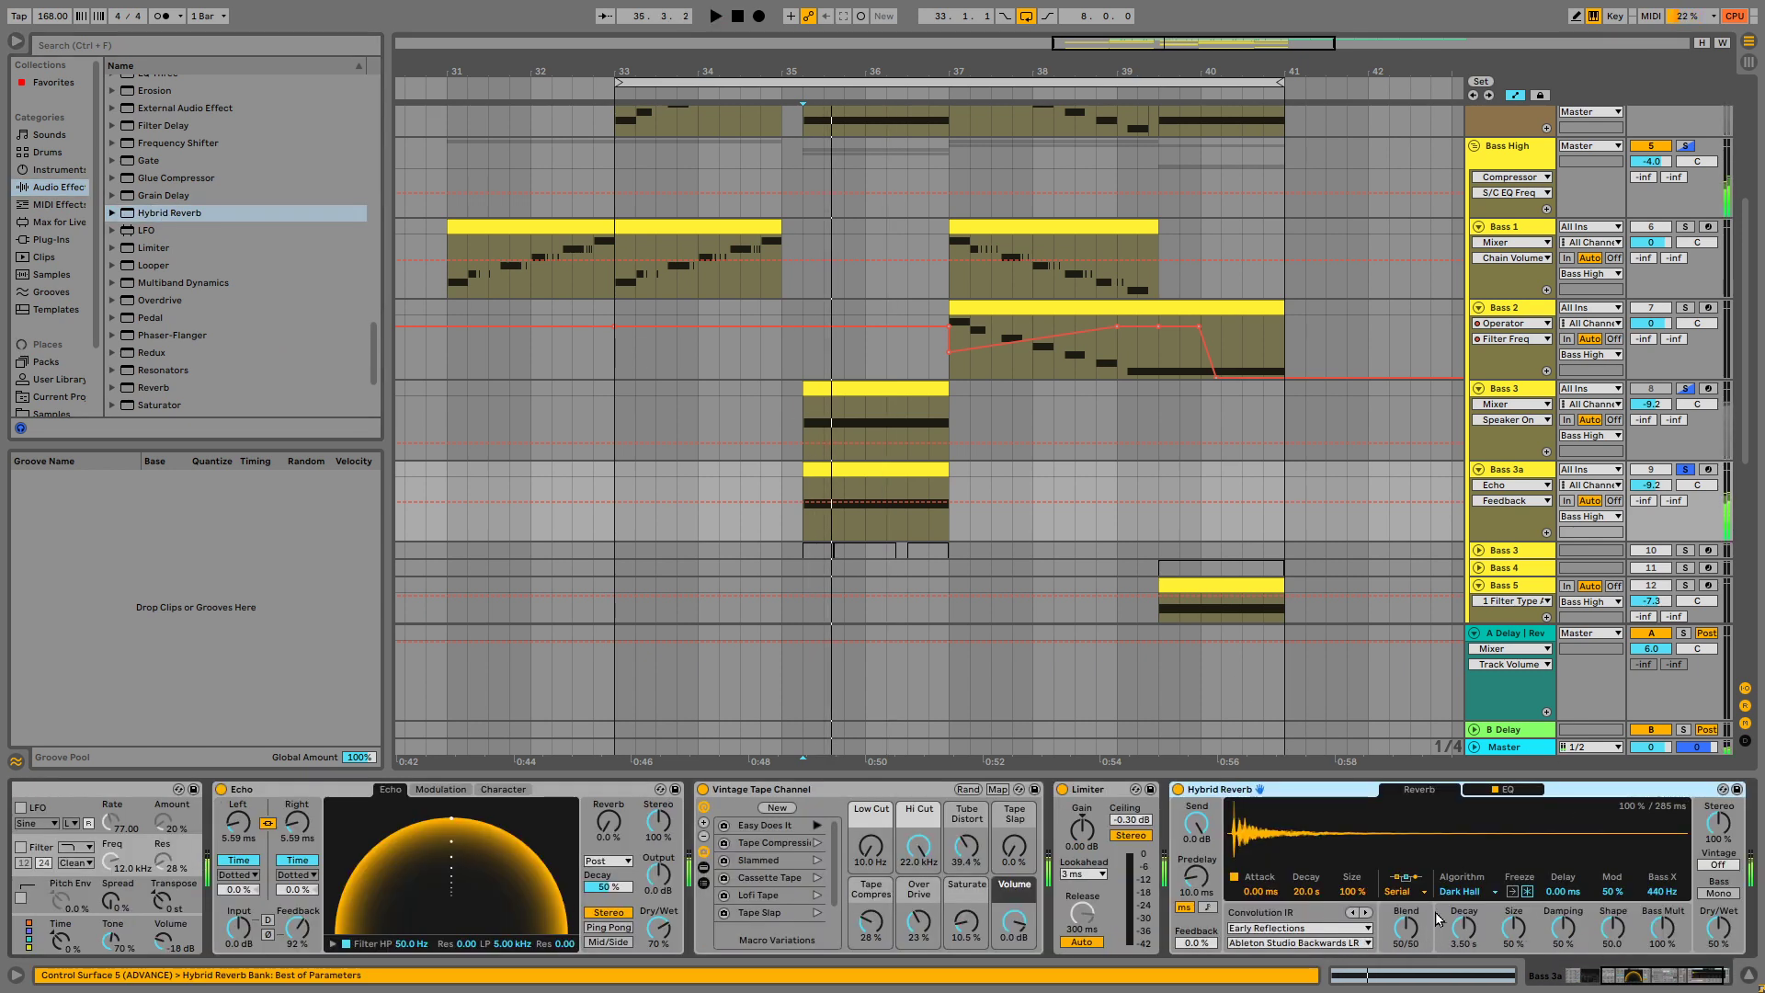
Set Hybrid Reverb's blend to 100/0 with a decay of 9.71 s and a size of 37 %, auditioning the clip.
left_click_drag(1348, 890, 1405, 877)
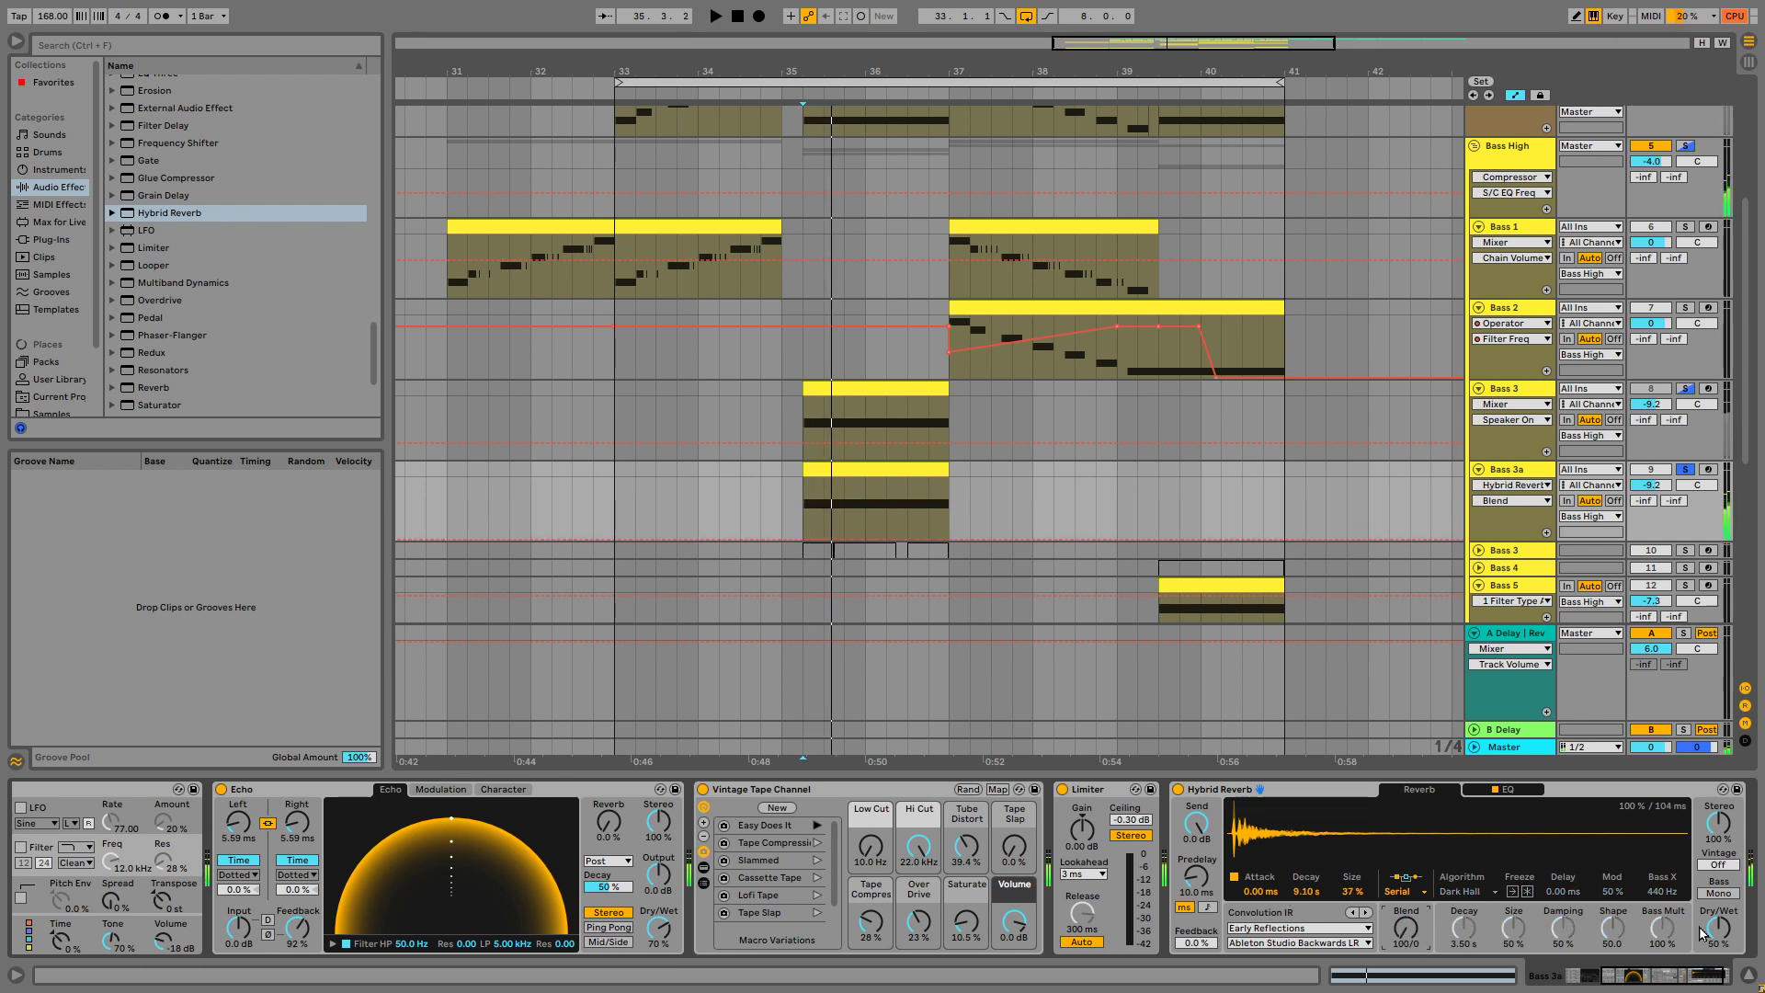
key("space")
key("space")
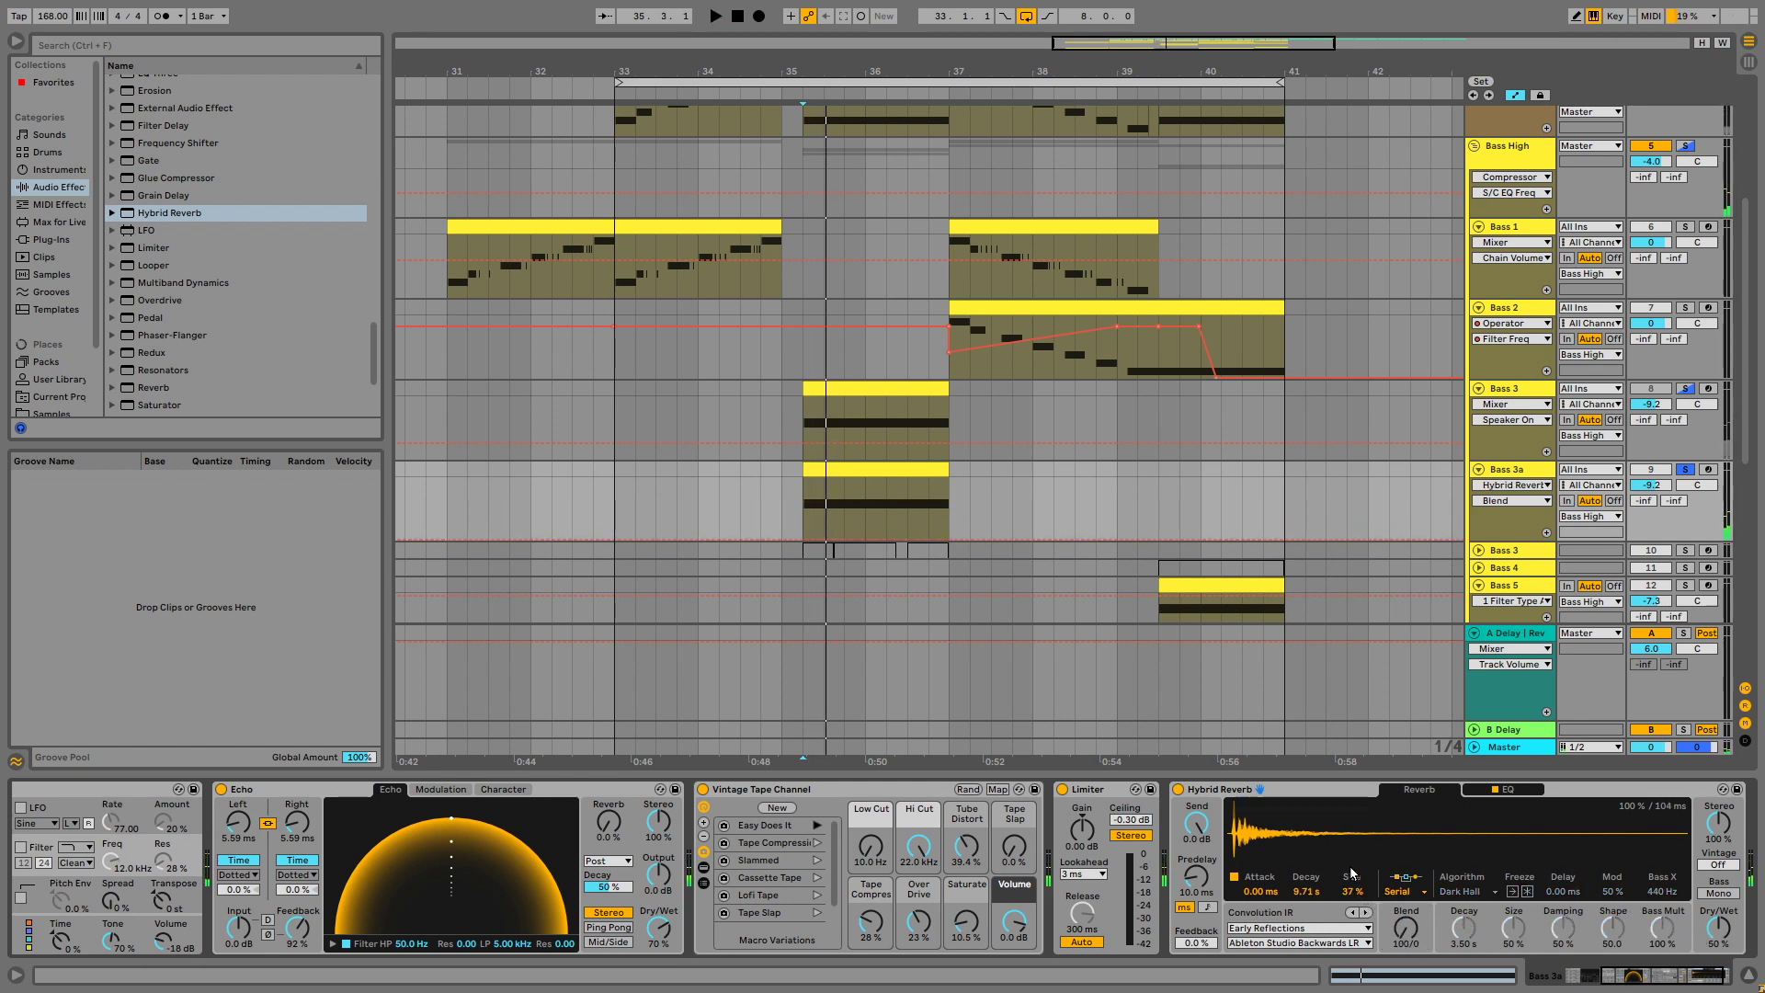
Switch Hybrid Reverb's convolution impulse to BigClear from the Halls category and set its size to 51 %.
left_click(1311, 929)
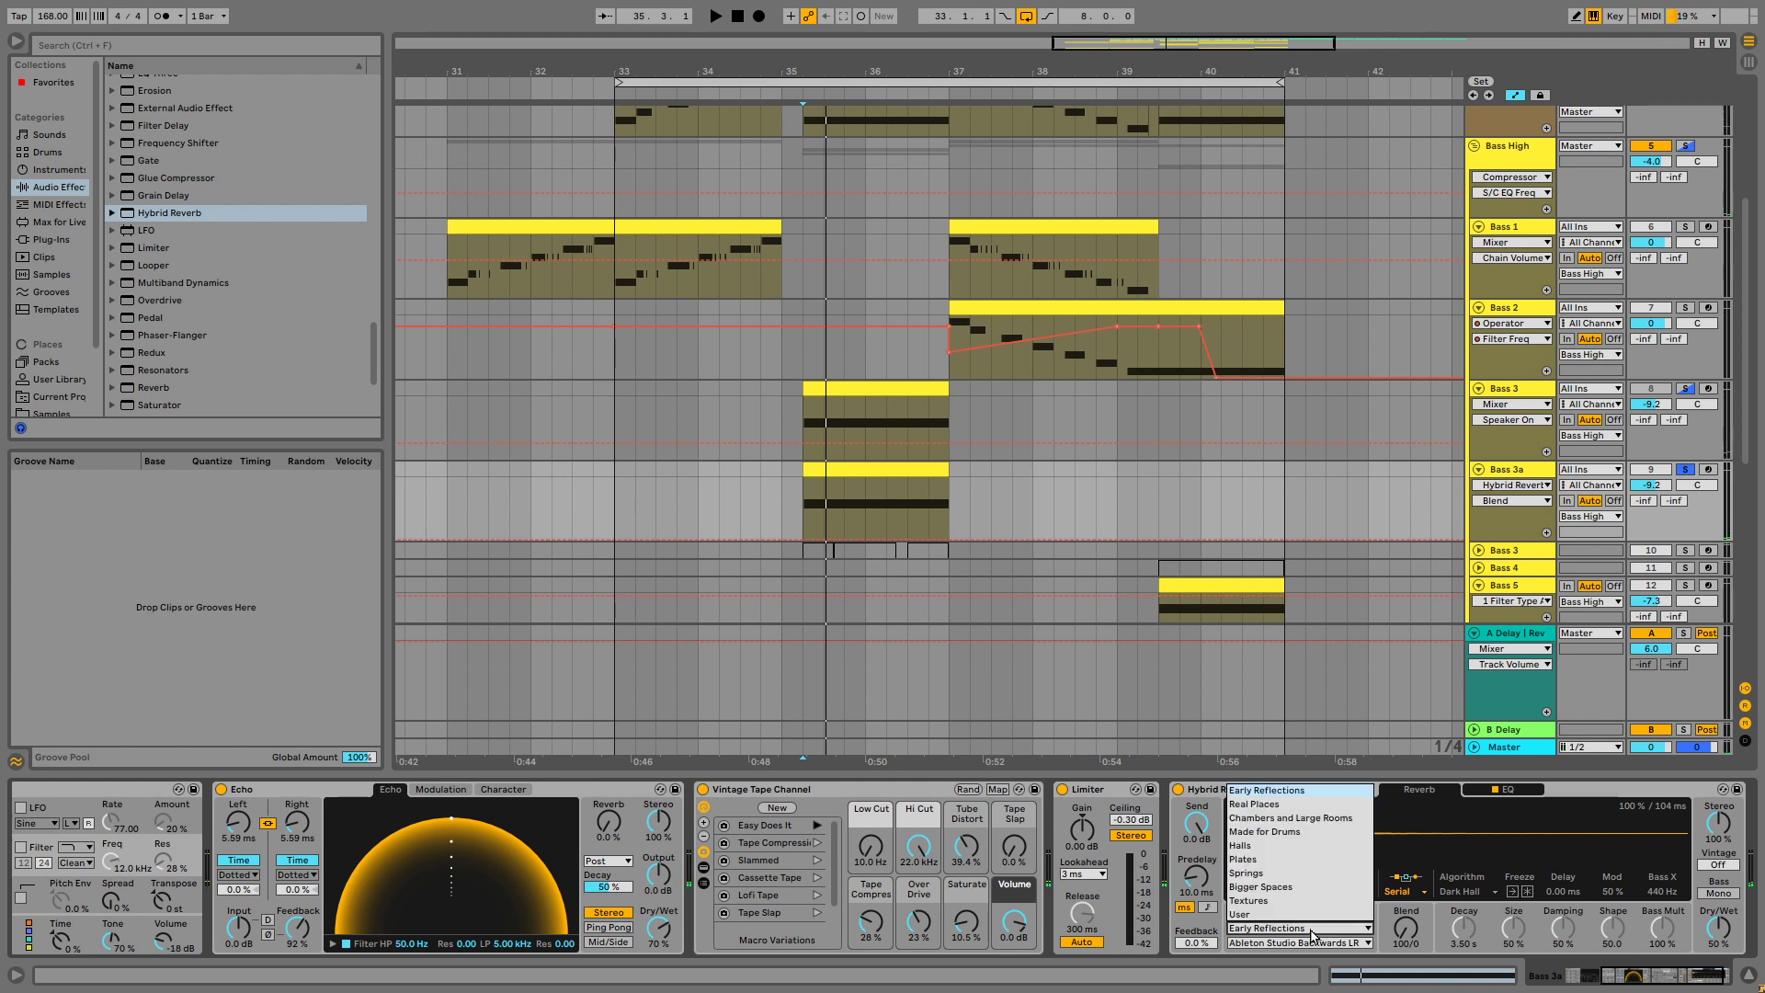
left_click(1269, 845)
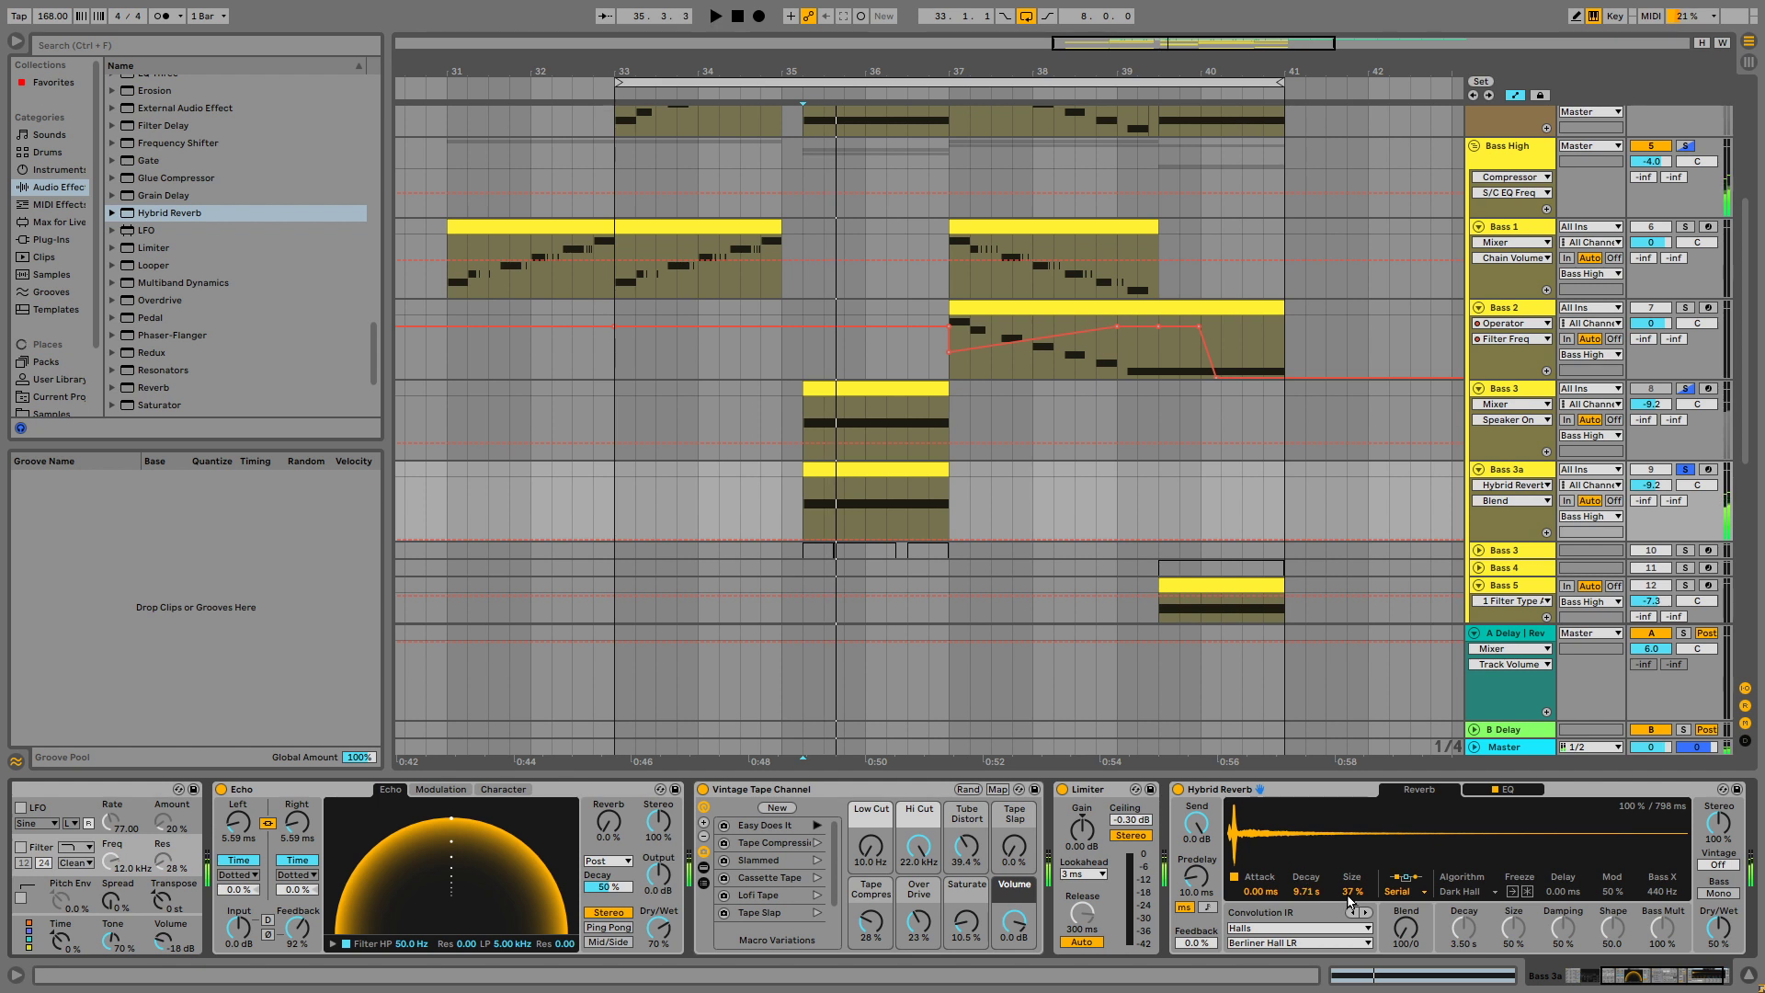
left_click(1364, 911)
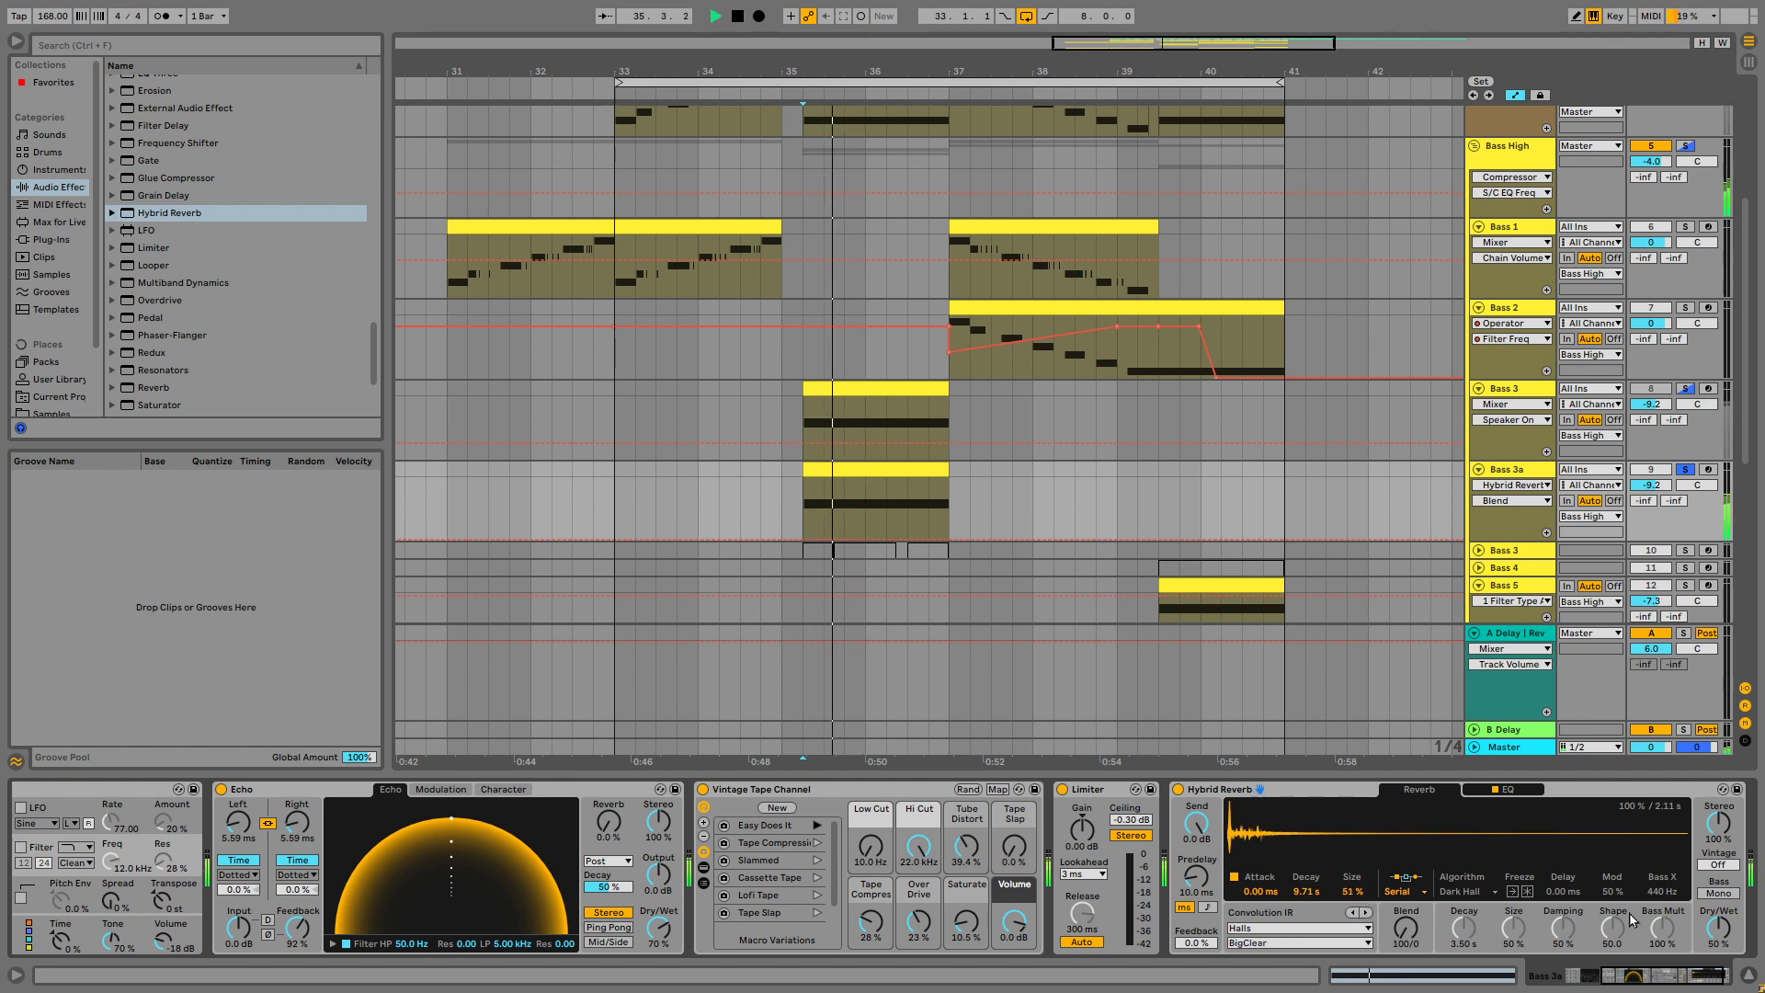
key("space")
Automate Echo's feedback on Bass 3a to rise from a low start to an early peak and ease down slightly, auditioning it.
left_click(1579, 978)
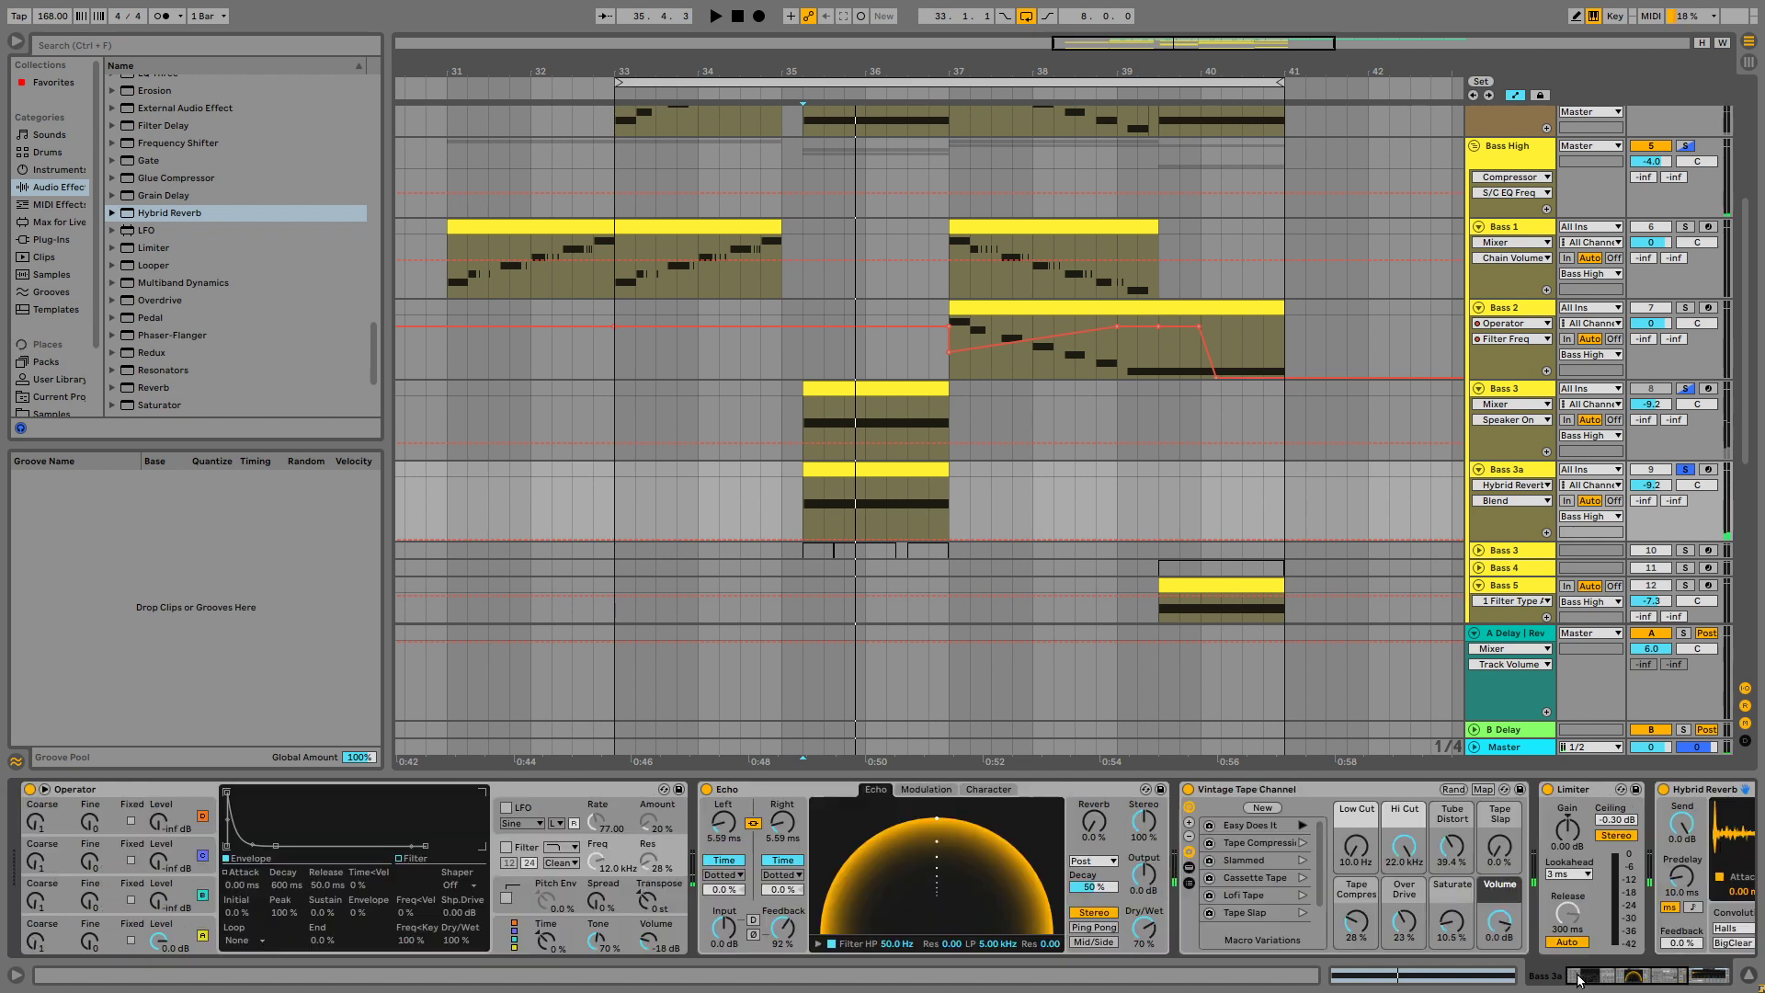
left_click_drag(783, 922, 784, 982)
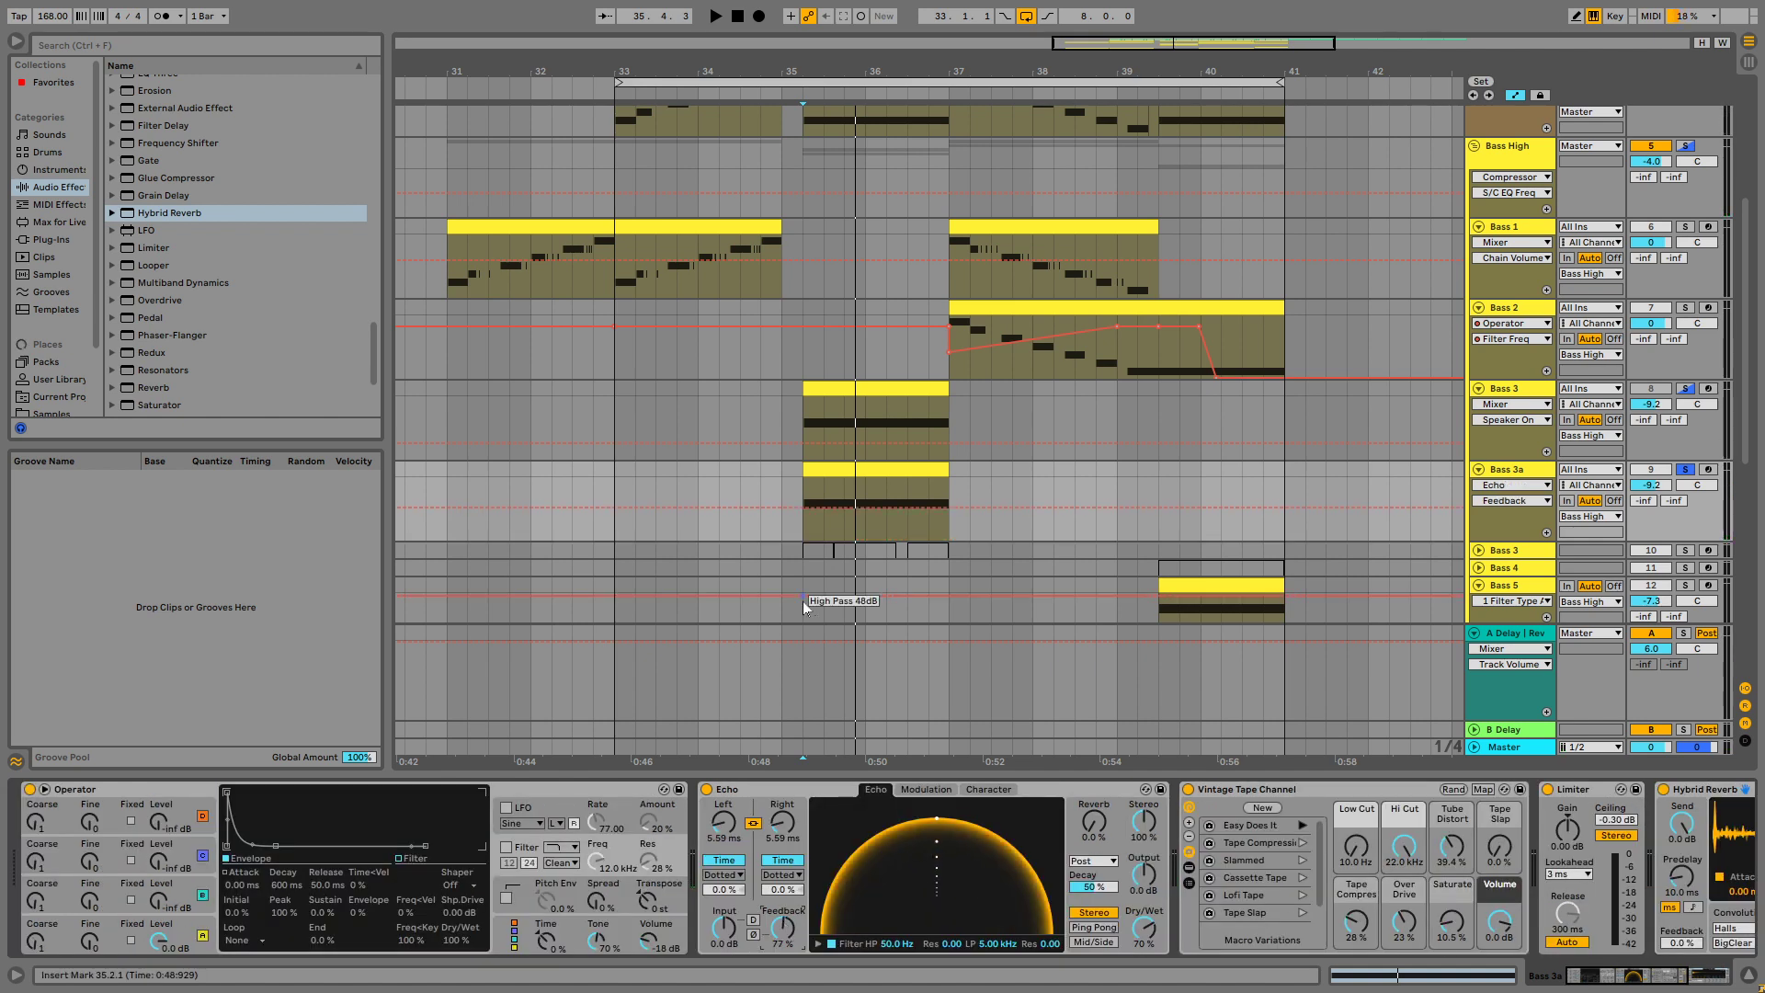
left_click(803, 532)
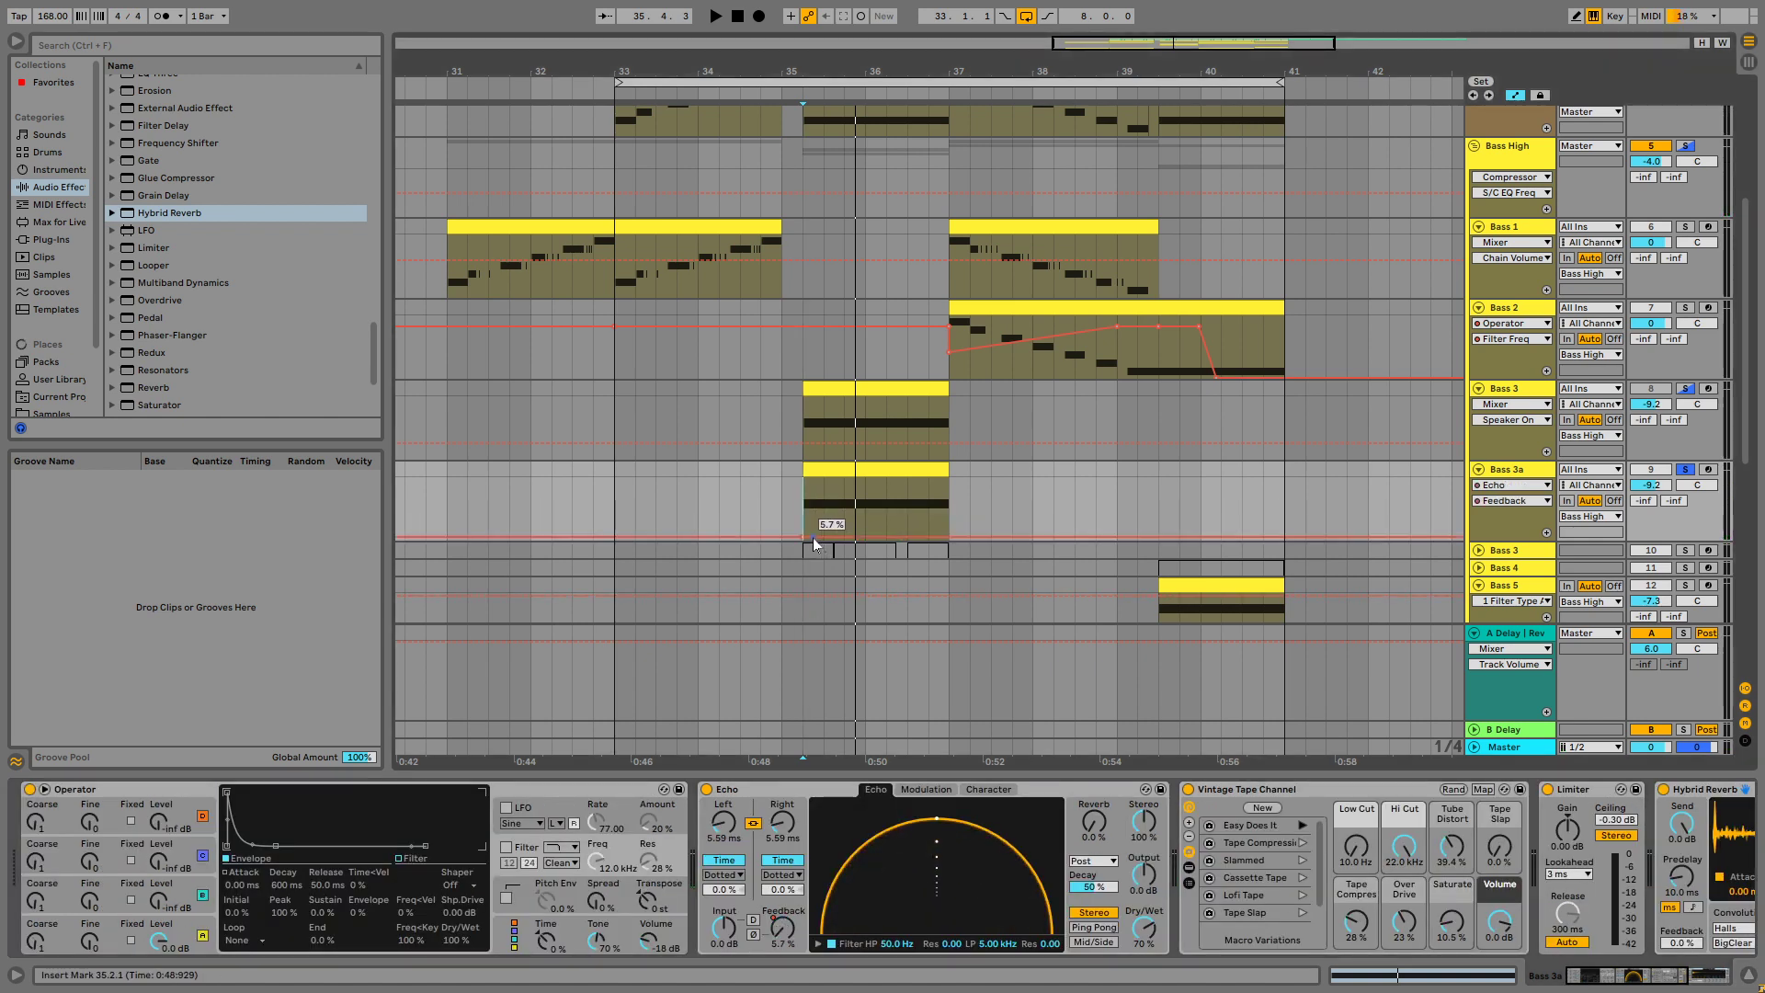
left_click_drag(813, 537, 889, 504)
key("space")
key("space")
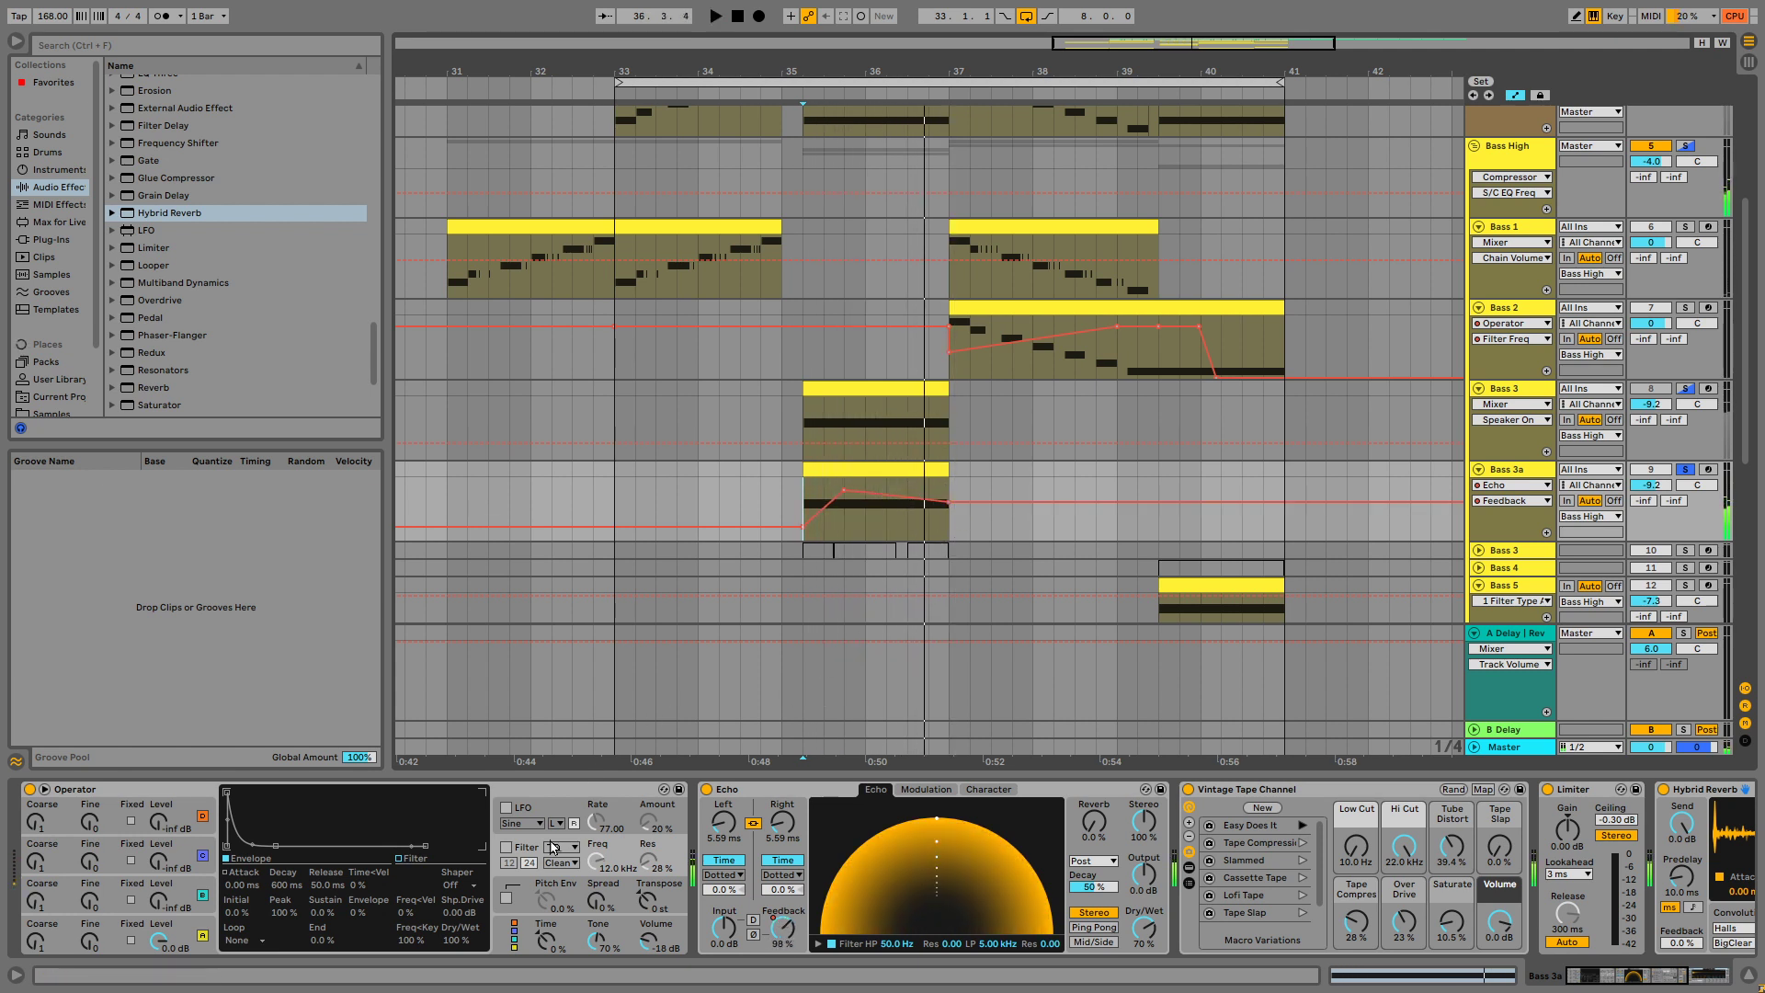
Turn on Operator's filter, lengthen its filter envelope decay with a -3.4 % slope and set the envelope amount to 100 %.
left_click(506, 846)
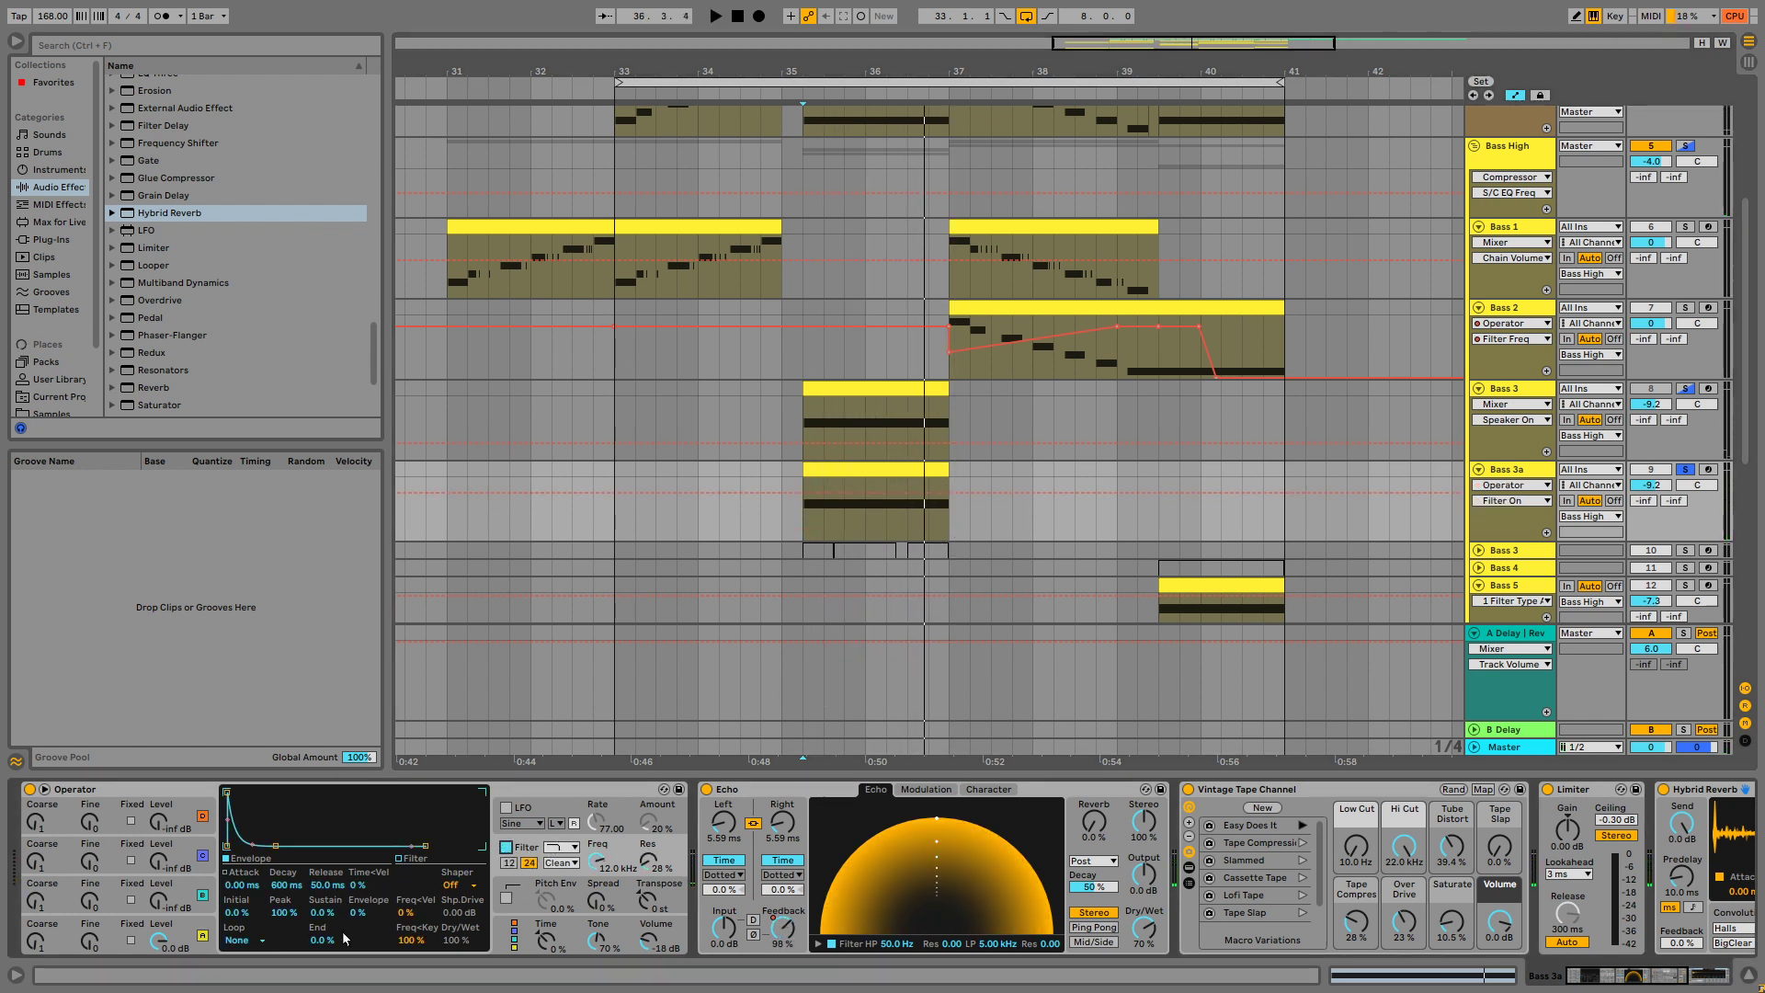
left_click_drag(357, 917, 263, 820)
mouse_move(263, 845)
key("space")
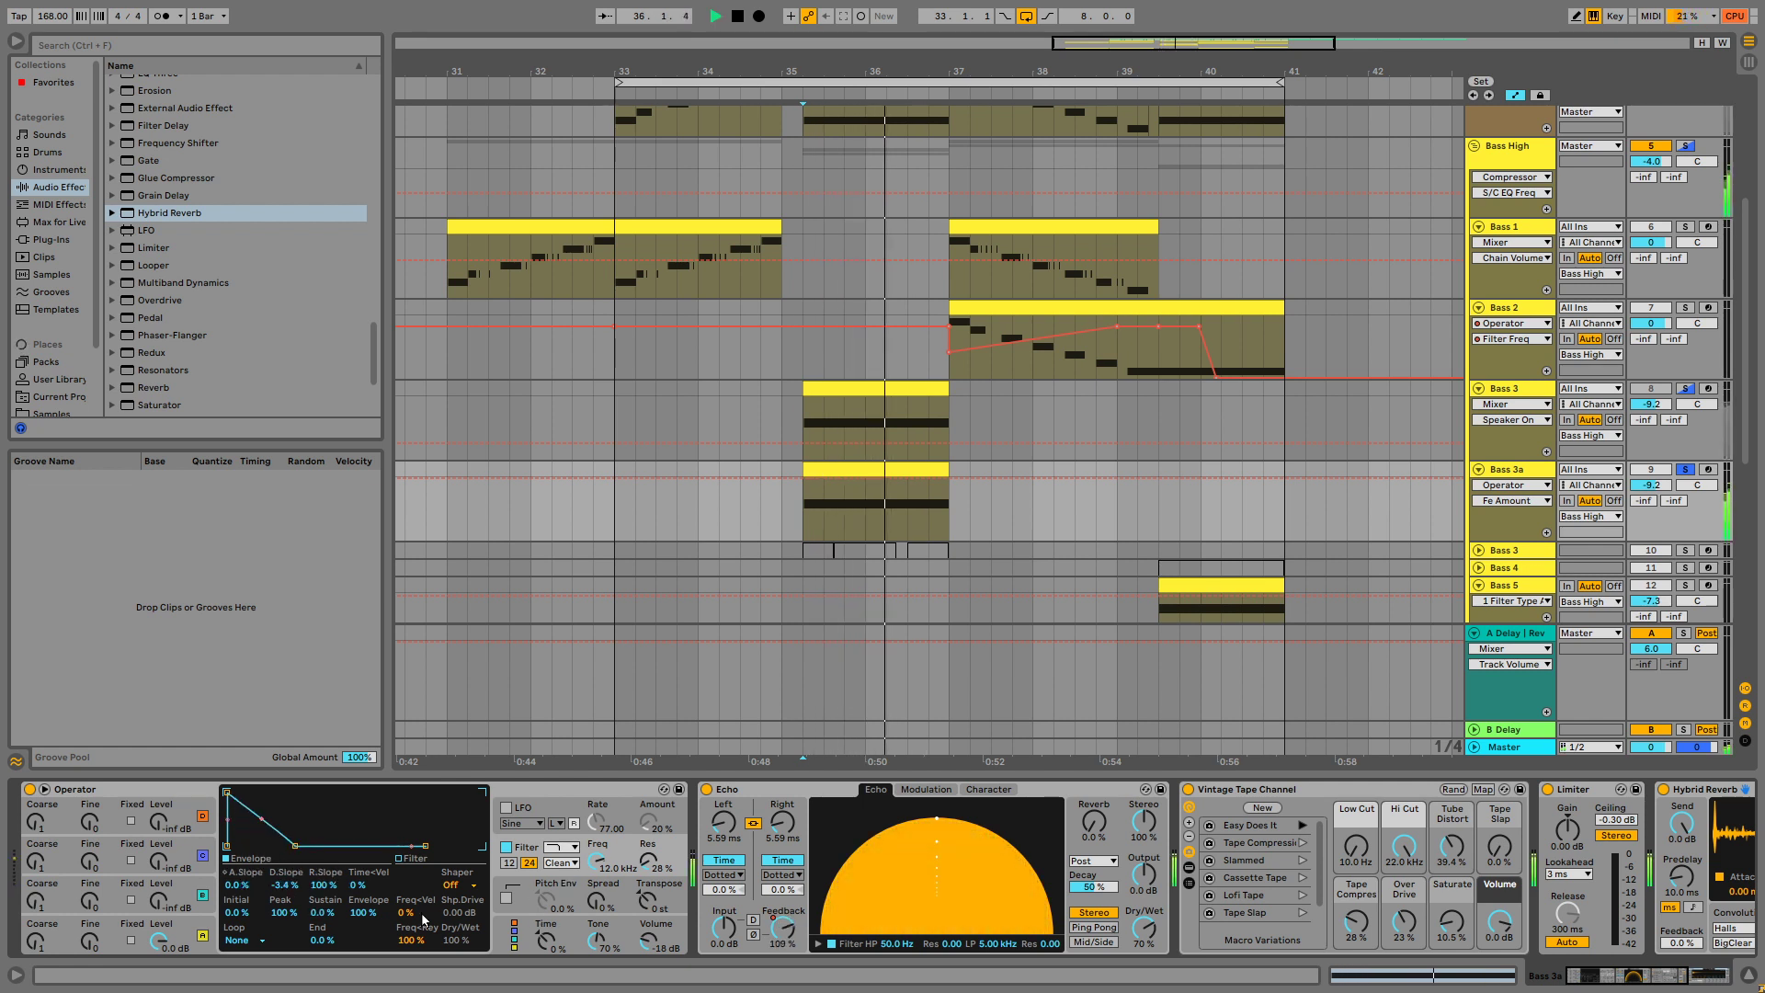
key("space")
key("space")
Try Operator's filter frequency at 79 Hz and 179 Hz while playing the clip.
mouse_move(597, 863)
left_mouse_down()
mouse_move(597, 984)
mouse_move(596, 937)
left_mouse_up()
key("space")
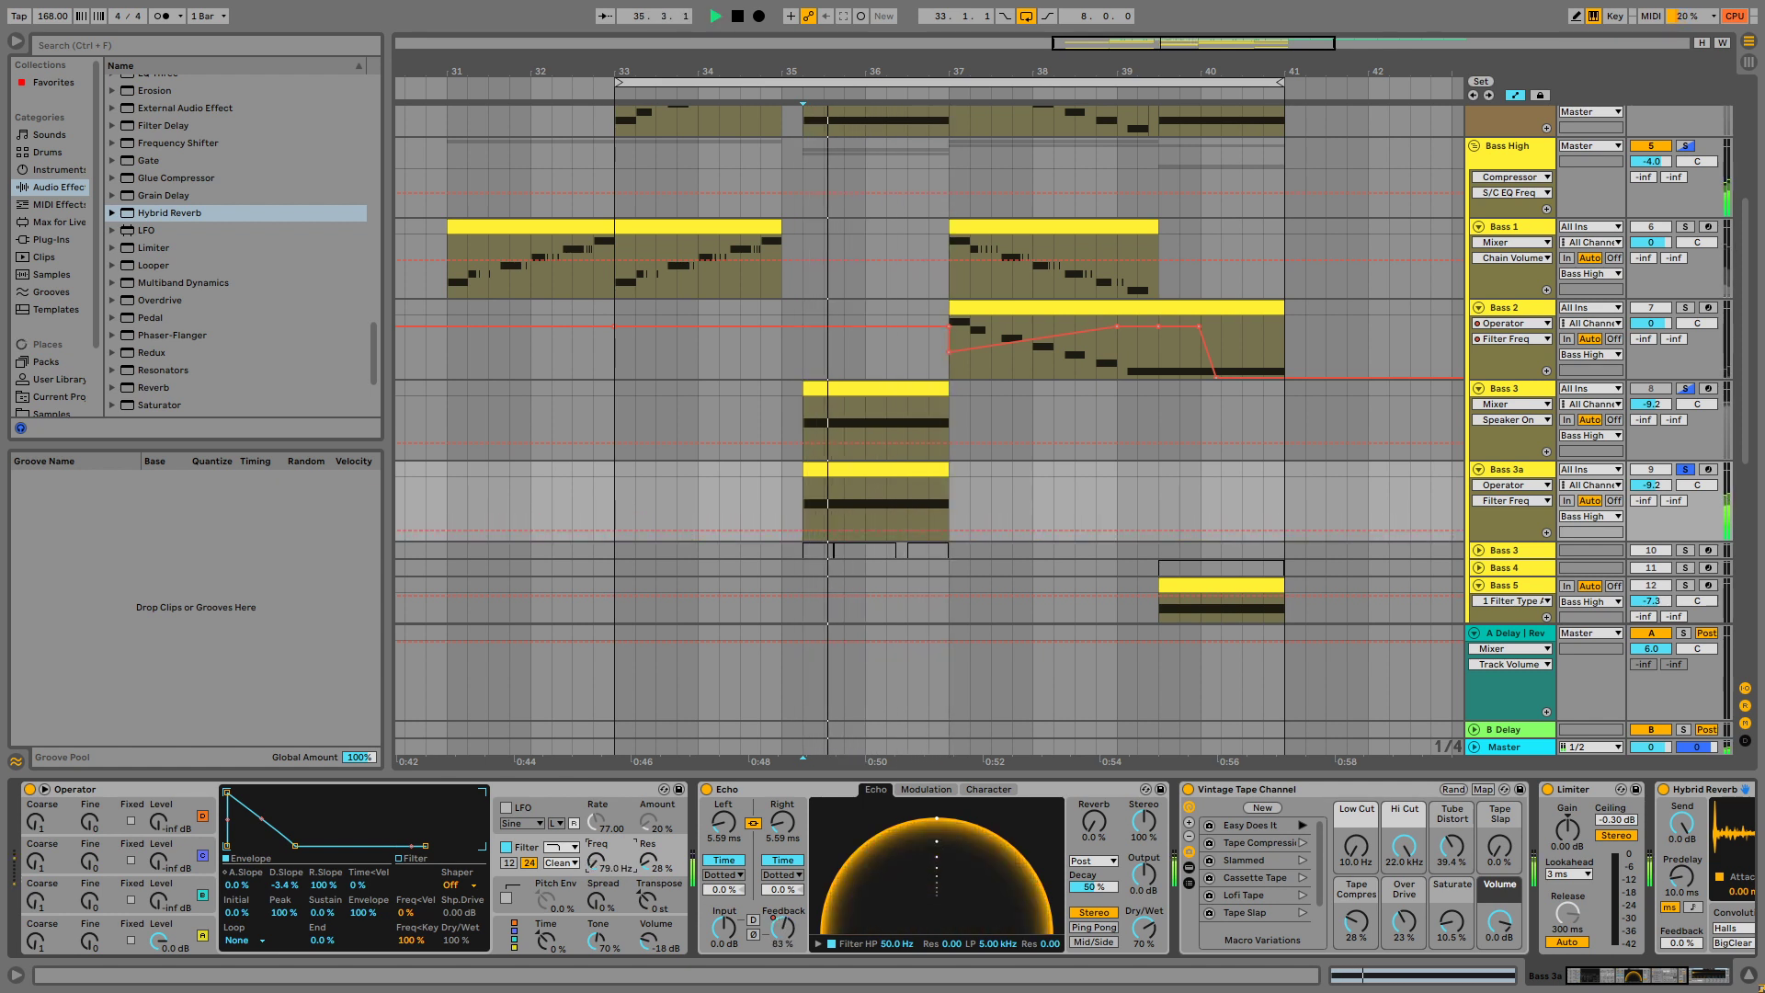
key("space")
key("space")
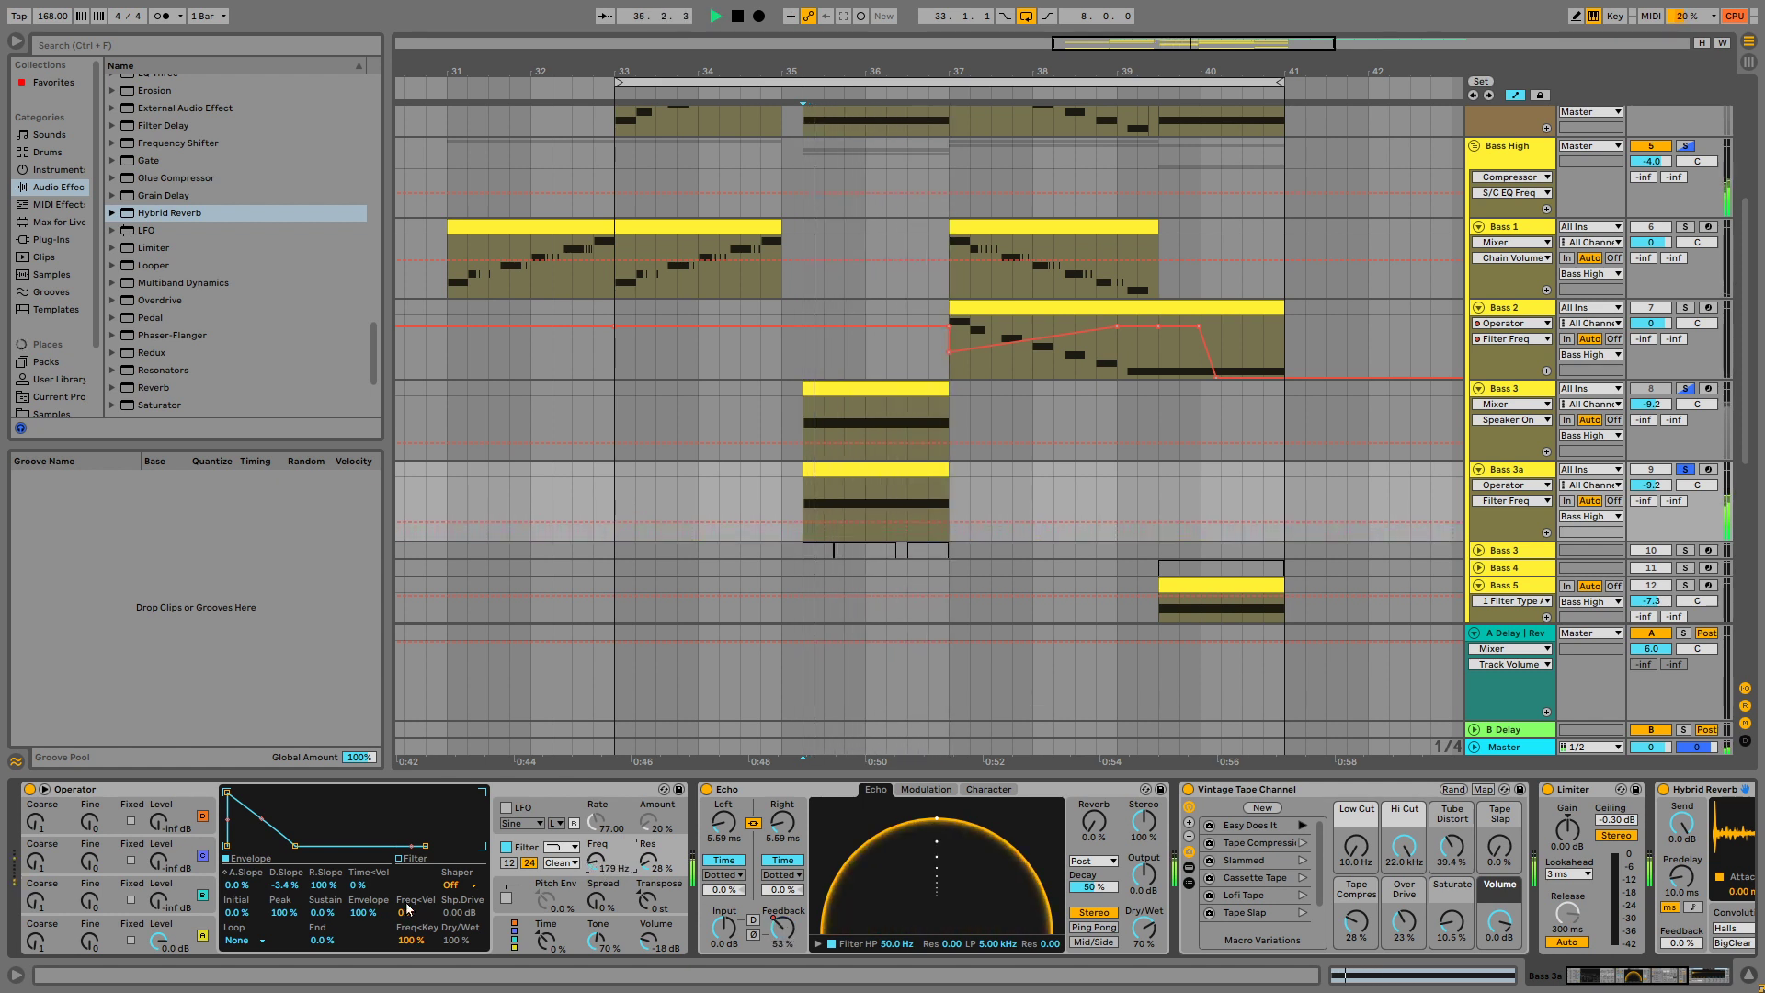
left_click_drag(596, 868, 591, 863)
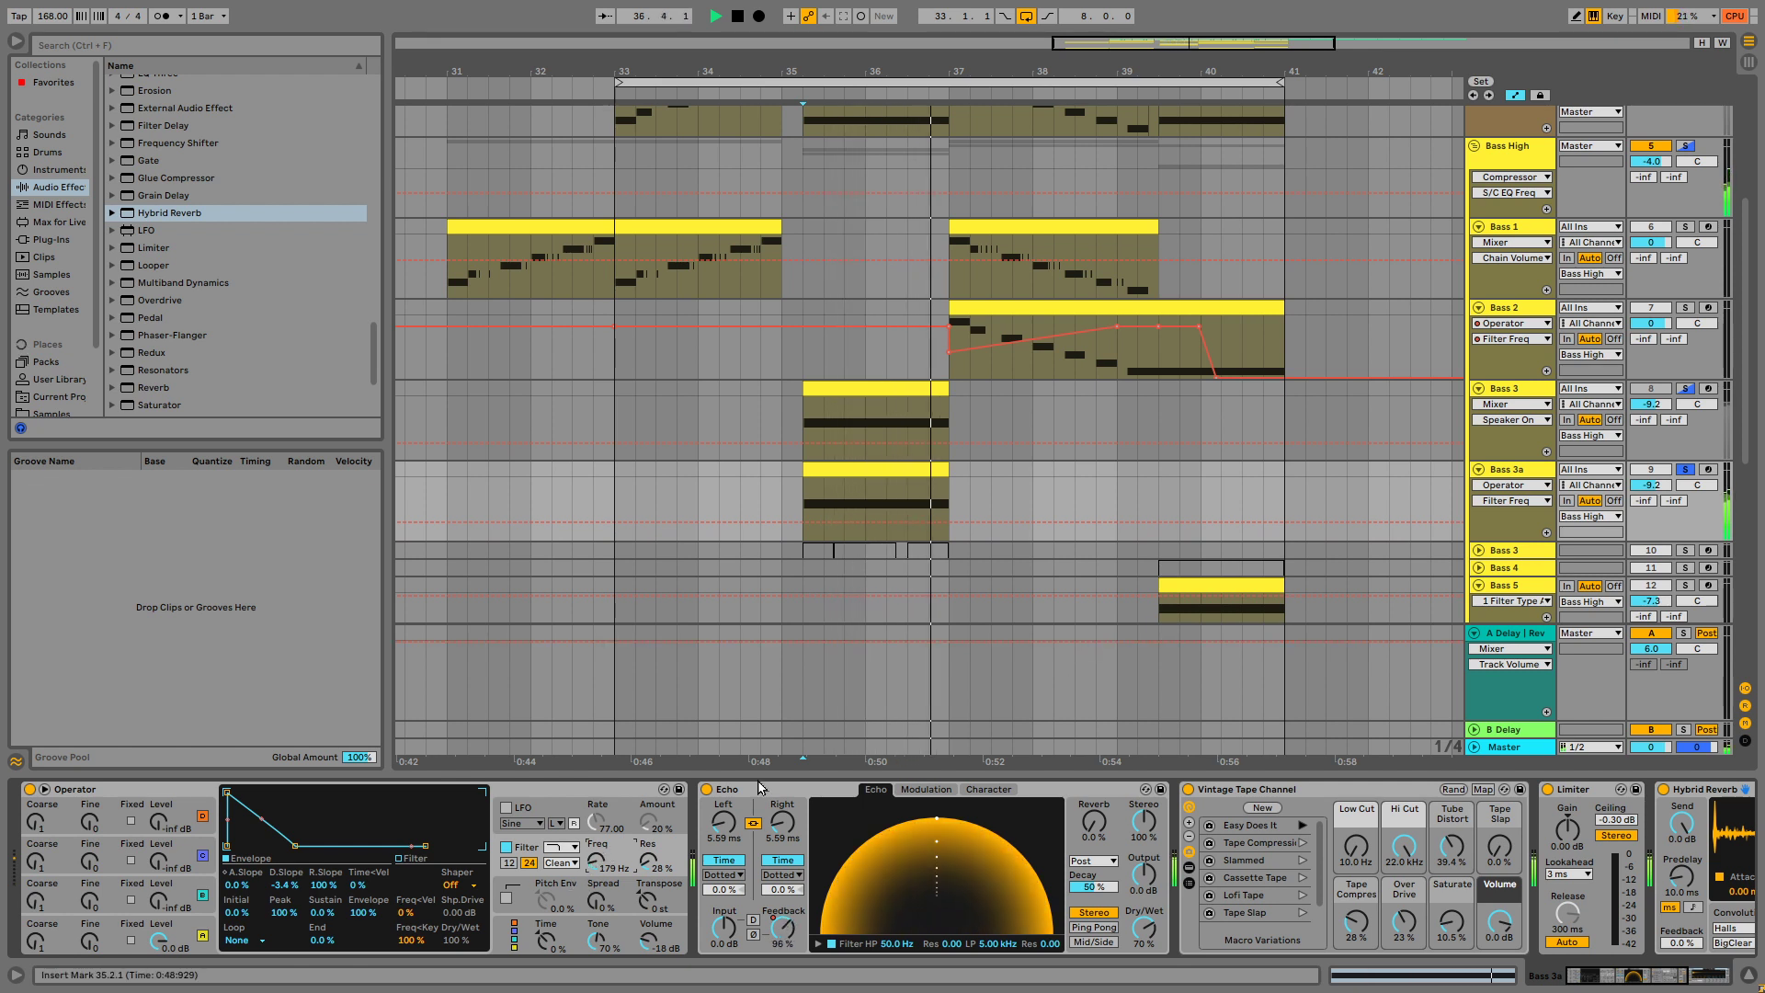
key("space")
Lower Operator's filter frequency to 30 Hz while auditioning the clip.
key("space")
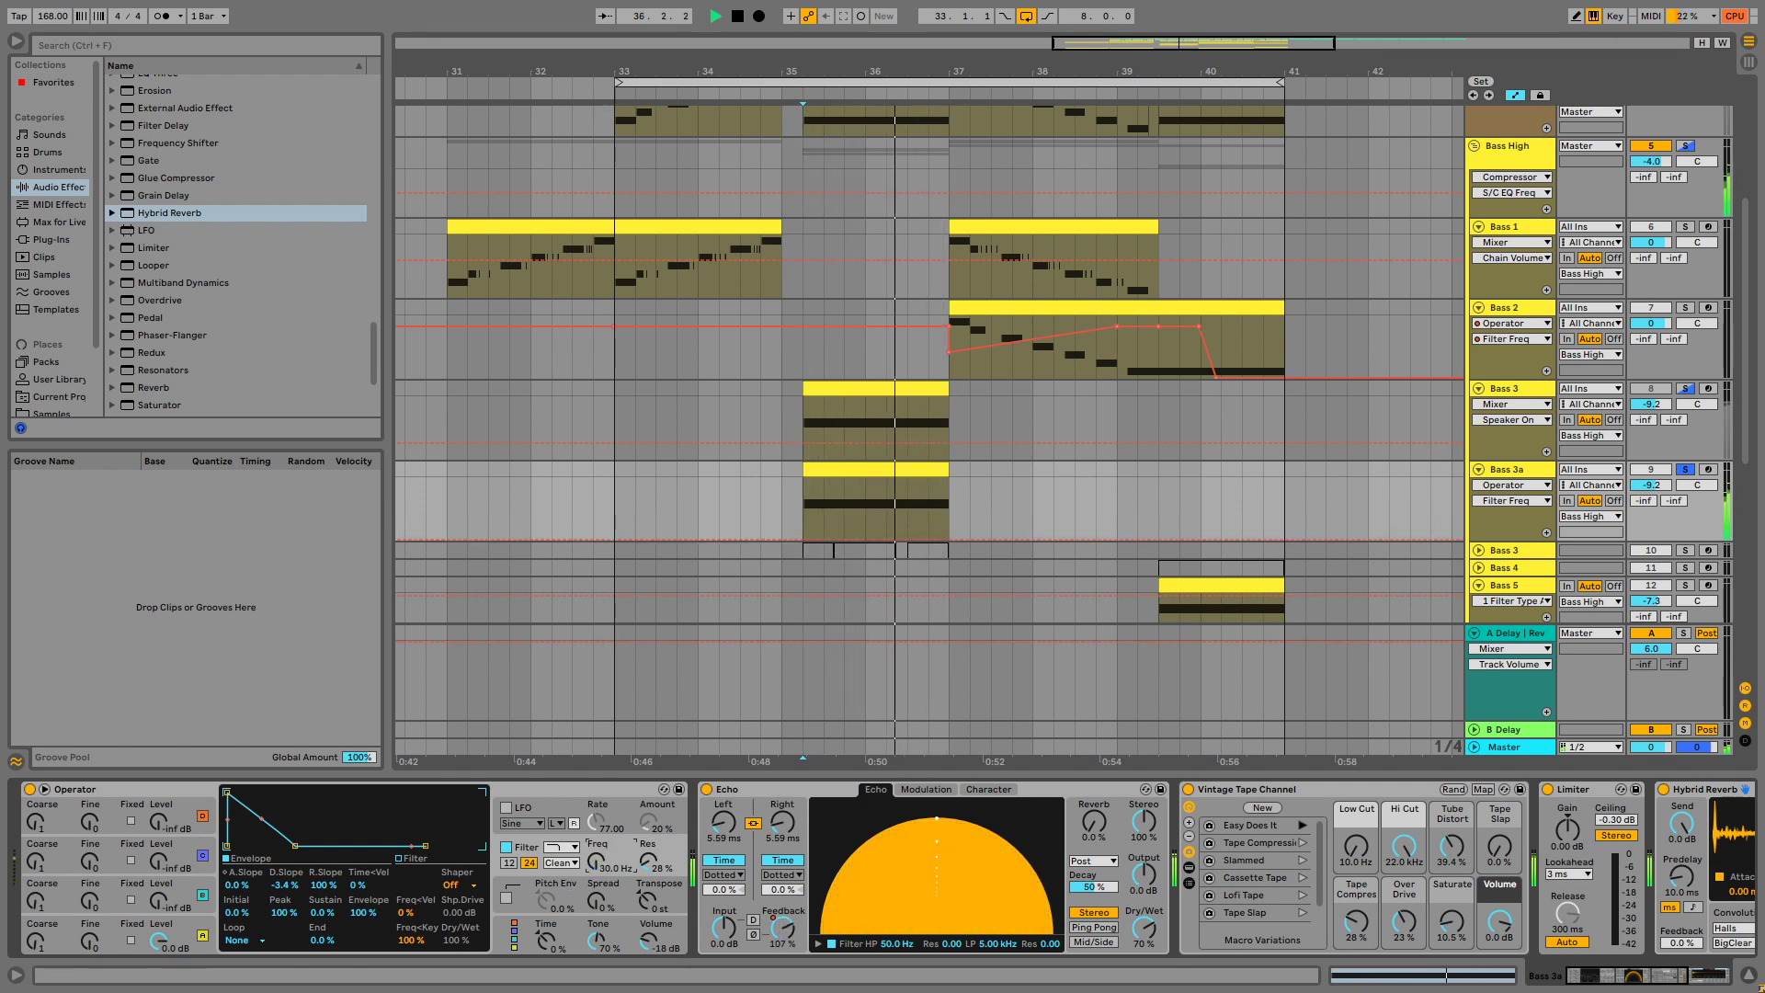
key("space")
key("space")
left_click_drag(595, 863, 594, 898)
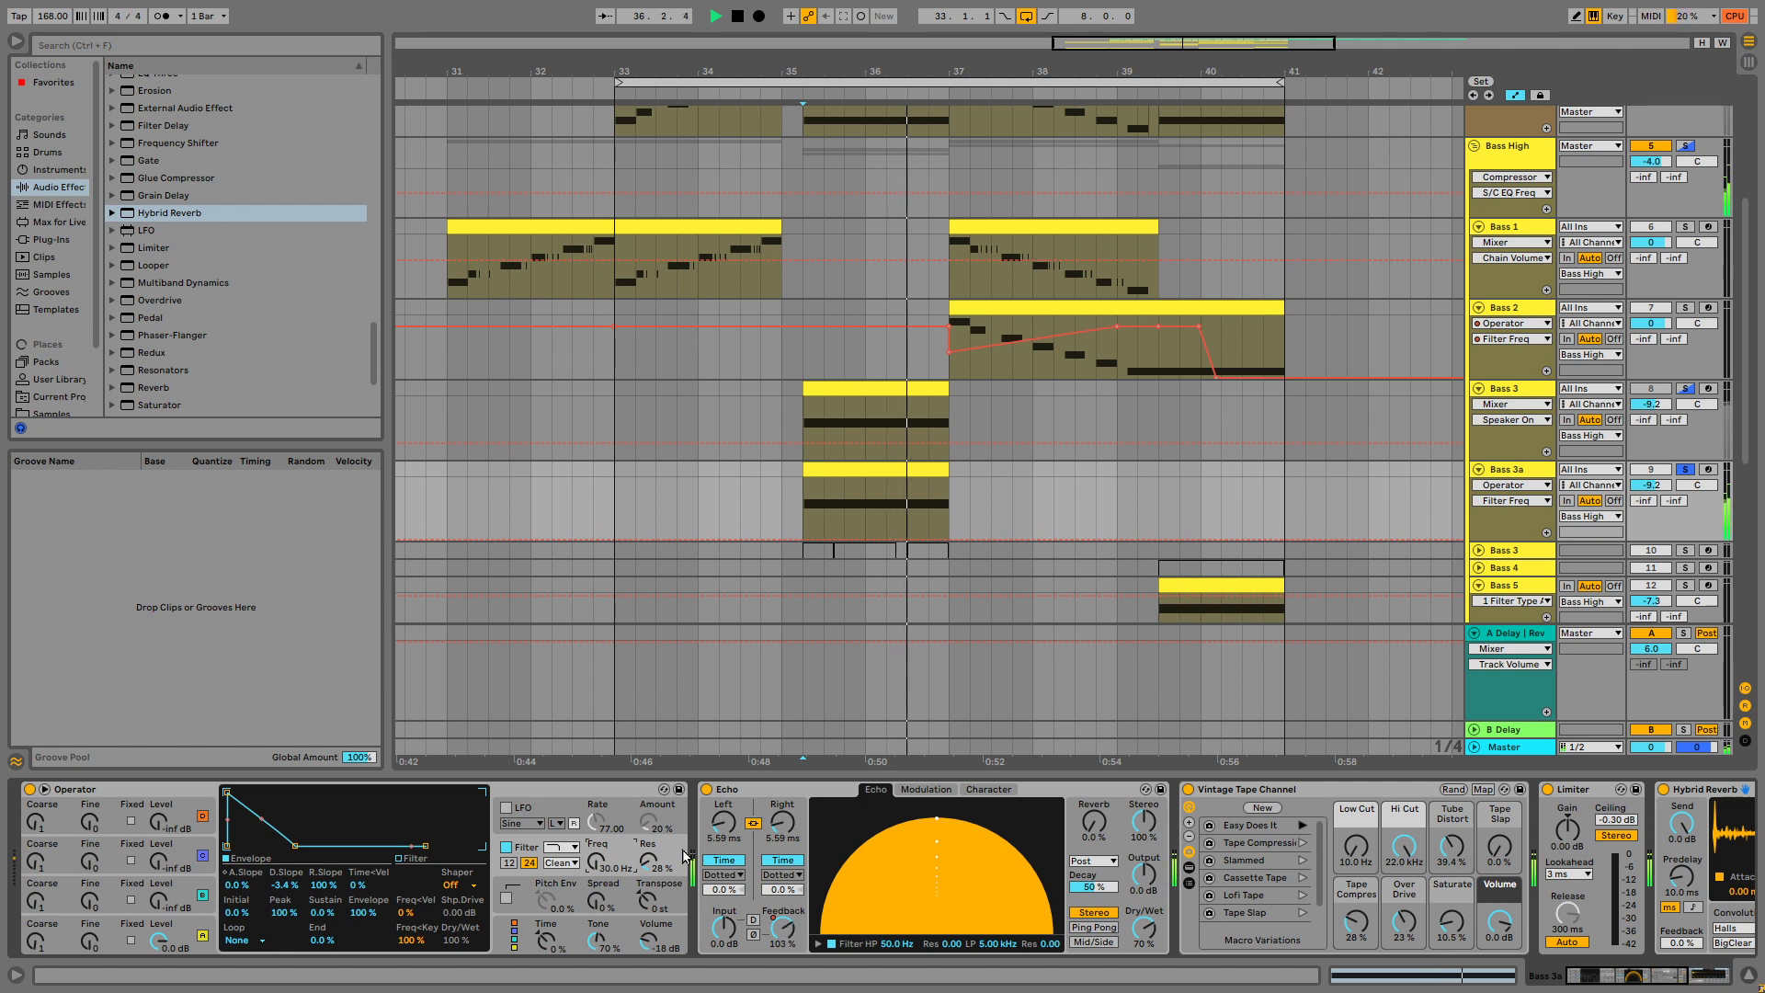
key("space")
Try Echo's delay time at 2.66 ms and 17.7 ms during playback.
left_click_drag(782, 822, 782, 831)
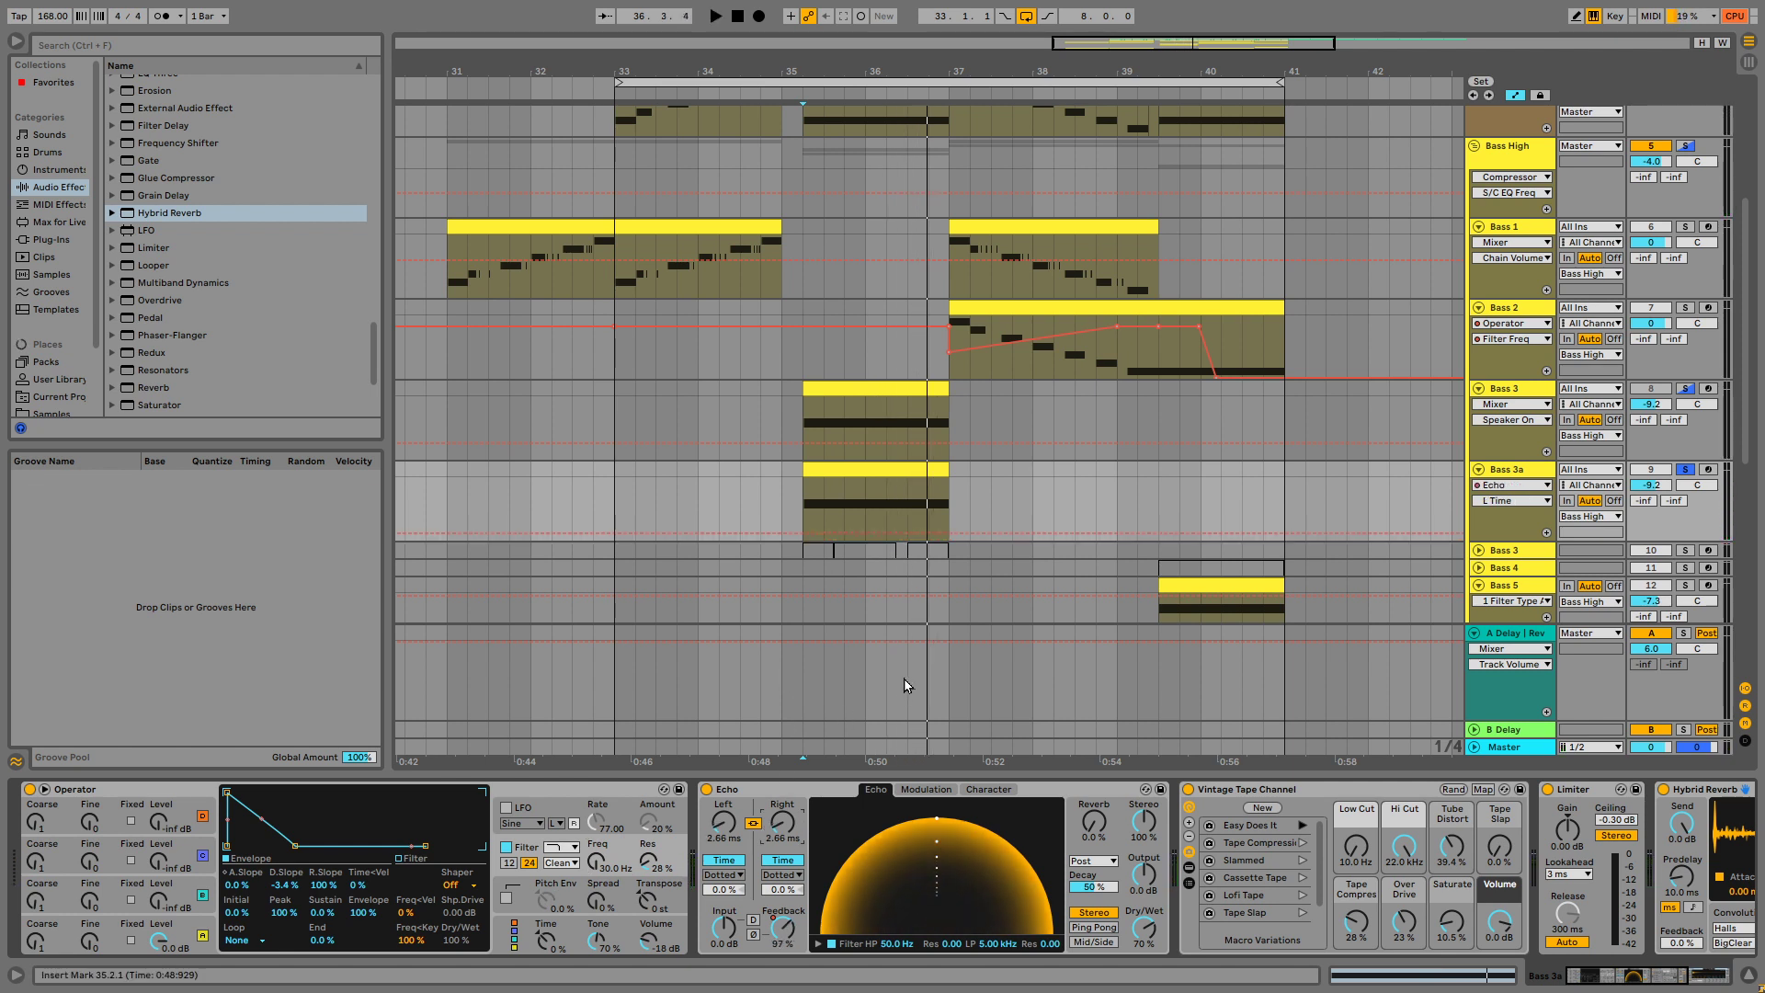
key("space")
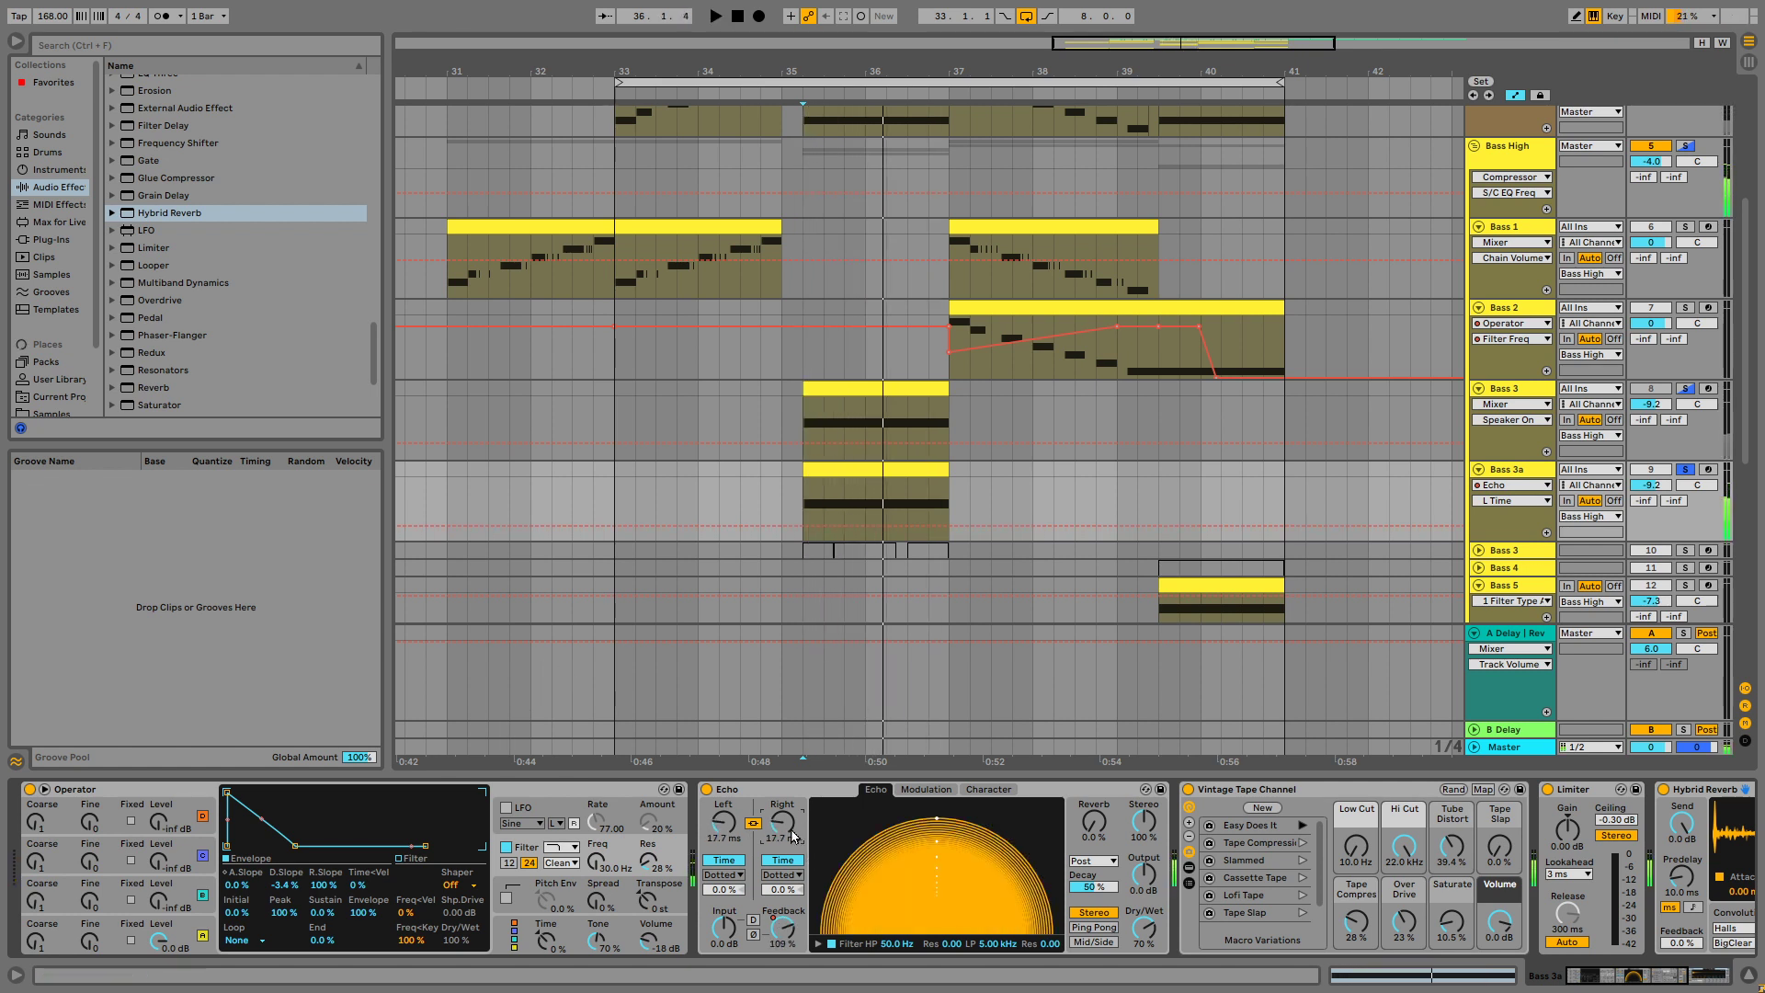
key("space")
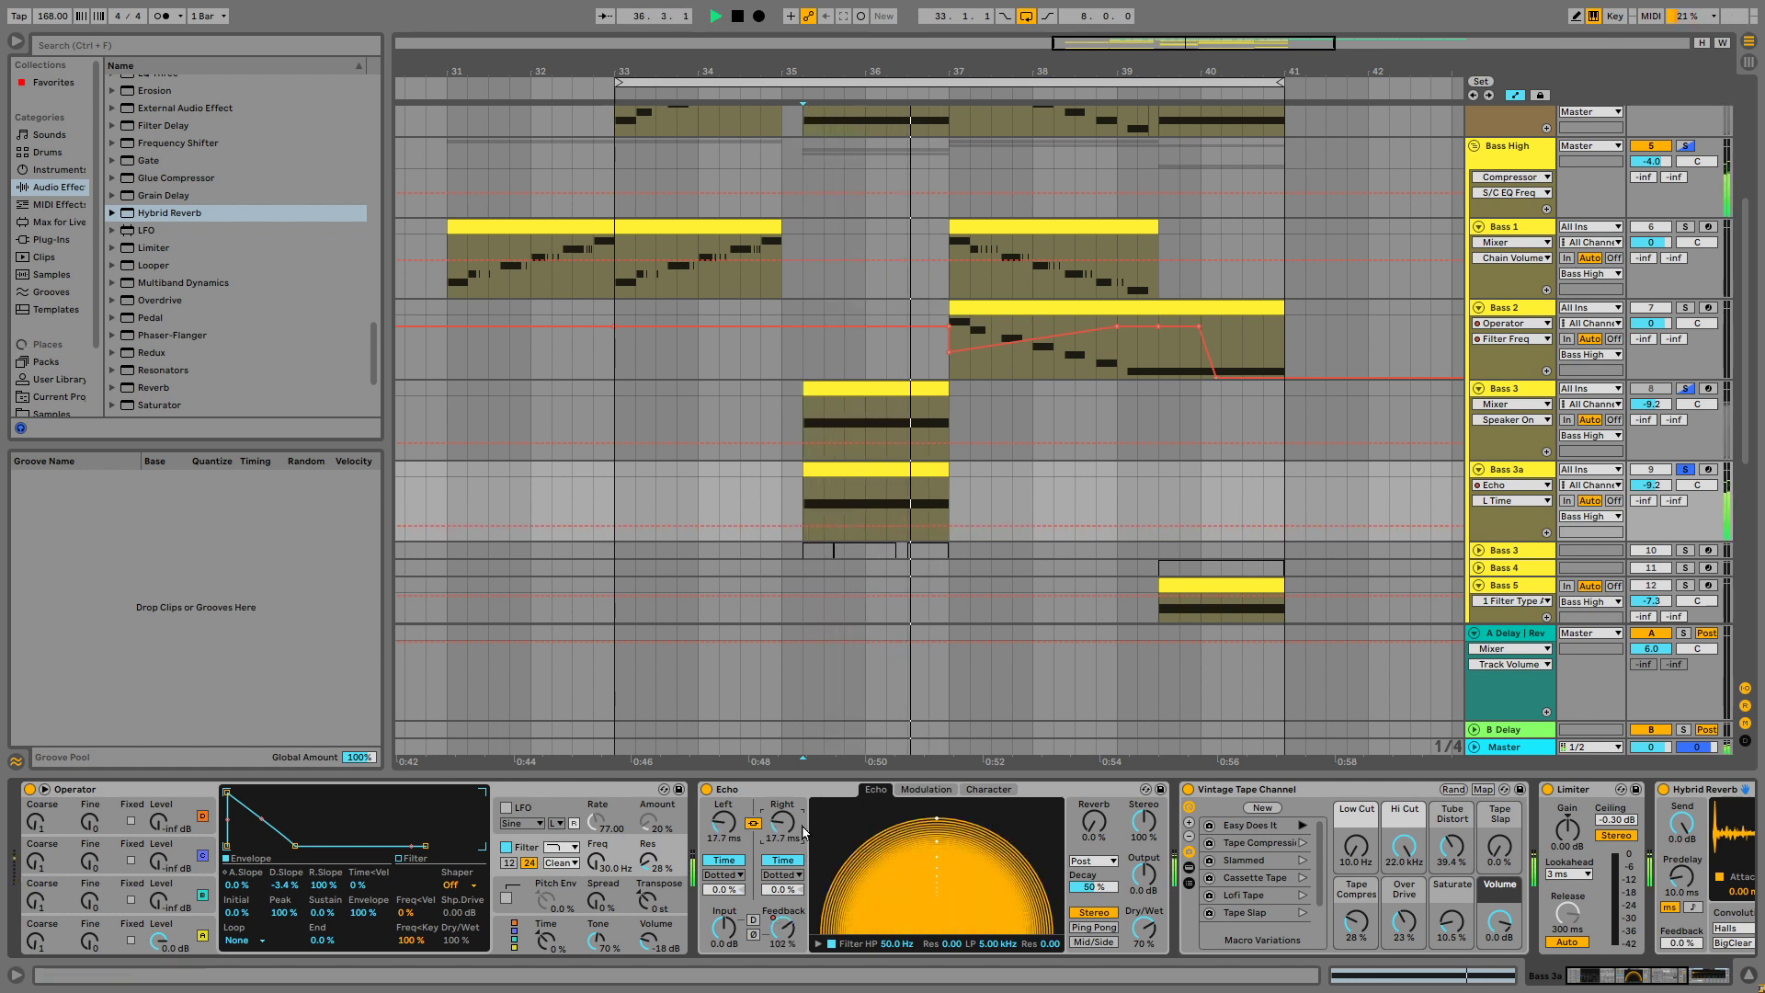
Audition Echo's delay time at 39.5 ms and 109 ms, and set it to 47.2 ms.
key("space")
key("space")
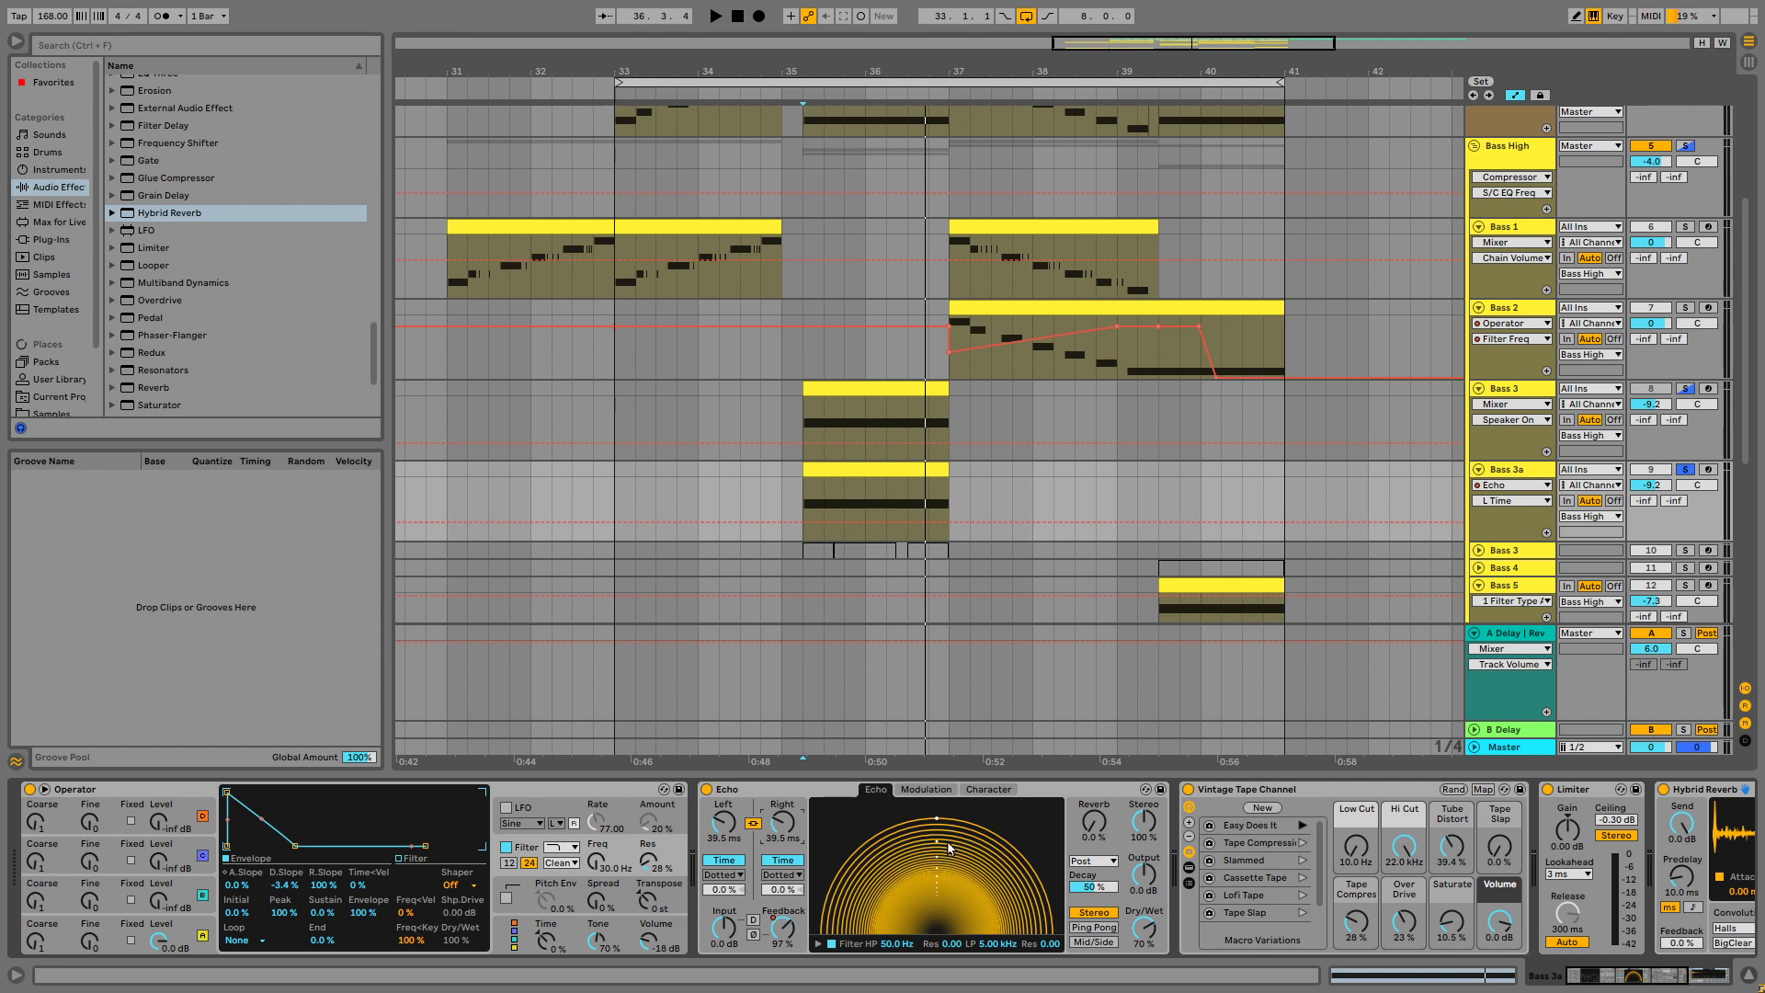
key("space")
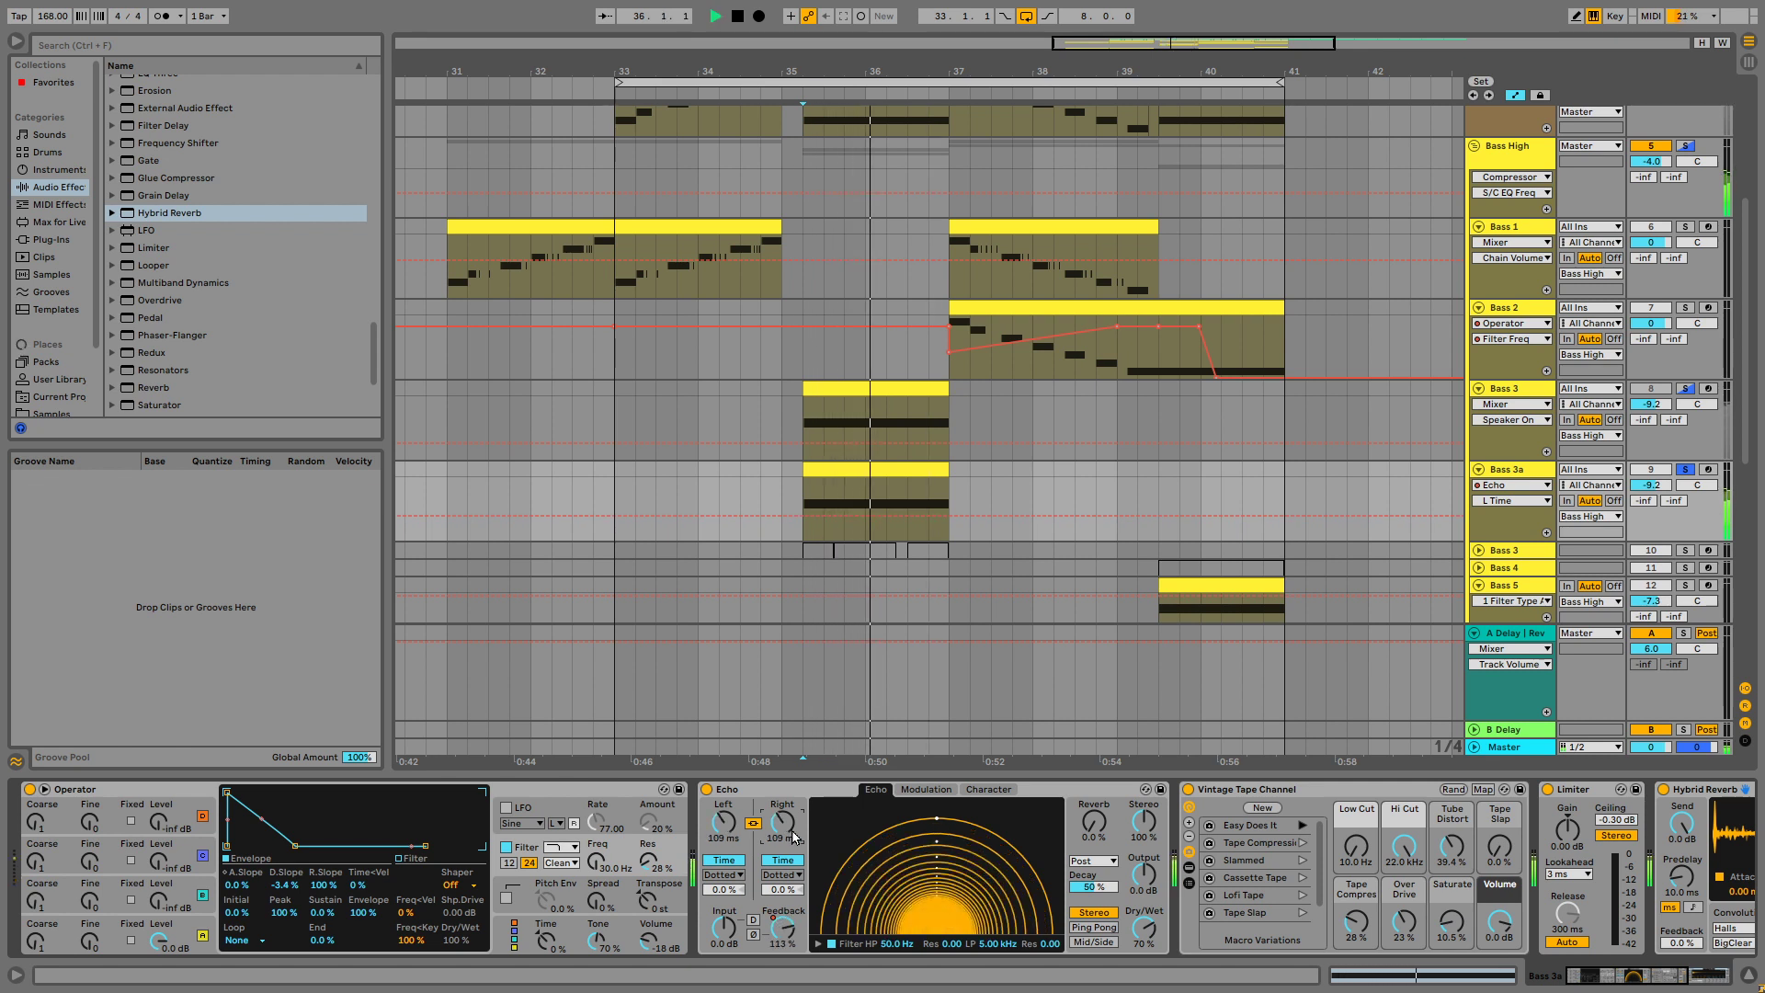
key("space")
key("space")
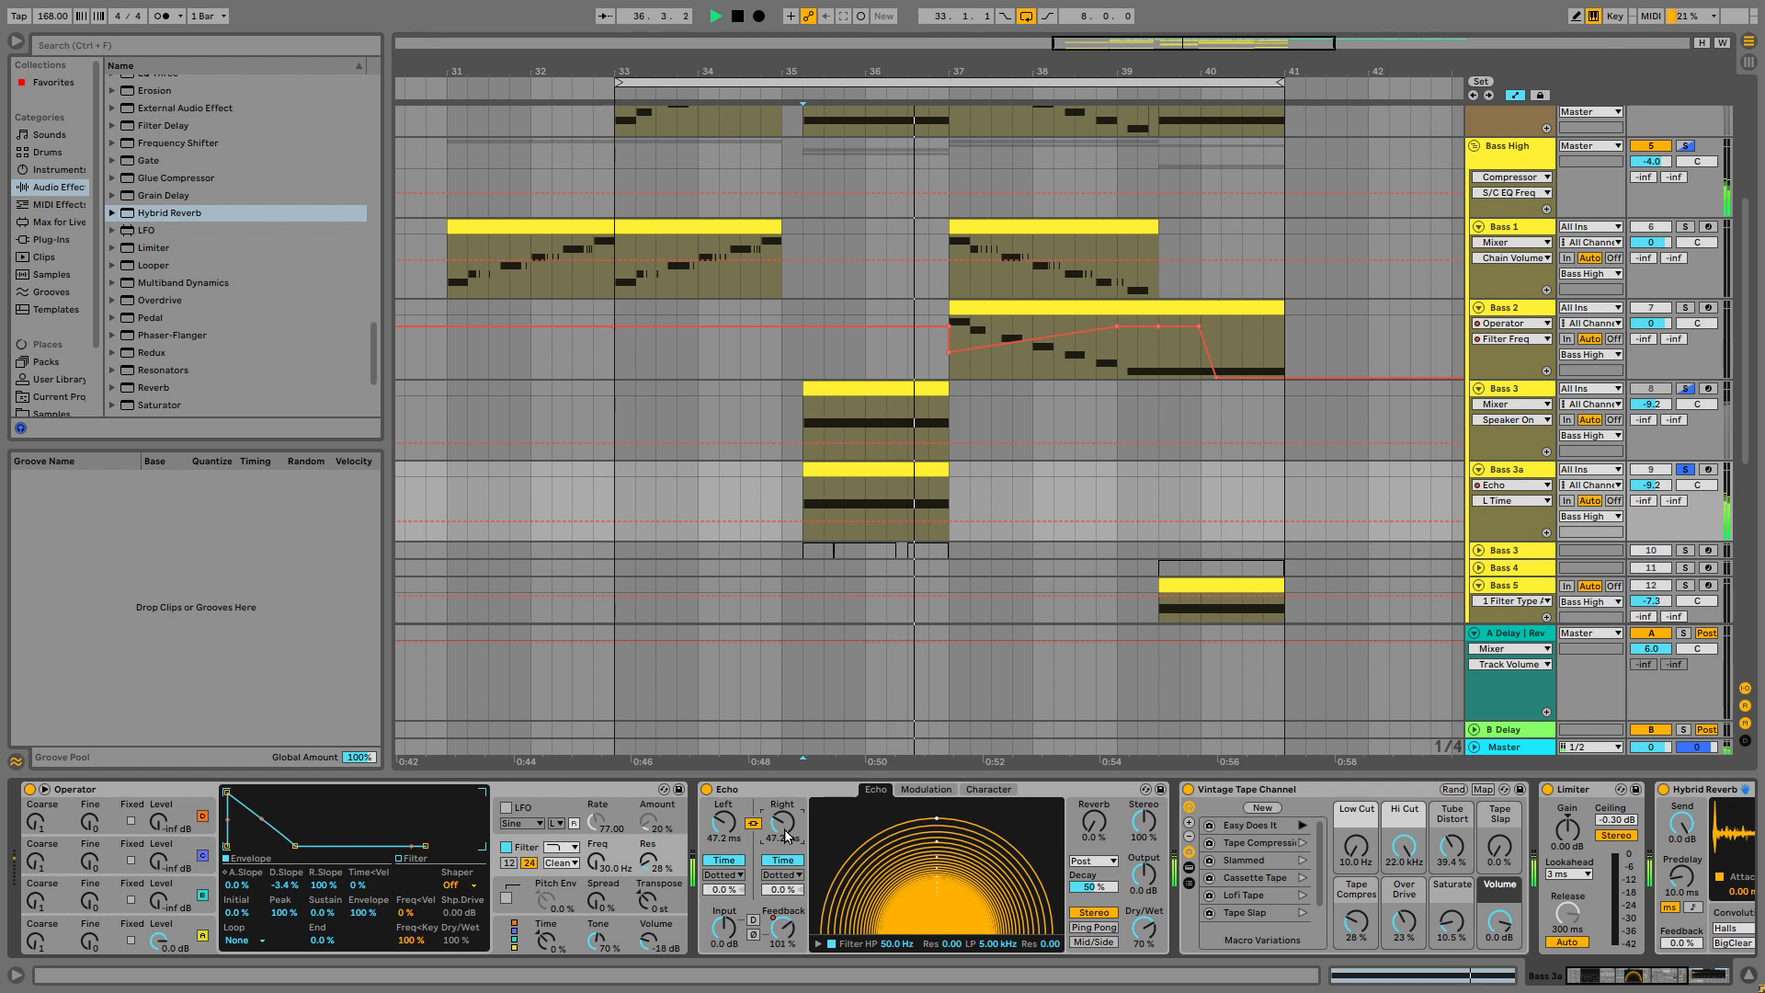
Try Echo's delay time at 29.9 ms while playing the clip.
mouse_move(785, 831)
left_mouse_down()
mouse_move(785, 815)
mouse_move(785, 842)
left_mouse_up()
key("space")
key("space")
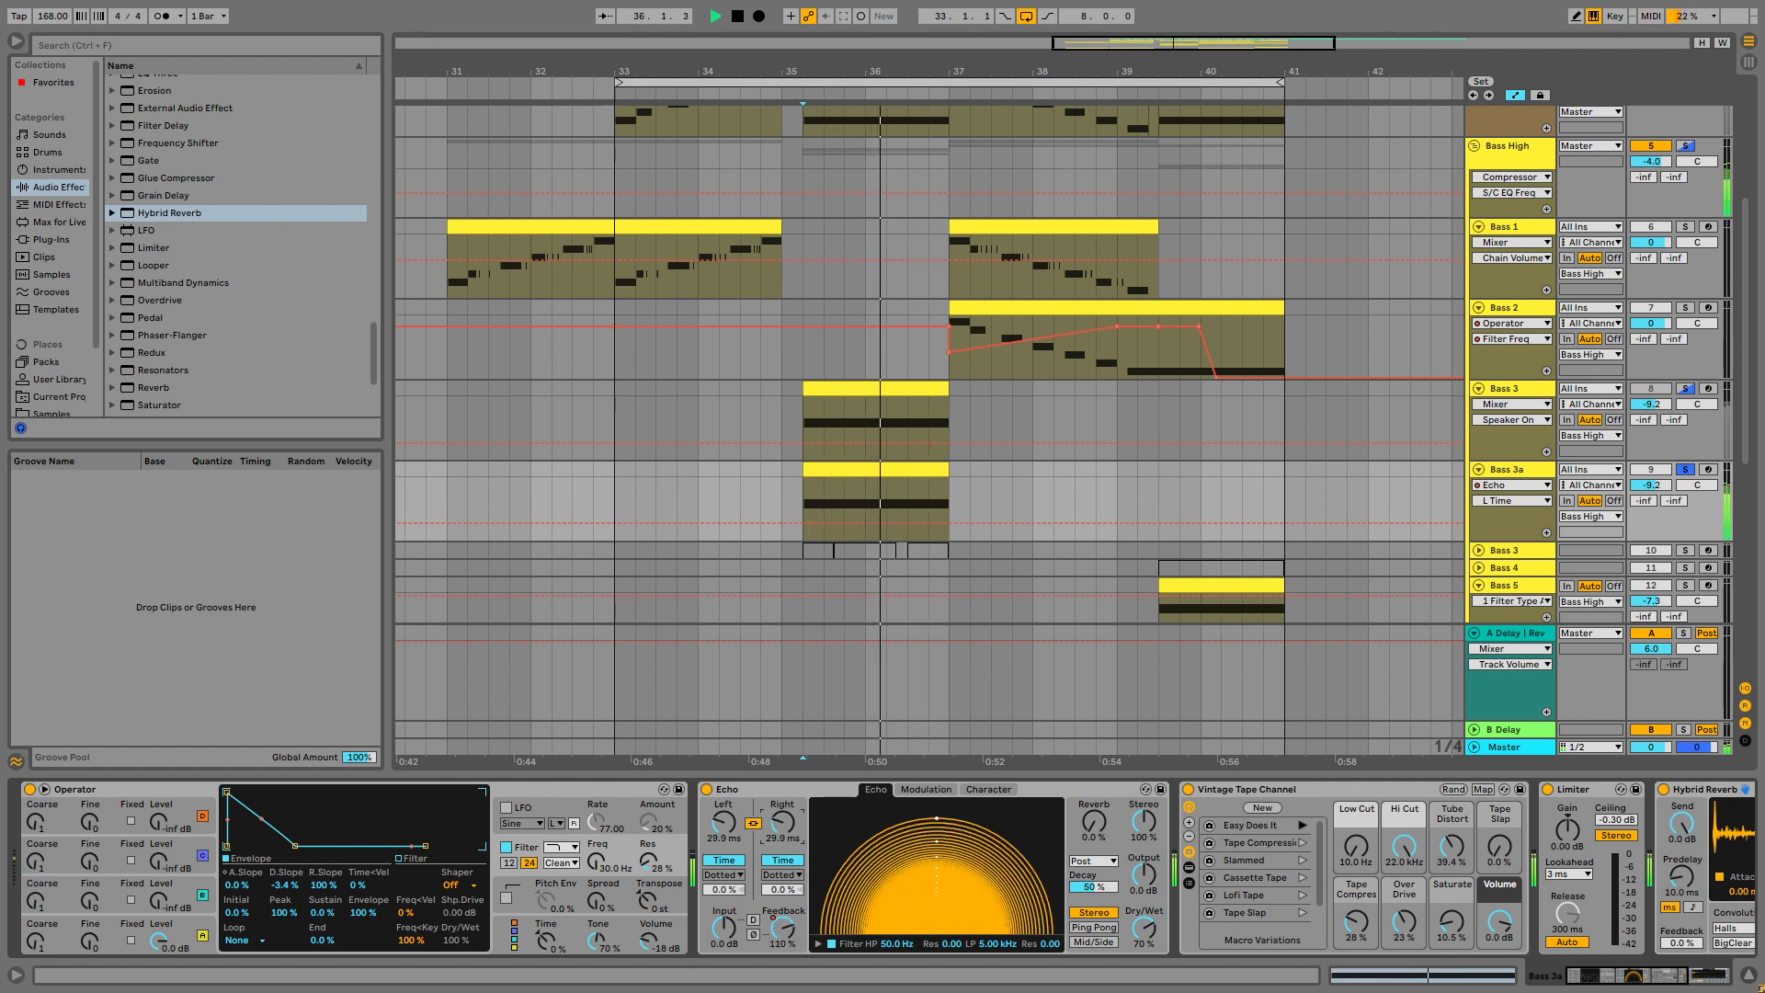
key("space")
key("space")
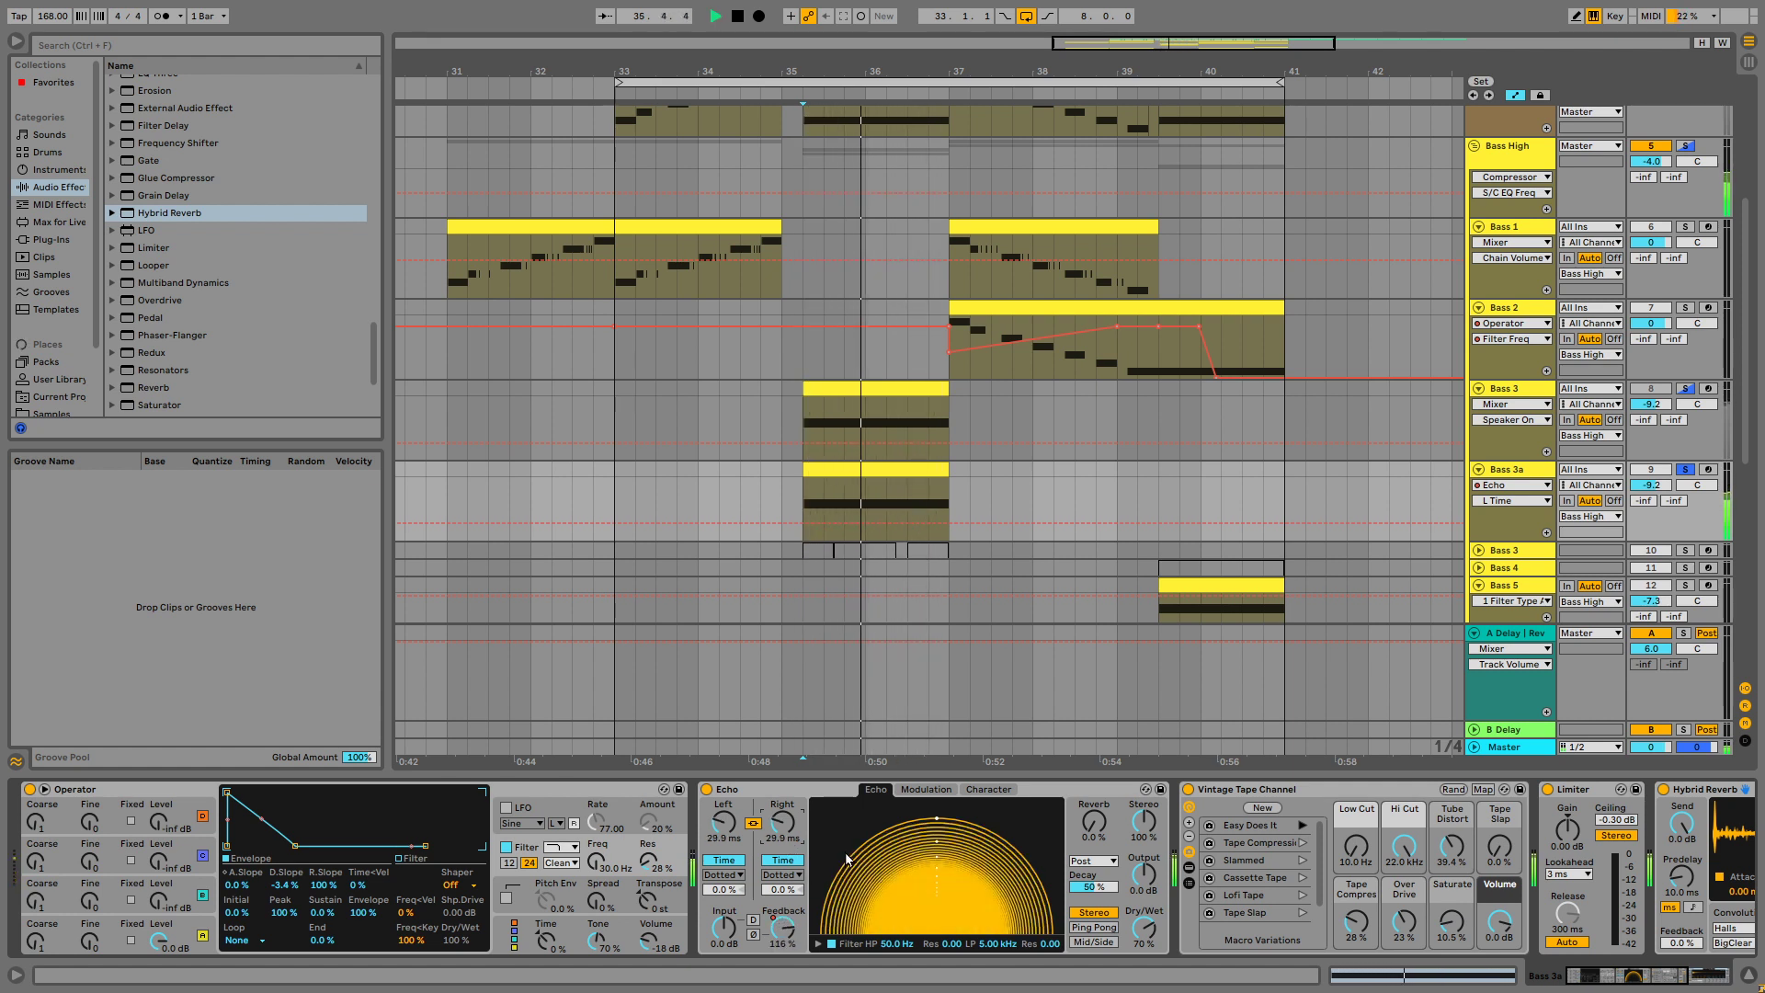
Try Operator's oscillator B at -22 dB and -2.2 dB level during playback.
left_click(186, 927)
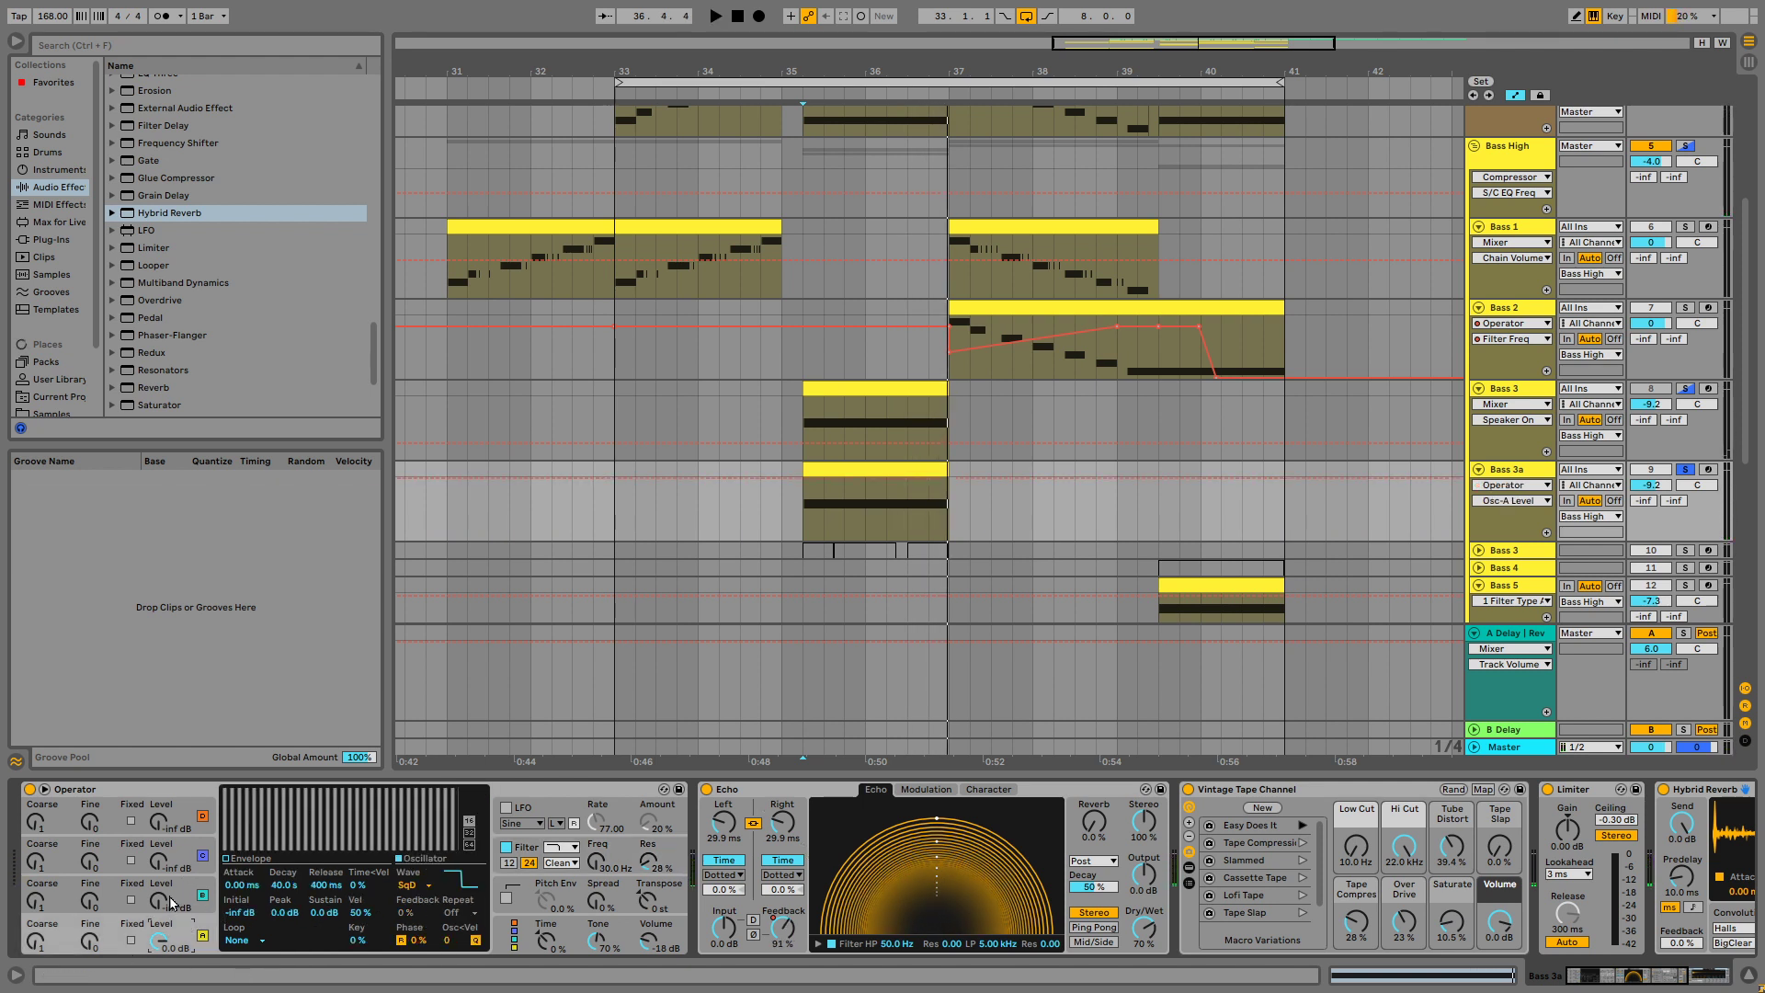
left_click(183, 897)
left_click(43, 909)
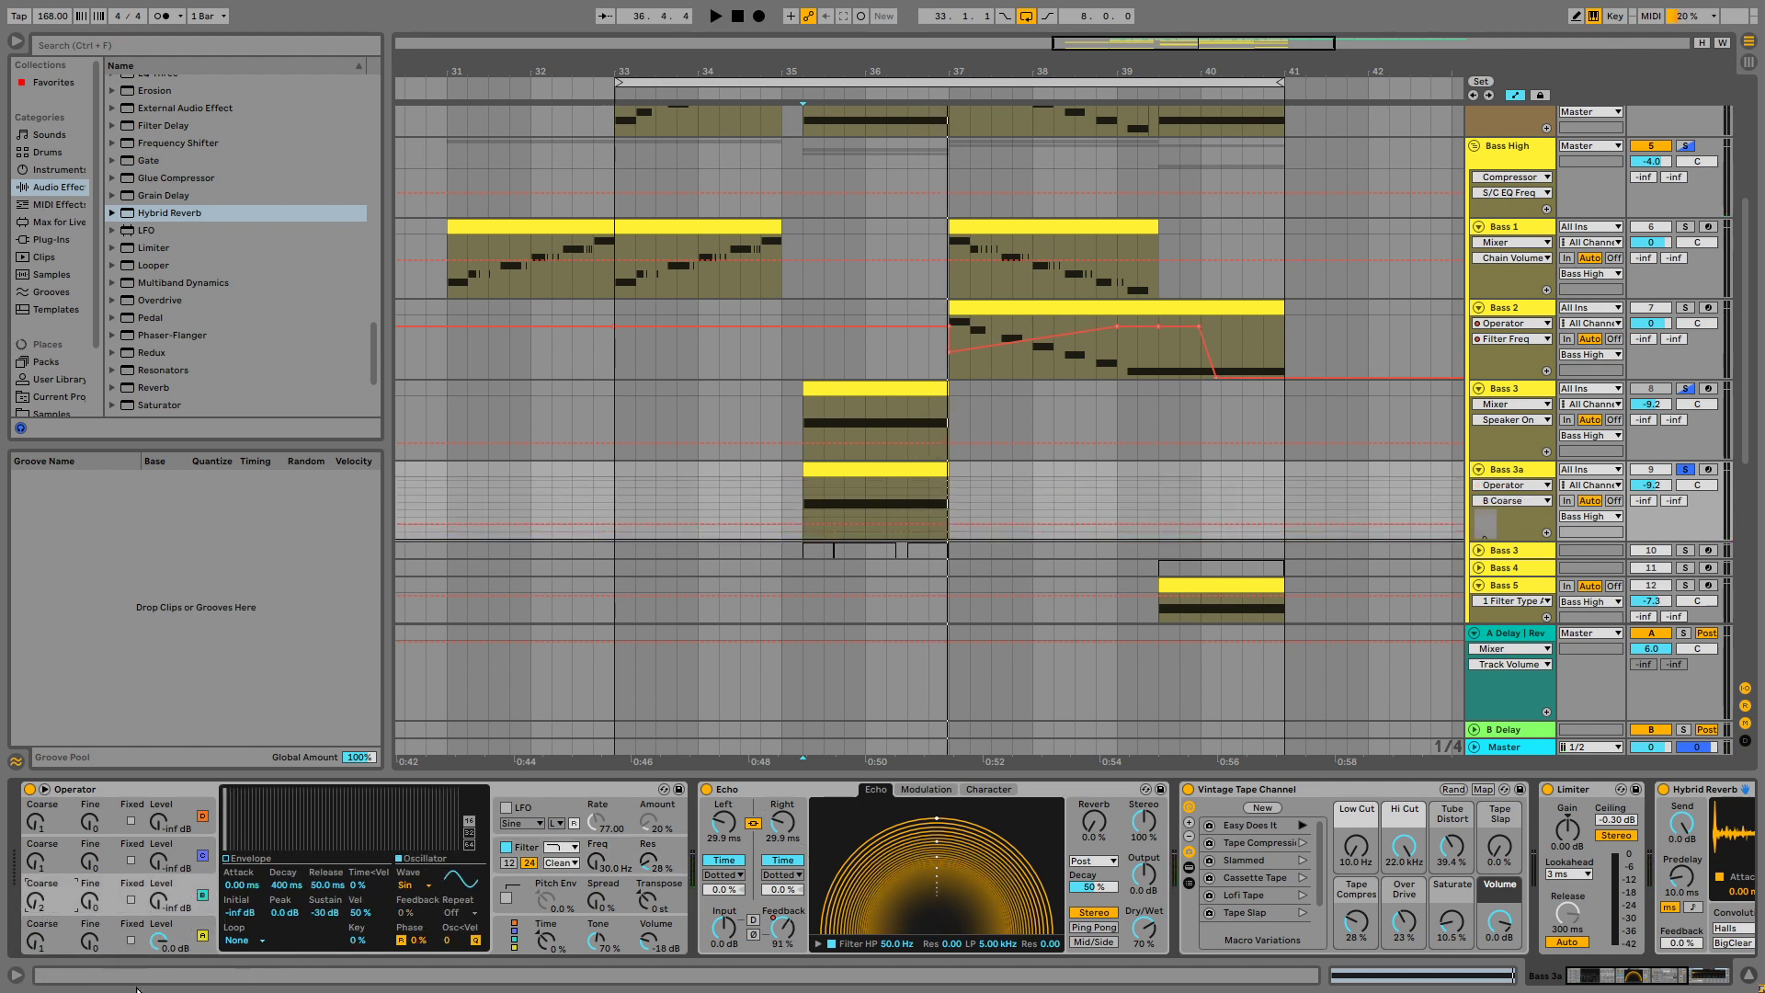
left_click_drag(164, 908, 190, 883)
key("space")
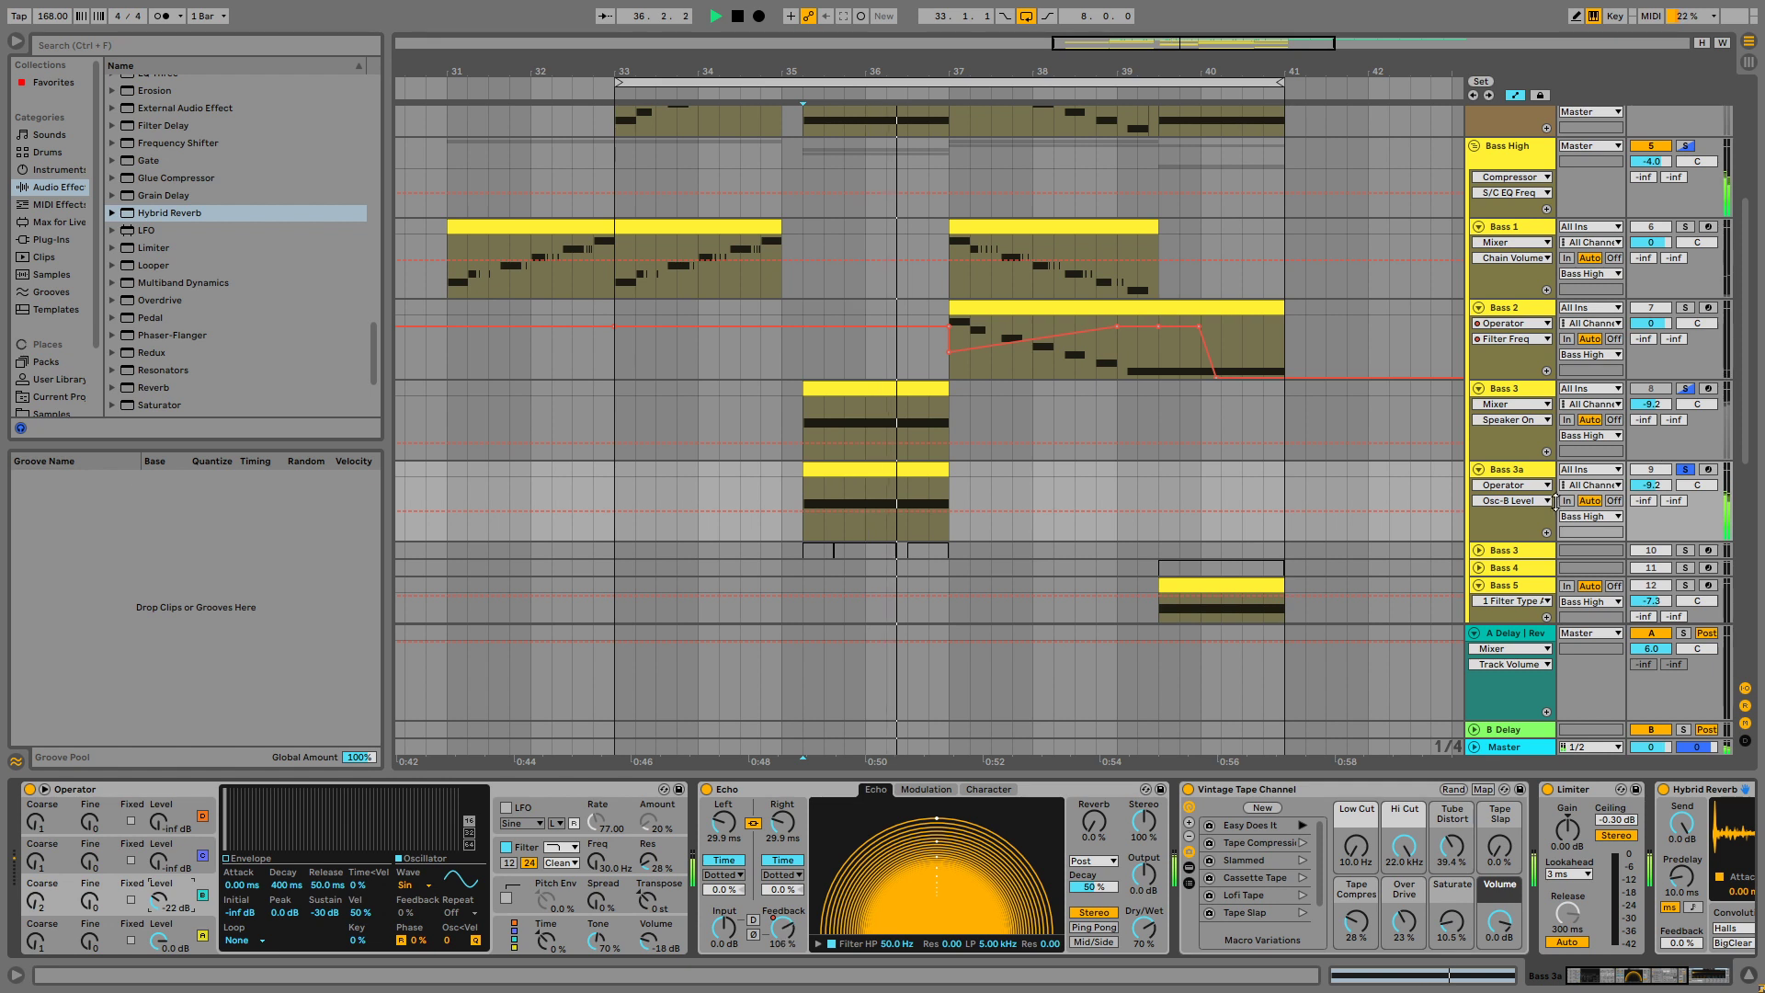
key("space")
key("space")
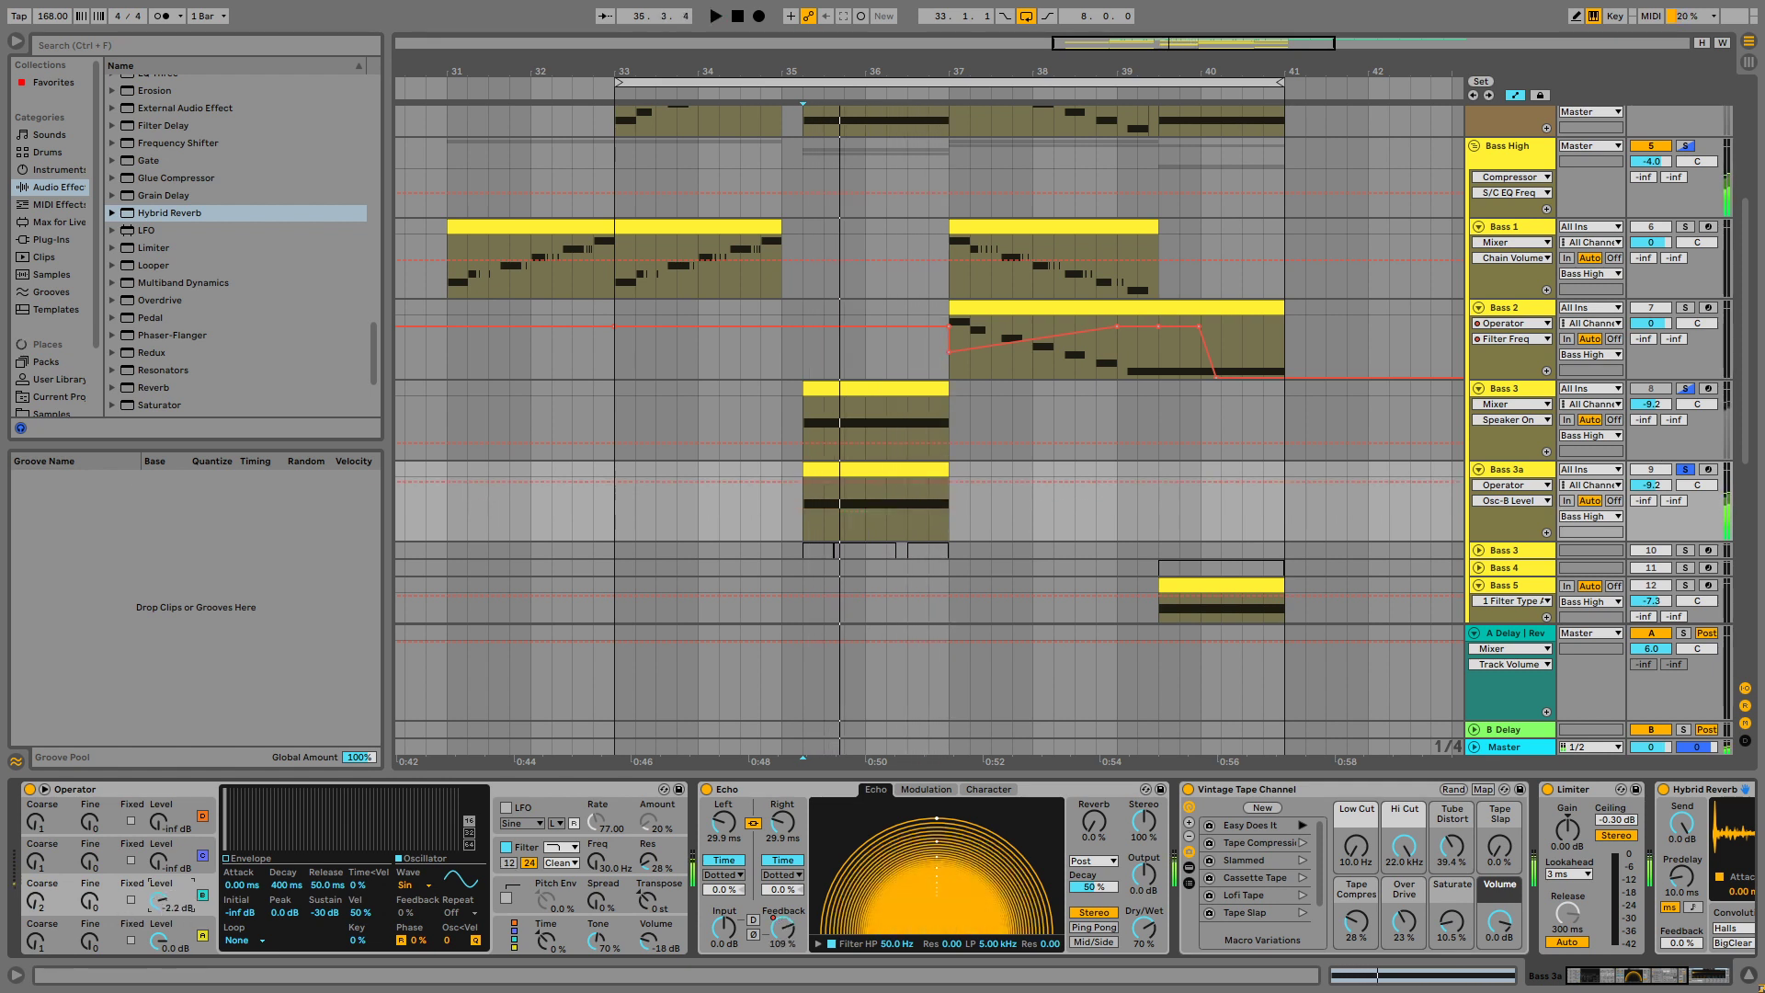
key("space")
Raise oscillator B's coarse tuning and lower its level to -7.0 dB during playback.
left_click(36, 901)
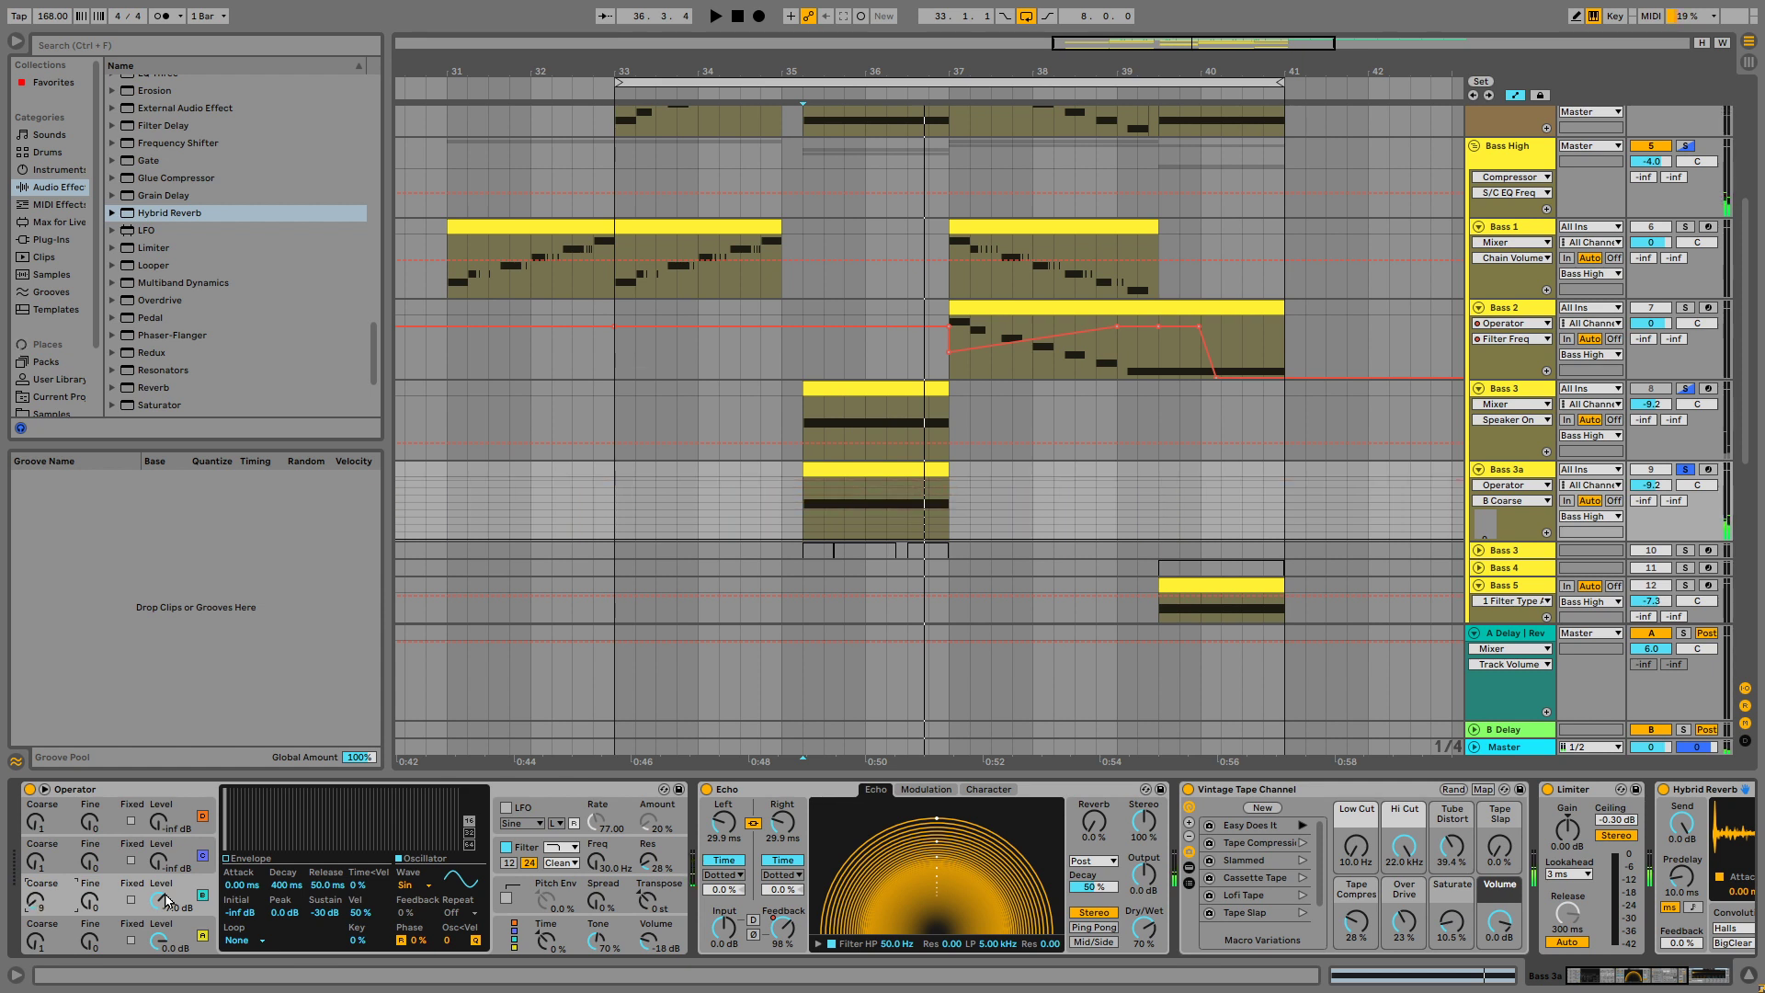
key("space")
left_click_drag(160, 900, 160, 914)
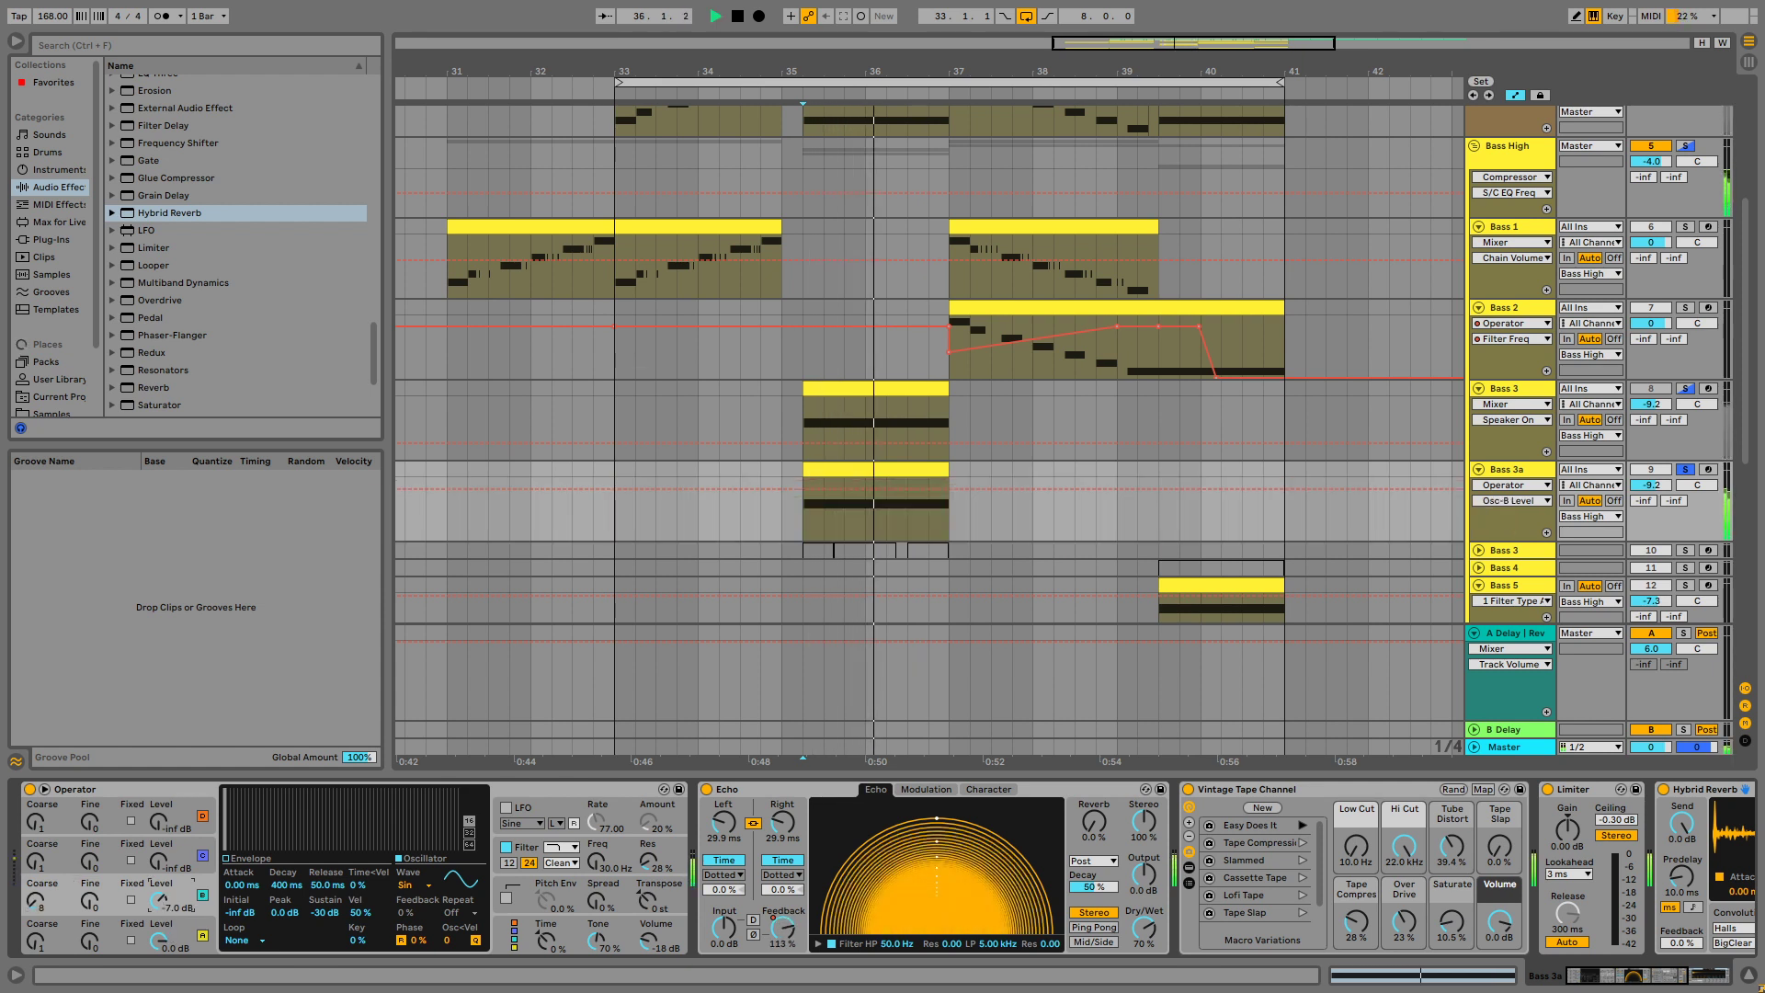
Set oscillator B's envelope to 83.5 ms decay and 0.0 dB sustain, and its level to -14 dB while auditioning.
key("space")
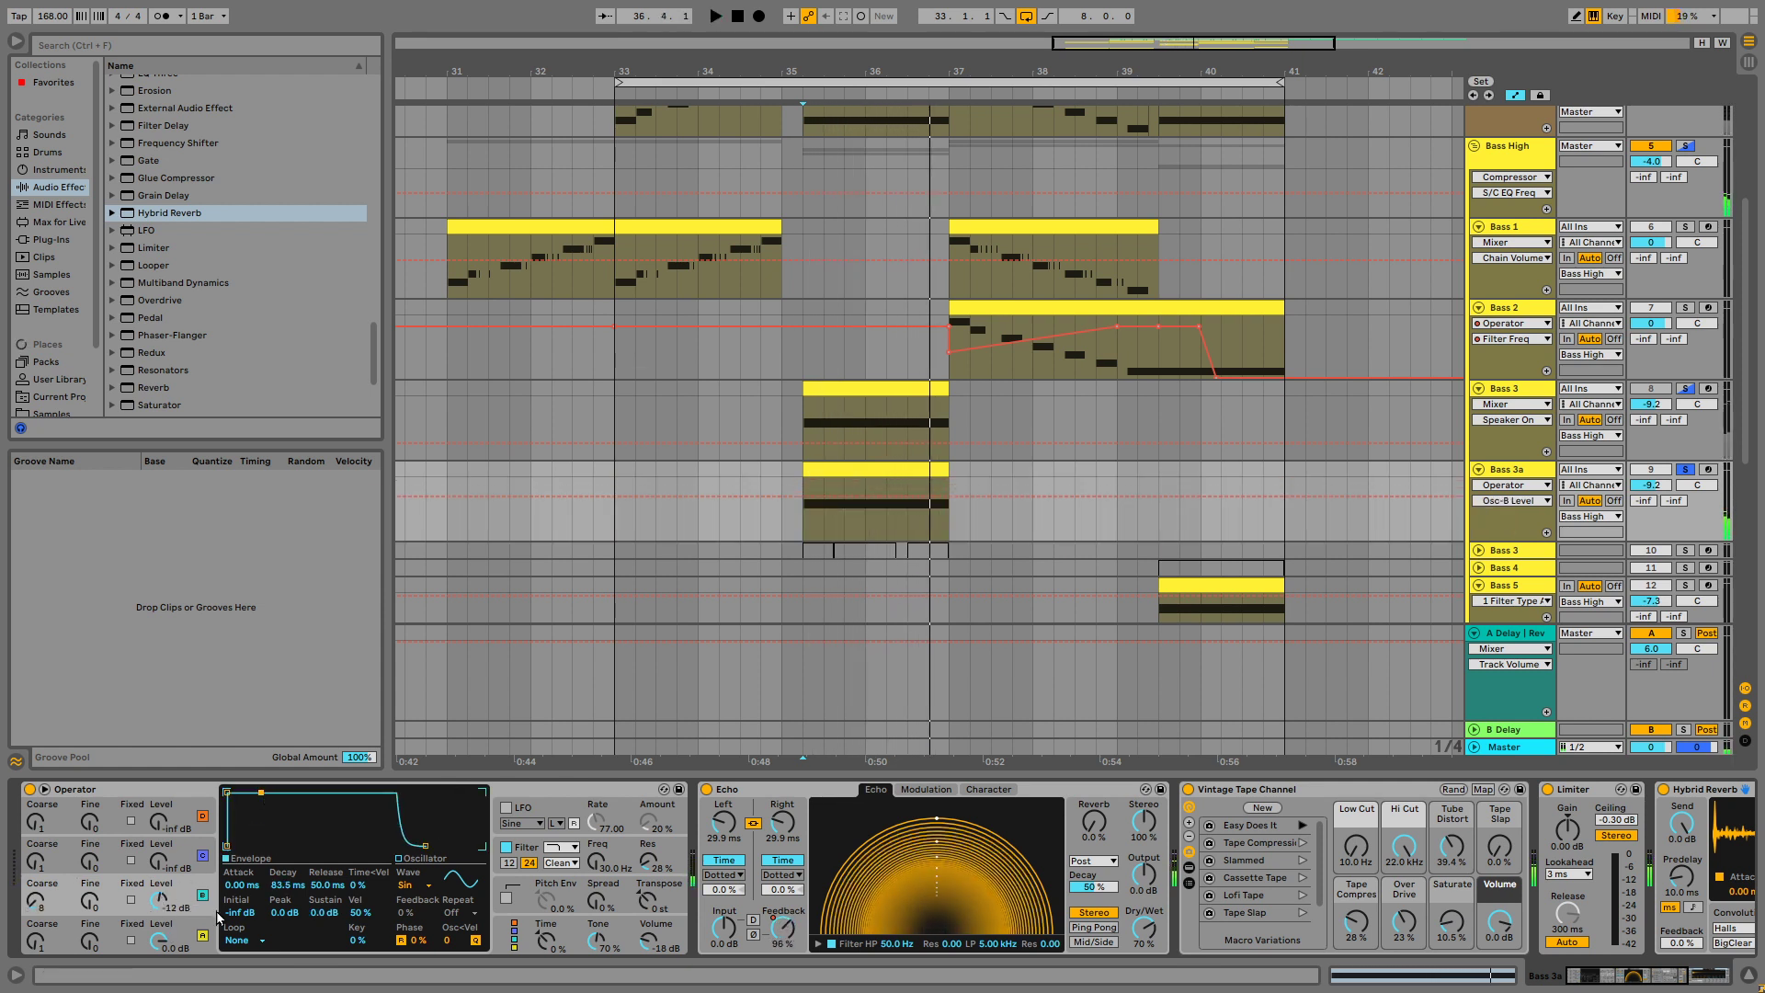
key("space")
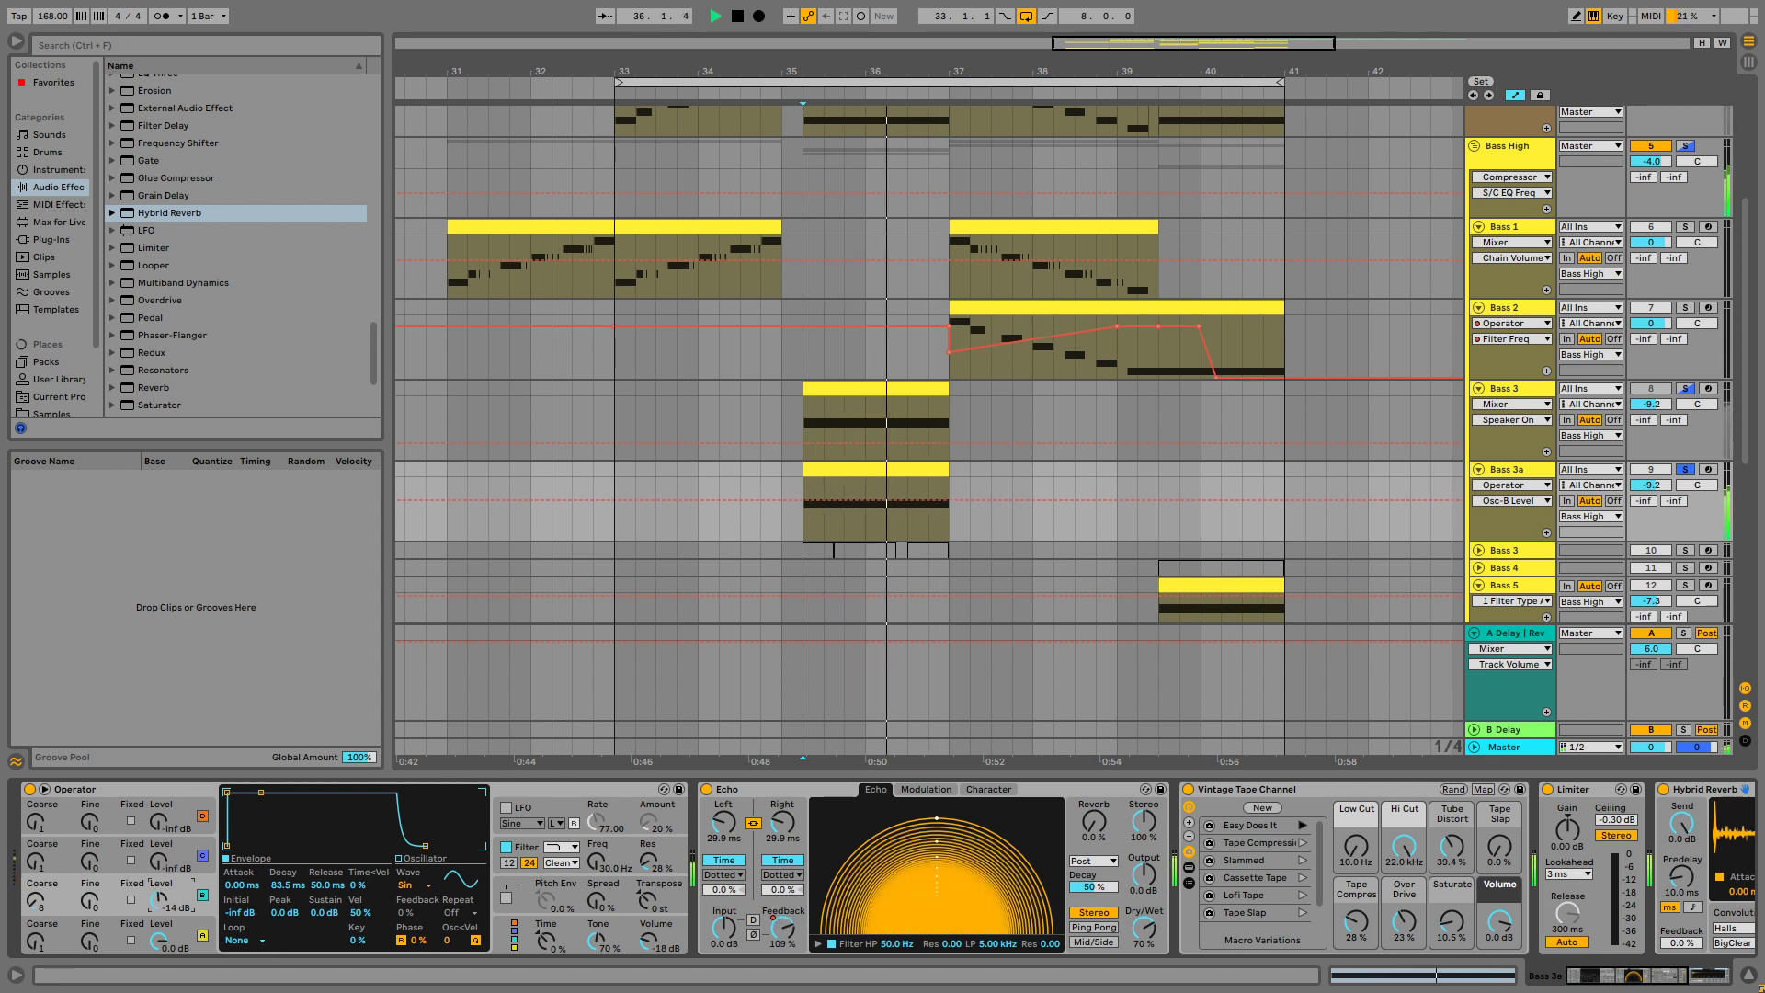
key("space")
Try Echo's delay time at 14.0 ms and 8.48 ms while playing the clip.
left_click_drag(728, 823, 729, 837)
key("space")
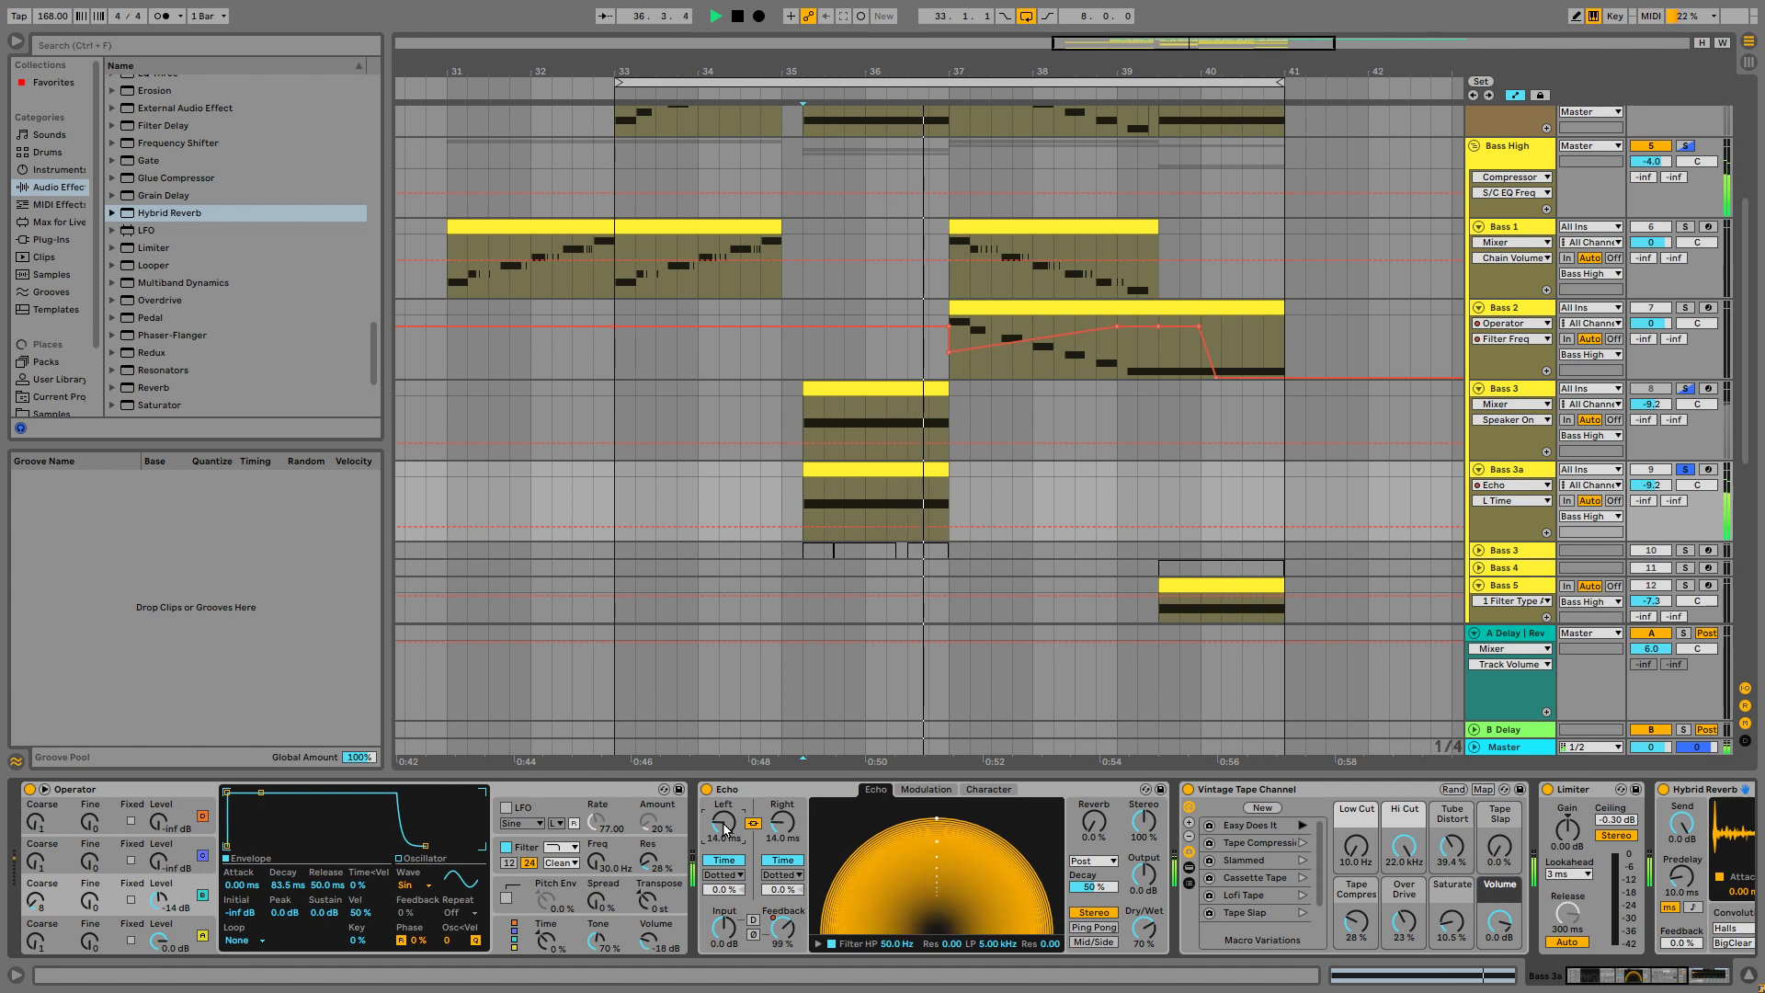
key("space")
left_click_drag(728, 828, 729, 835)
key("space")
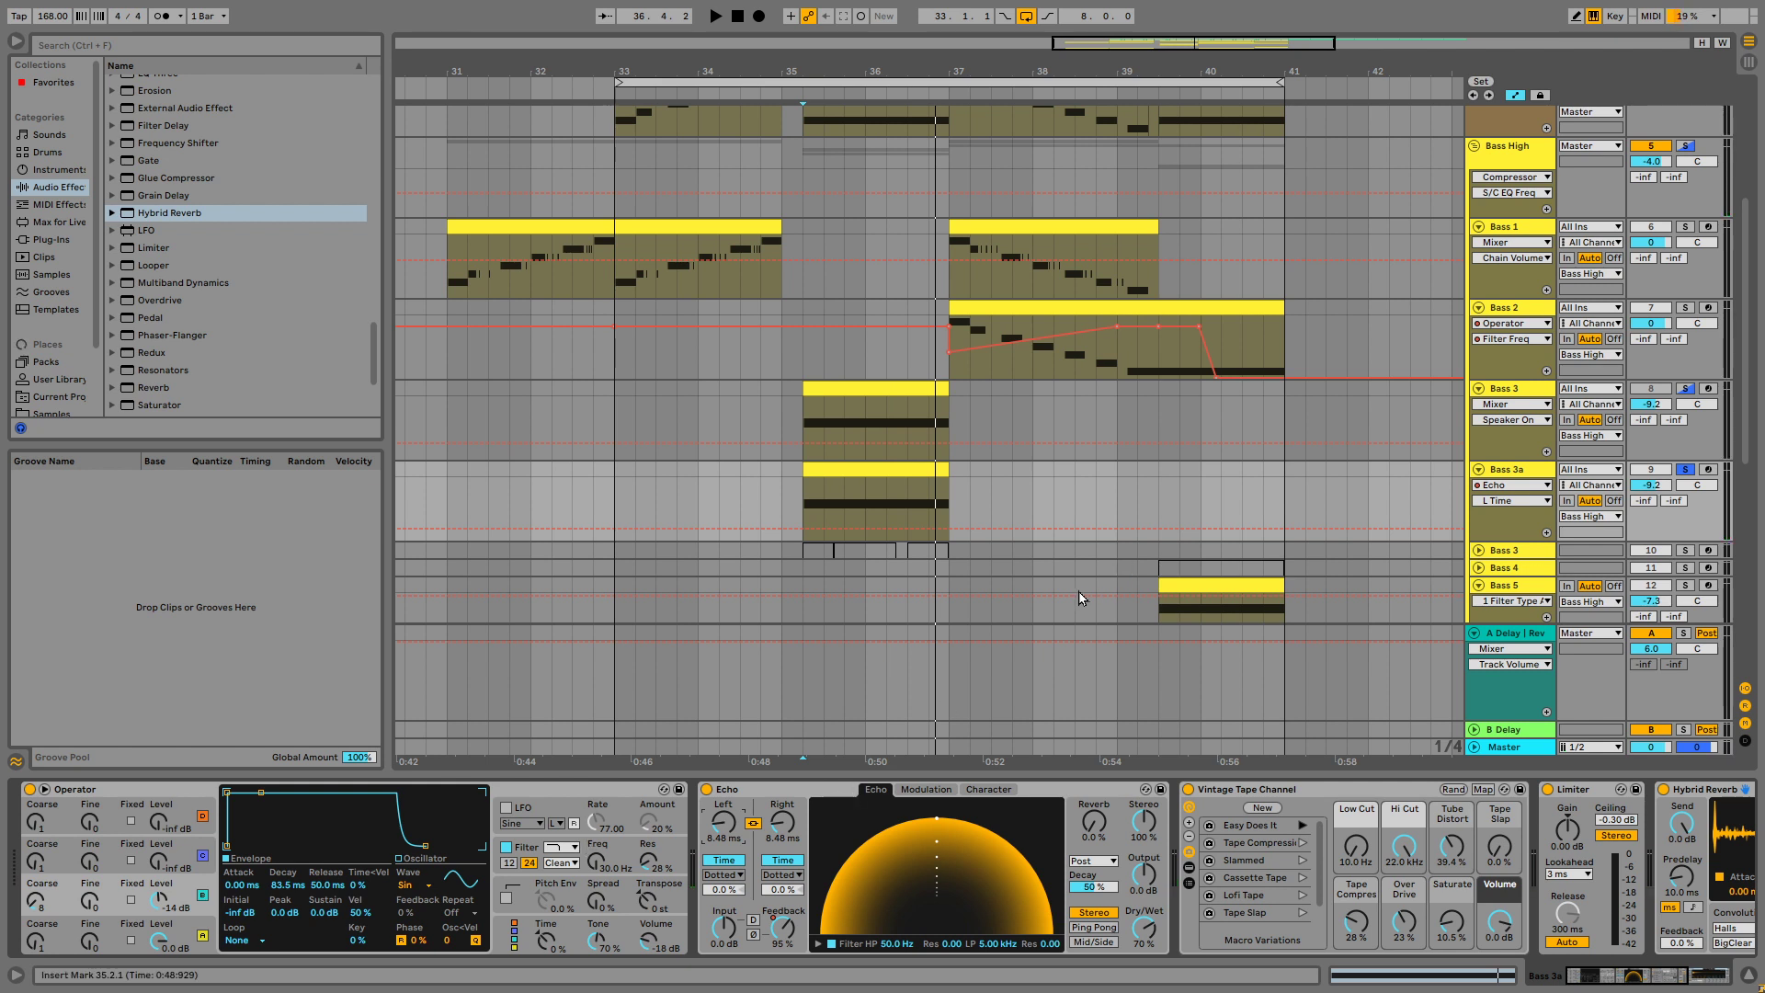
Try shorter Echo delay times of 7.14 ms and 5.99 ms during playback.
left_click_drag(717, 831, 717, 833)
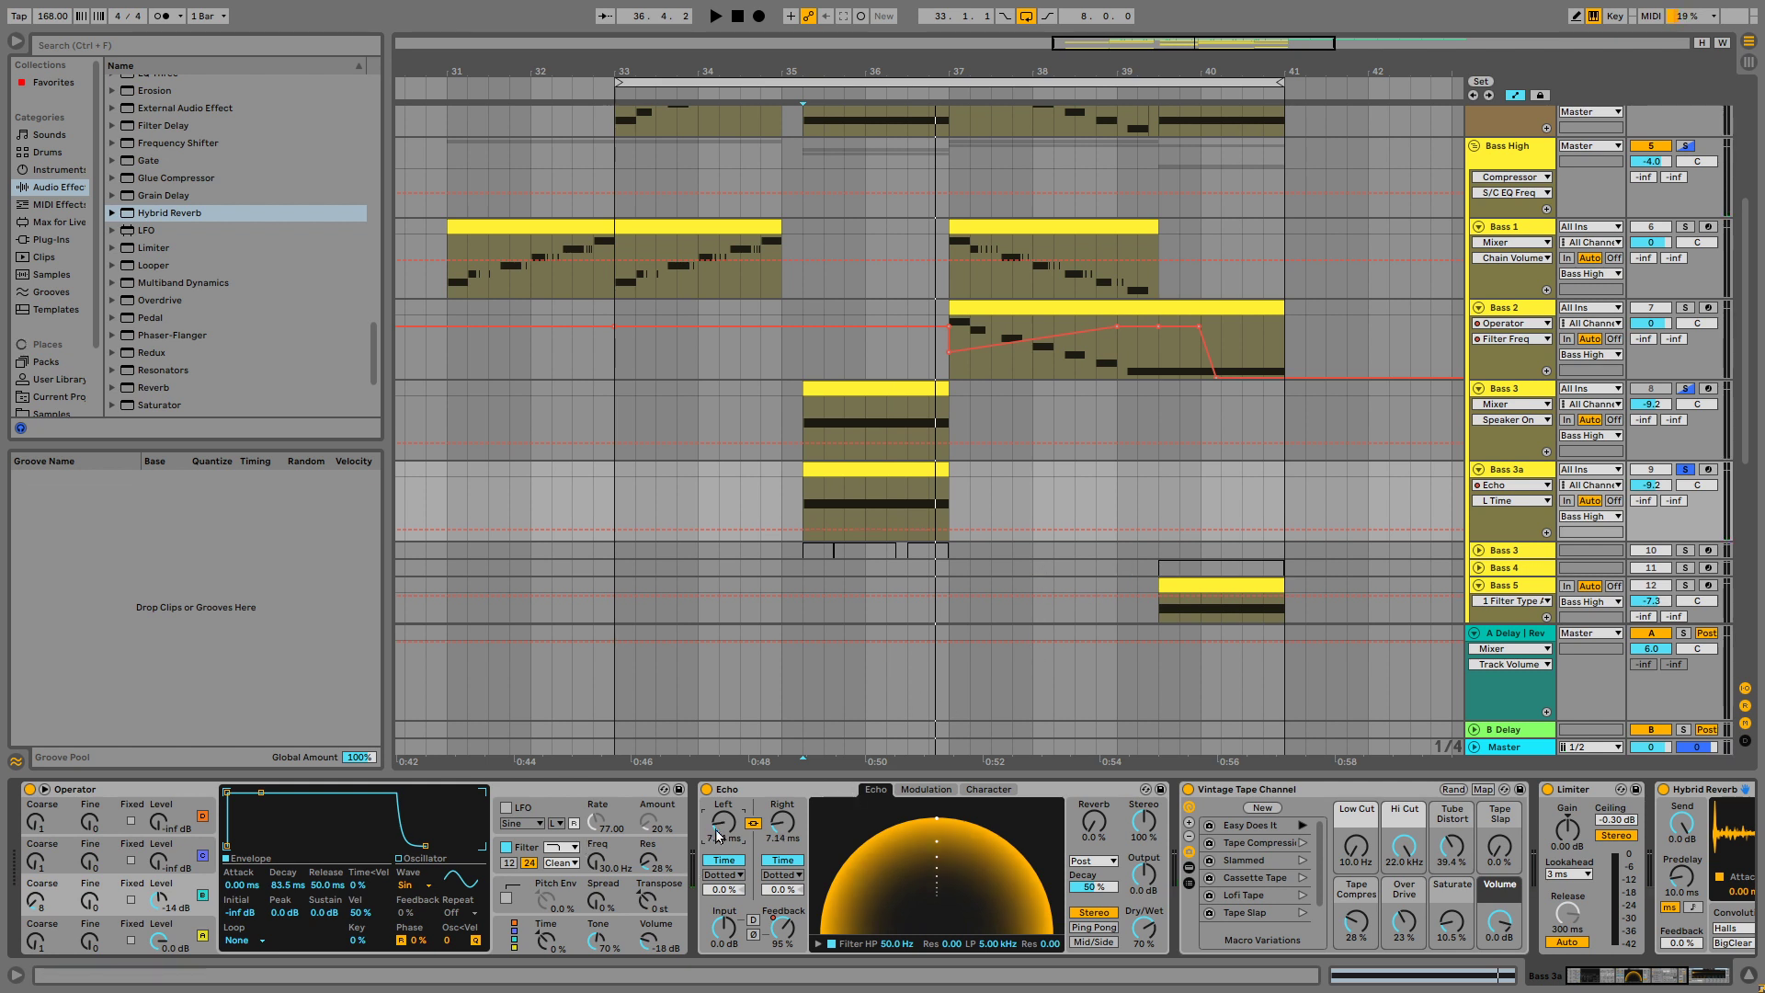
left_click_drag(805, 796, 804, 813)
key("space")
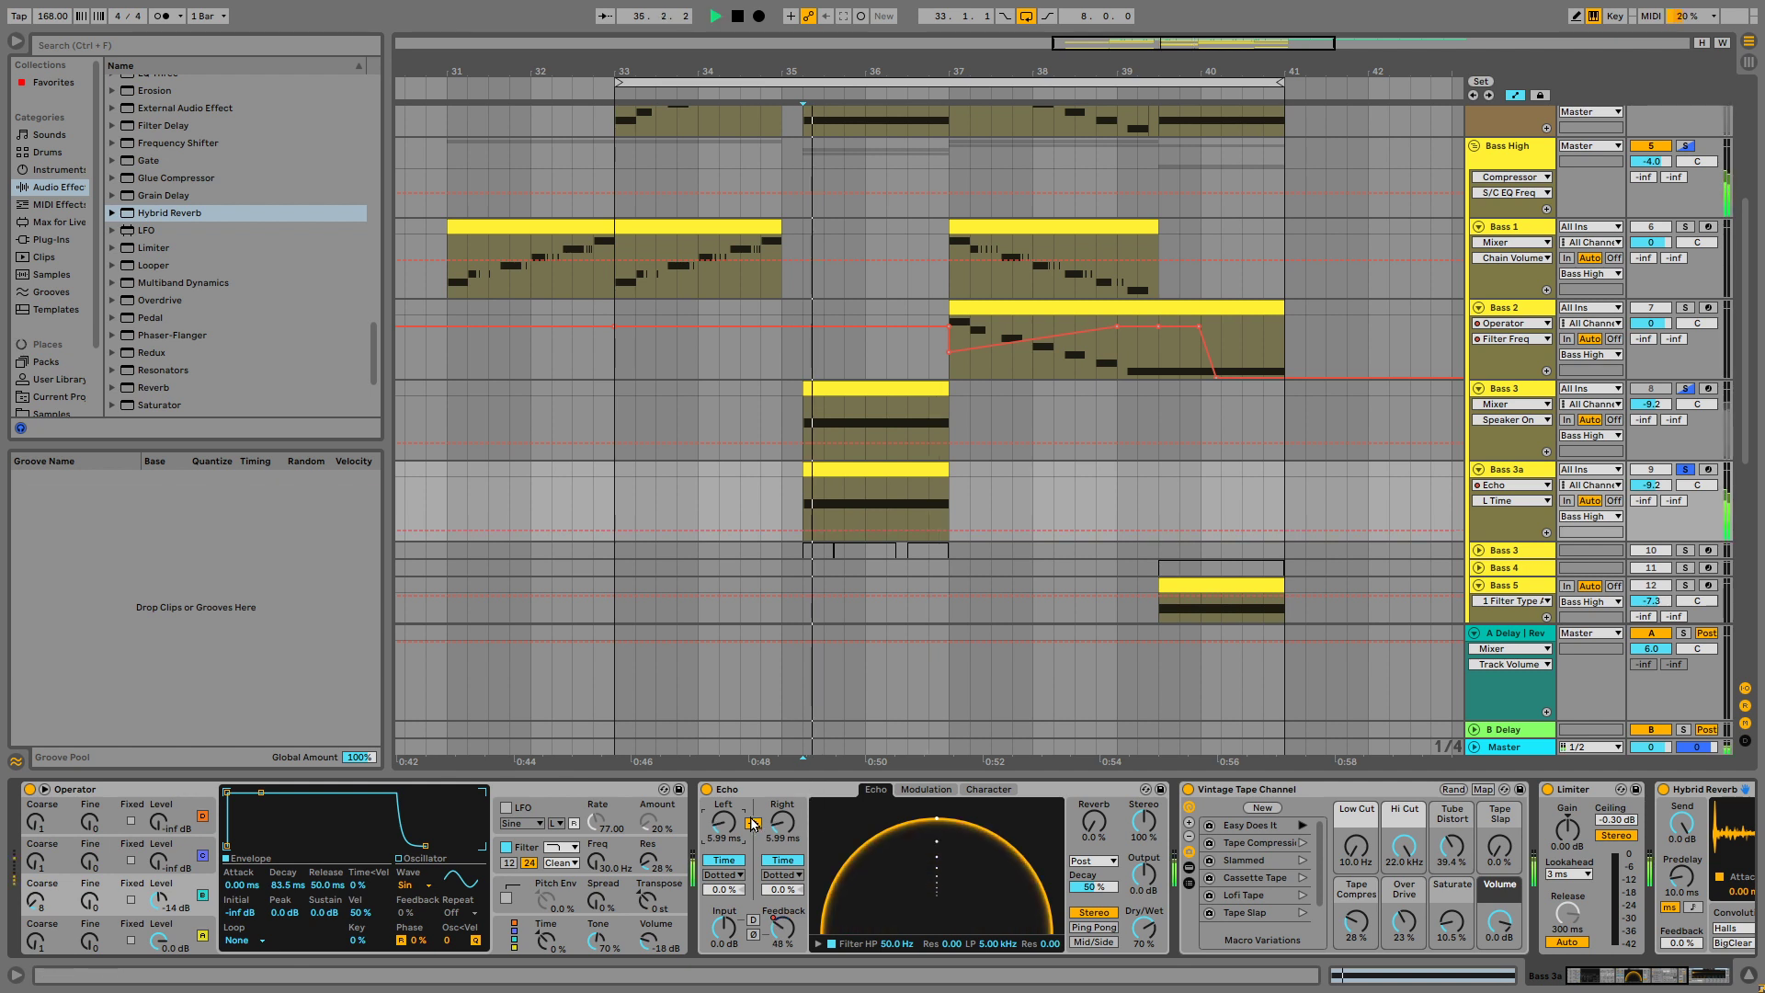
key("space")
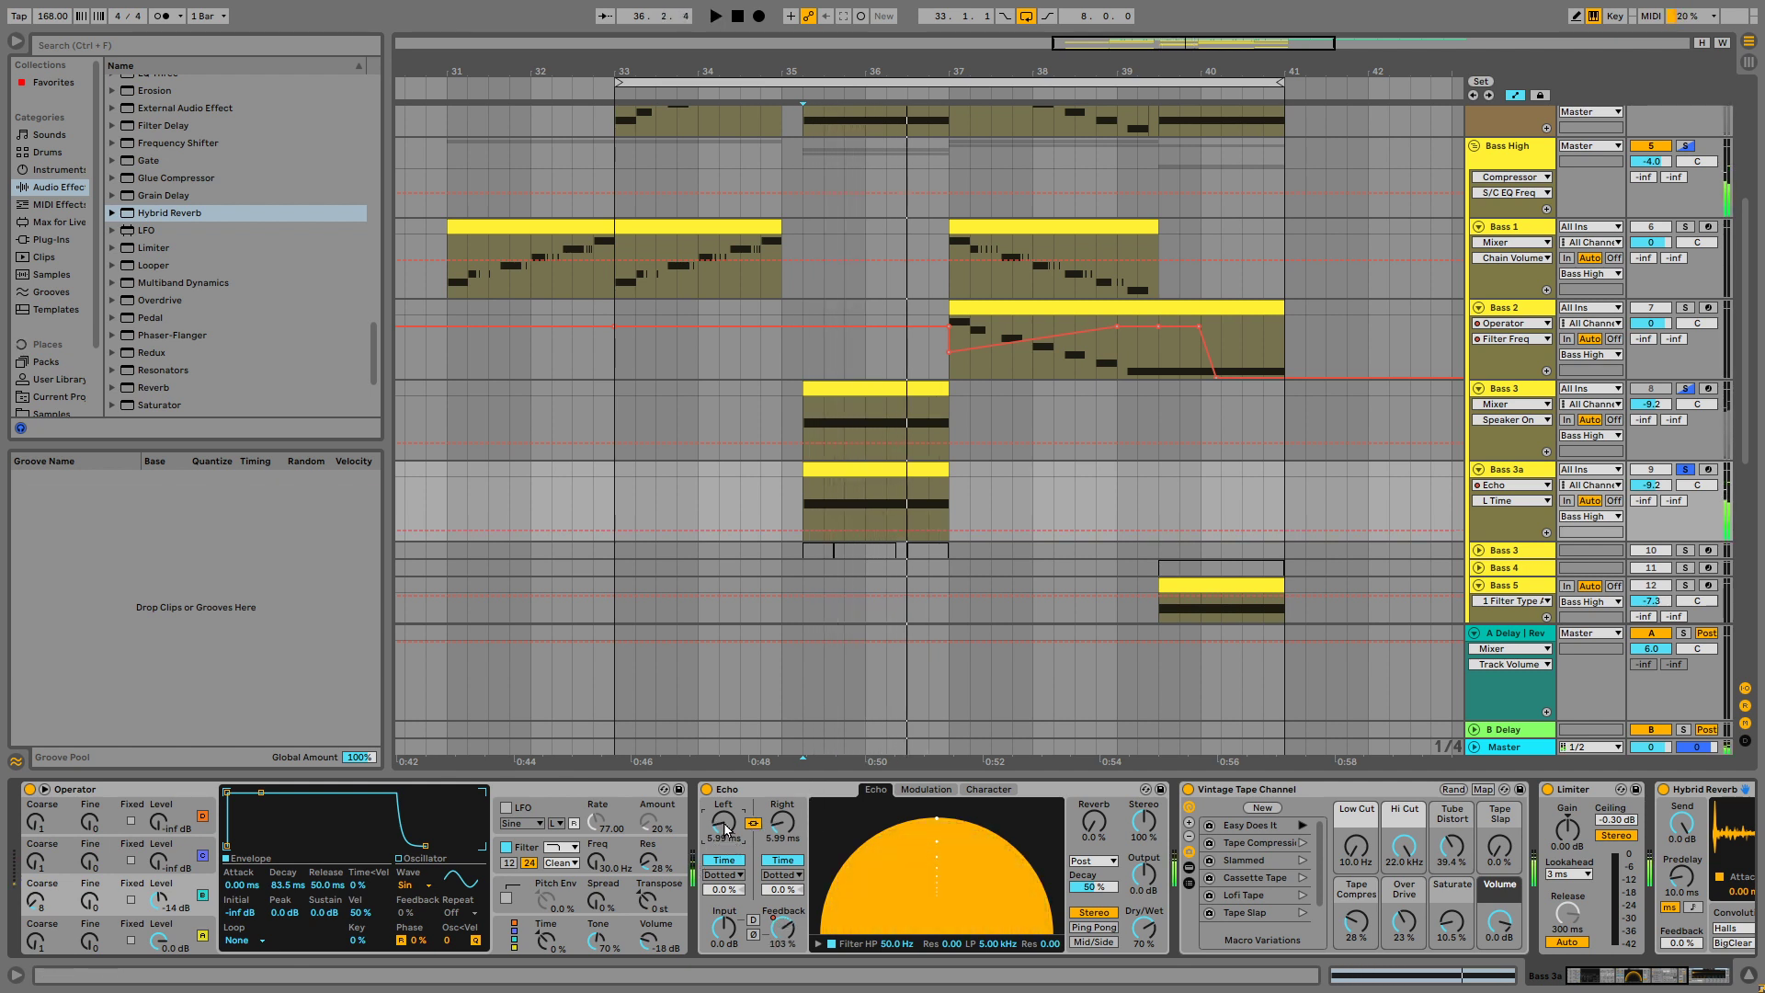
Audition Echo's delay time at 4.14 ms and 2.36 ms, and set it to 4.99 ms.
key("space")
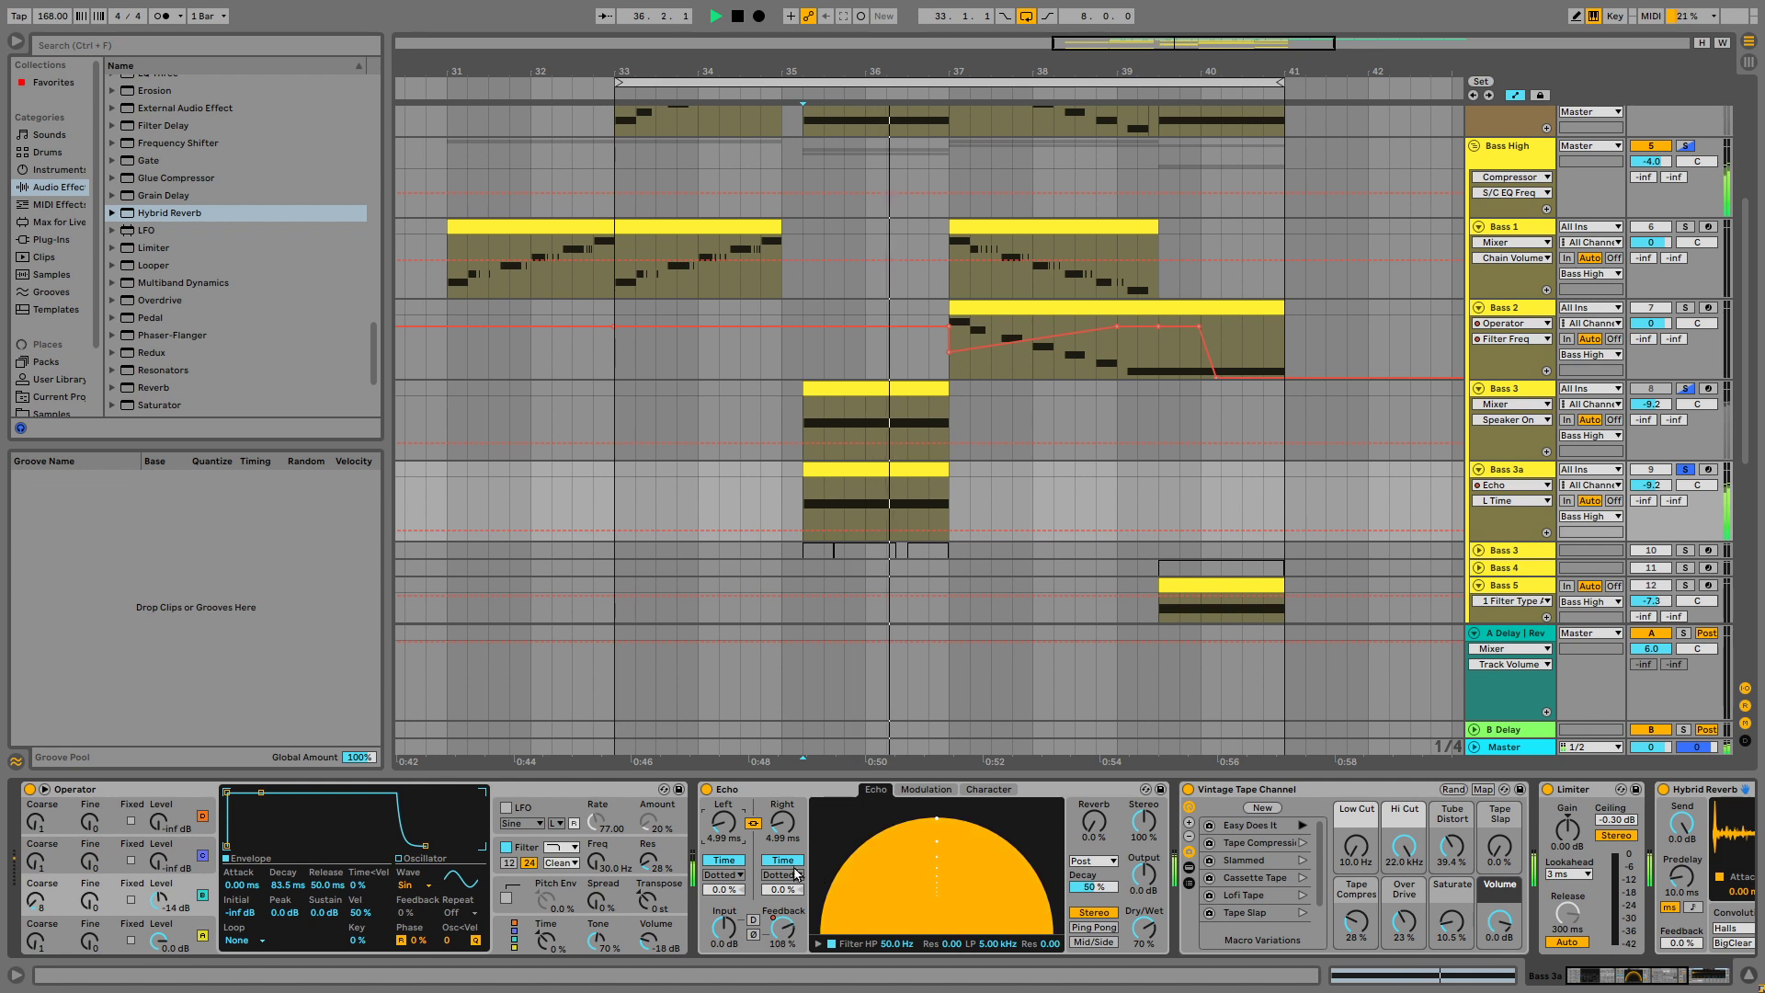
key("space")
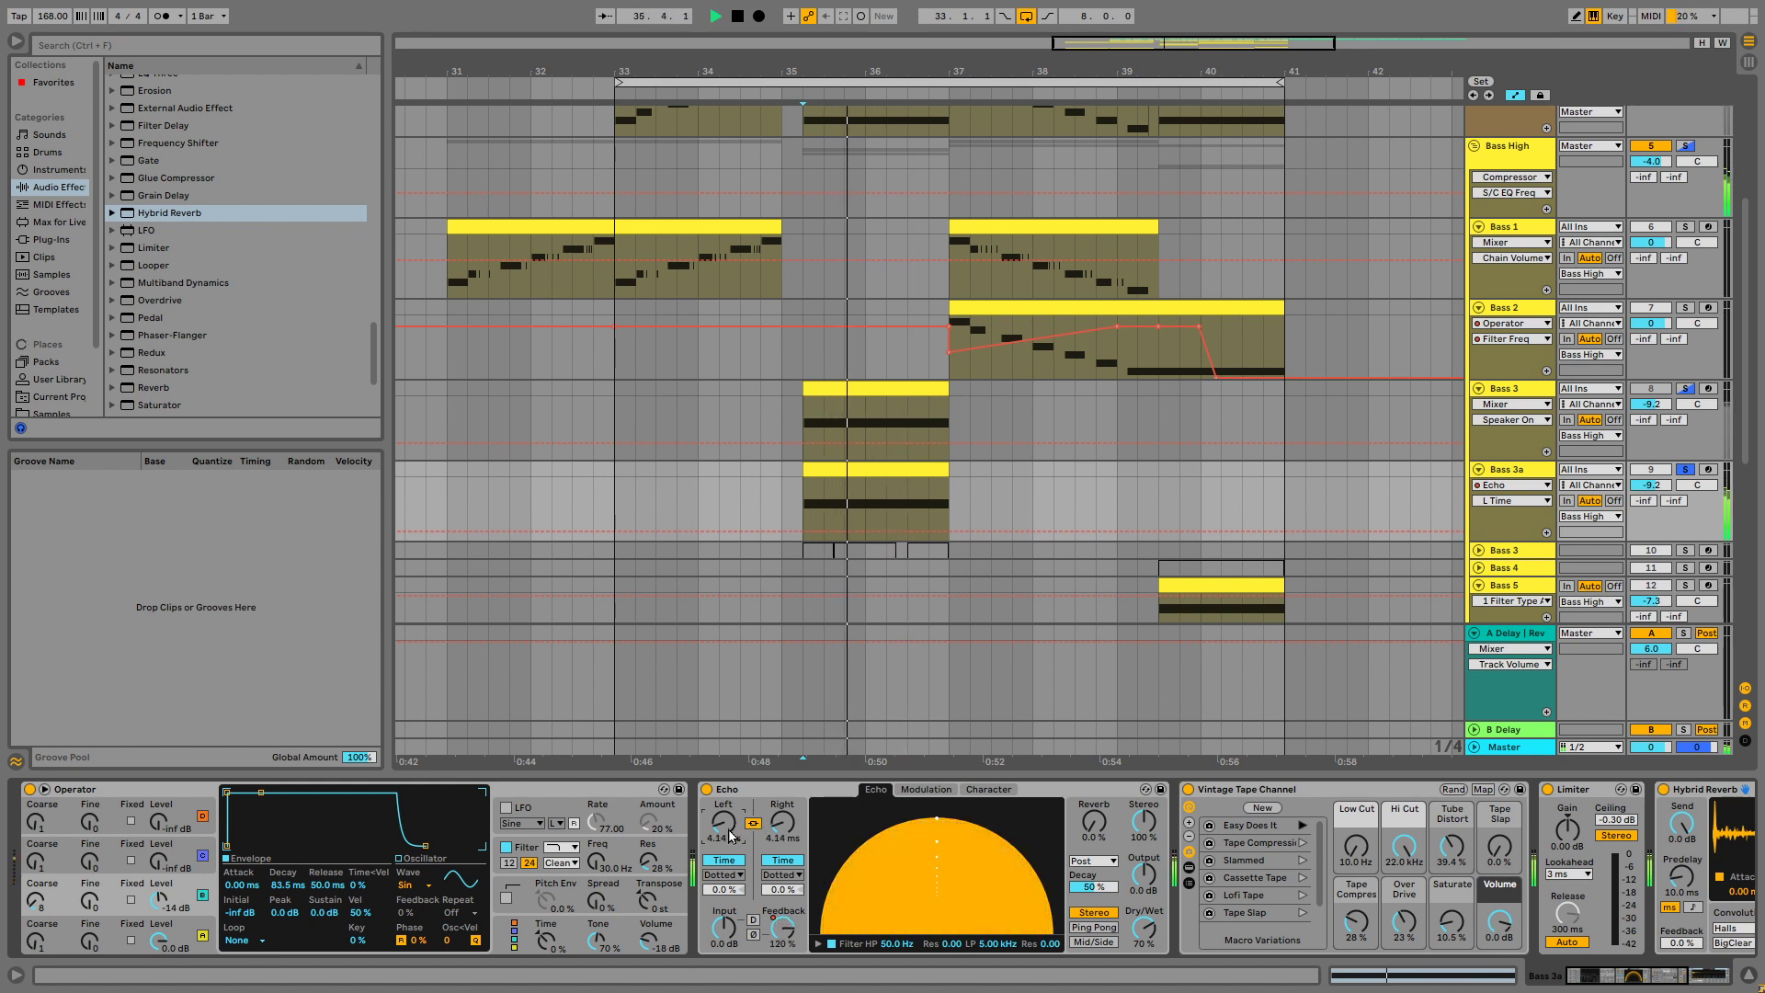
key("space")
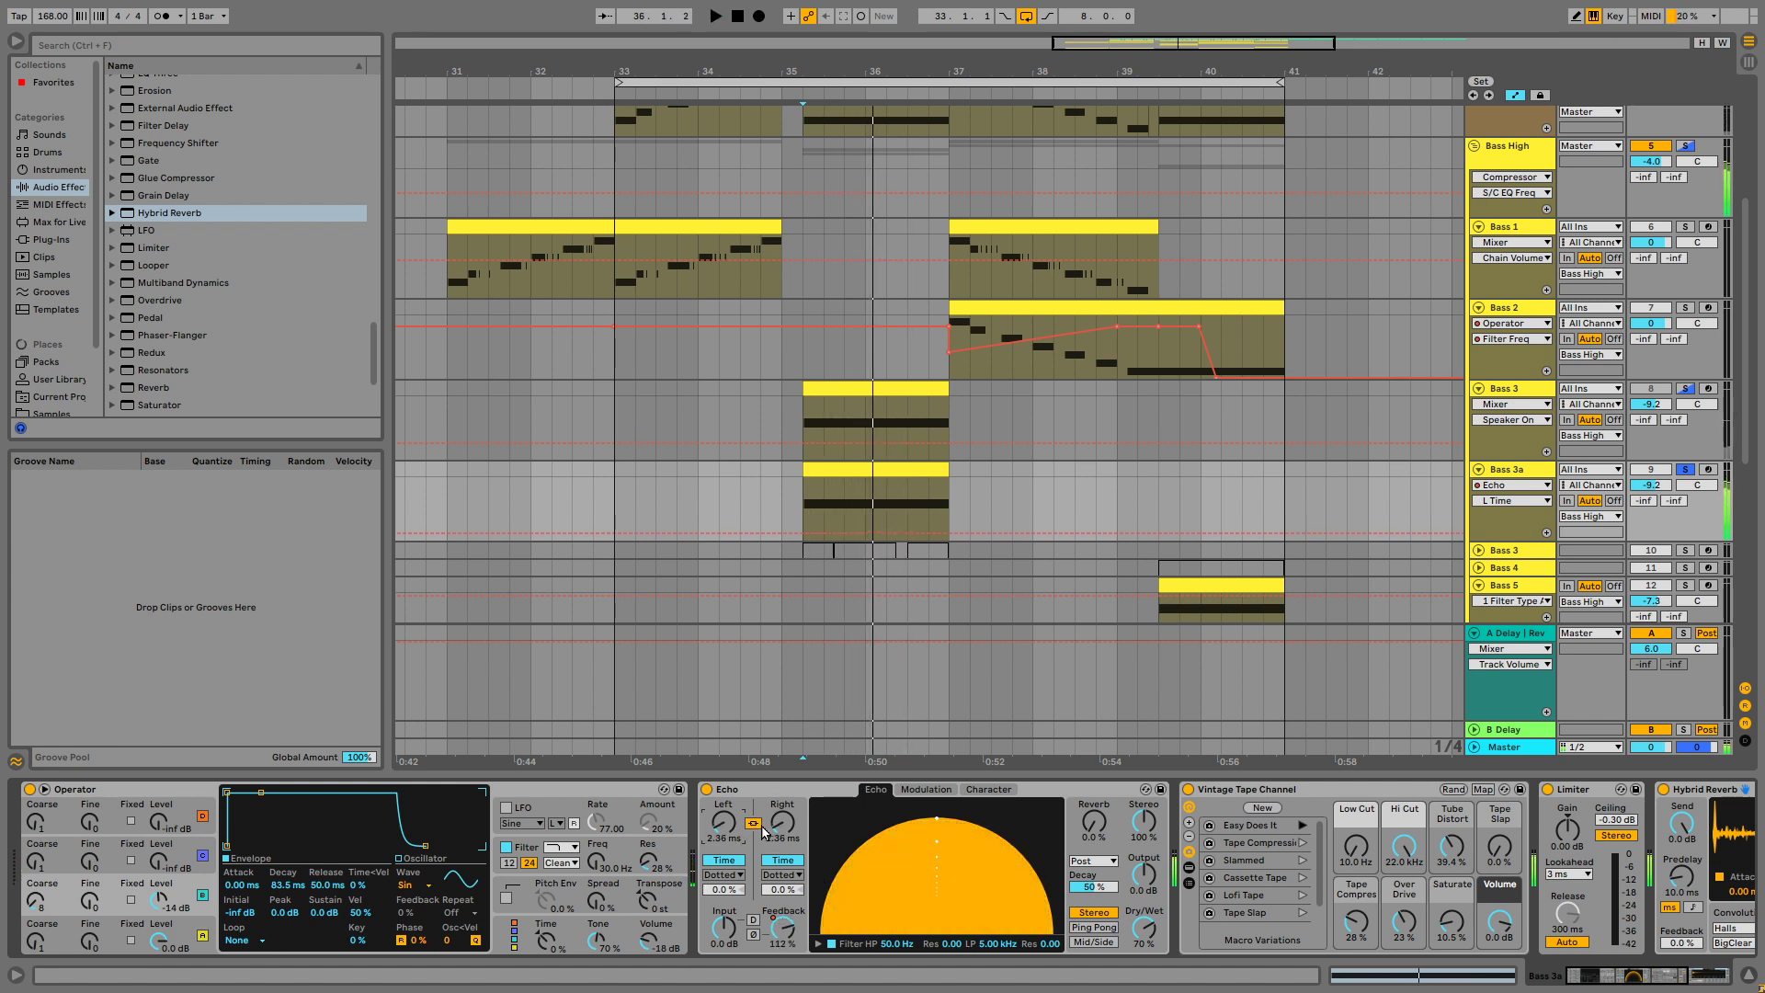
key("space")
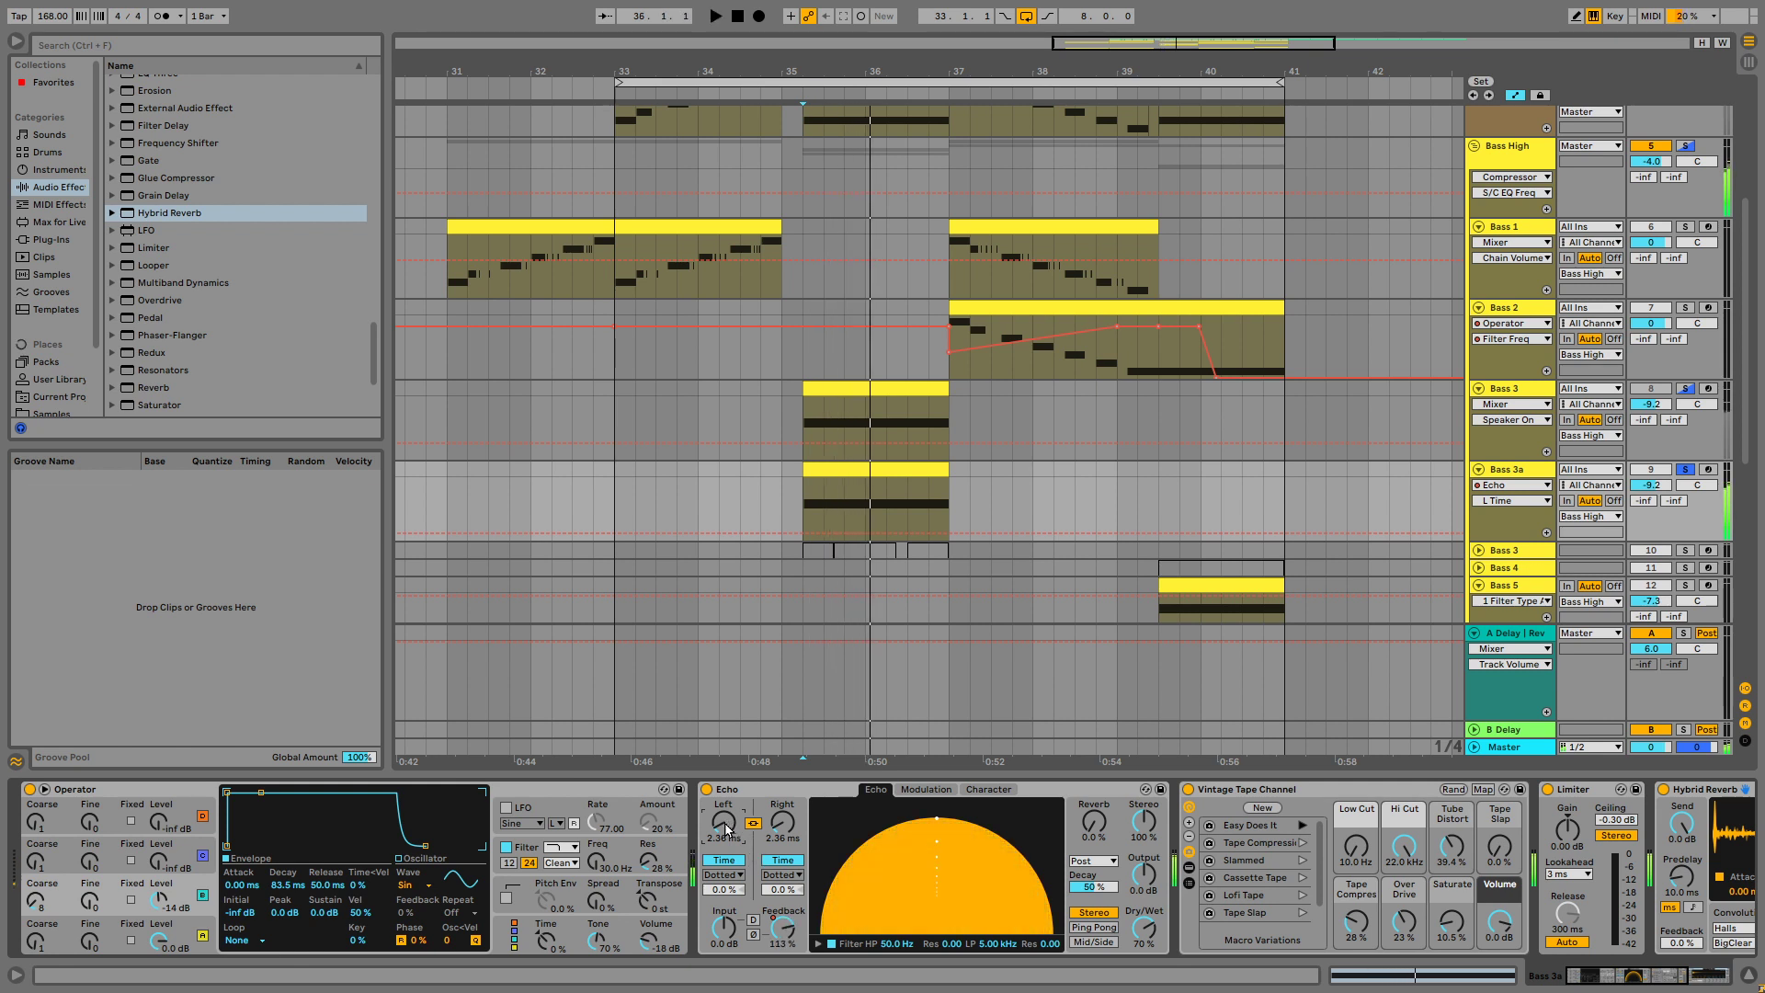
key("space")
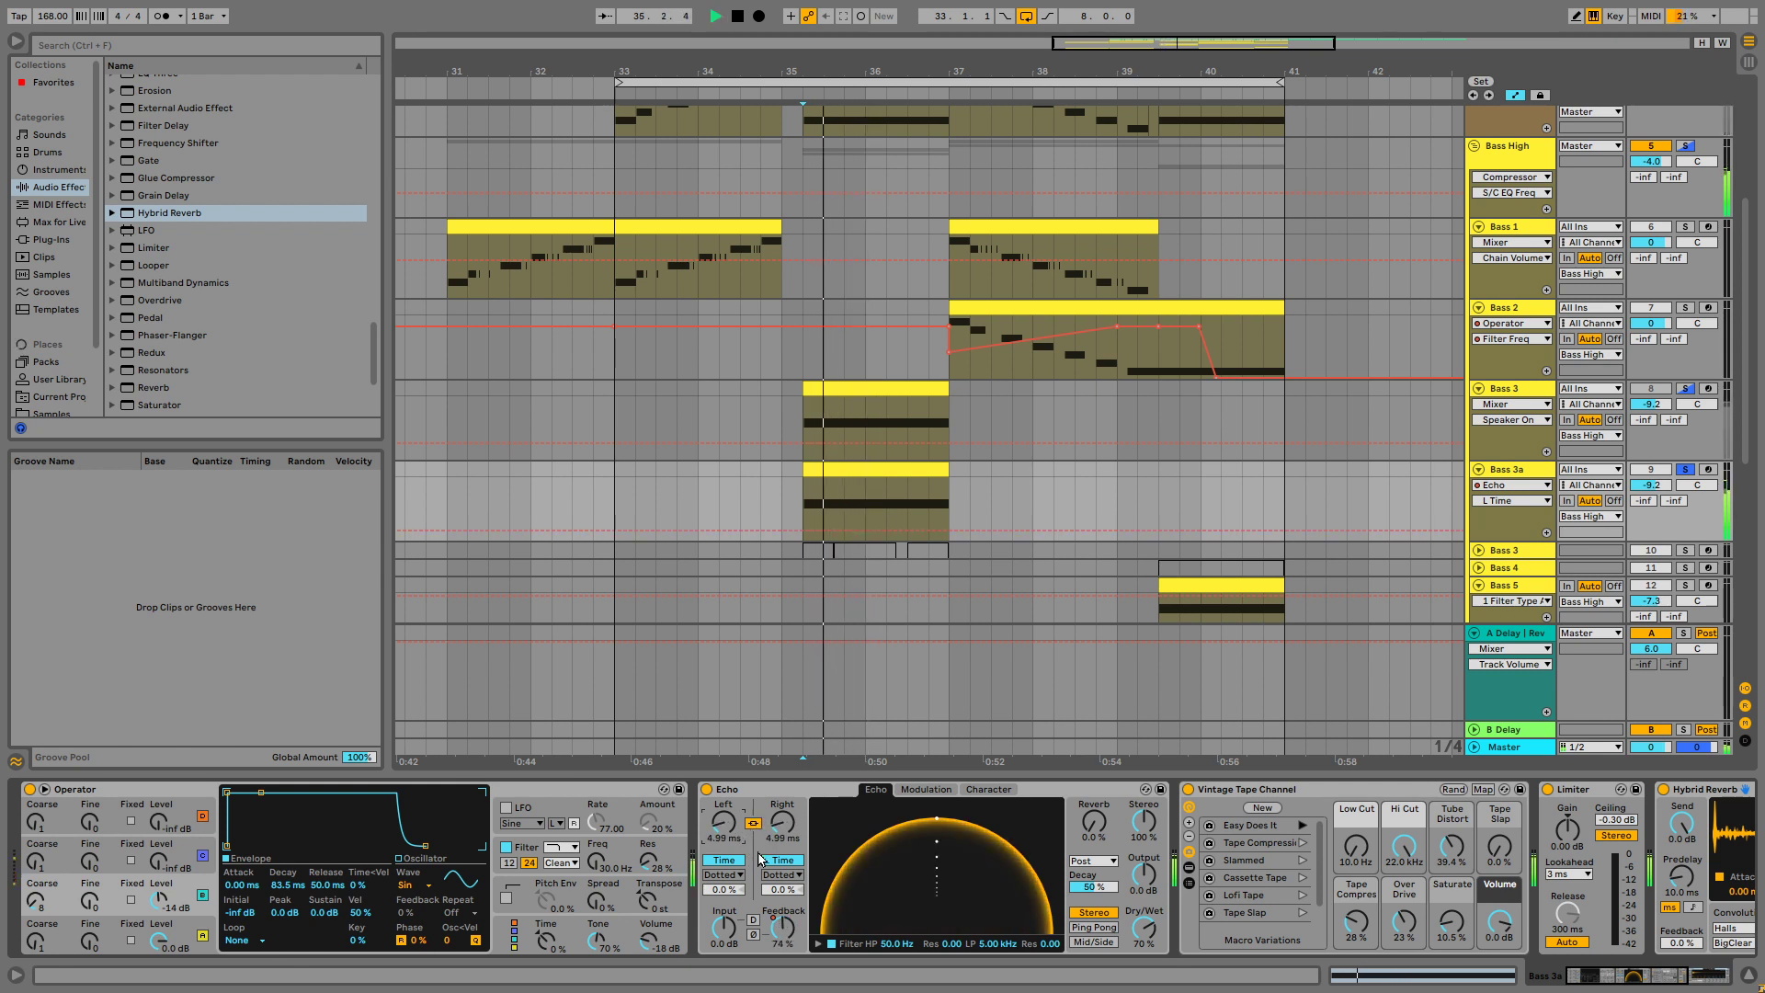
key("space")
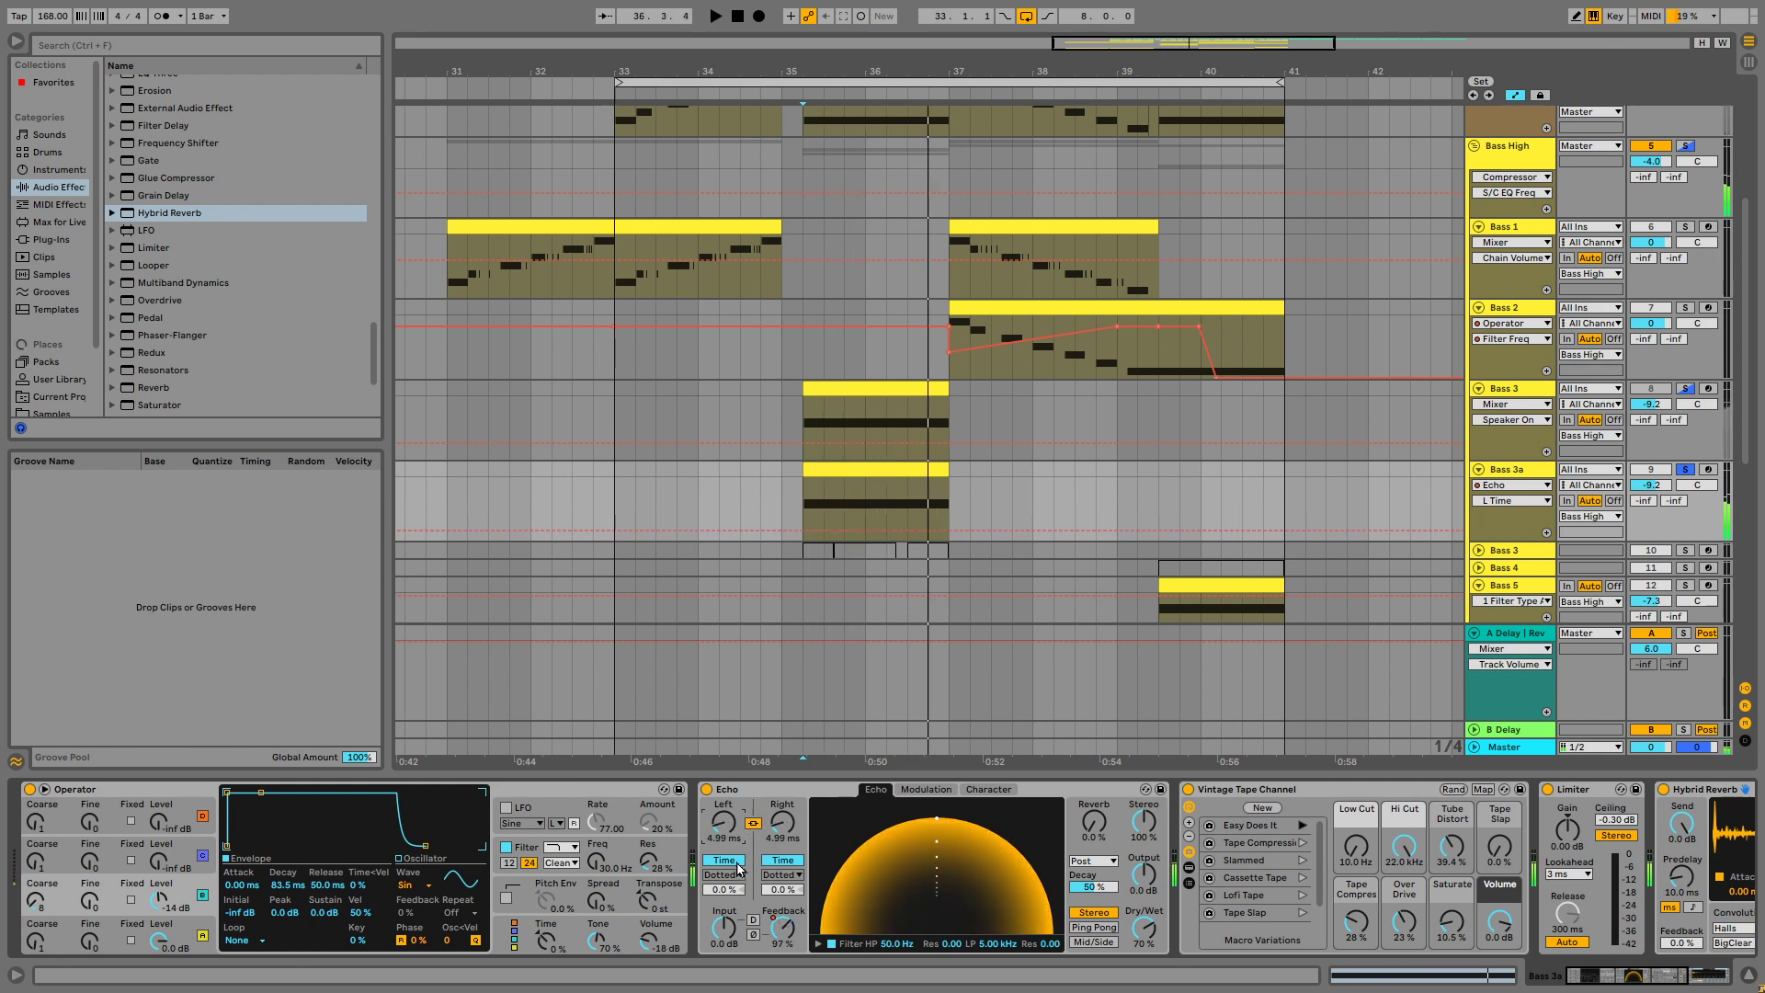
key("space")
Move the 120 % peak of Echo's feedback automation closer to the clip's start and audition it.
left_click(782, 925)
key("space")
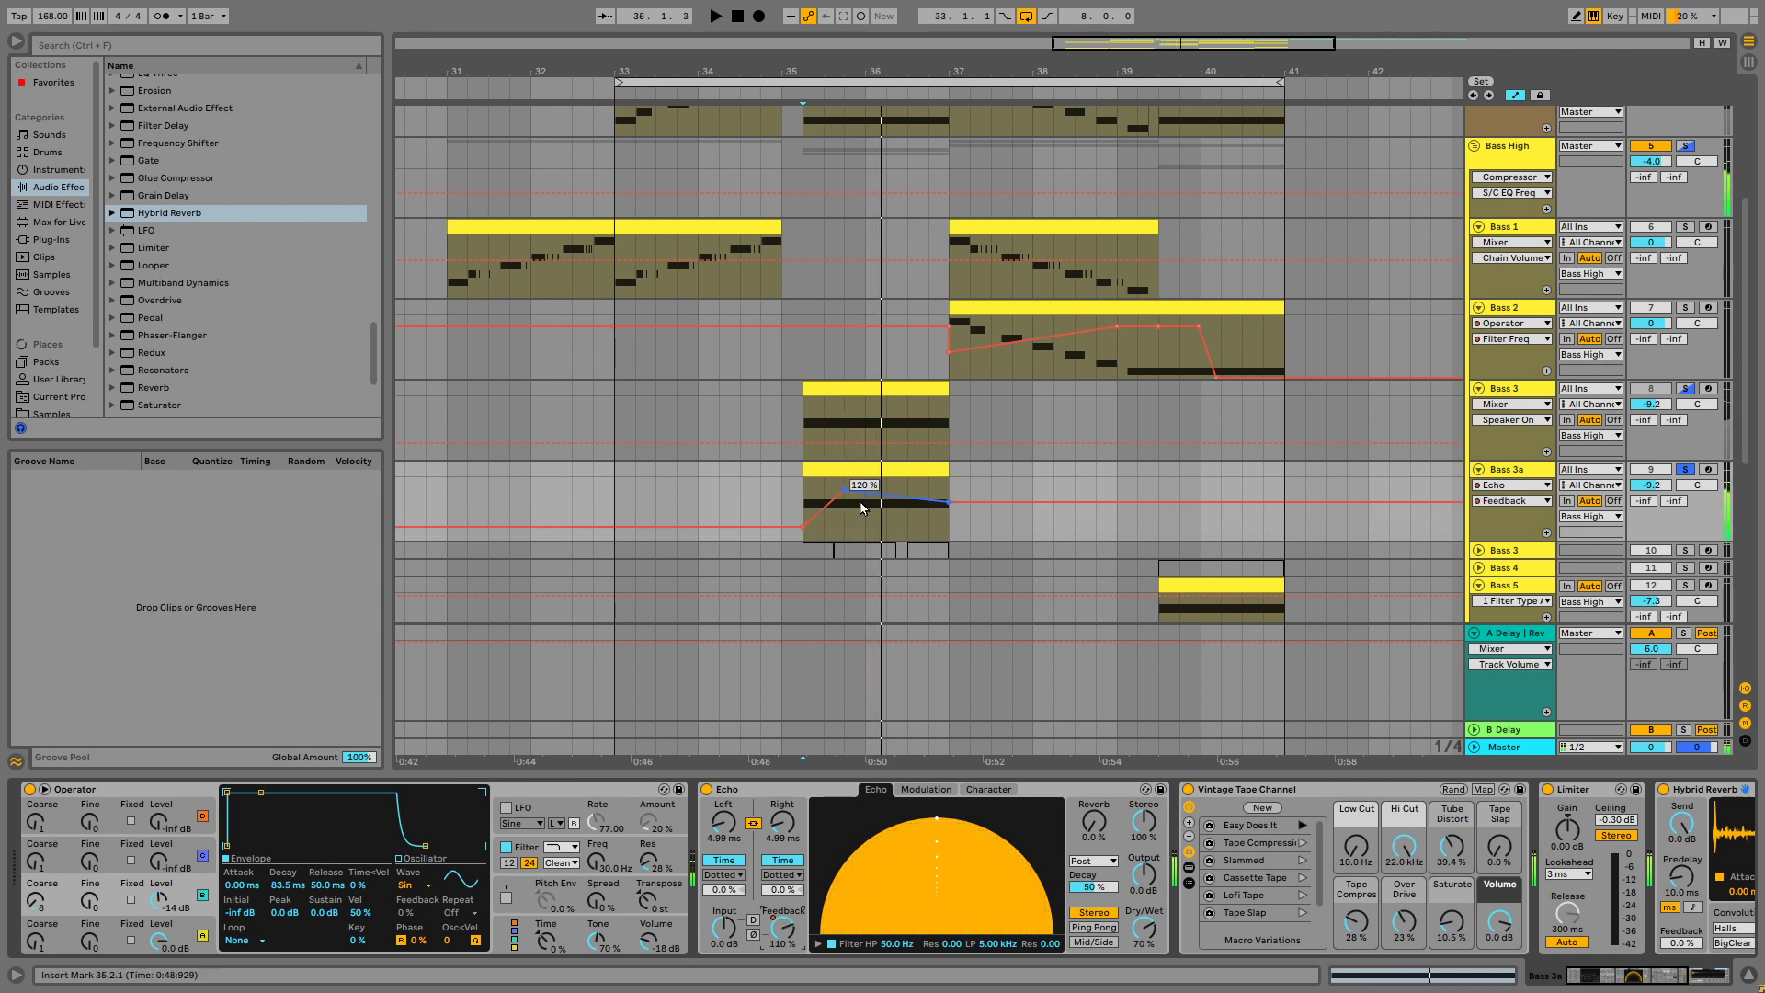
left_click_drag(843, 492, 823, 492)
key("space")
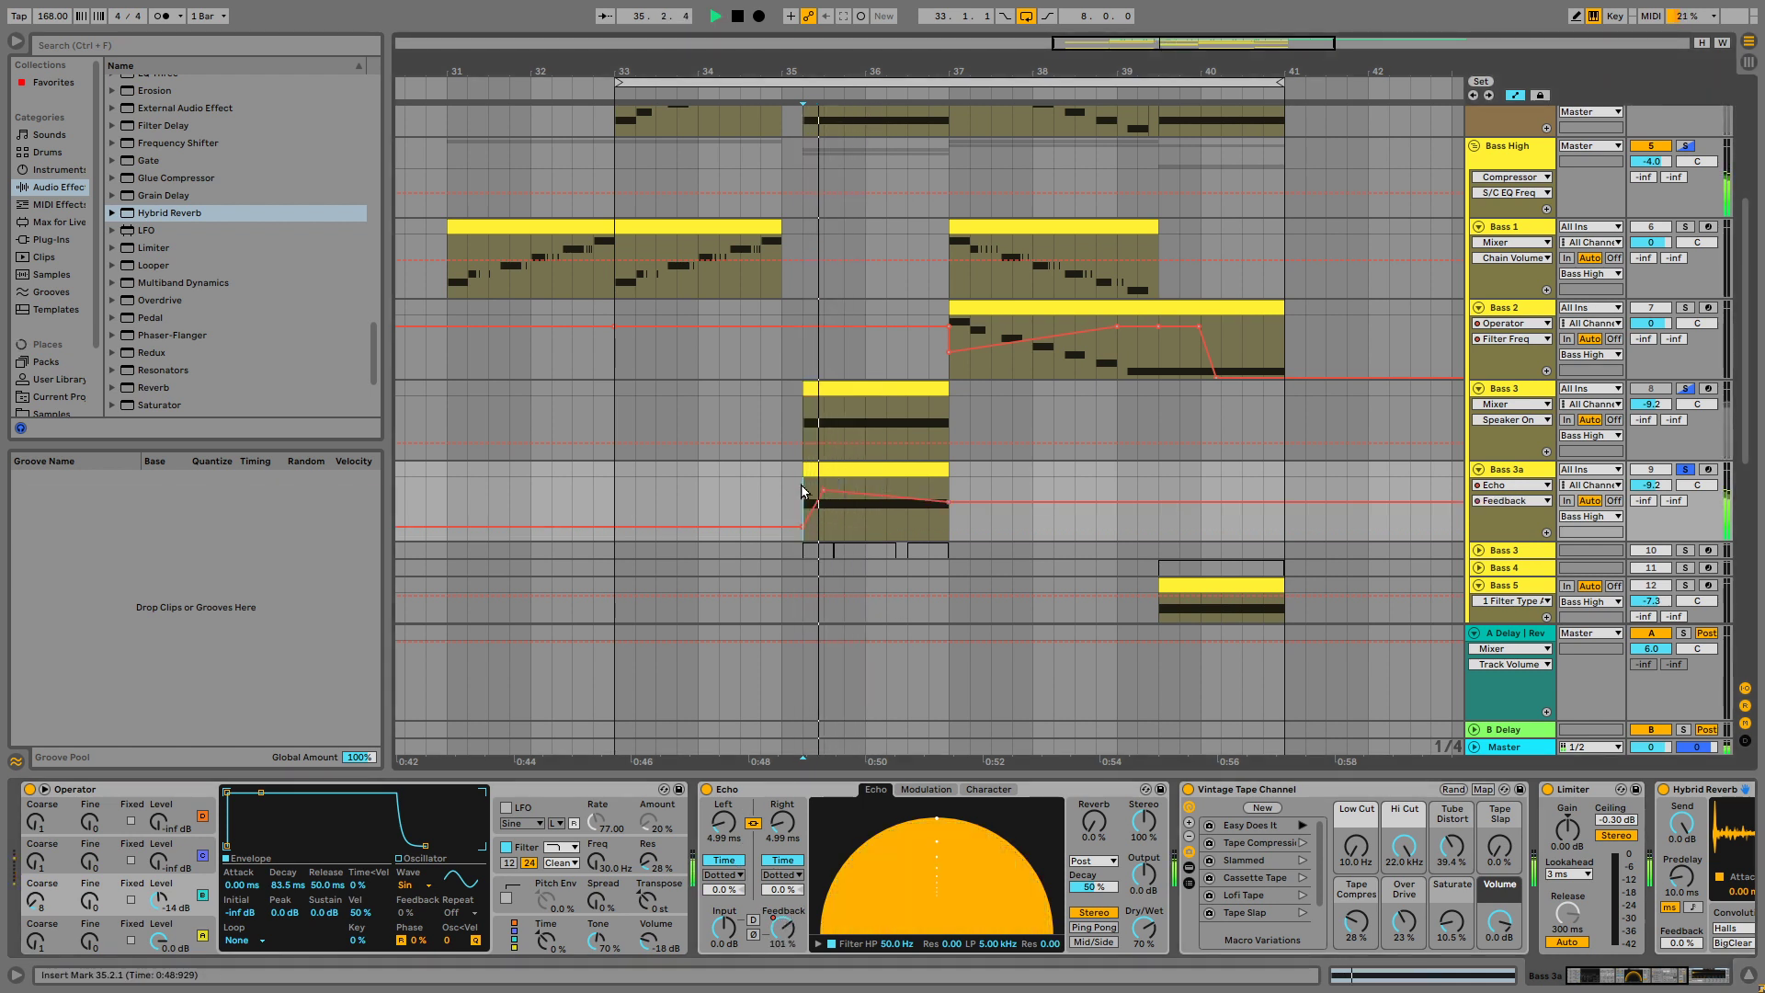
key("space")
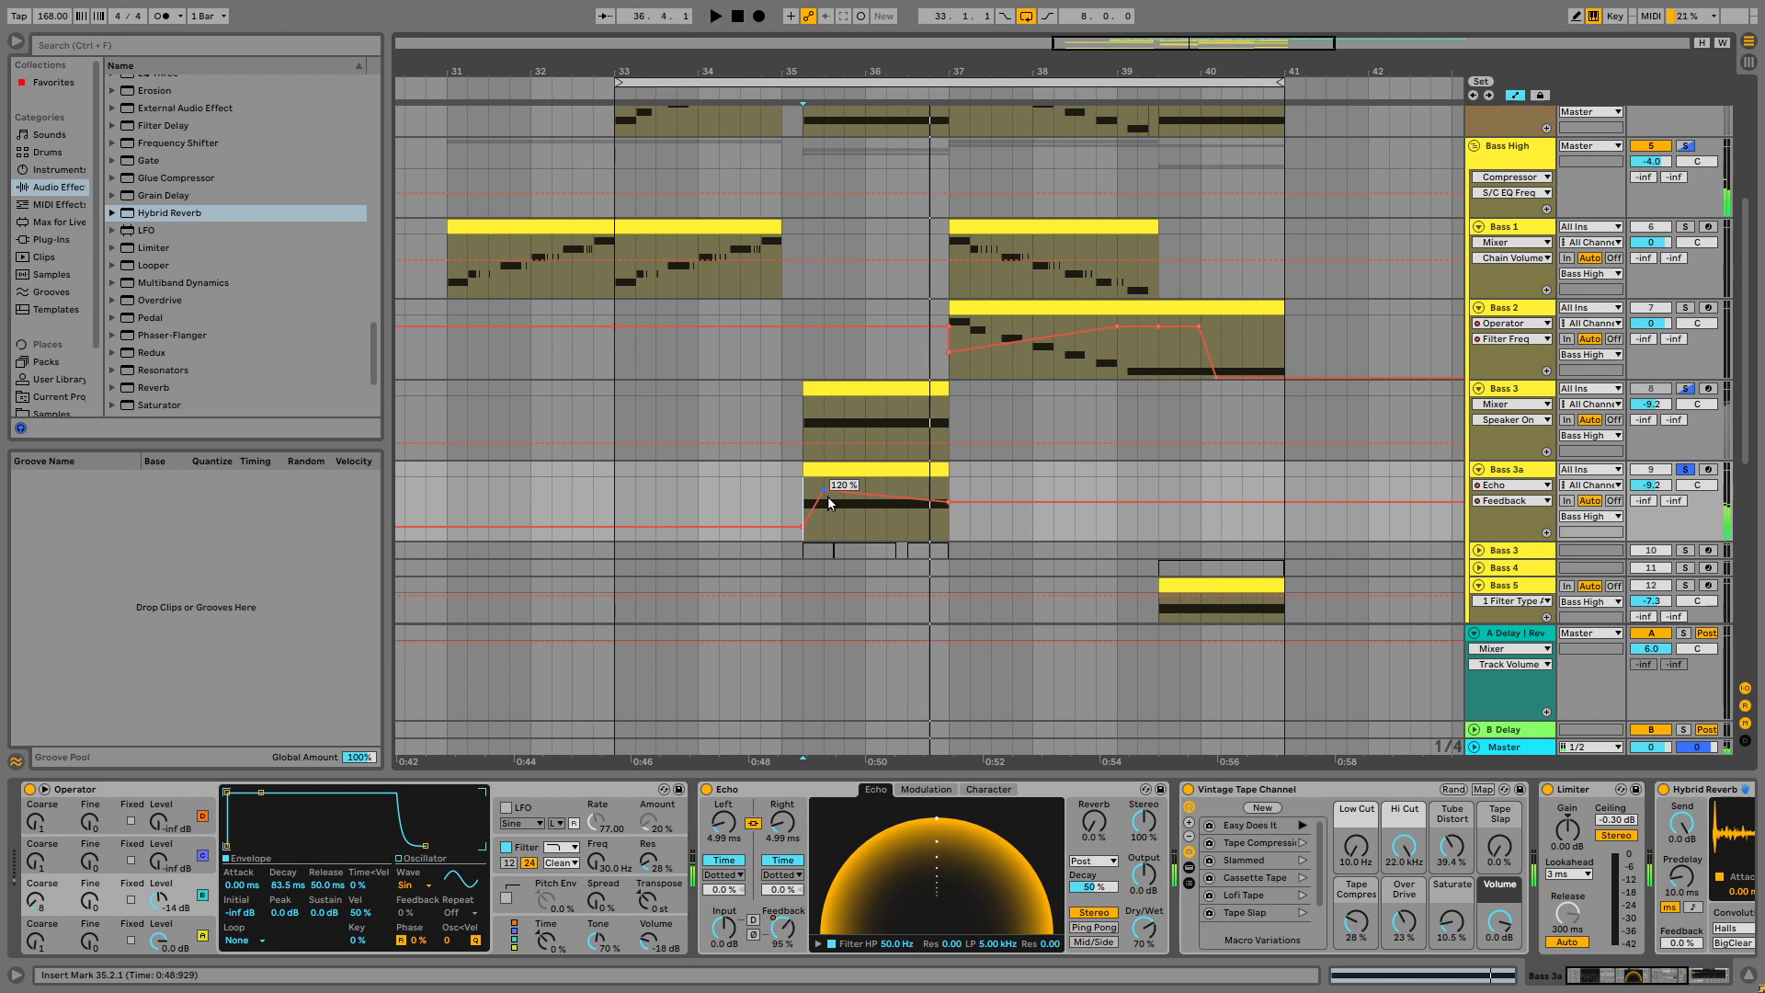
Raise the starting point of Echo's feedback automation to 80 % and listen to the clip.
left_click_drag(823, 491, 805, 508)
key("space")
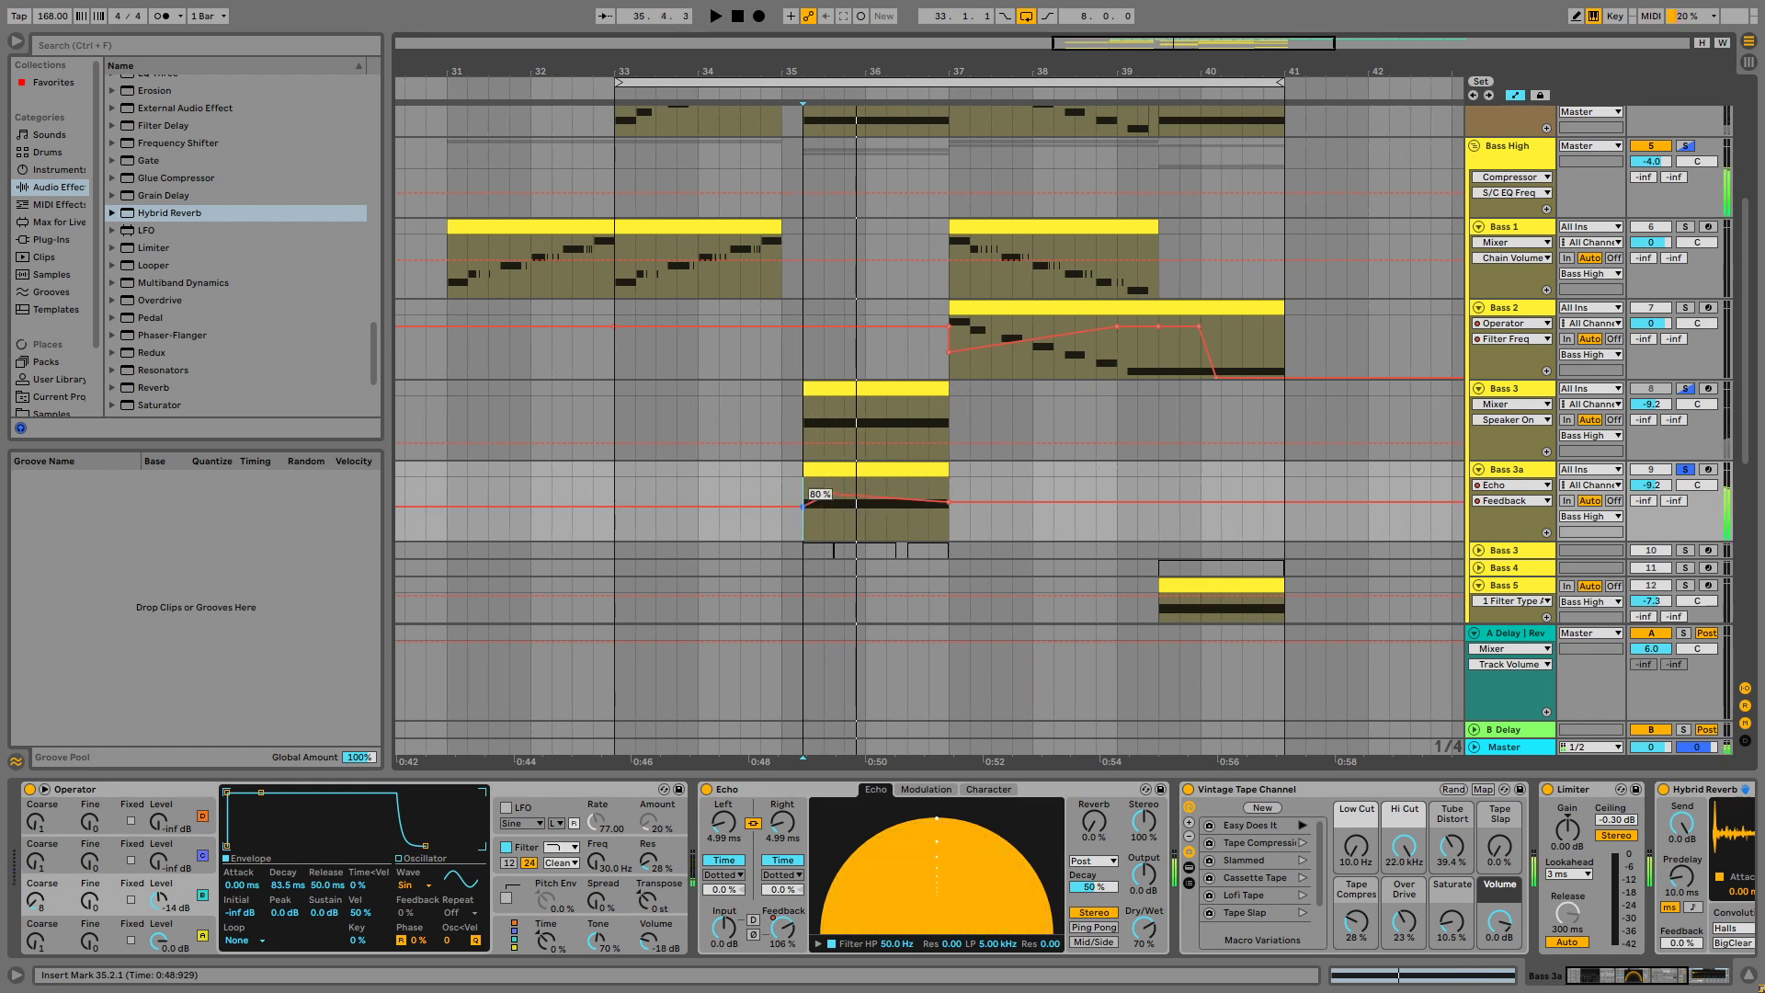
key("space")
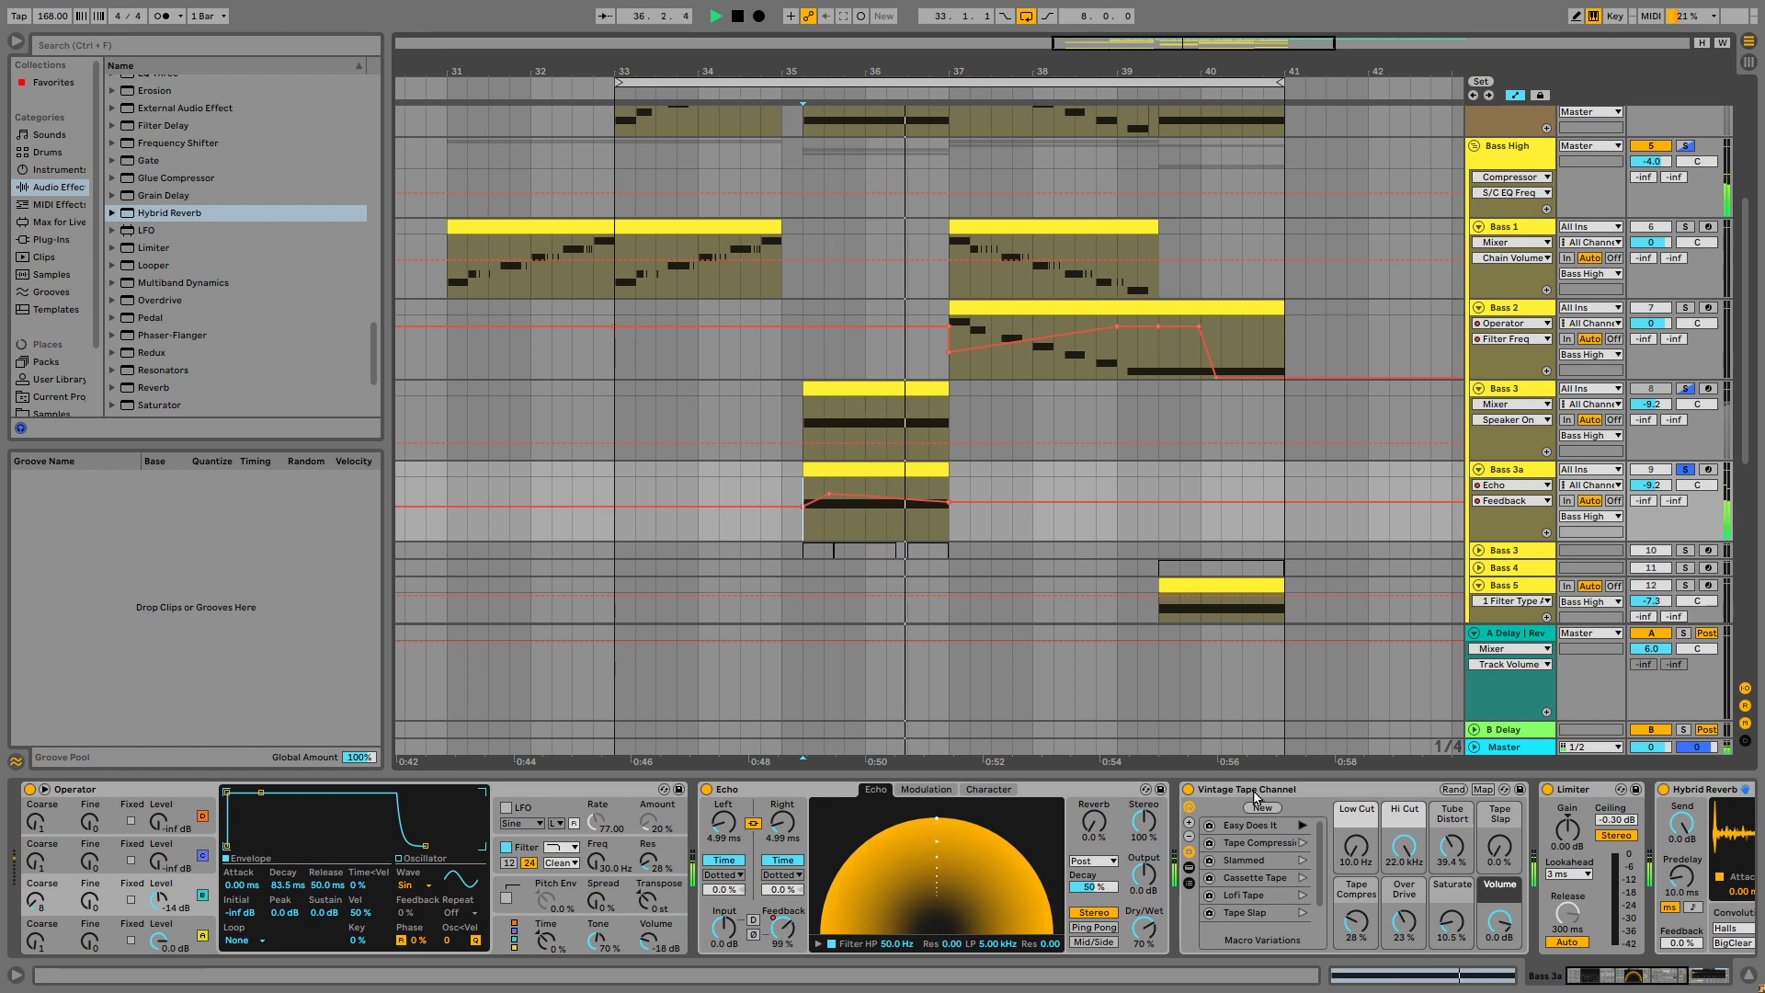
Try Vintage Tape Channel's Tape Slap variation with Tube Distort at 100 % and Over Drive at 23 % during playback.
key("space")
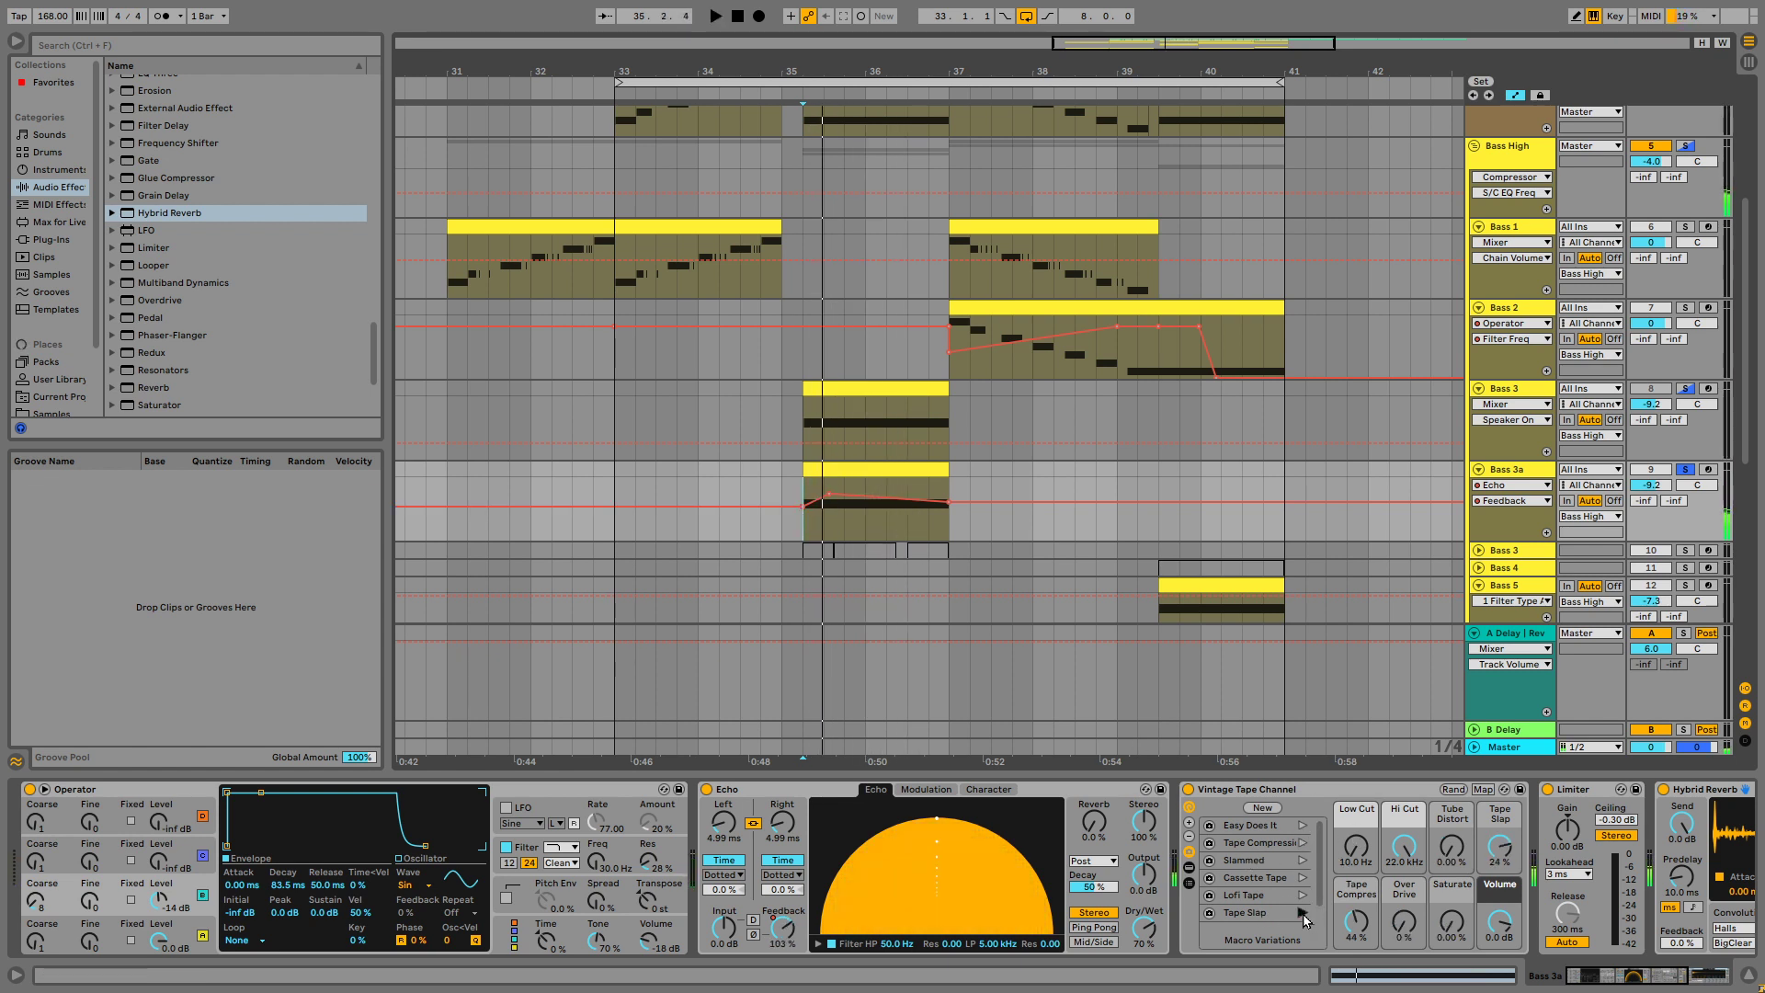
key("space")
left_click_drag(1451, 846, 1451, 735)
key("space")
key("space")
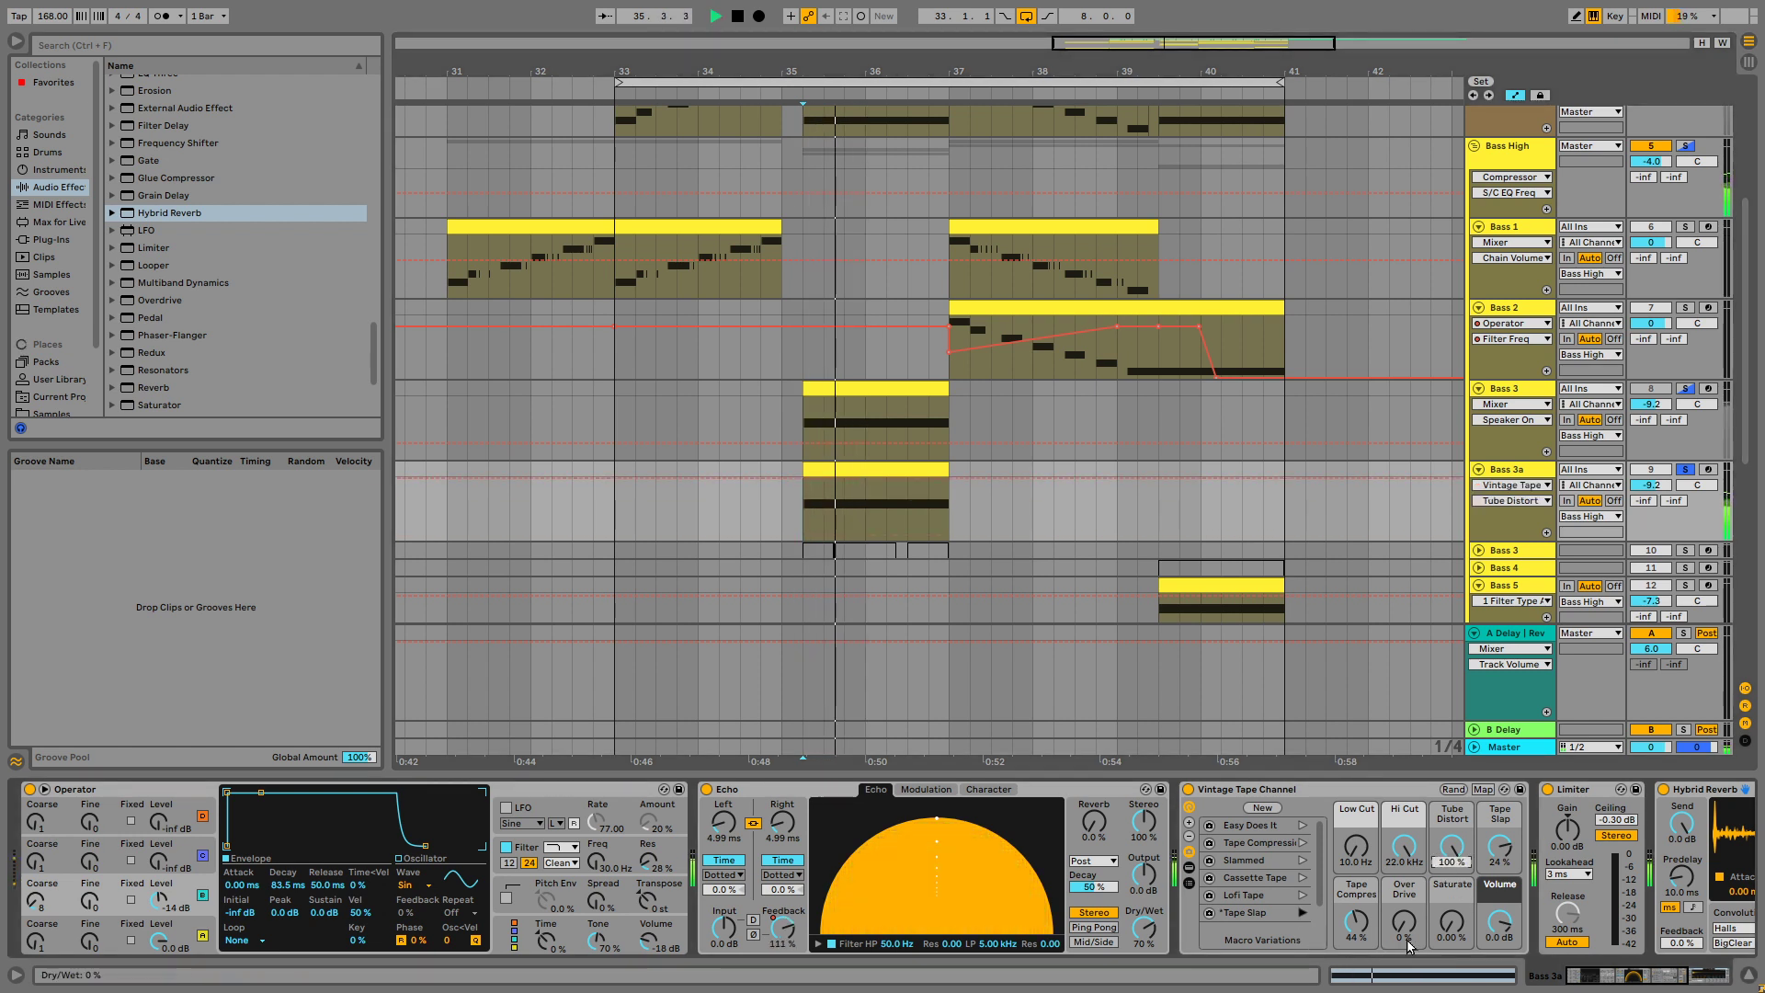
left_click_drag(1406, 936, 1407, 901)
key("space")
key("space")
key("space")
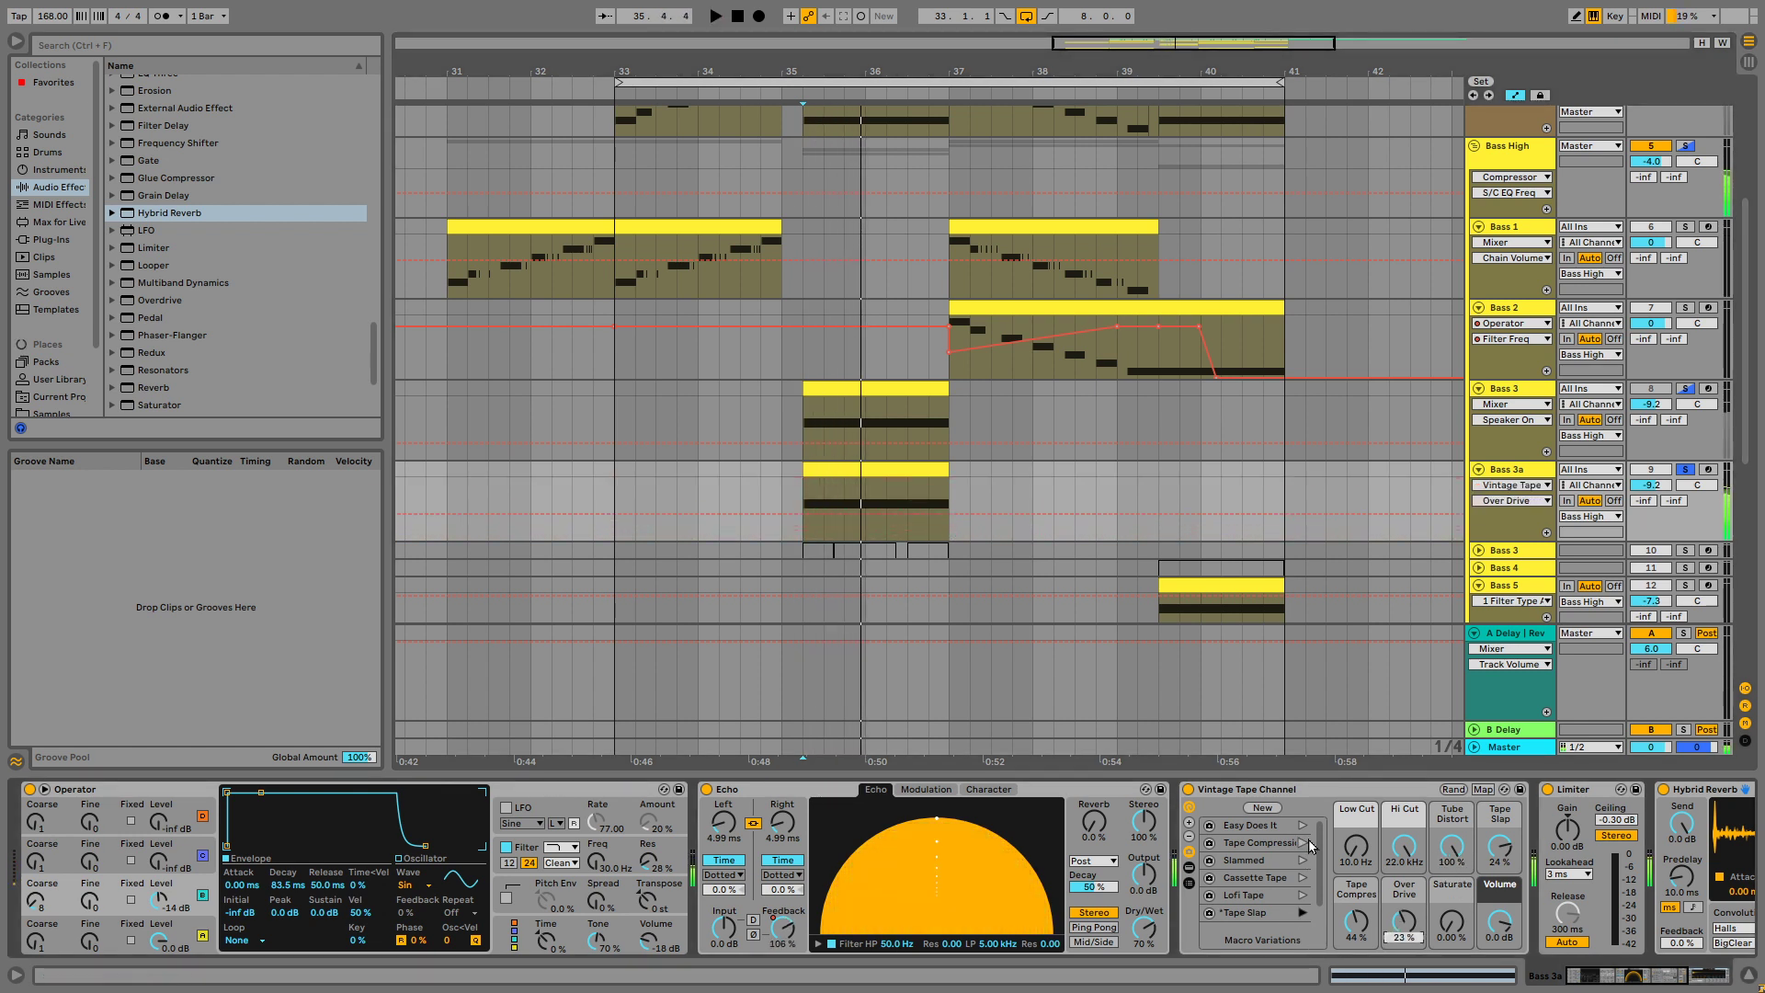
Audition Vintage Tape Channel's Slammed variation, and restore the Easy Does It variation.
left_click(1302, 859)
key("space")
key("space")
key("space")
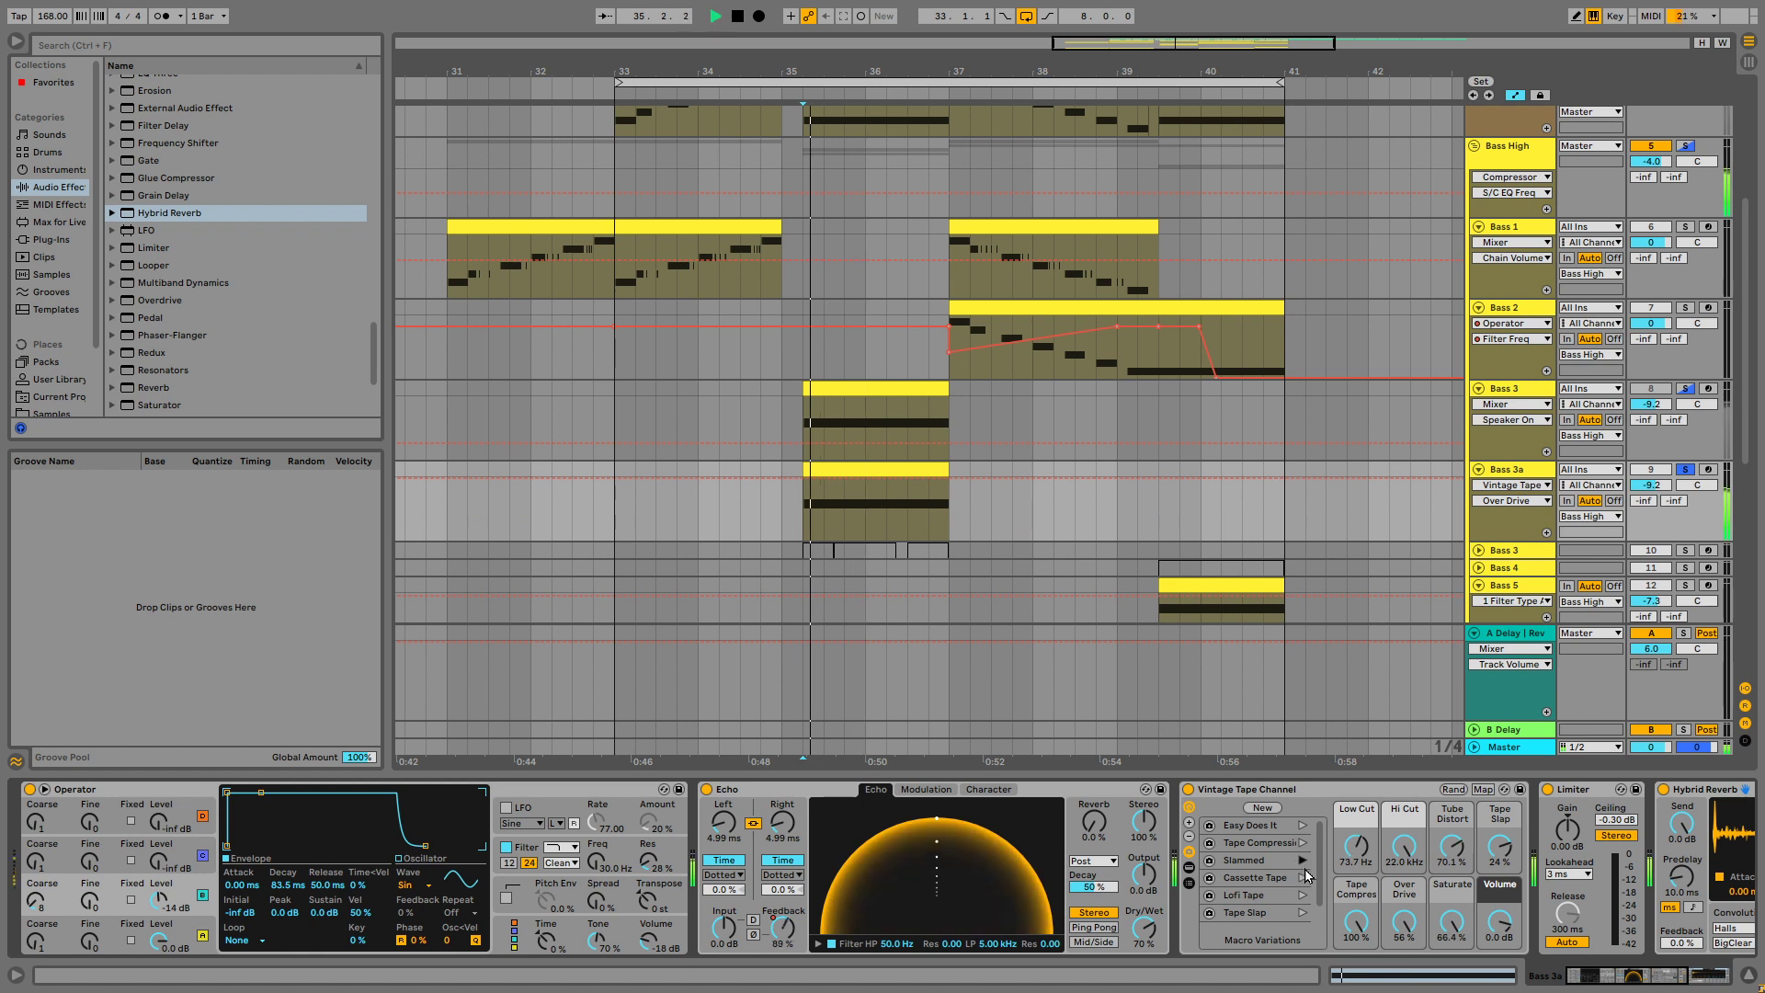
left_click(1302, 824)
key("space")
key("space")
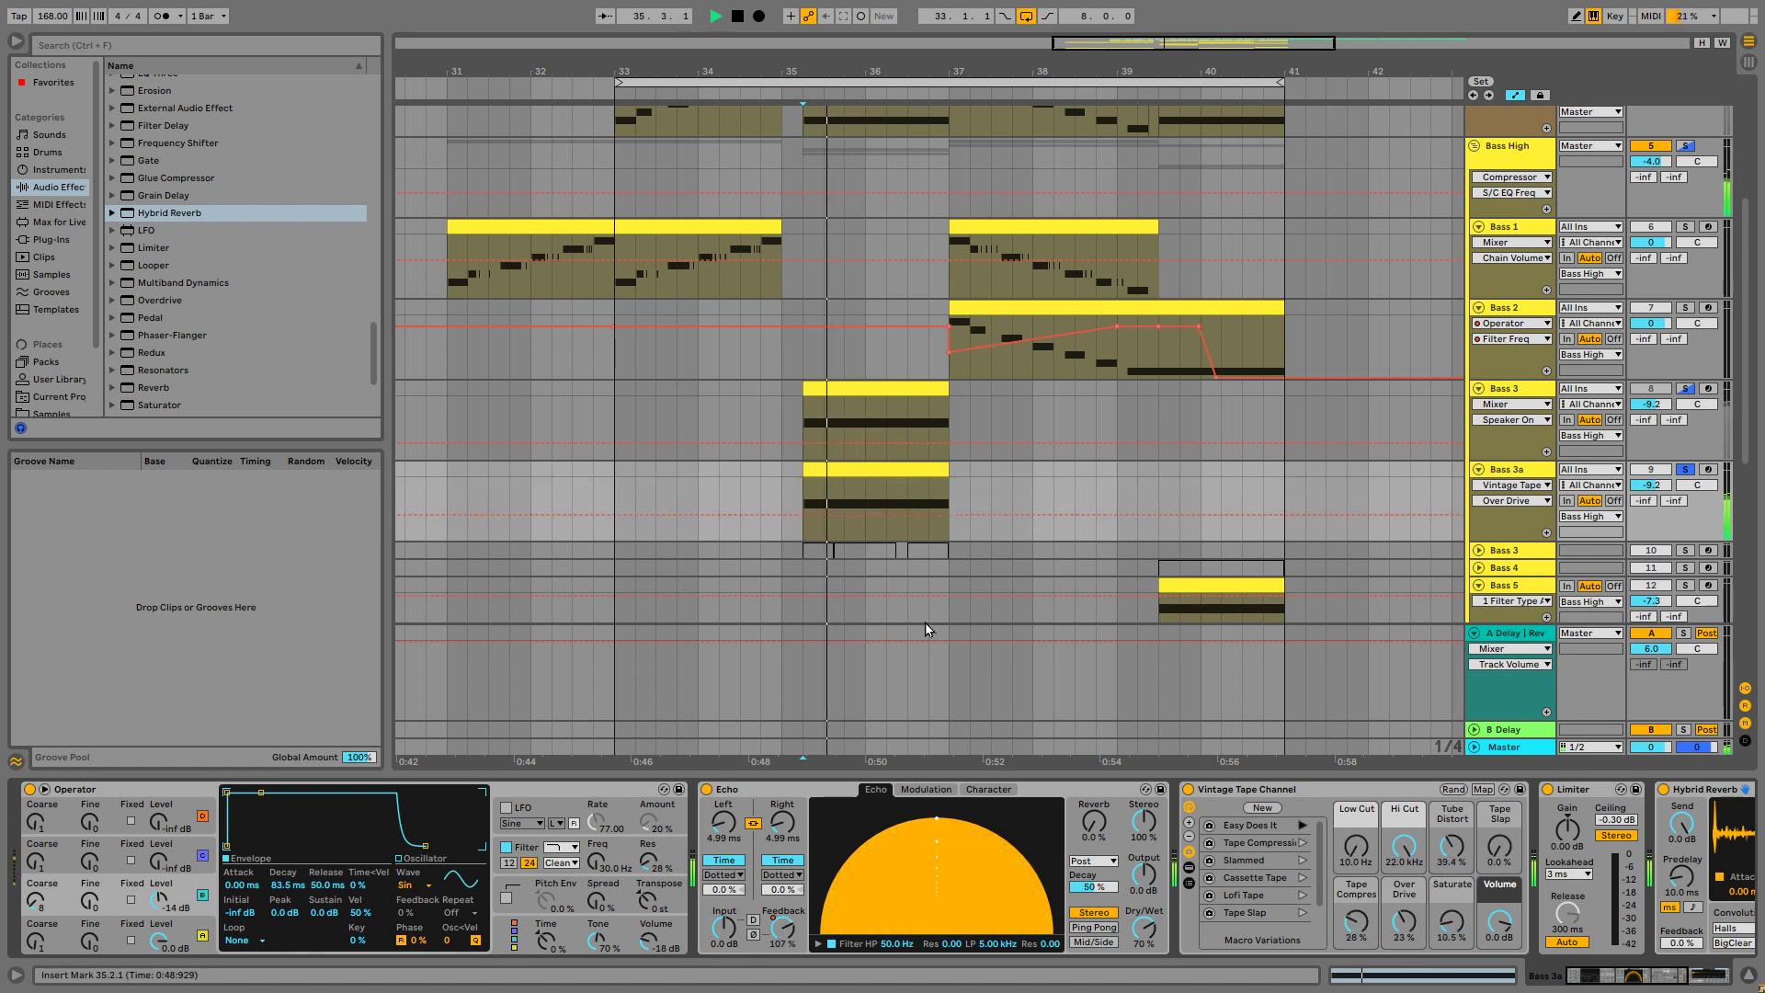
left_click(1089, 927)
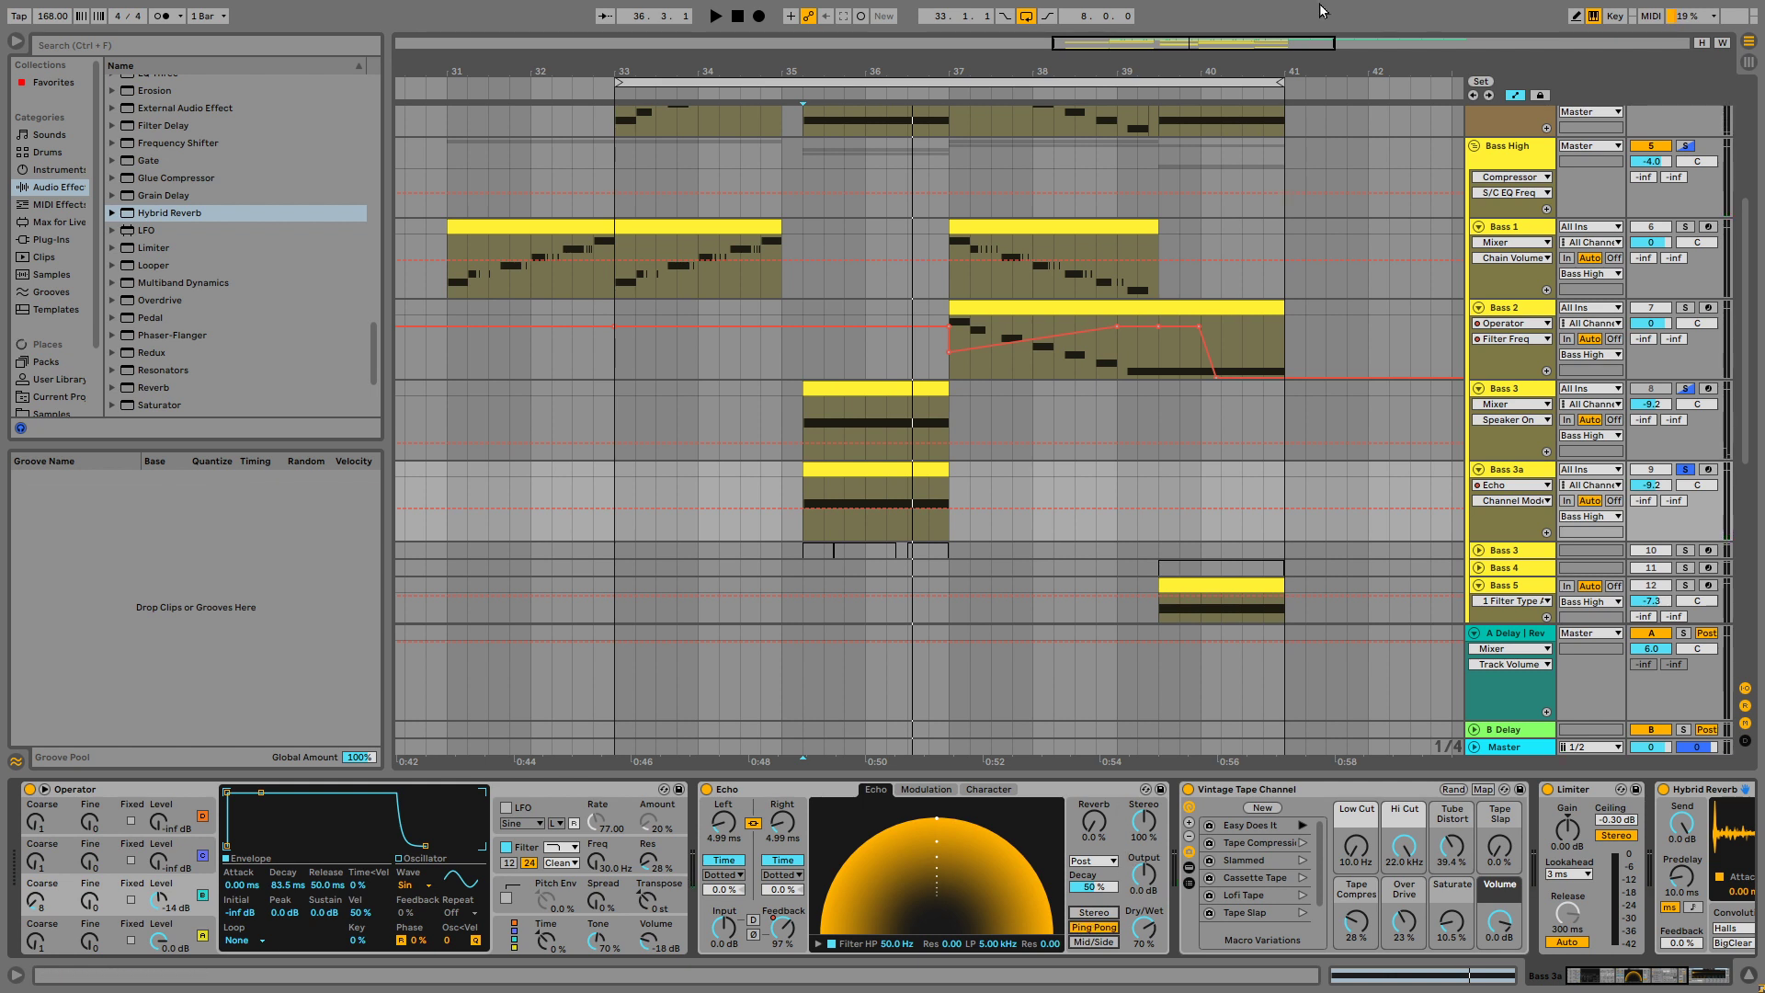
key("space")
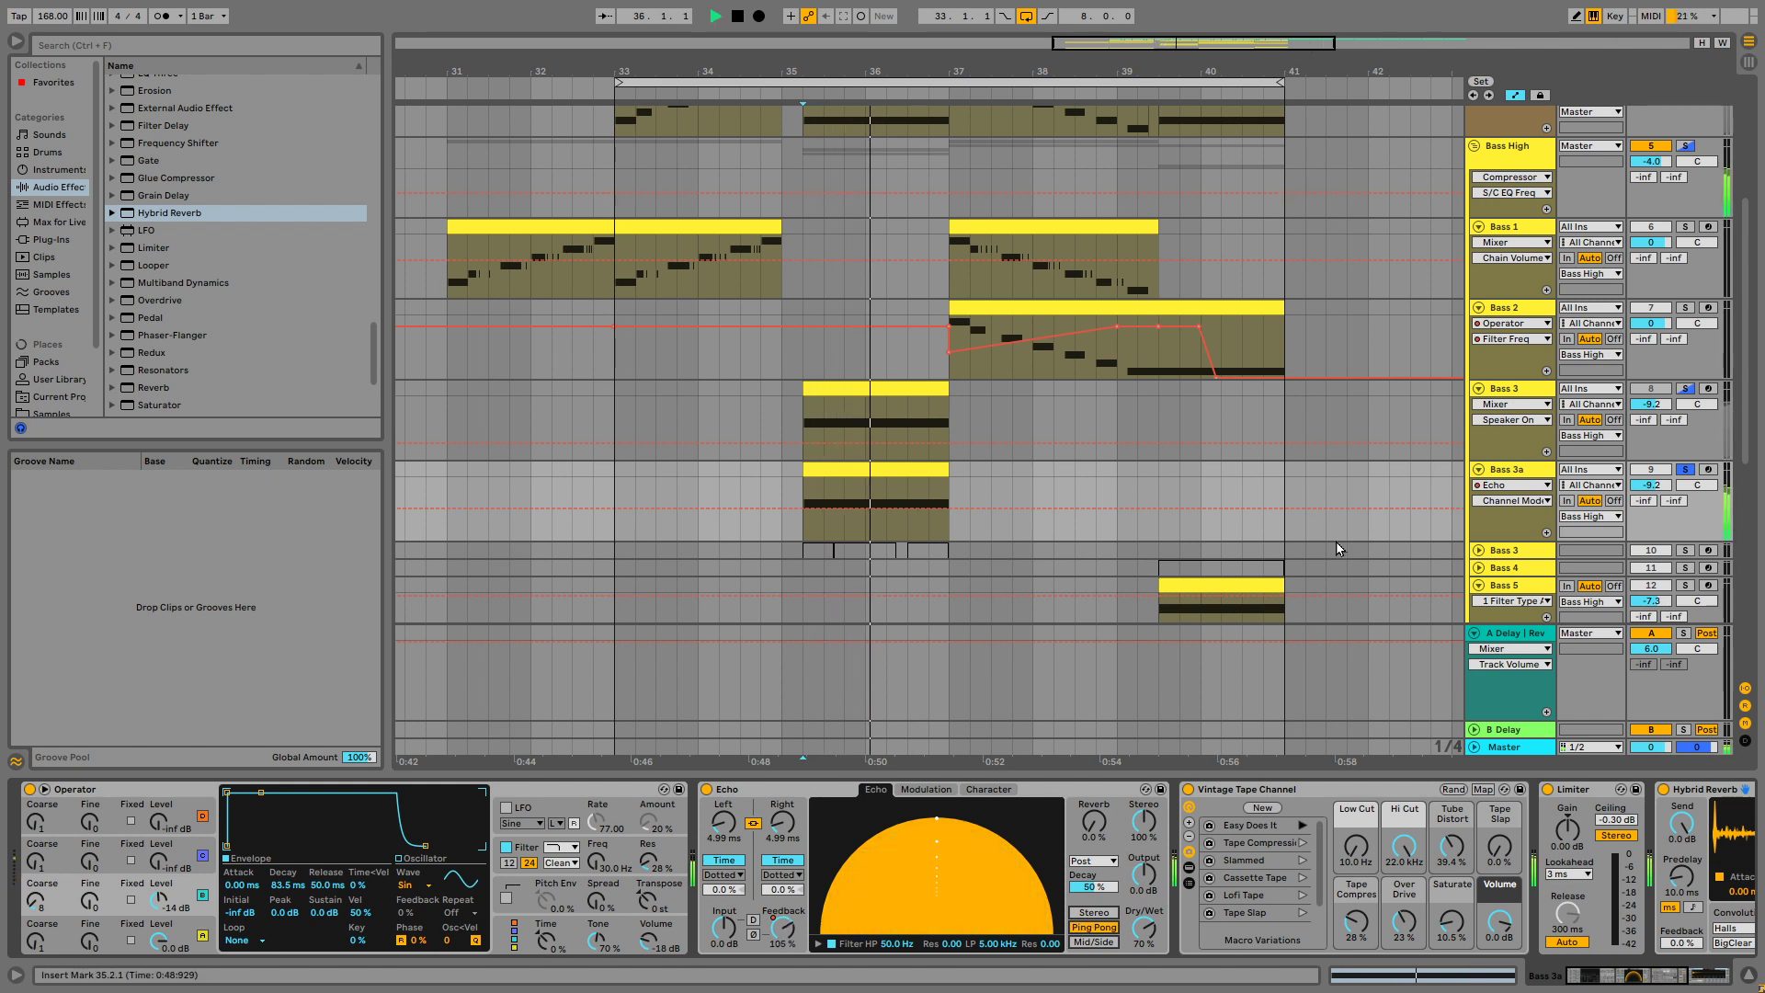
key("space")
key("space")
key("space")
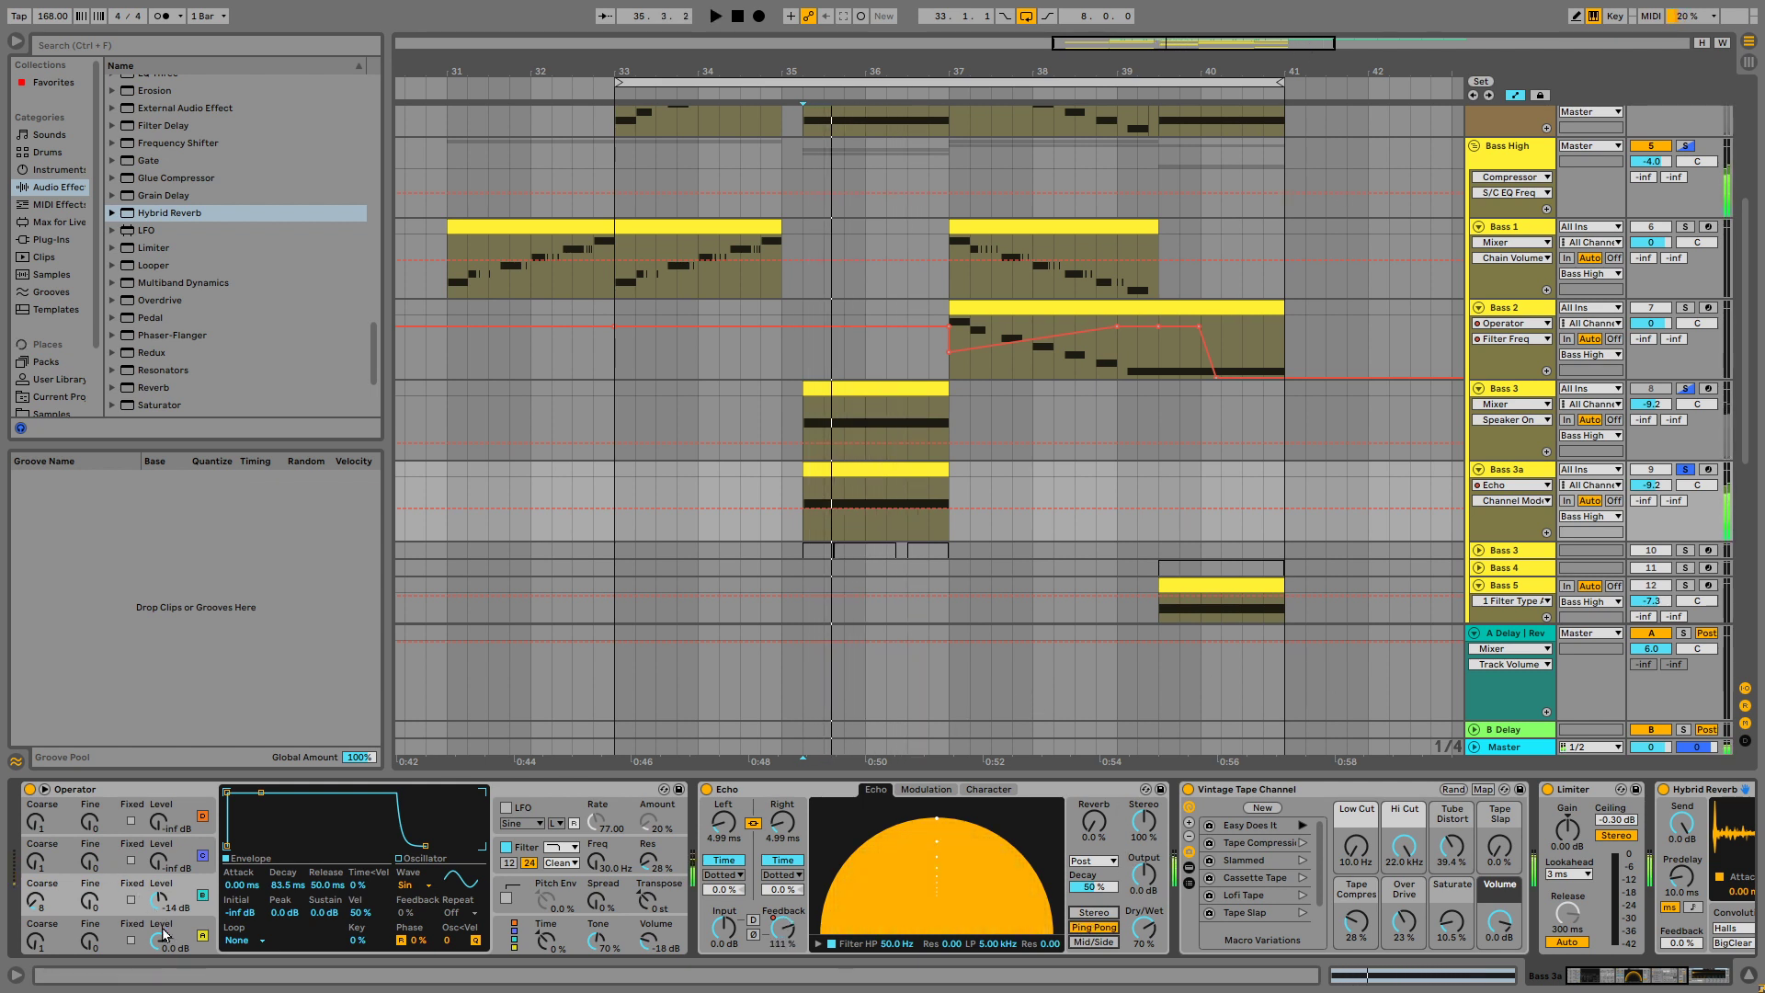
Lower oscillator B's level in Operator to -23 dB while playing the clip.
key("space")
key("space")
left_click_drag(158, 900, 158, 932)
key("space")
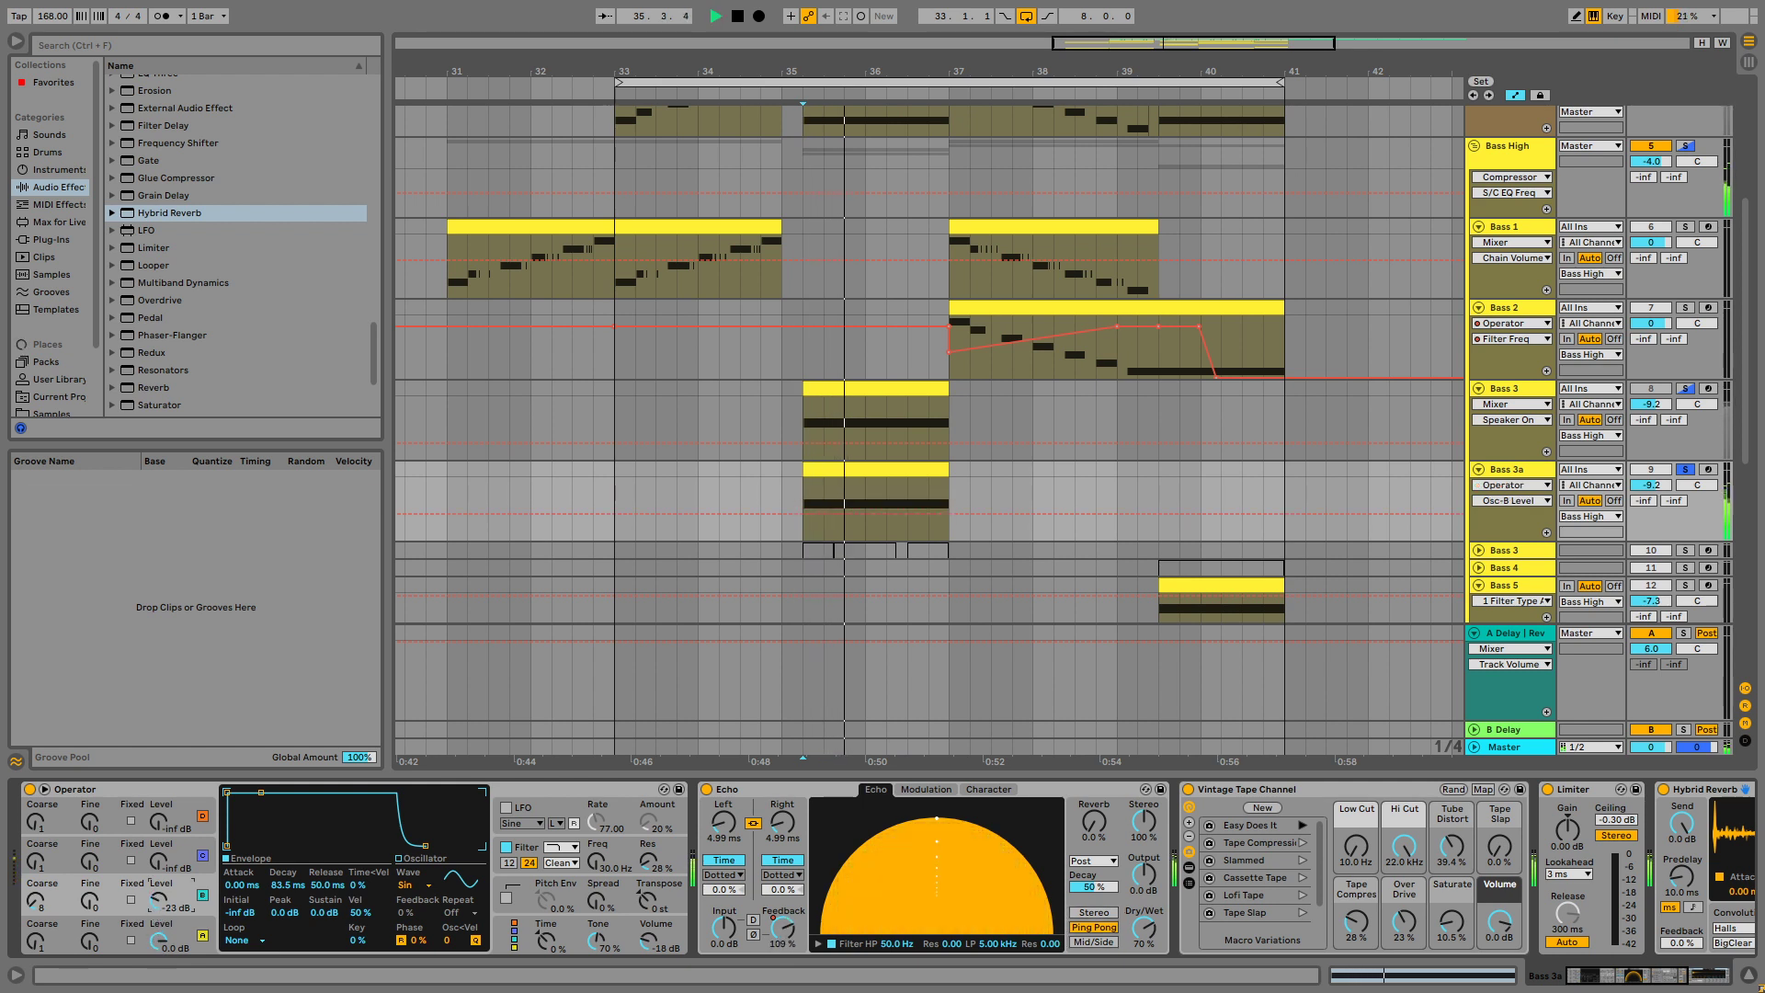
Set oscillator A's Coarse tuning in Operator to 0.5 while auditioning the Bass 3a clip.
key("space")
key("space")
left_click_drag(41, 944, 40, 951)
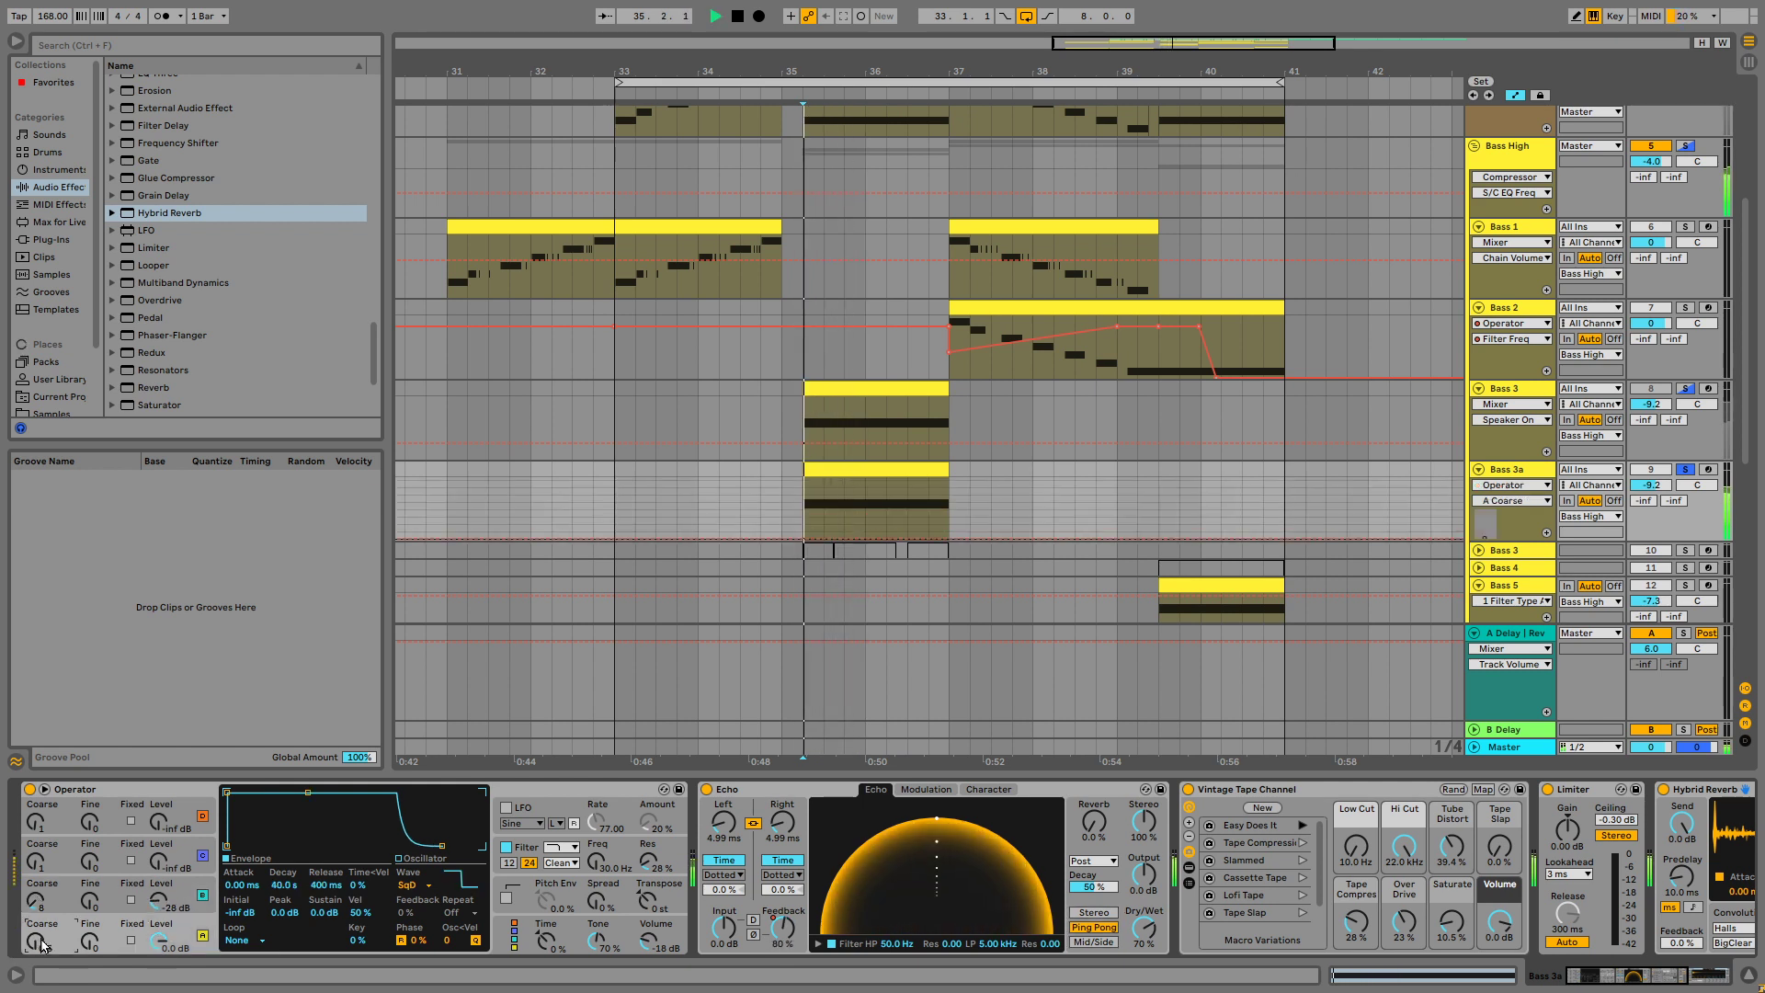
key("space")
Raise oscillator B's level in Operator to -21 dB and audition the clip repeatedly.
left_click(163, 908)
key("space")
key("space")
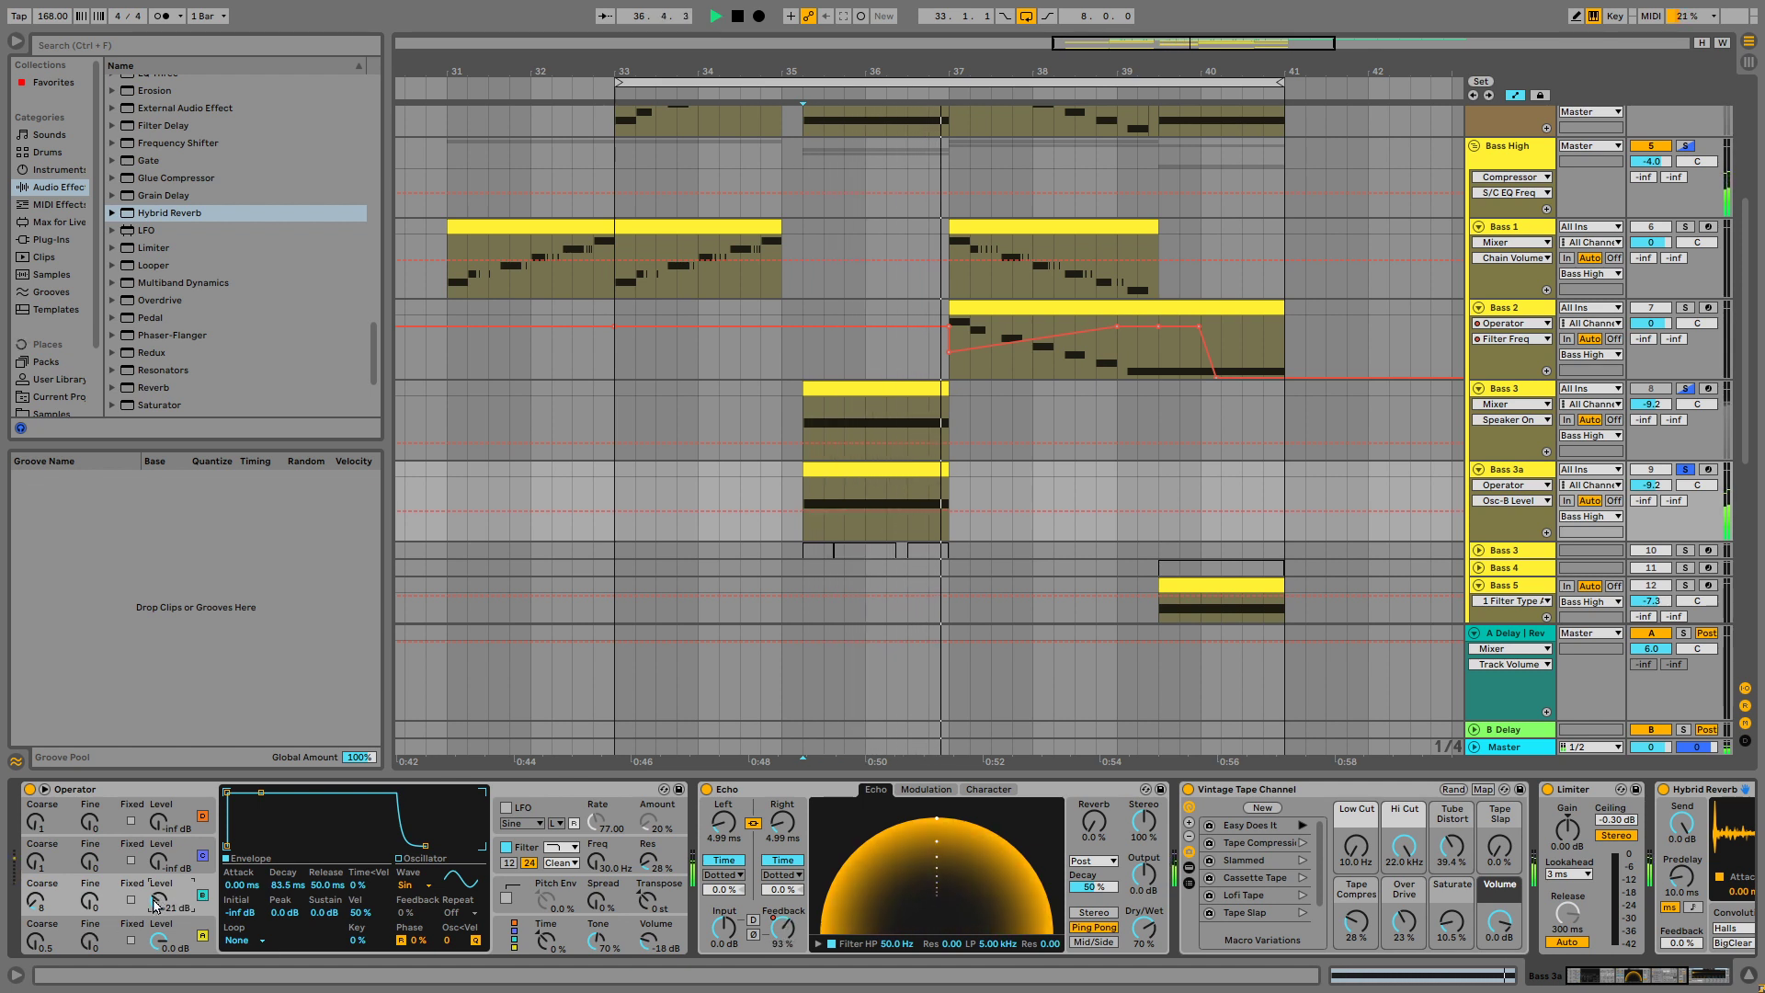
key("space")
key("space")
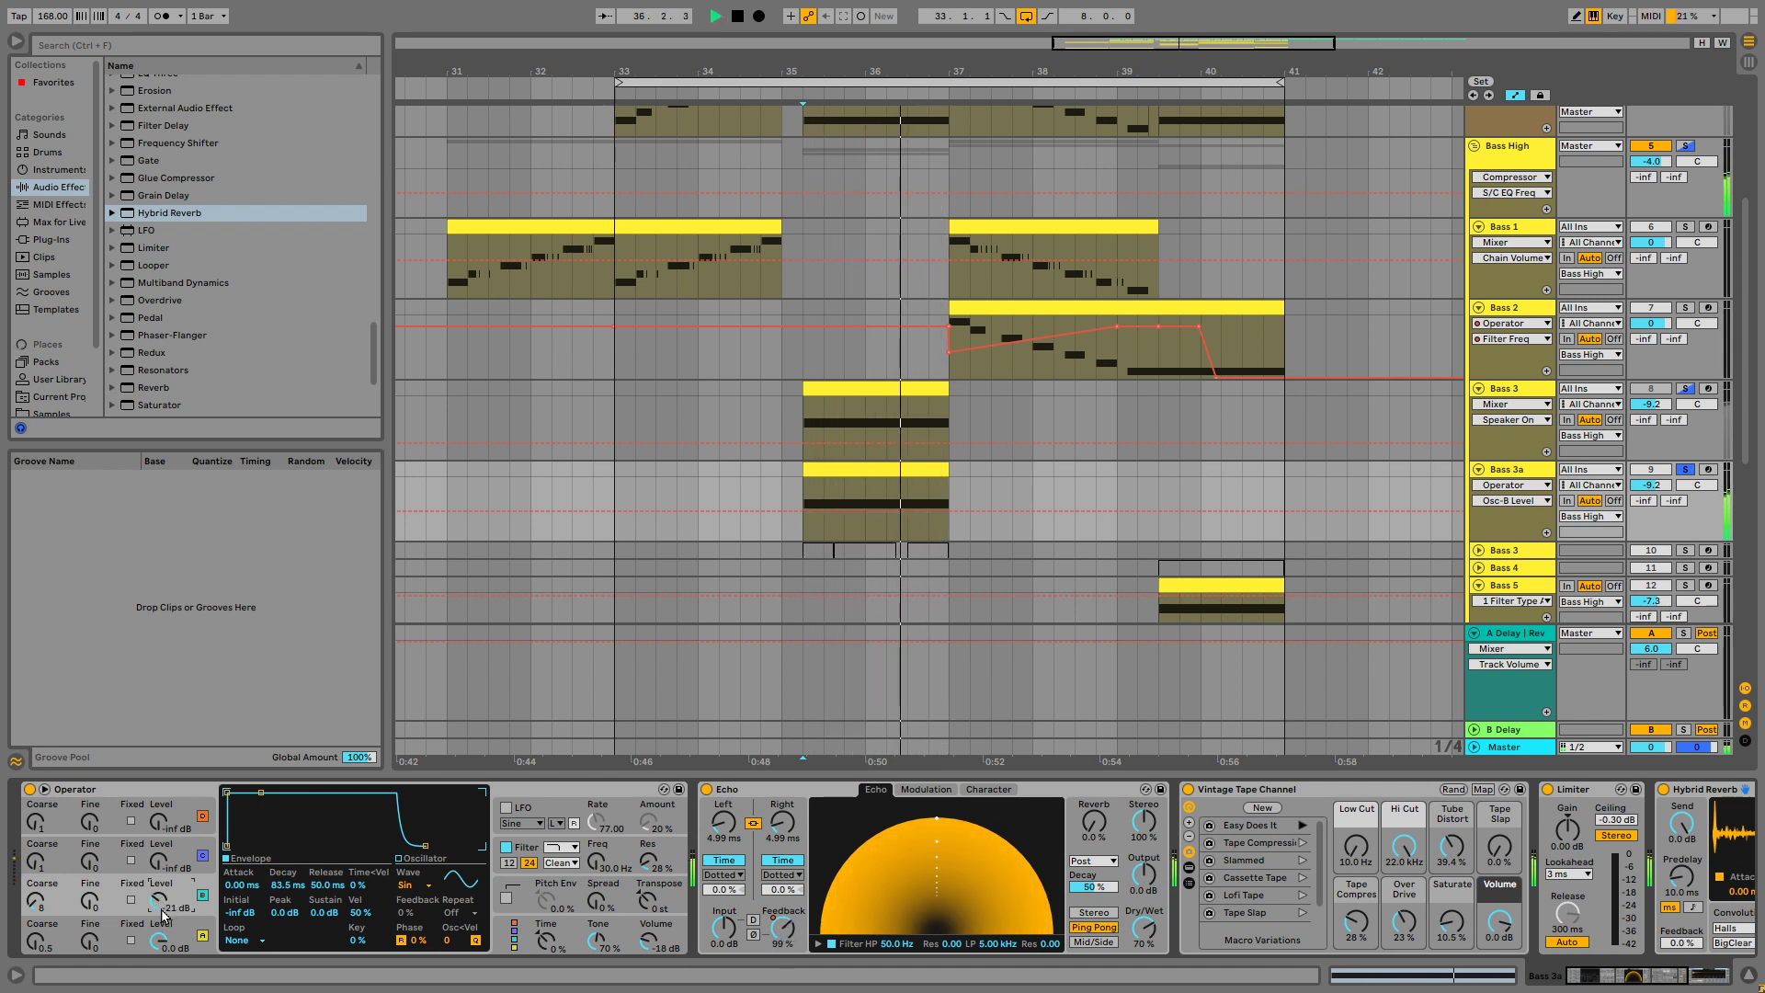
key("space")
key("space")
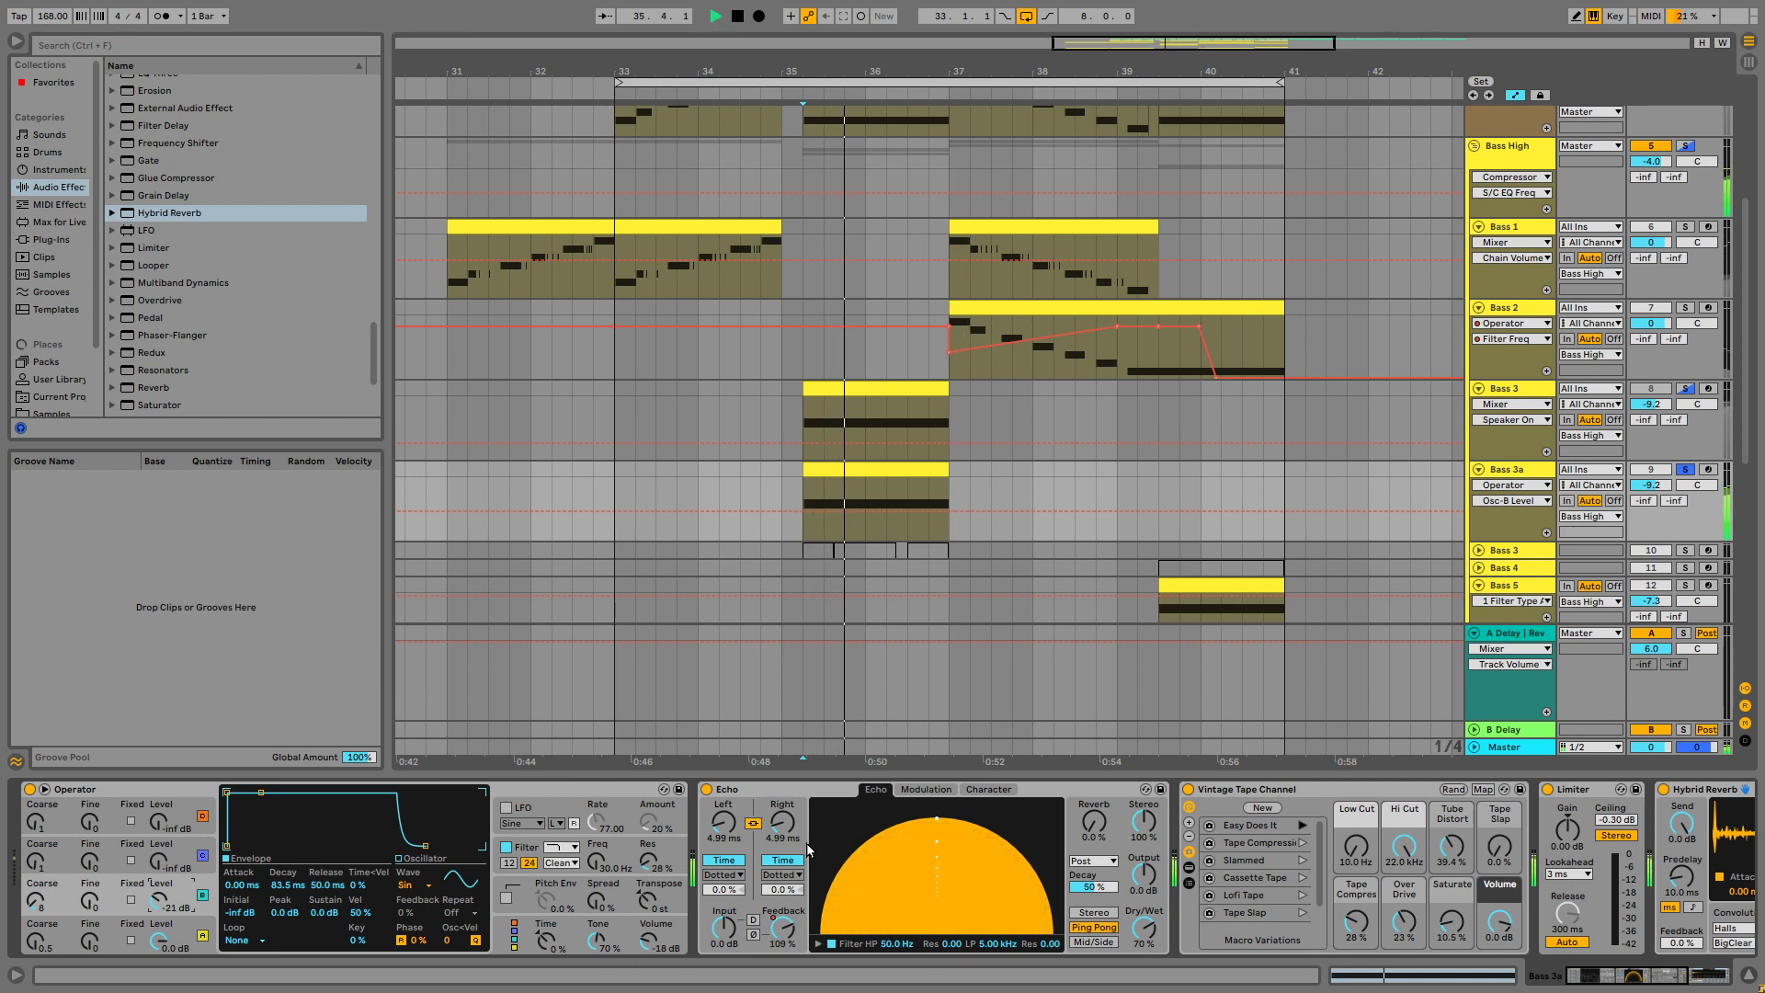
key("space")
Lower the Bass 3a track volume to -13.3 dB.
scroll(1396, 879, "right", 6)
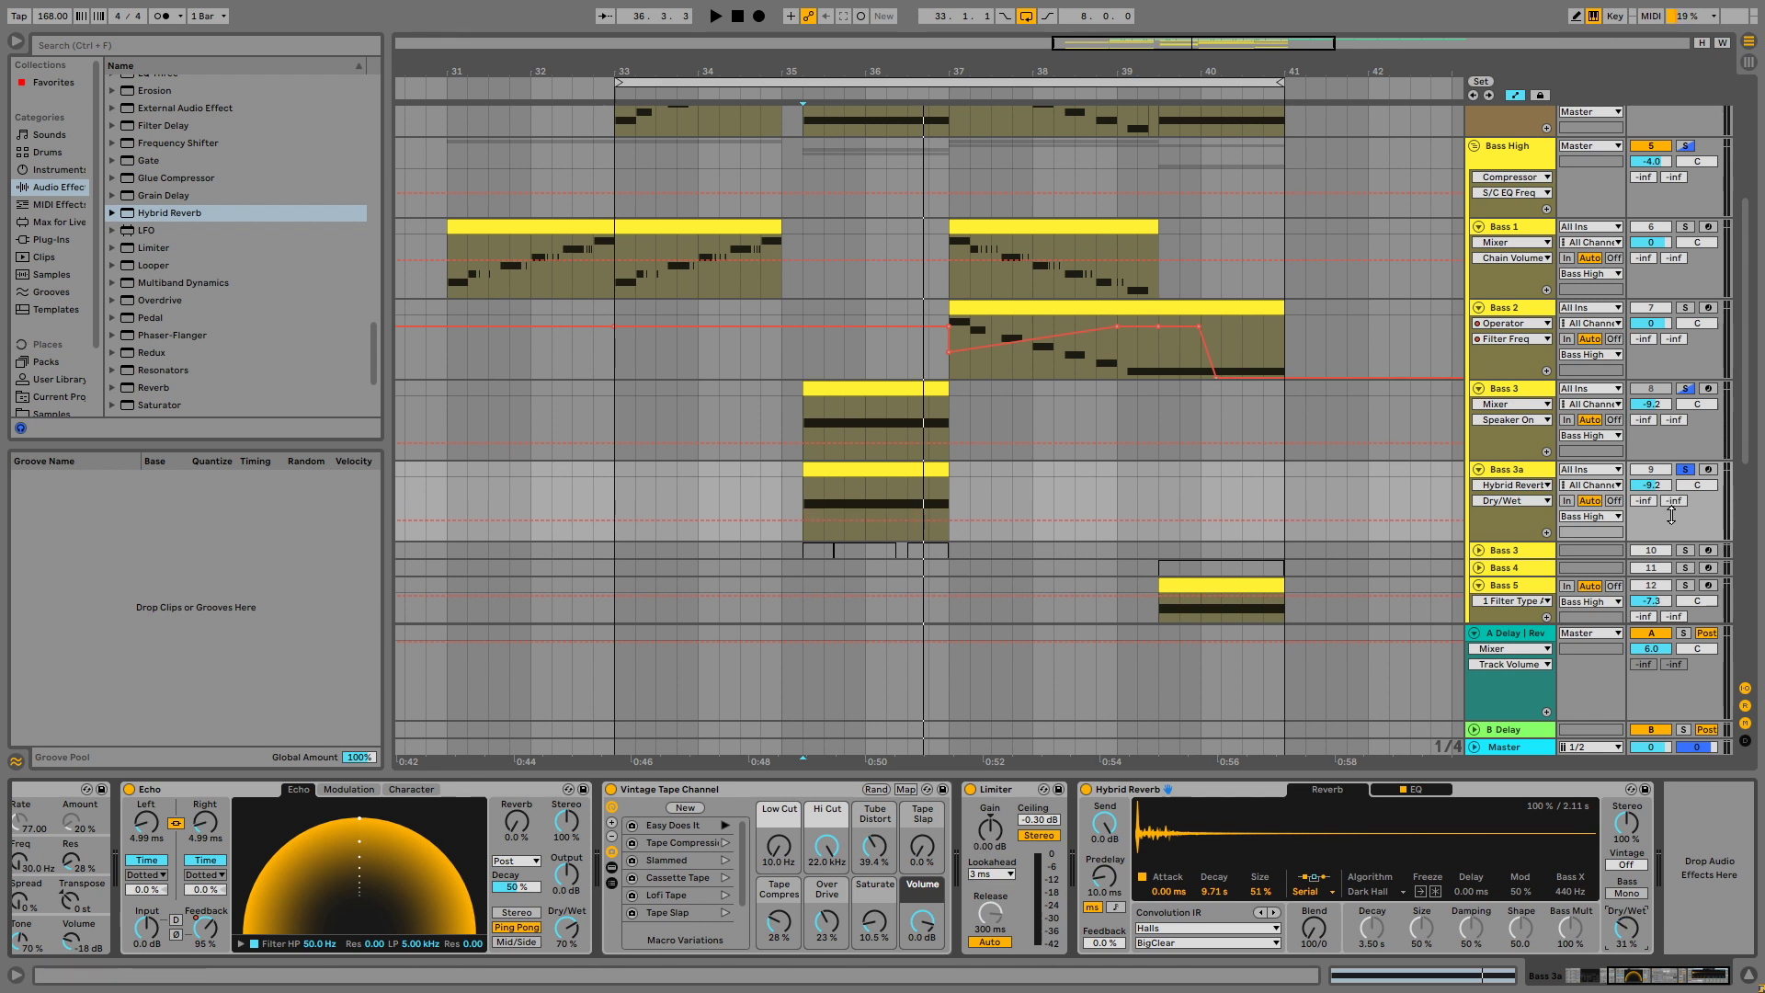
left_click_drag(1651, 485, 1650, 501)
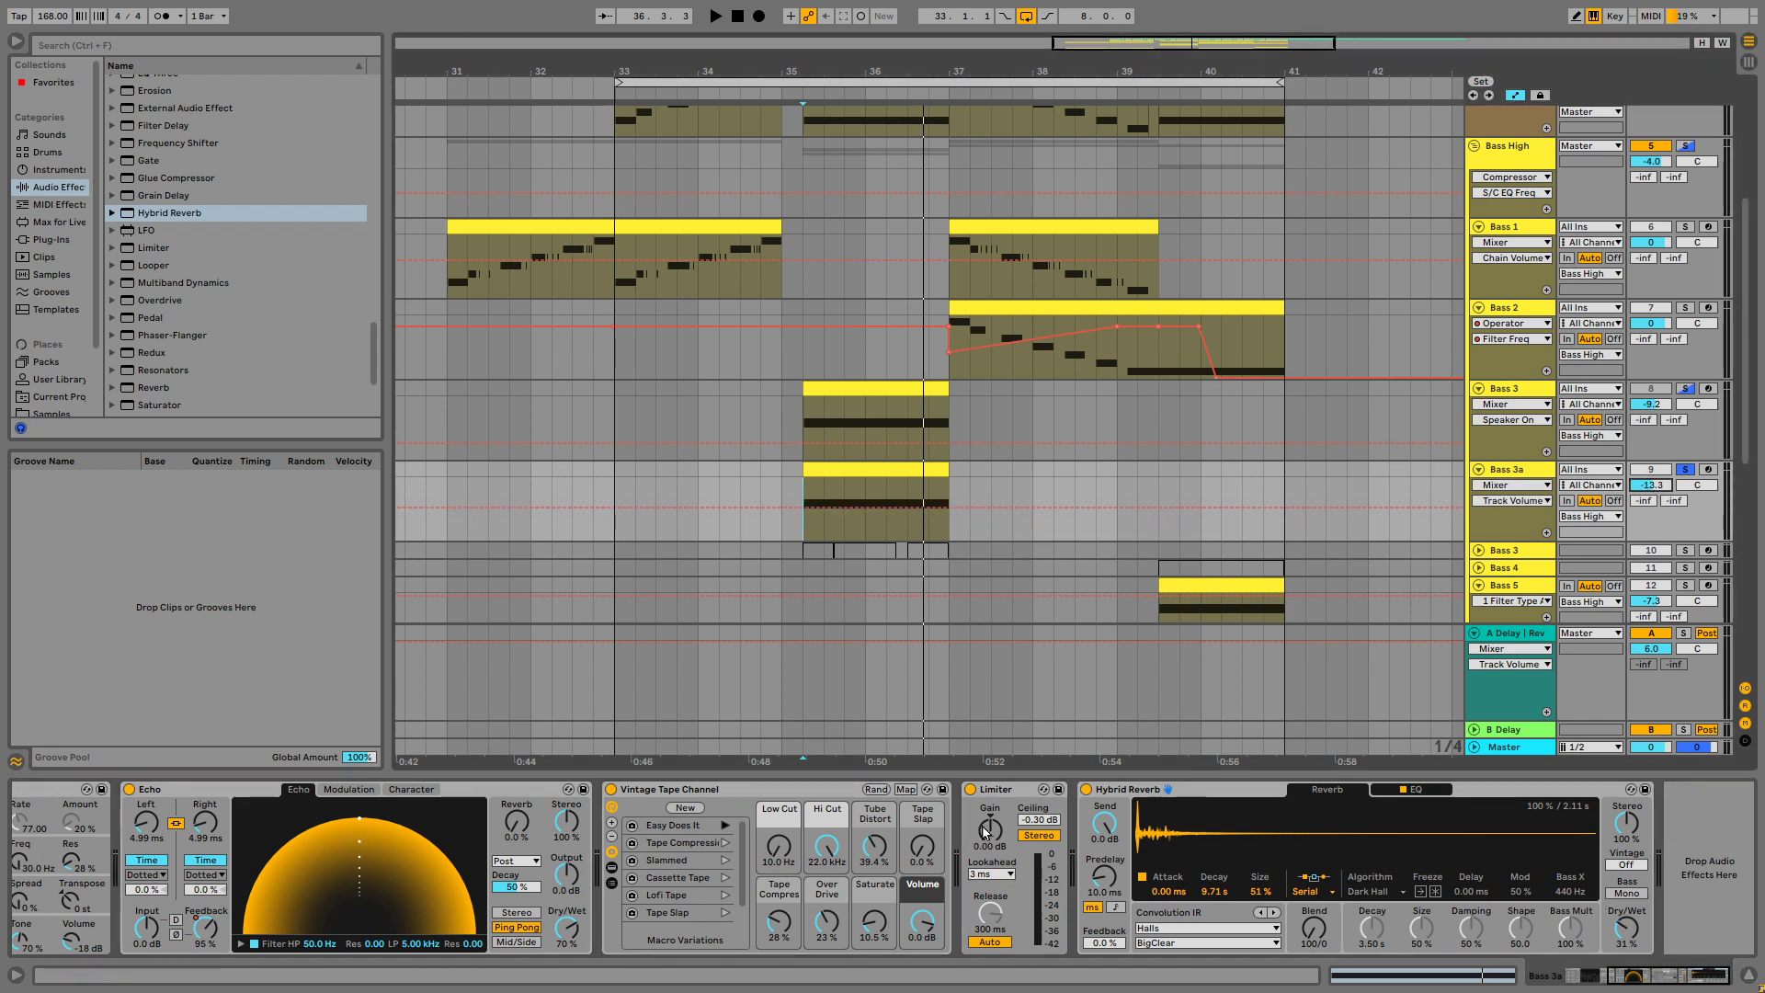
Try the Limiter's gain at 17.4 dB during playback, and undo the change.
key("space")
left_click_drag(985, 830, 985, 768)
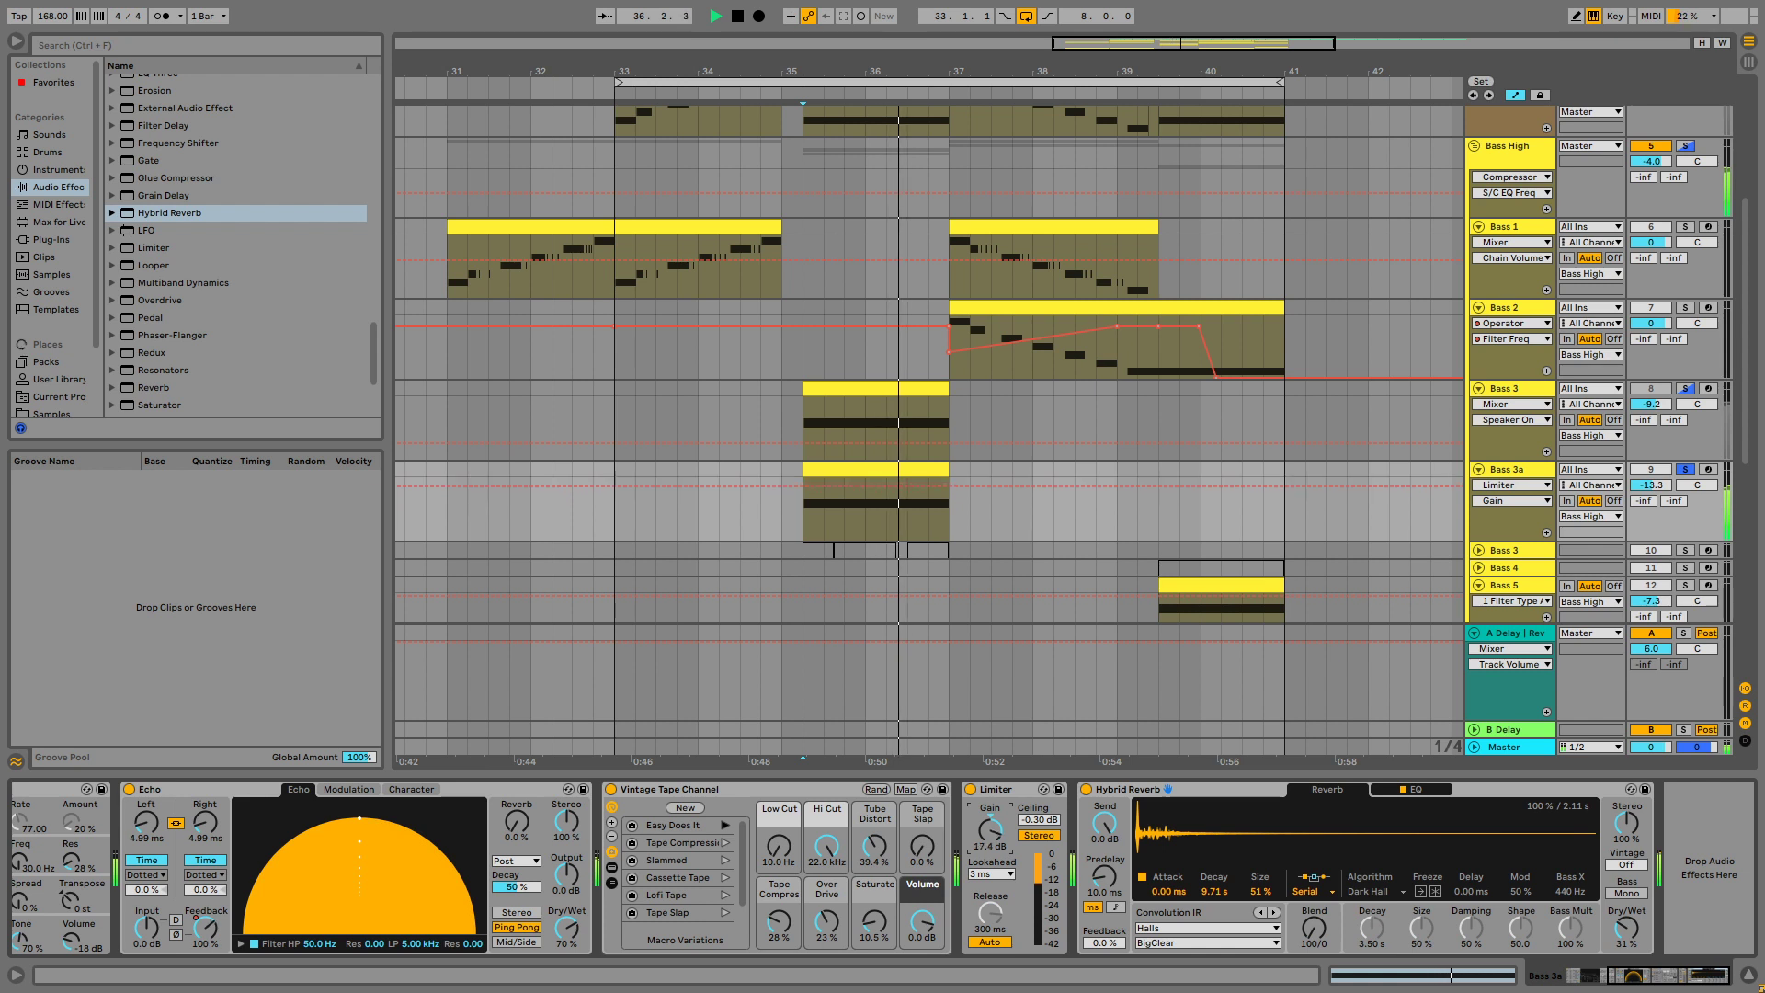
key("ctrl+z")
key("space")
Set Vintage Tape Channel's Tube Distort to 32.3 % and Over Drive to 37 % while auditioning the clip.
scroll(825, 908, "left", 5)
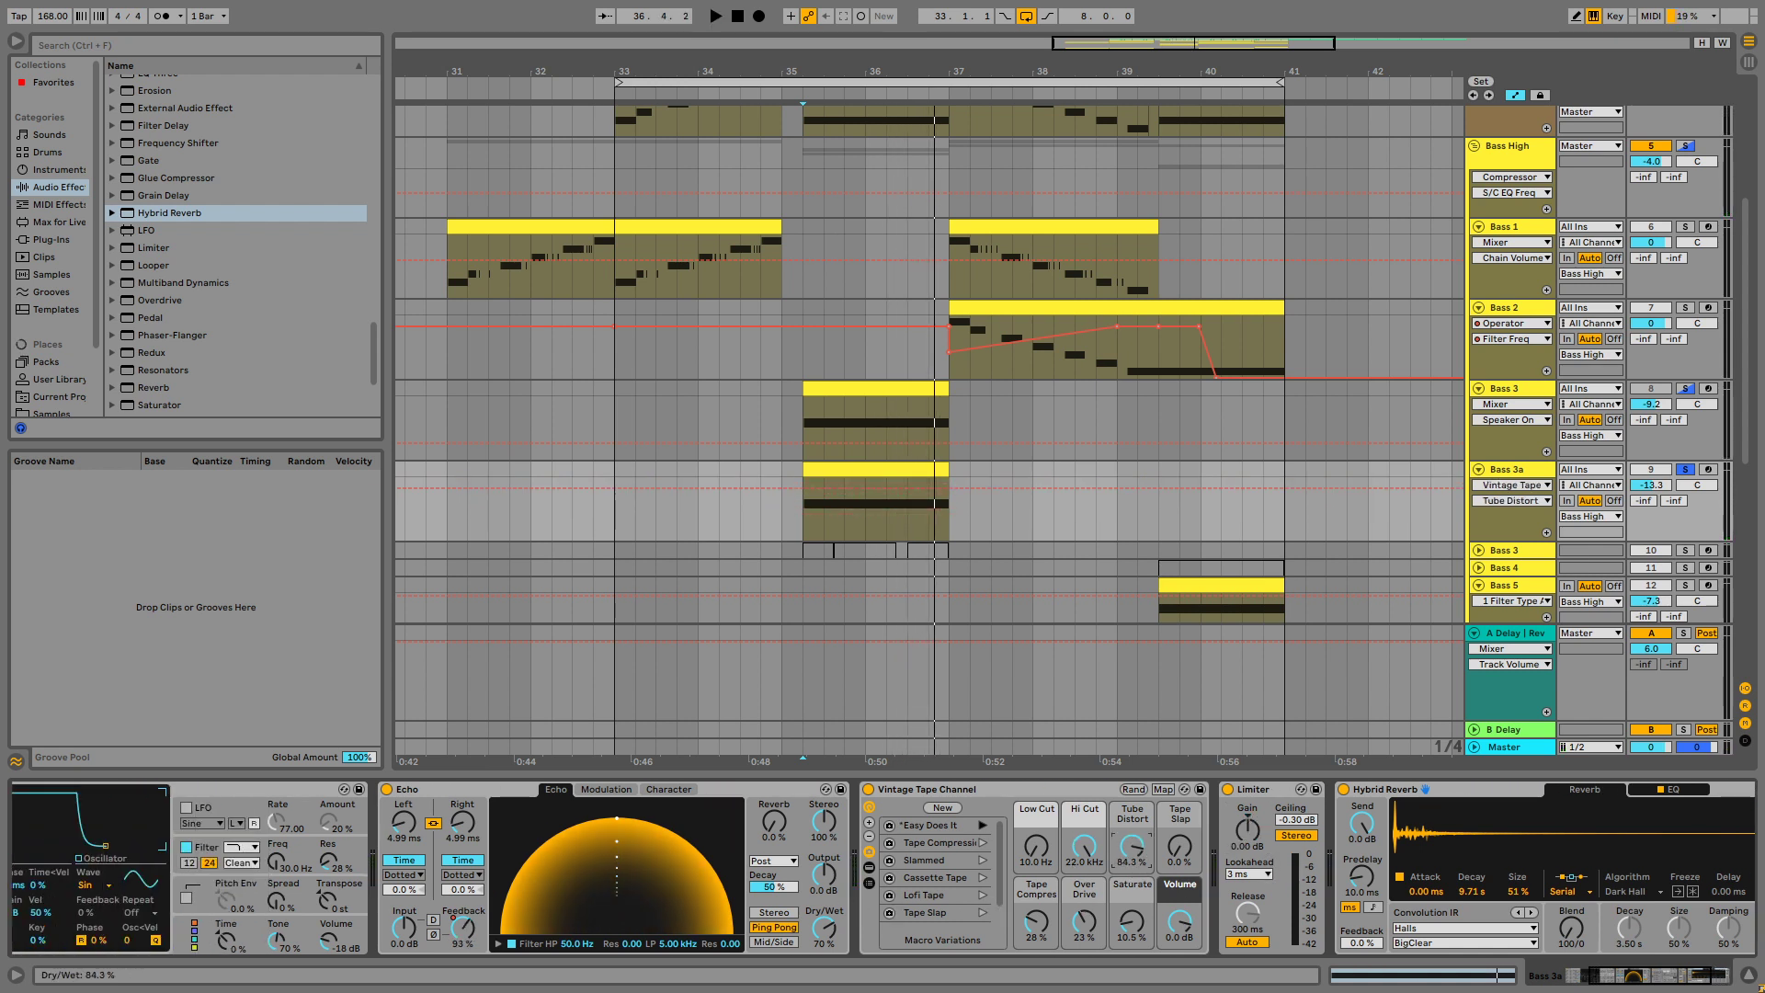
key("space")
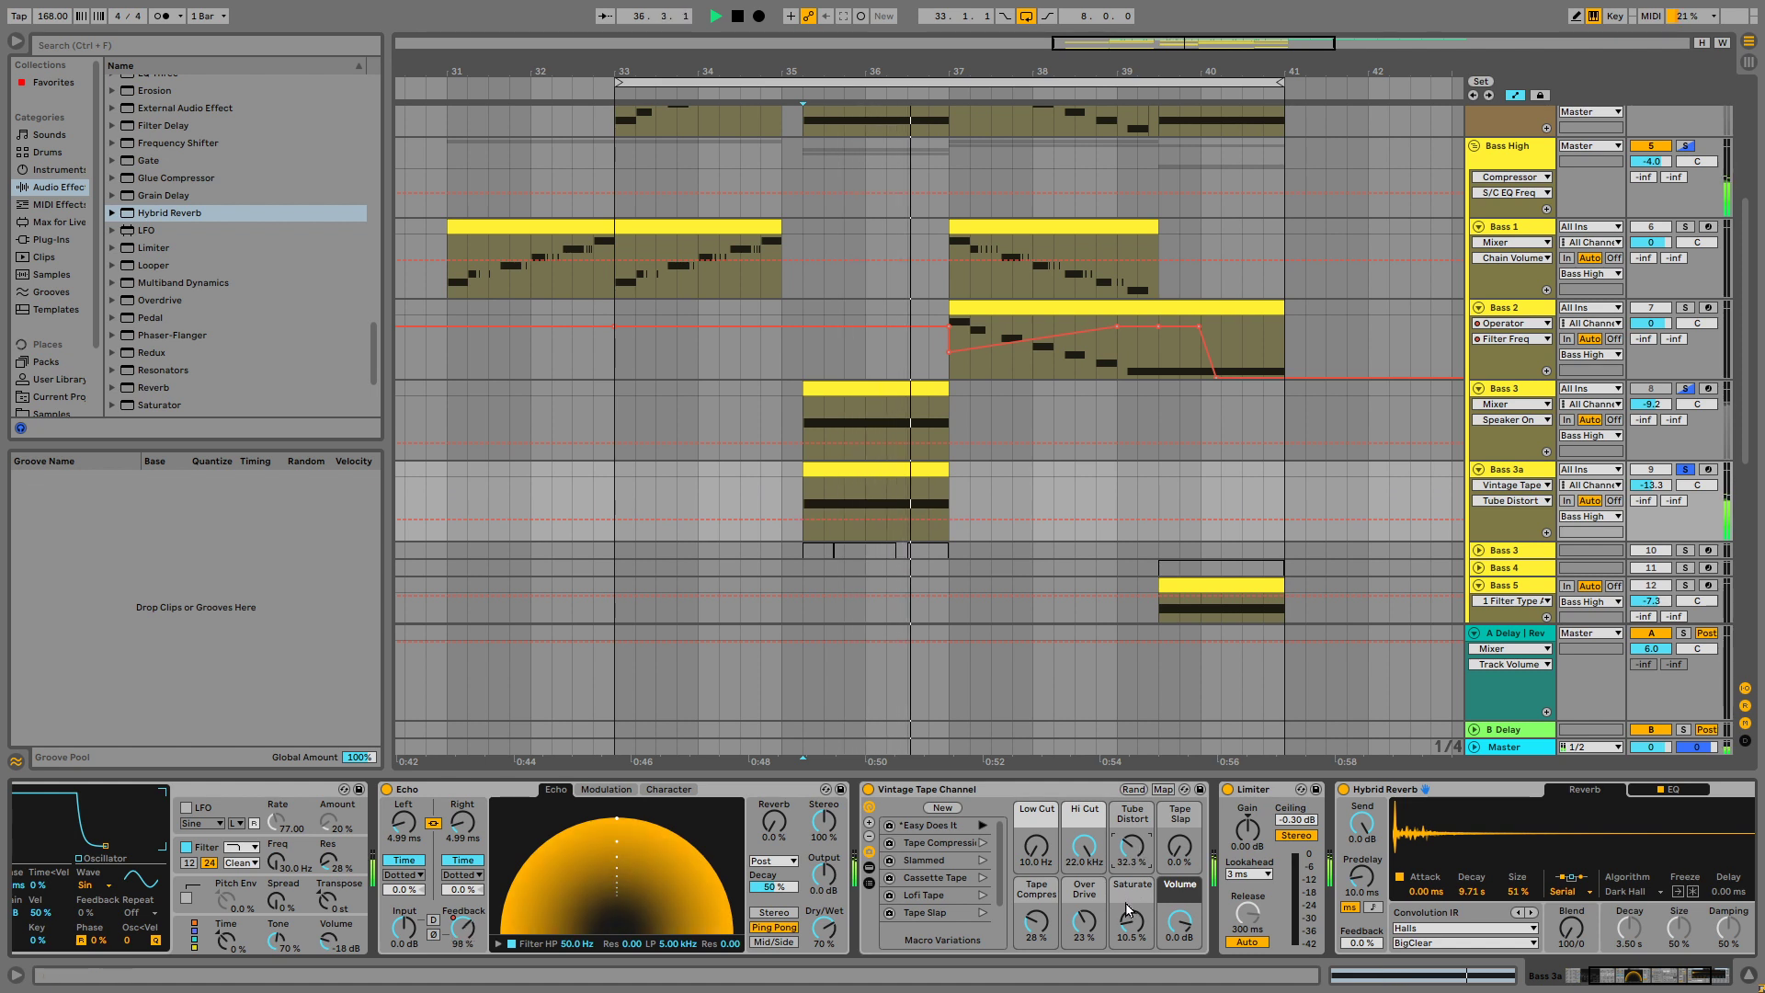
key("space")
key("space")
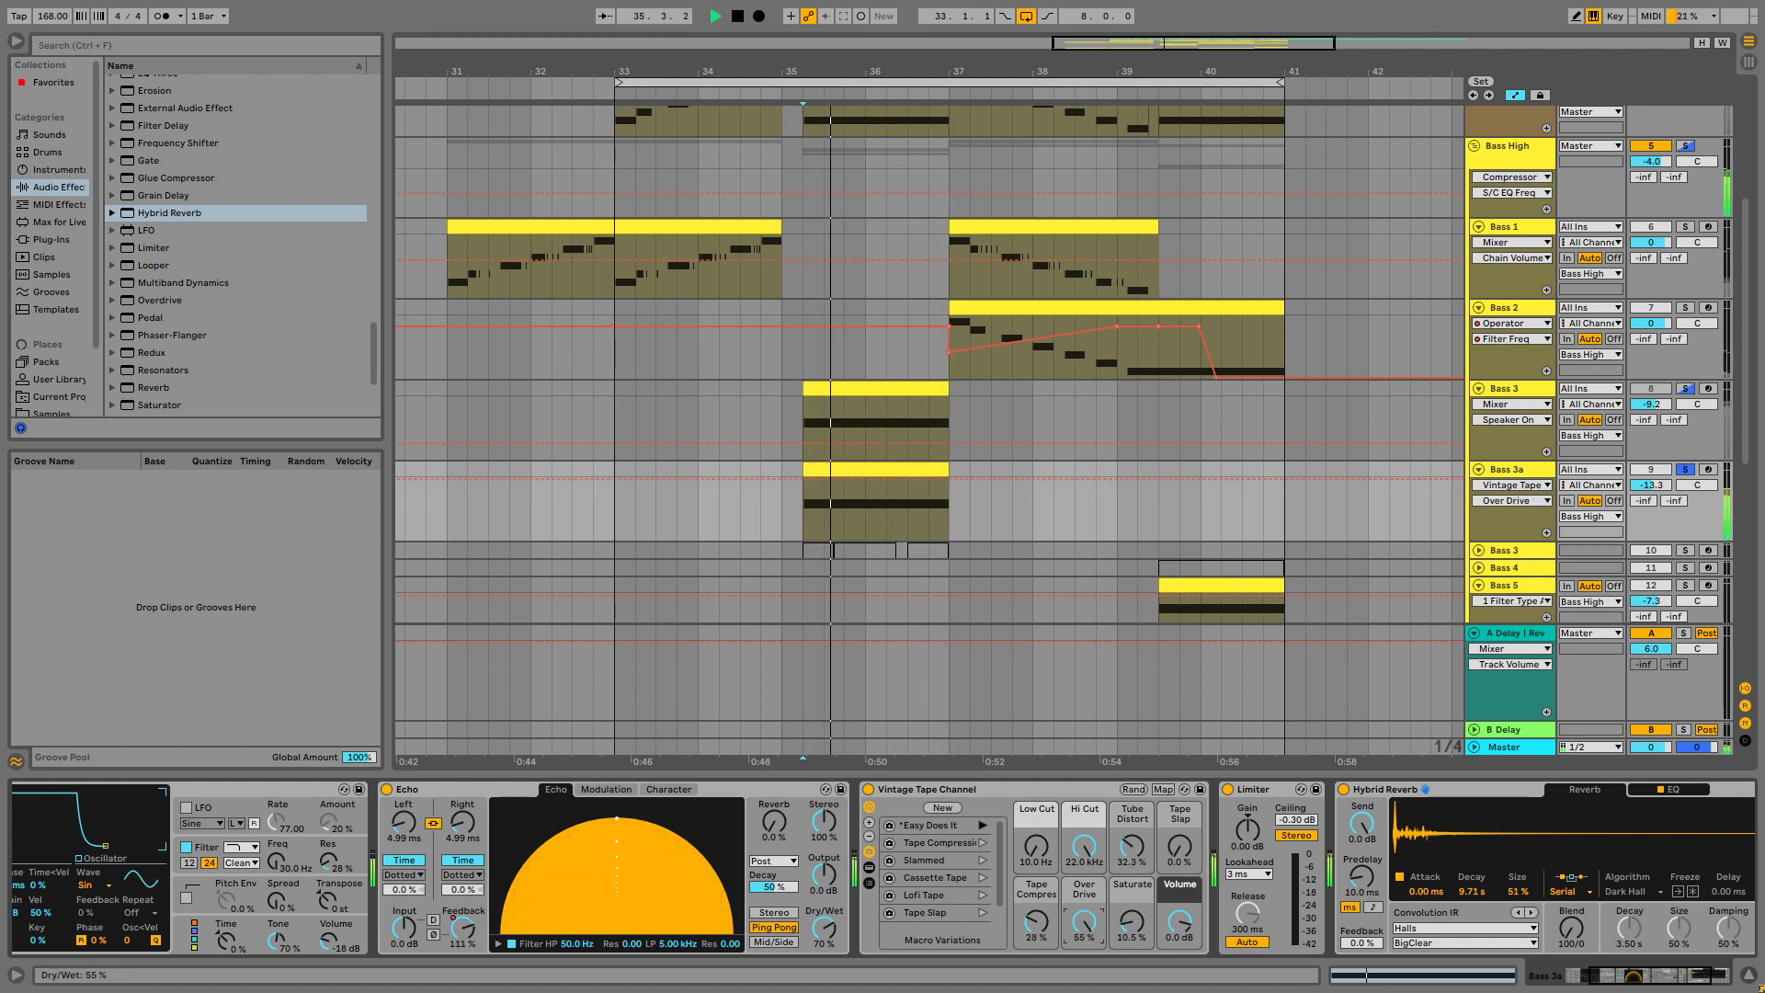
scroll(592, 880, "up", 5)
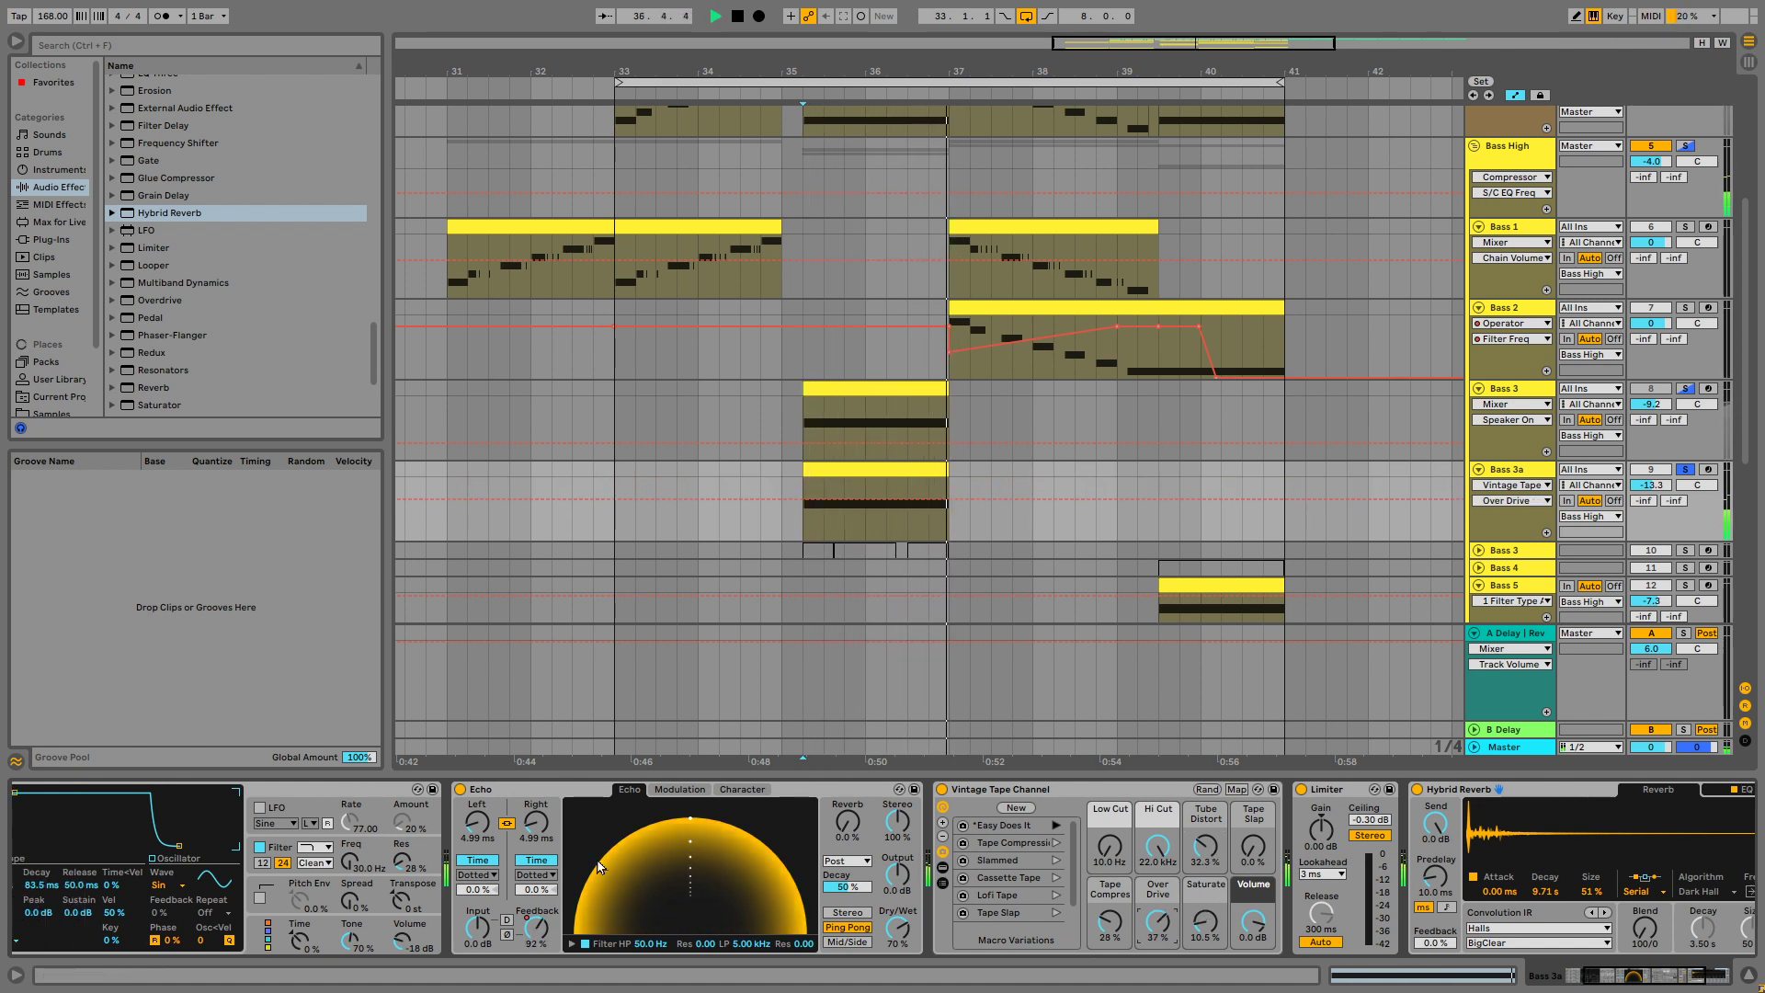
key("space")
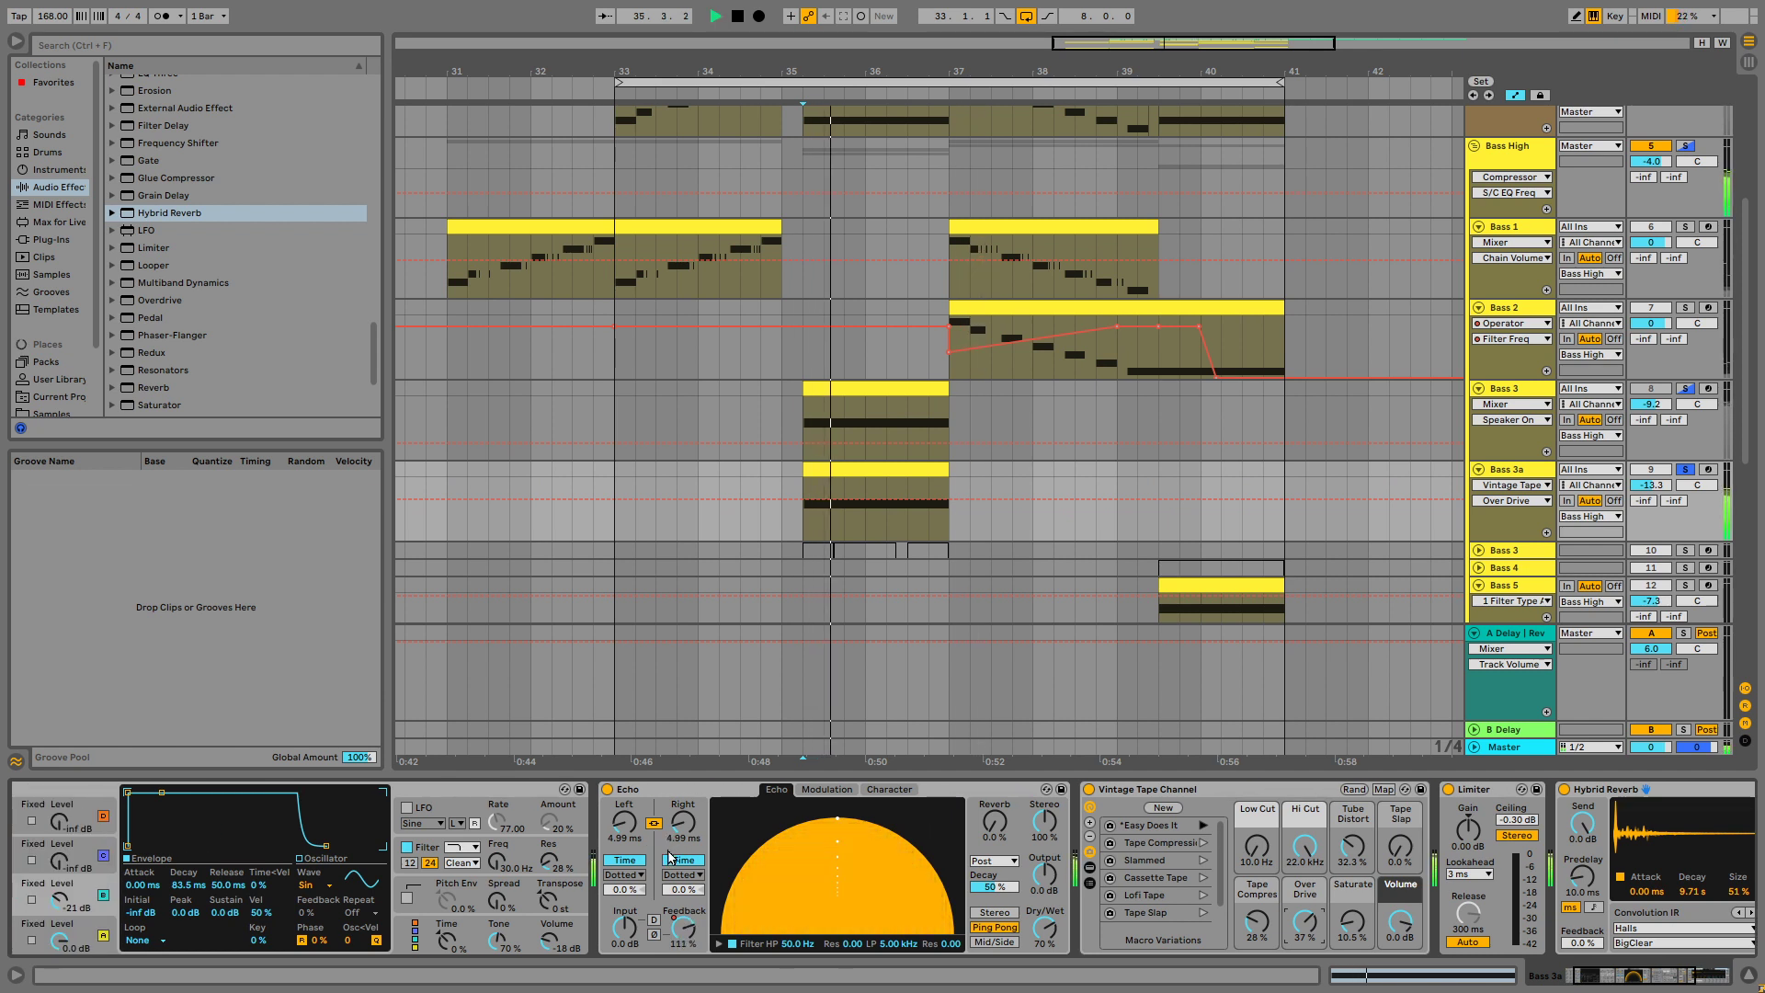
Show Operator's filter envelope settings and audition the clip with them.
scroll(515, 917, "up", 3)
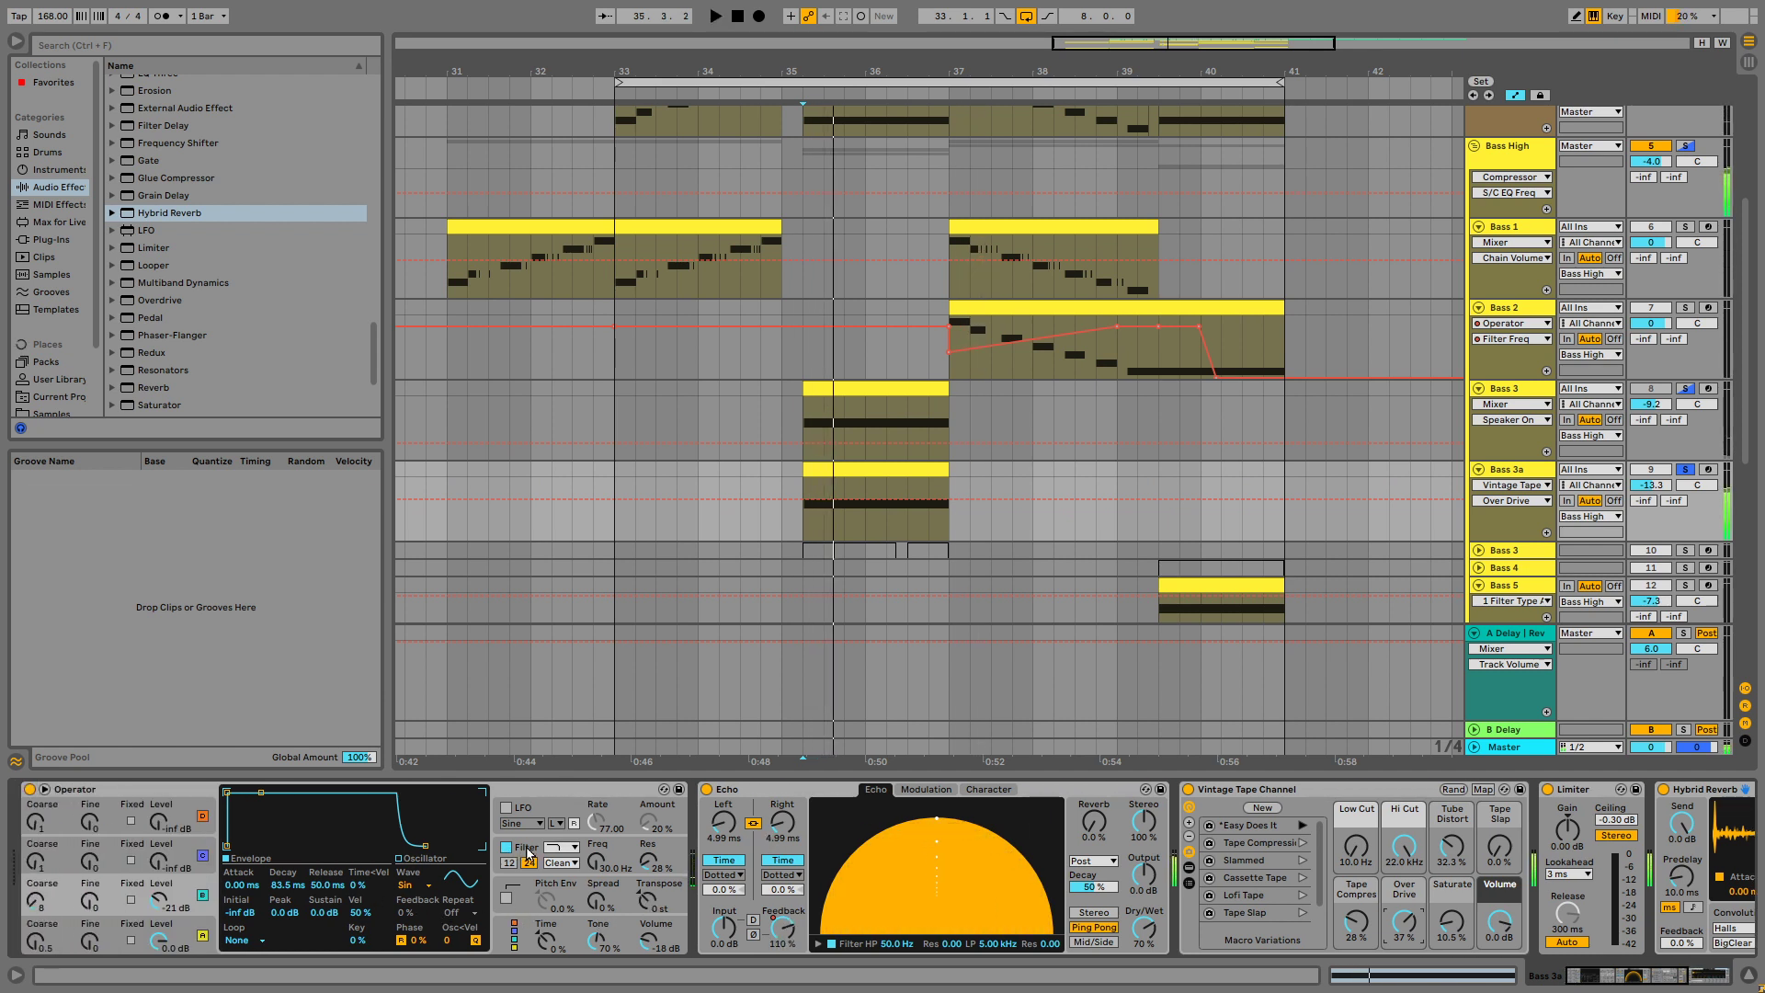
left_click(528, 852)
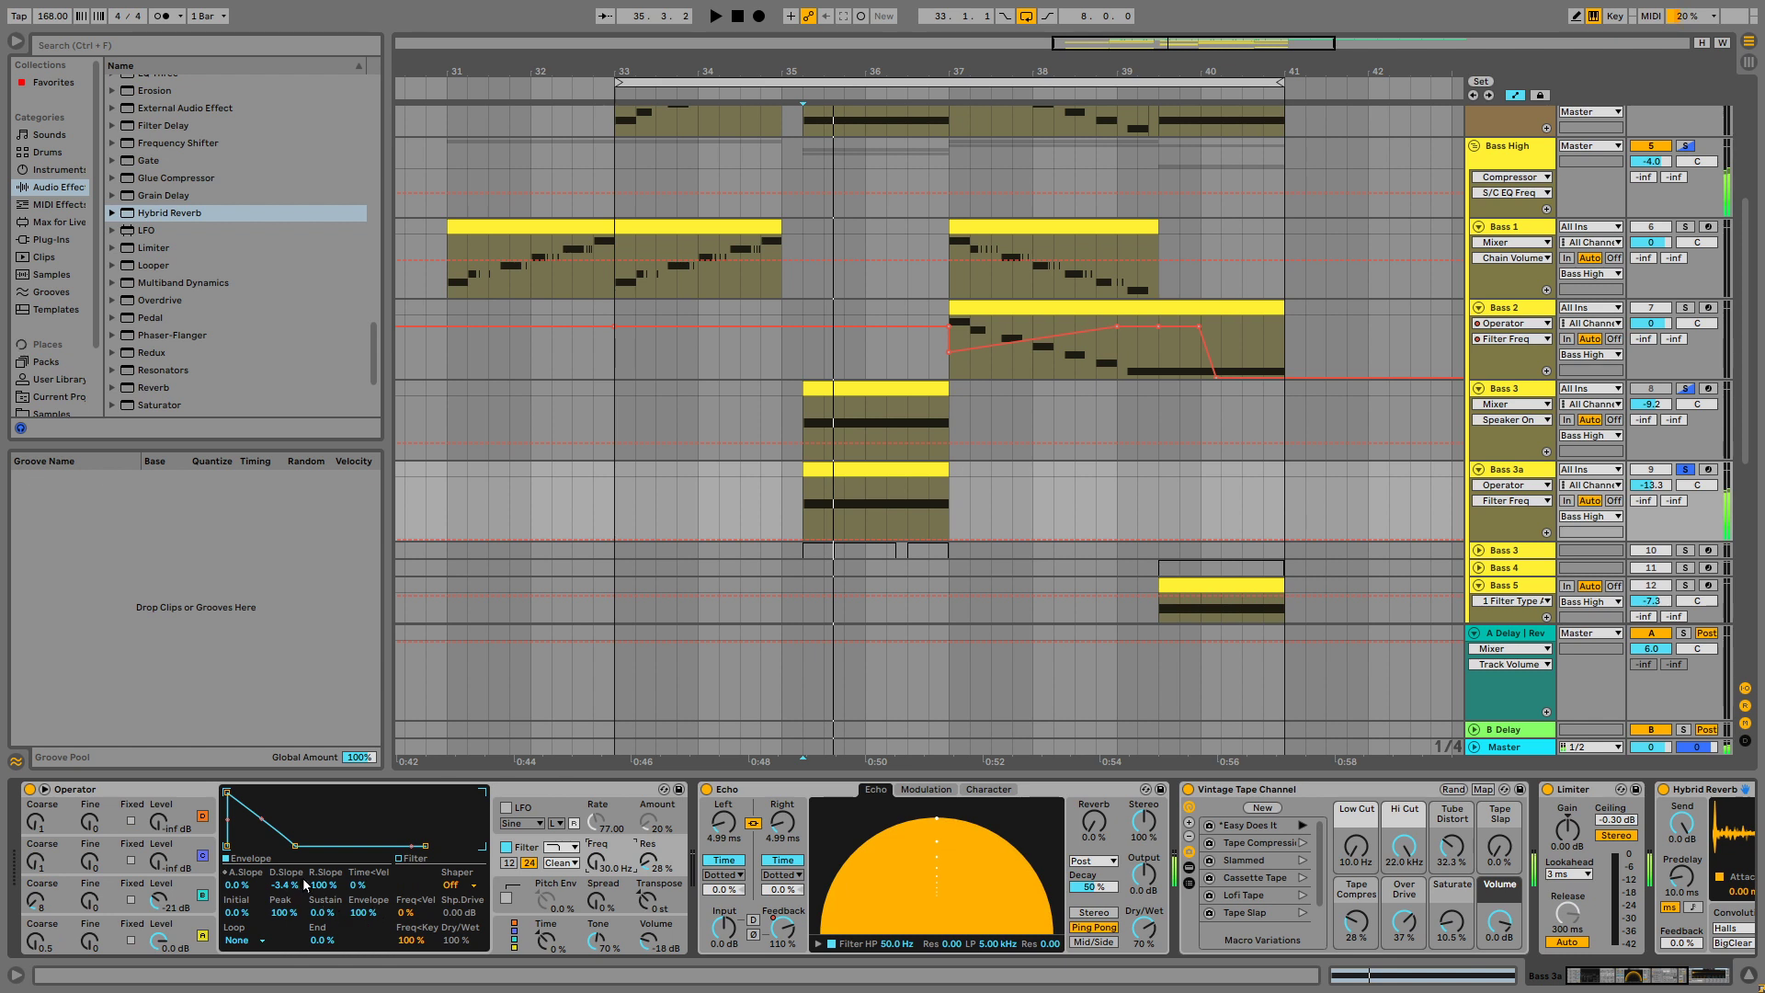
key("space")
key("space")
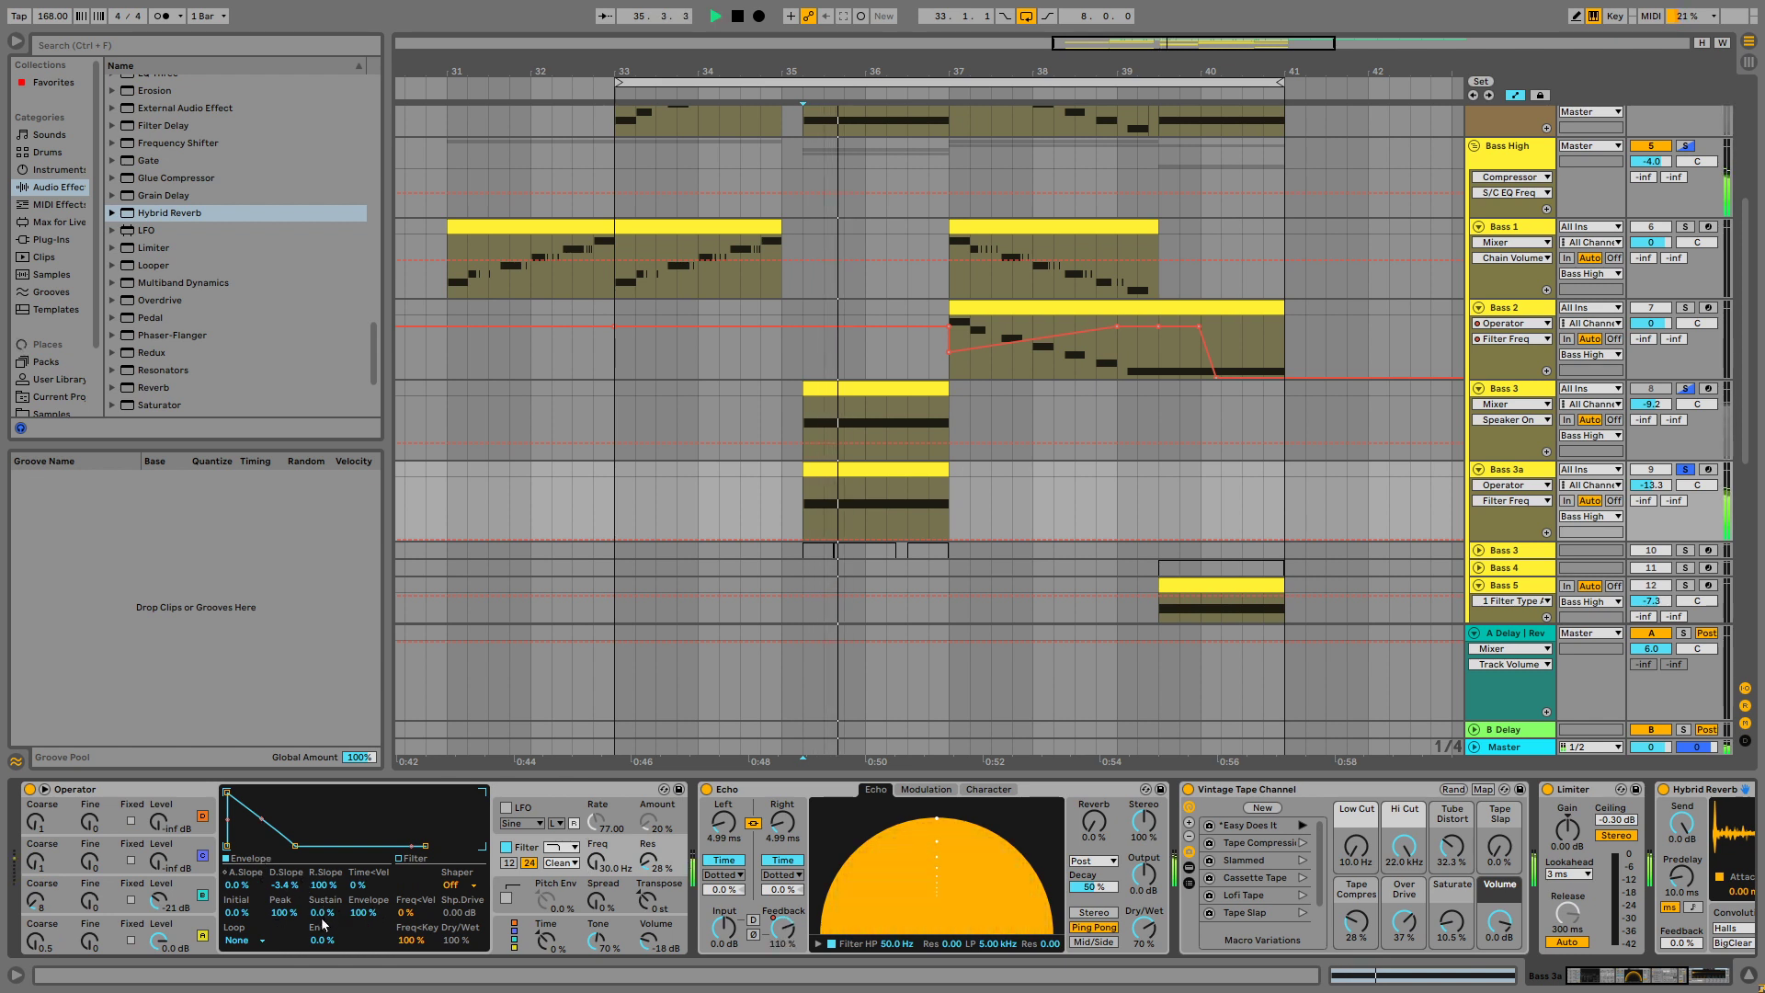
key("space")
key("space")
key("space")
Shape Operator's filter envelope with a 5.35 ms attack and 1.87 s decay while auditioning the clip.
left_click_drag(285, 846, 294, 845)
key("space")
key("space")
key("space")
key("space")
key("ctrl+z")
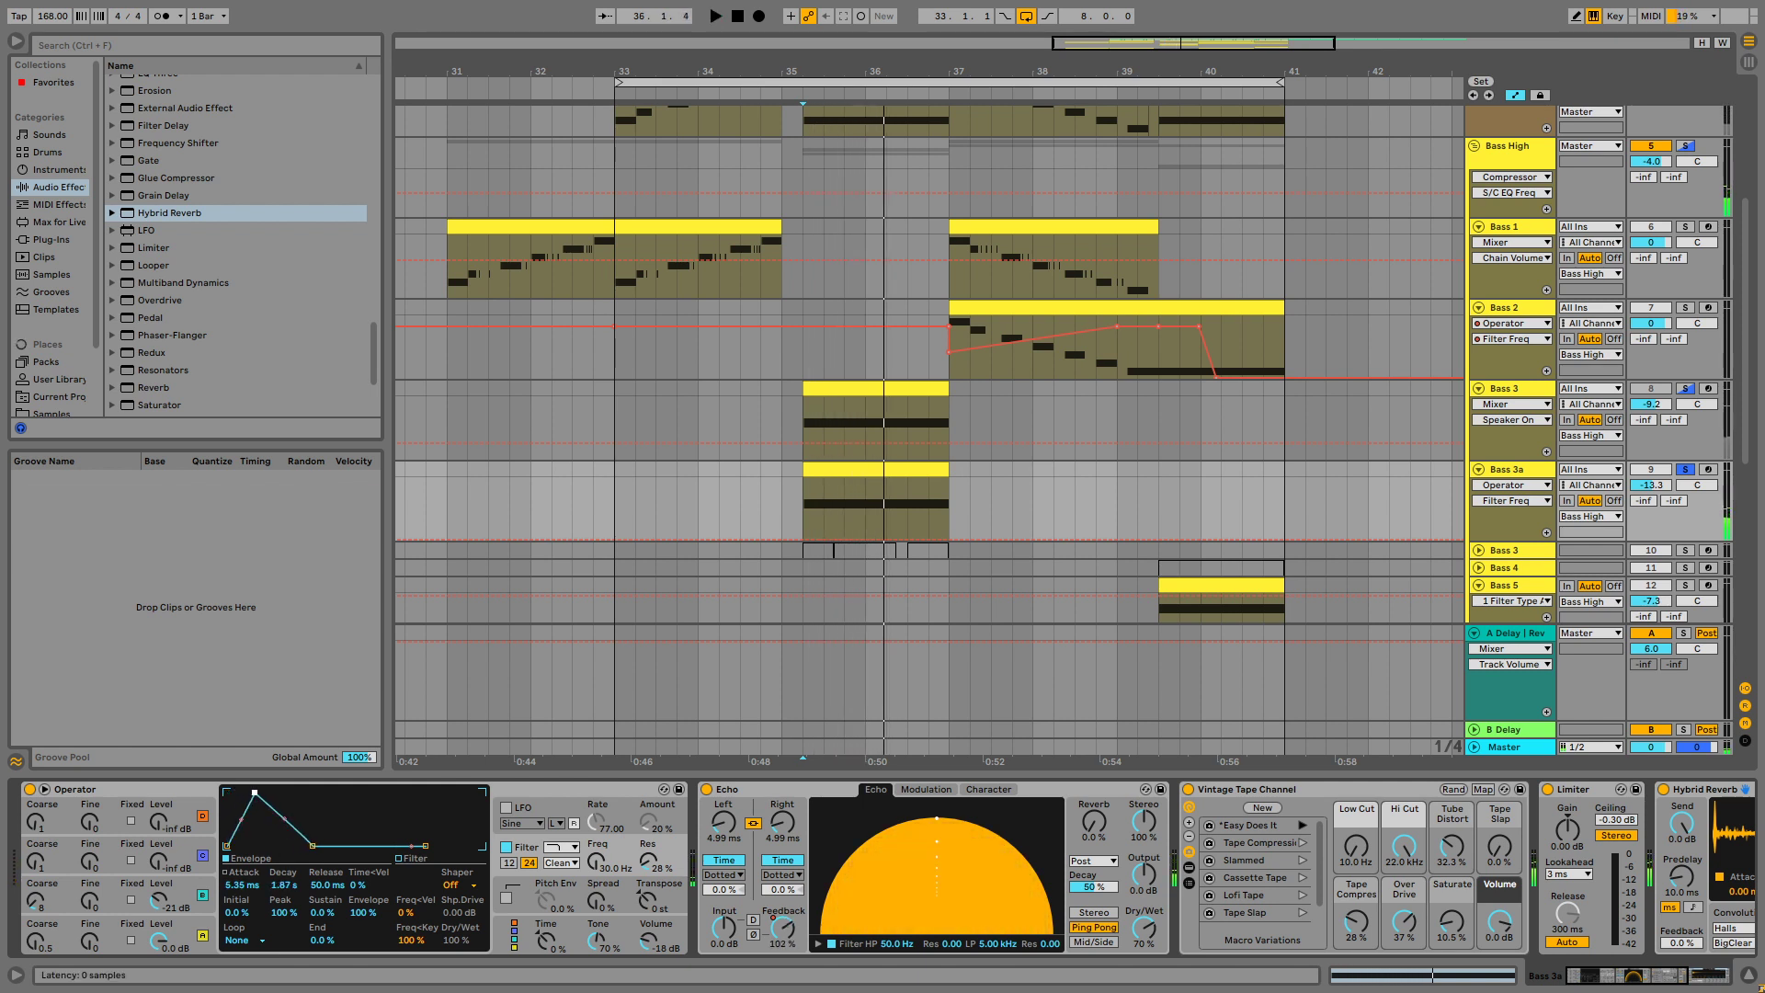
key("space")
key("space")
key("space")
Set the filter envelope's attack to 251 ms and peak to 98 %, and audition the clip.
mouse_move(255, 792)
left_mouse_down()
mouse_move(300, 792)
mouse_move(281, 793)
left_mouse_up()
key("space")
key("space")
key("space")
key("space")
key("space")
key("space")
key("space")
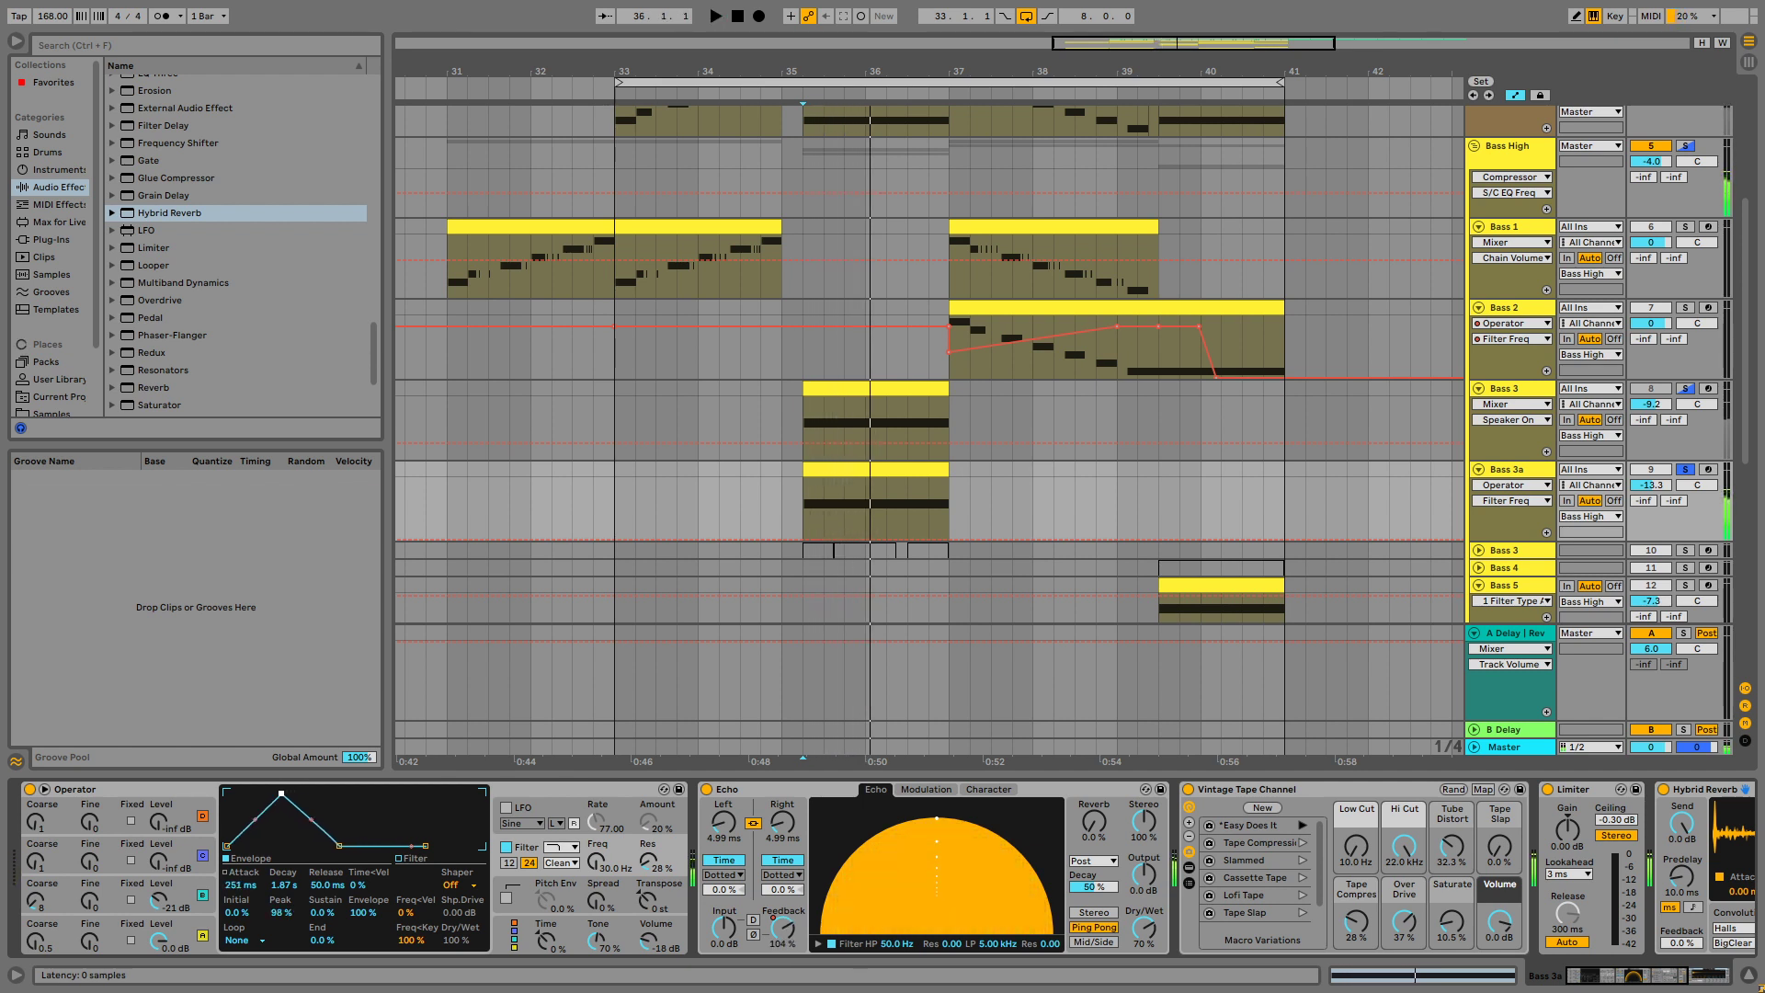
key("space")
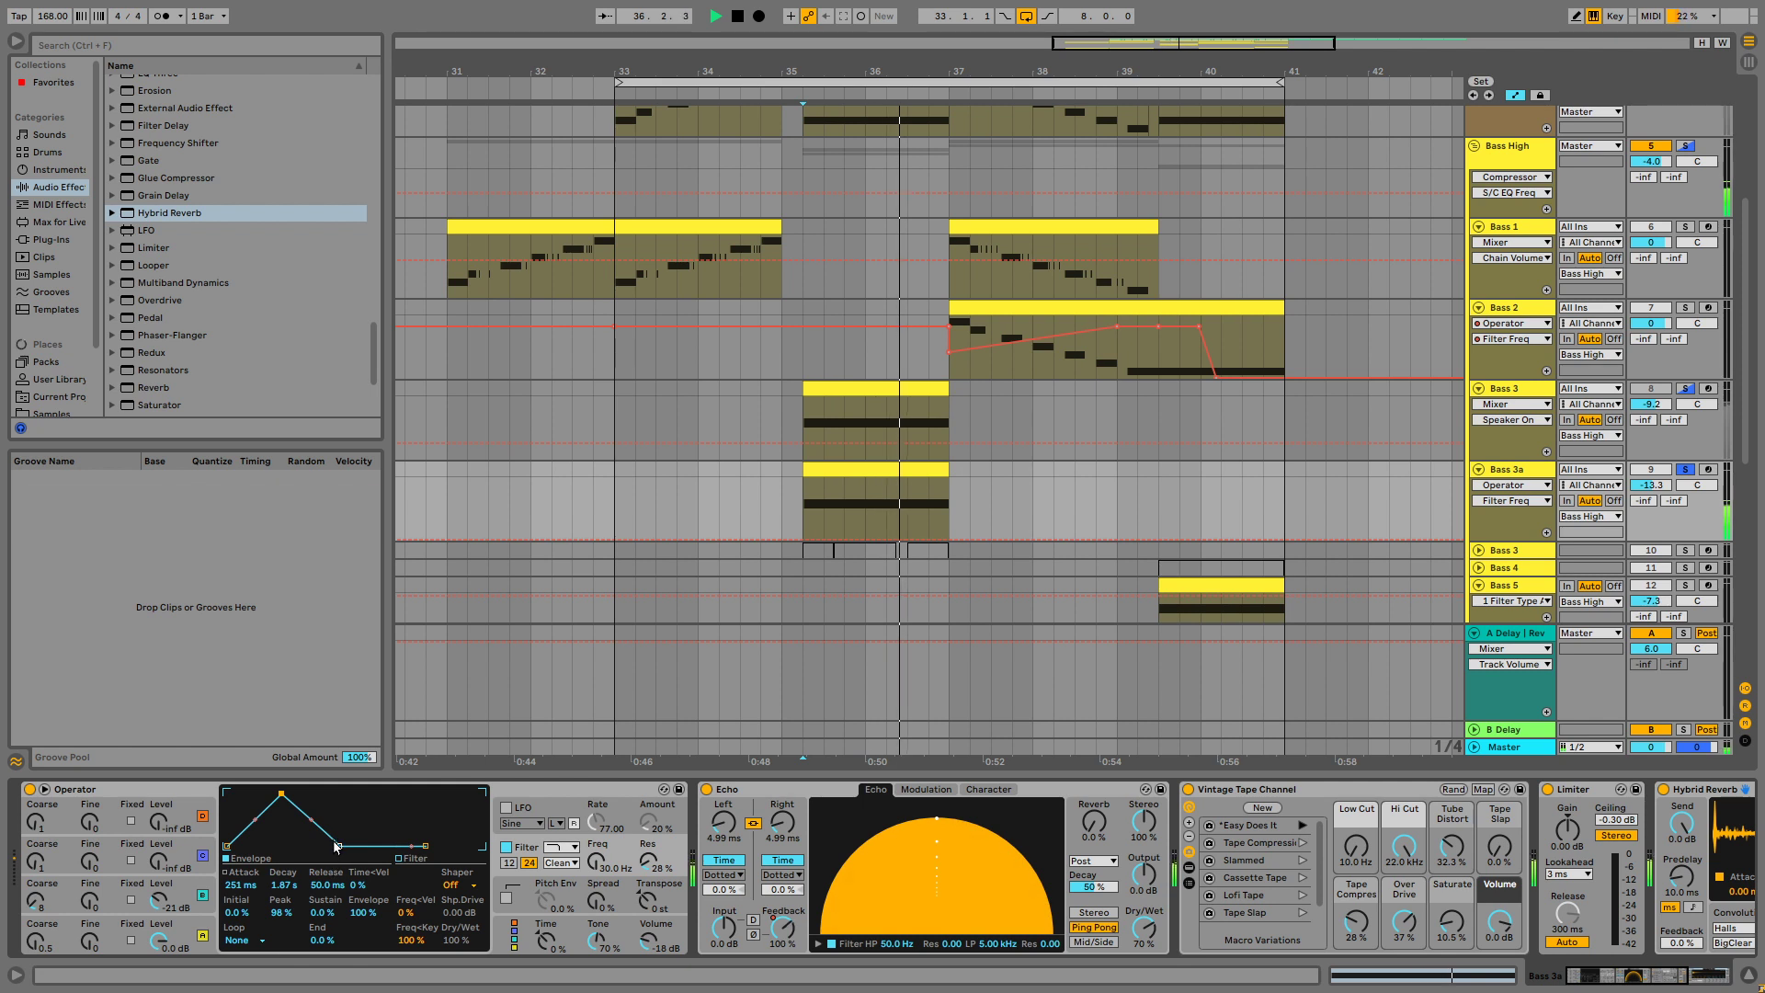
Lengthen the filter envelope's decay to 4.87 s and audition the clip.
key("space")
key("space")
left_click_drag(337, 845, 347, 845)
key("space")
key("space")
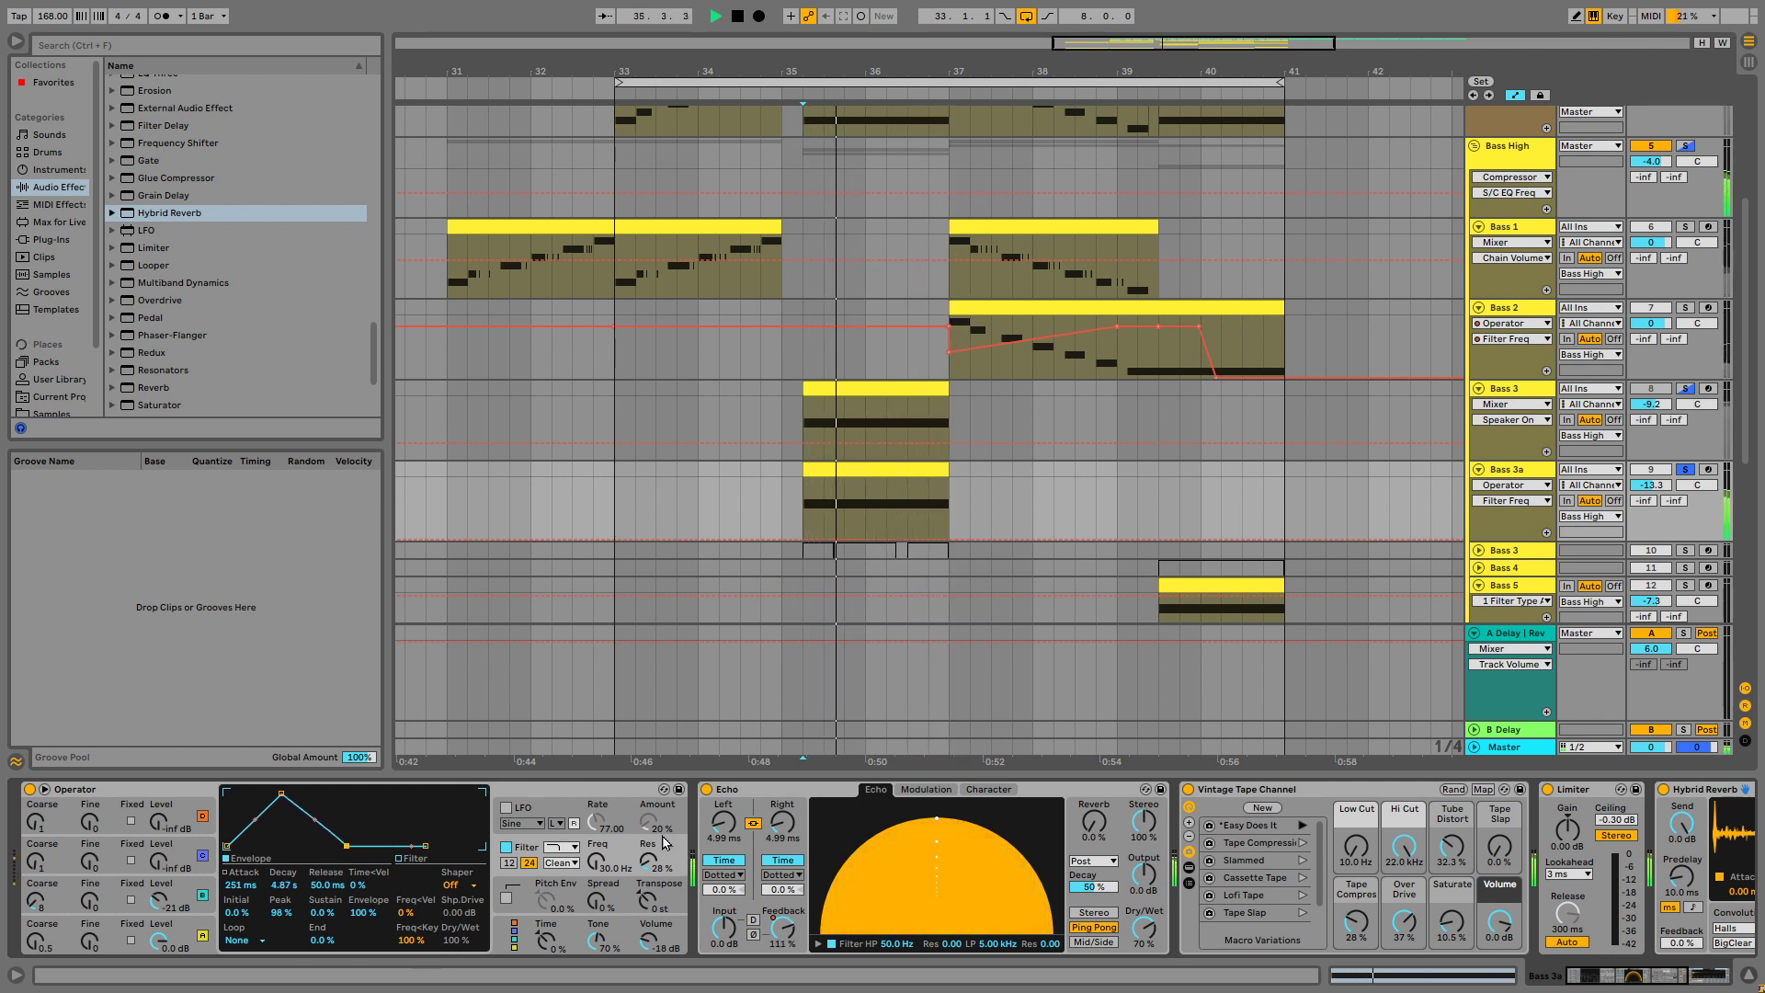
key("space")
key("space")
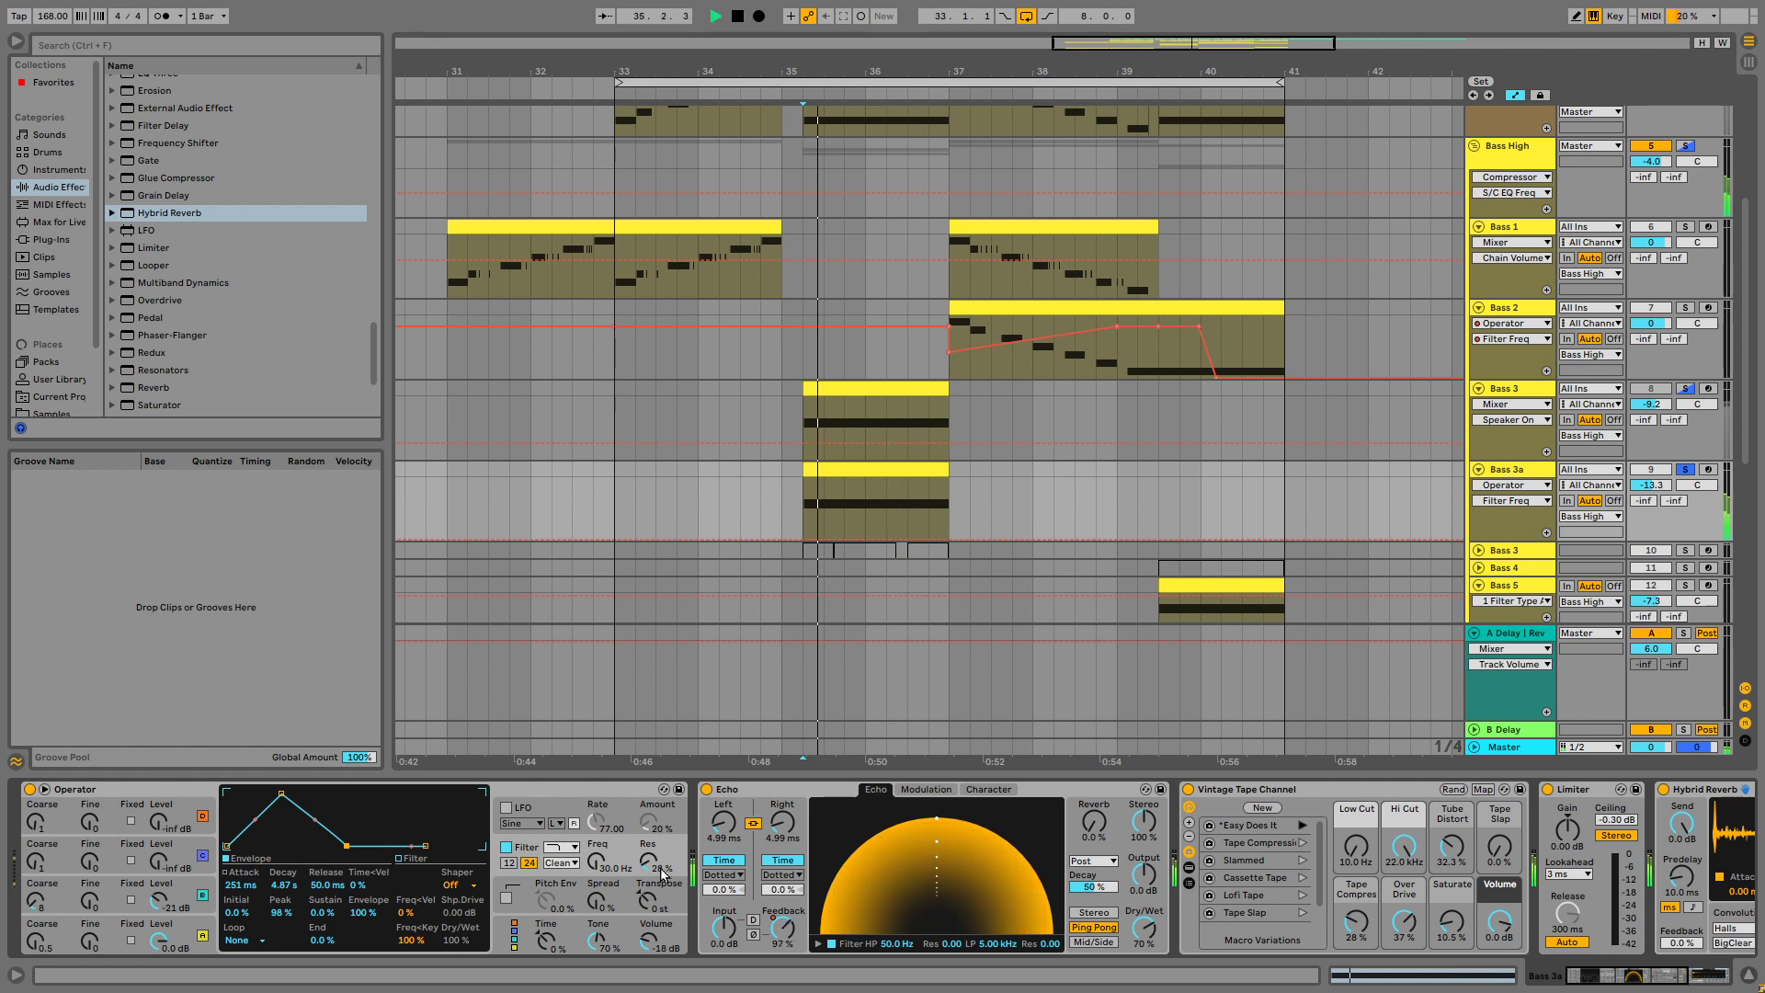
key("space")
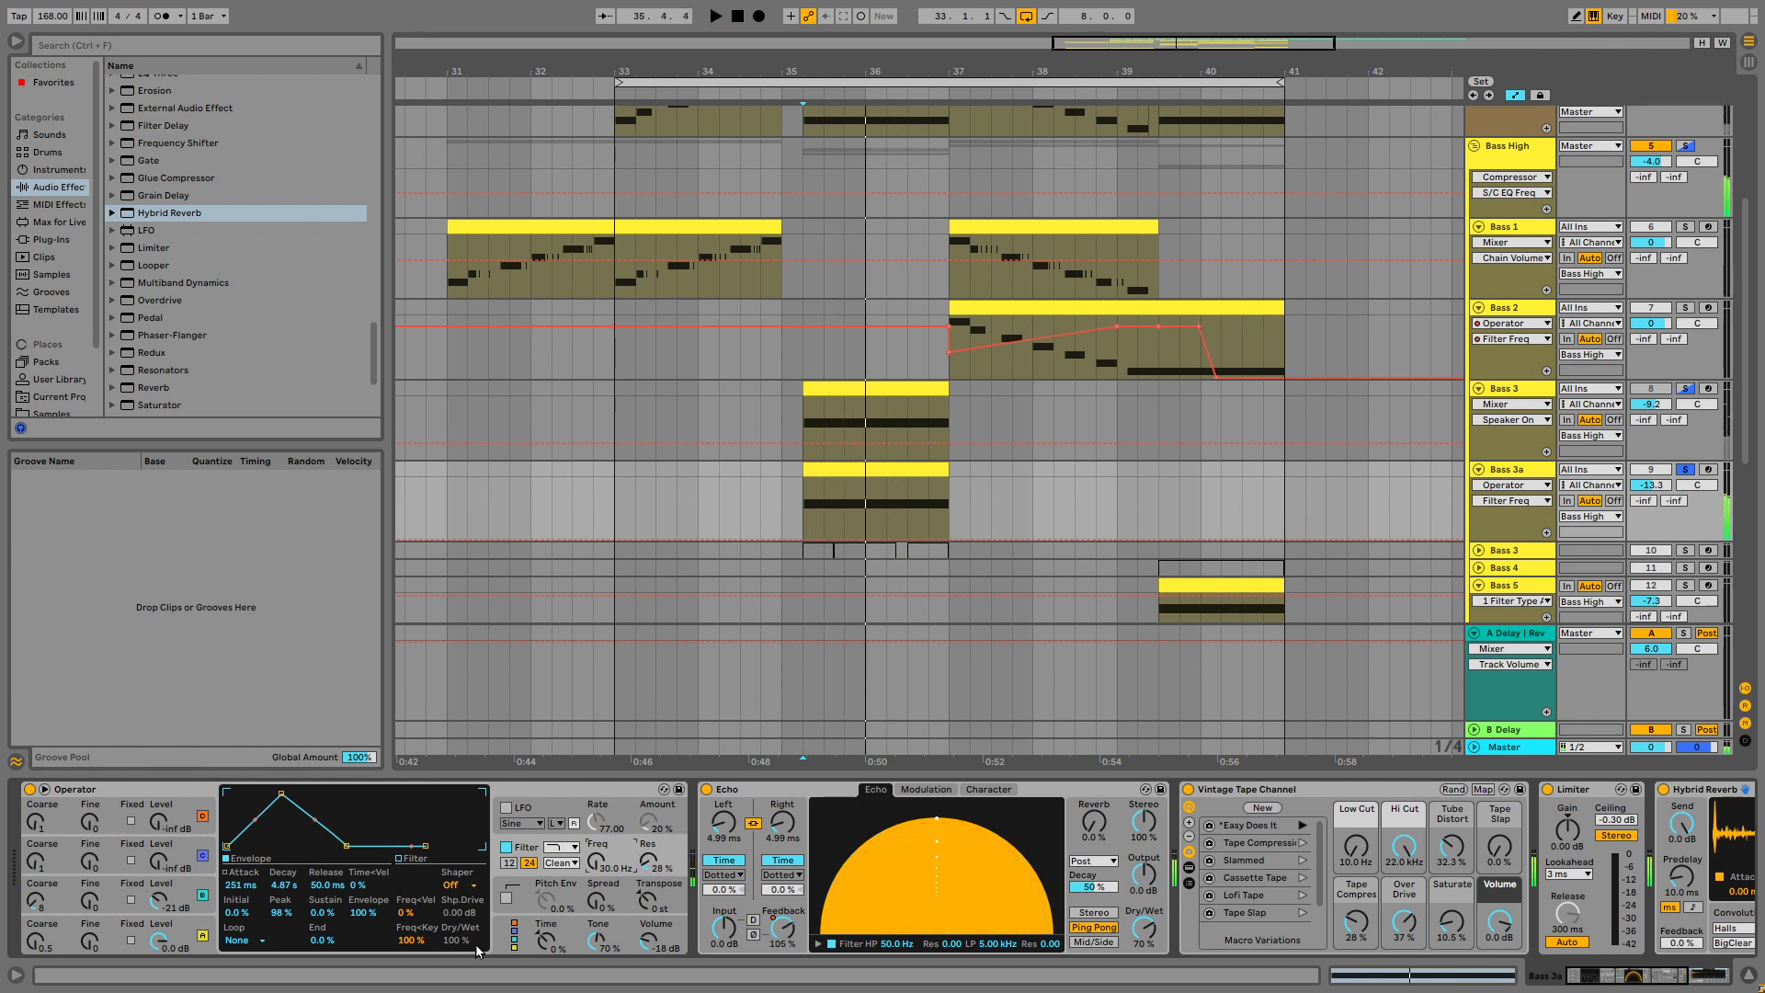
Enable Operator's pitch envelope with a 2.10 s decay and +2 st sustain, adjust its amount, and play the clip from its start.
left_click(993, 516)
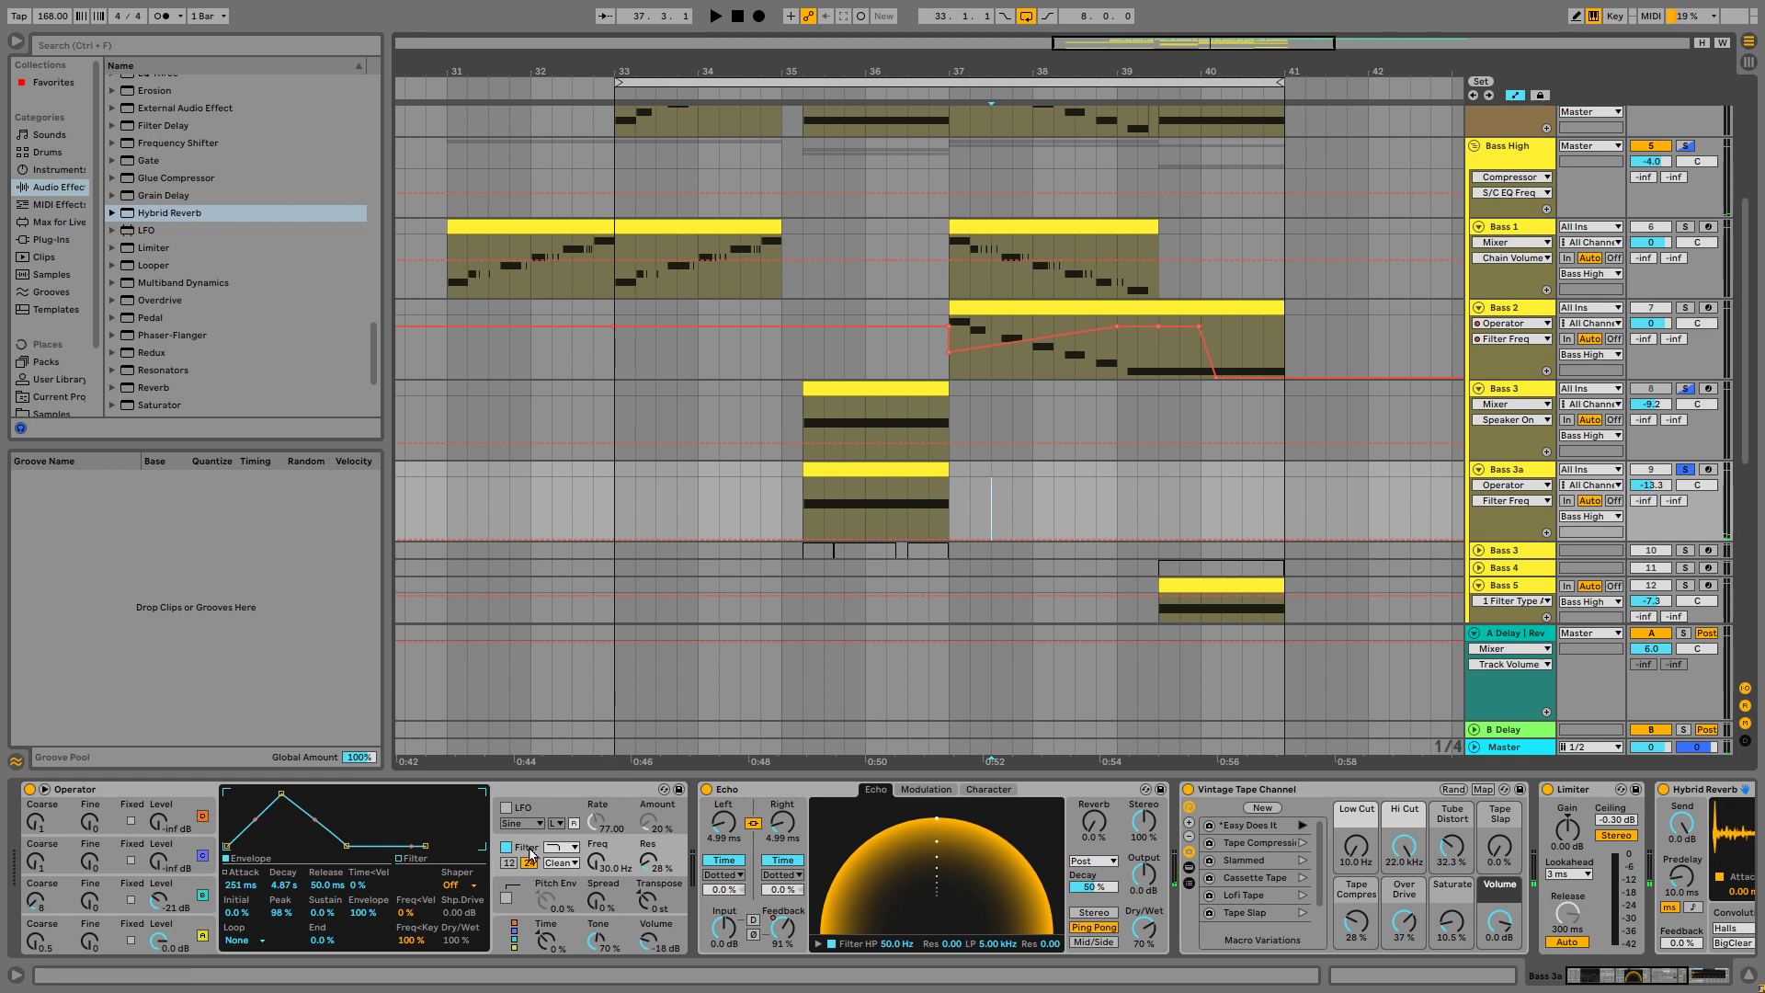
left_click(508, 899)
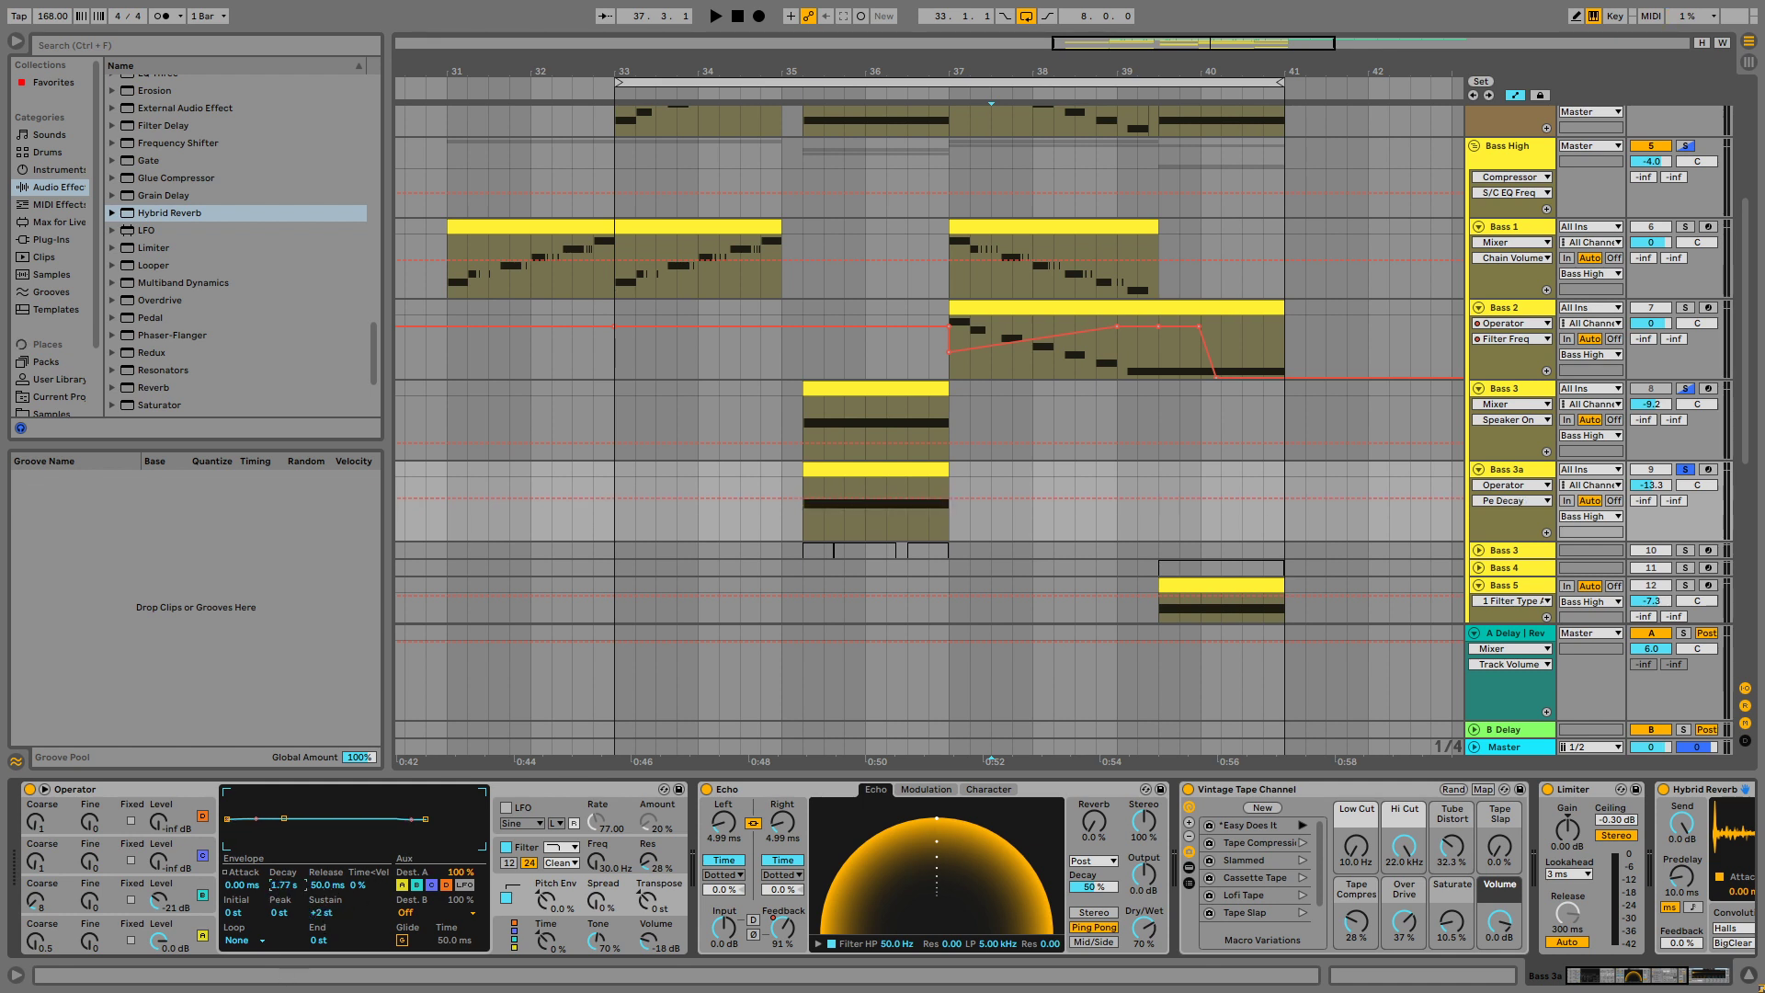
key("space")
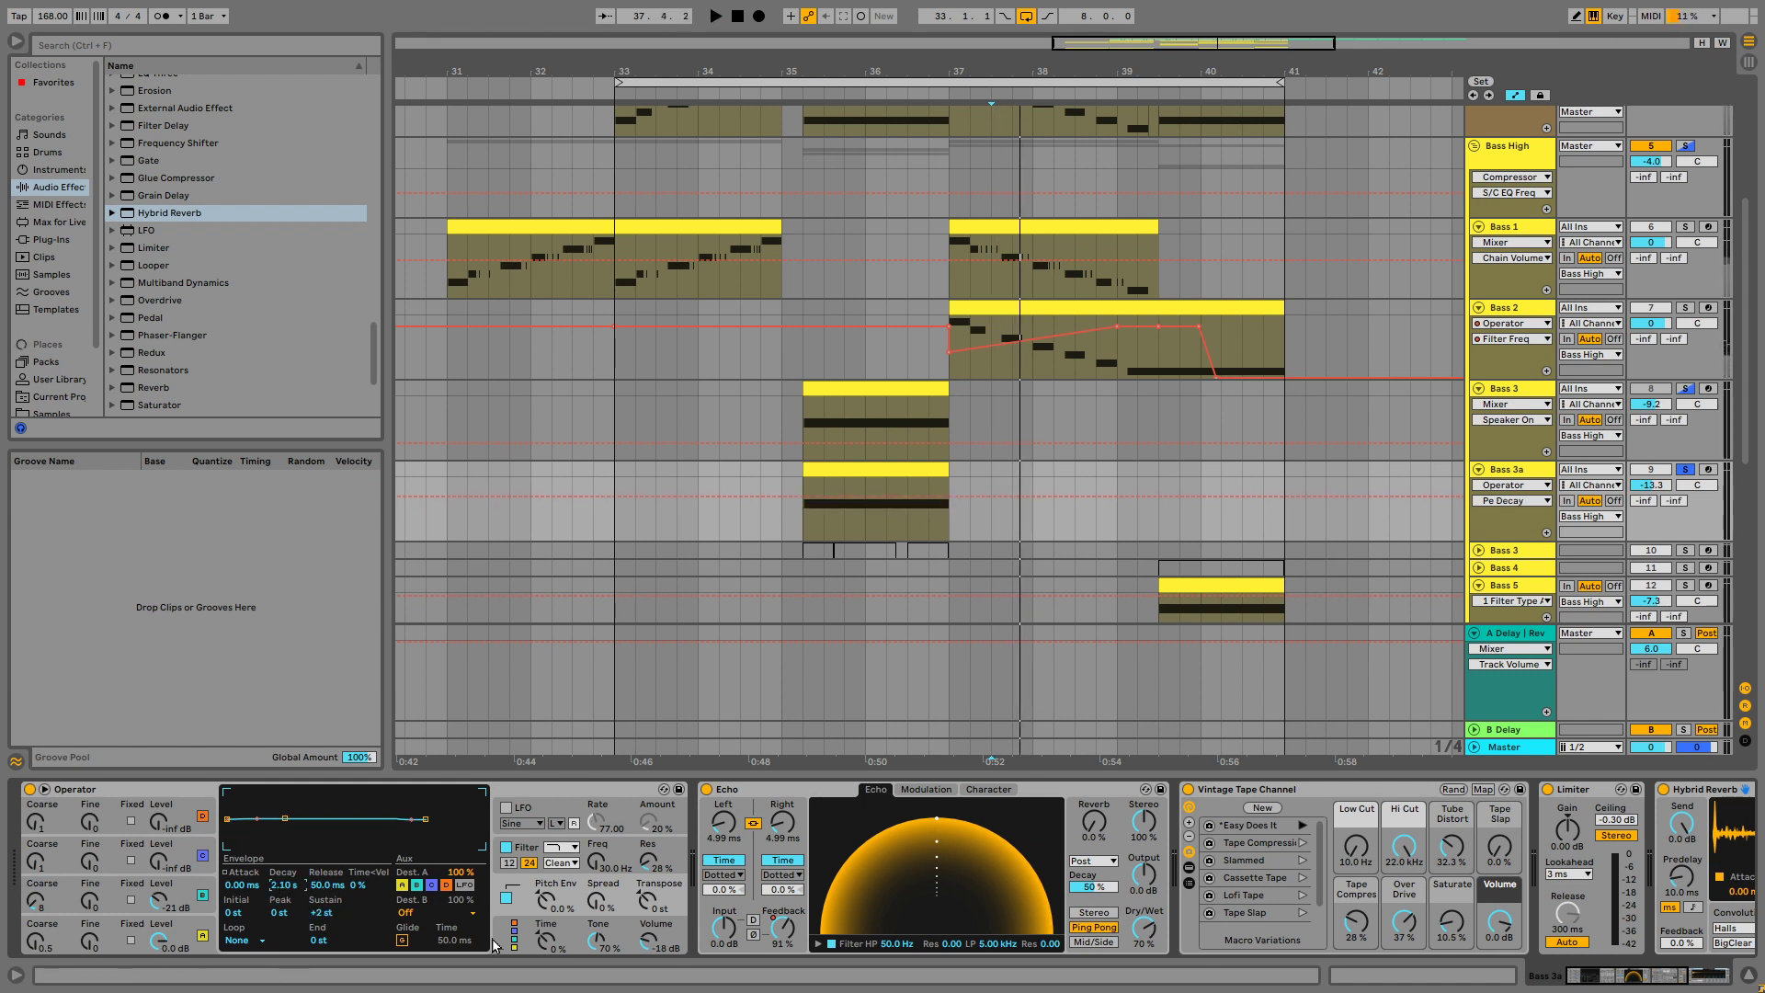
left_click(806, 555)
key("space")
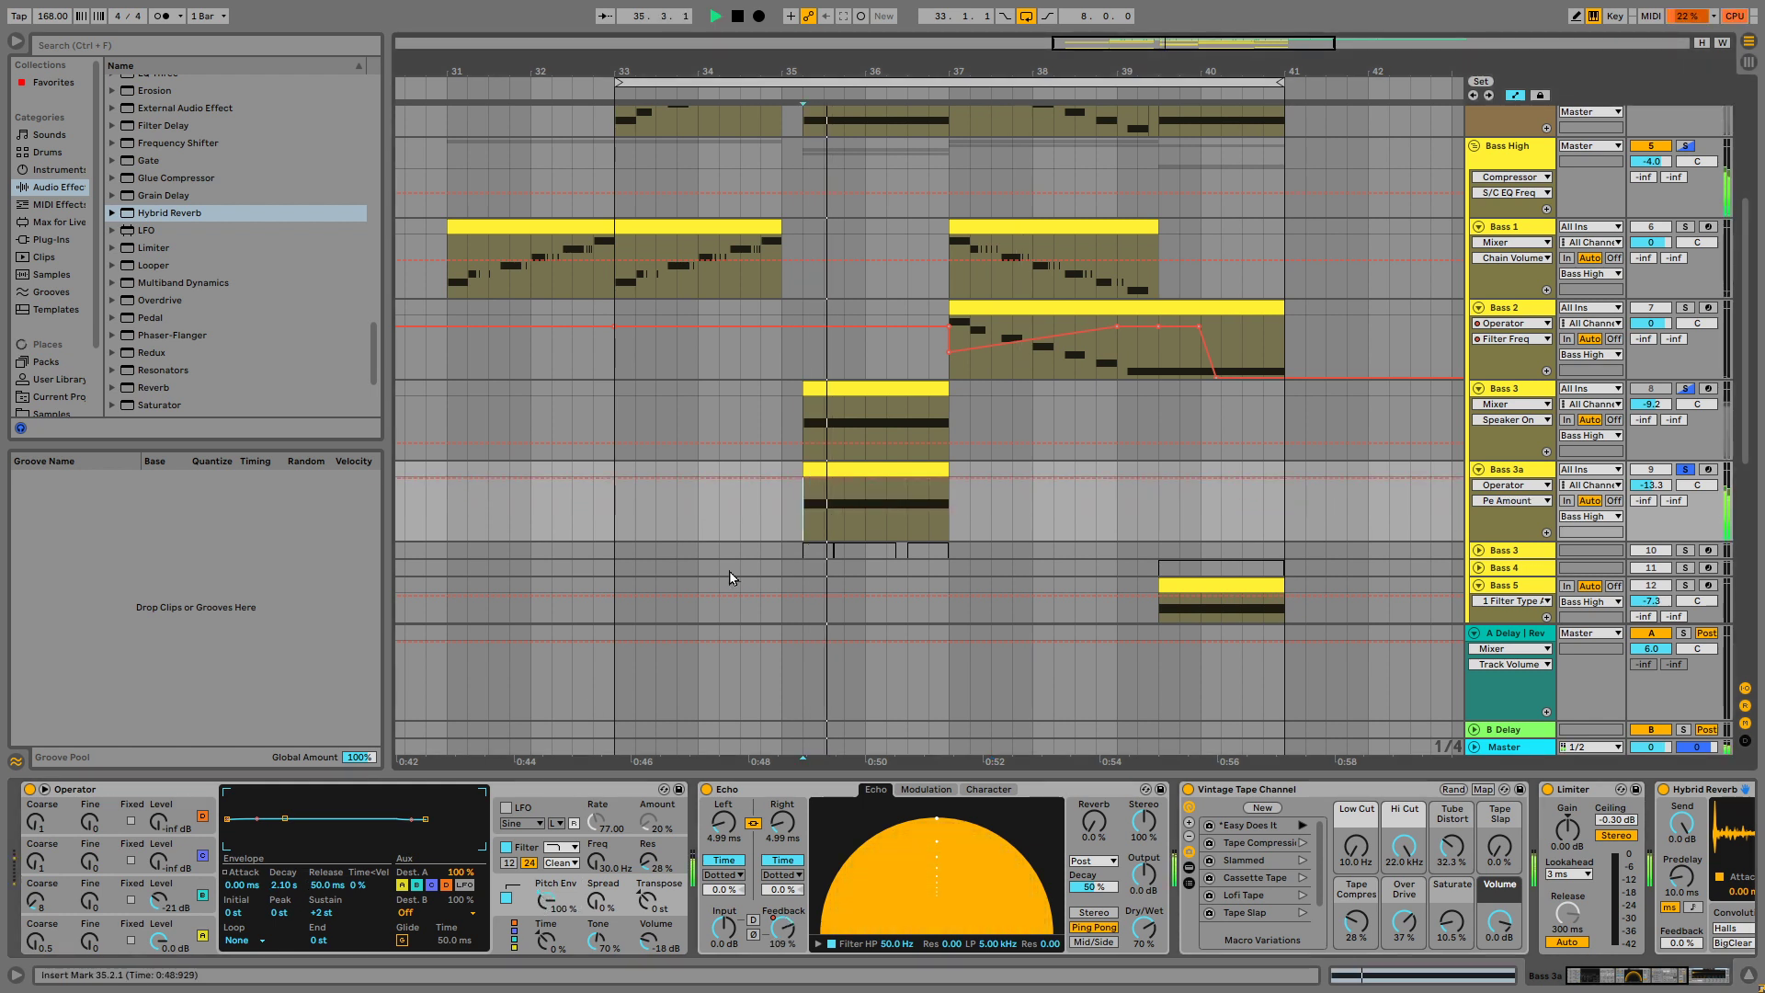
key("space")
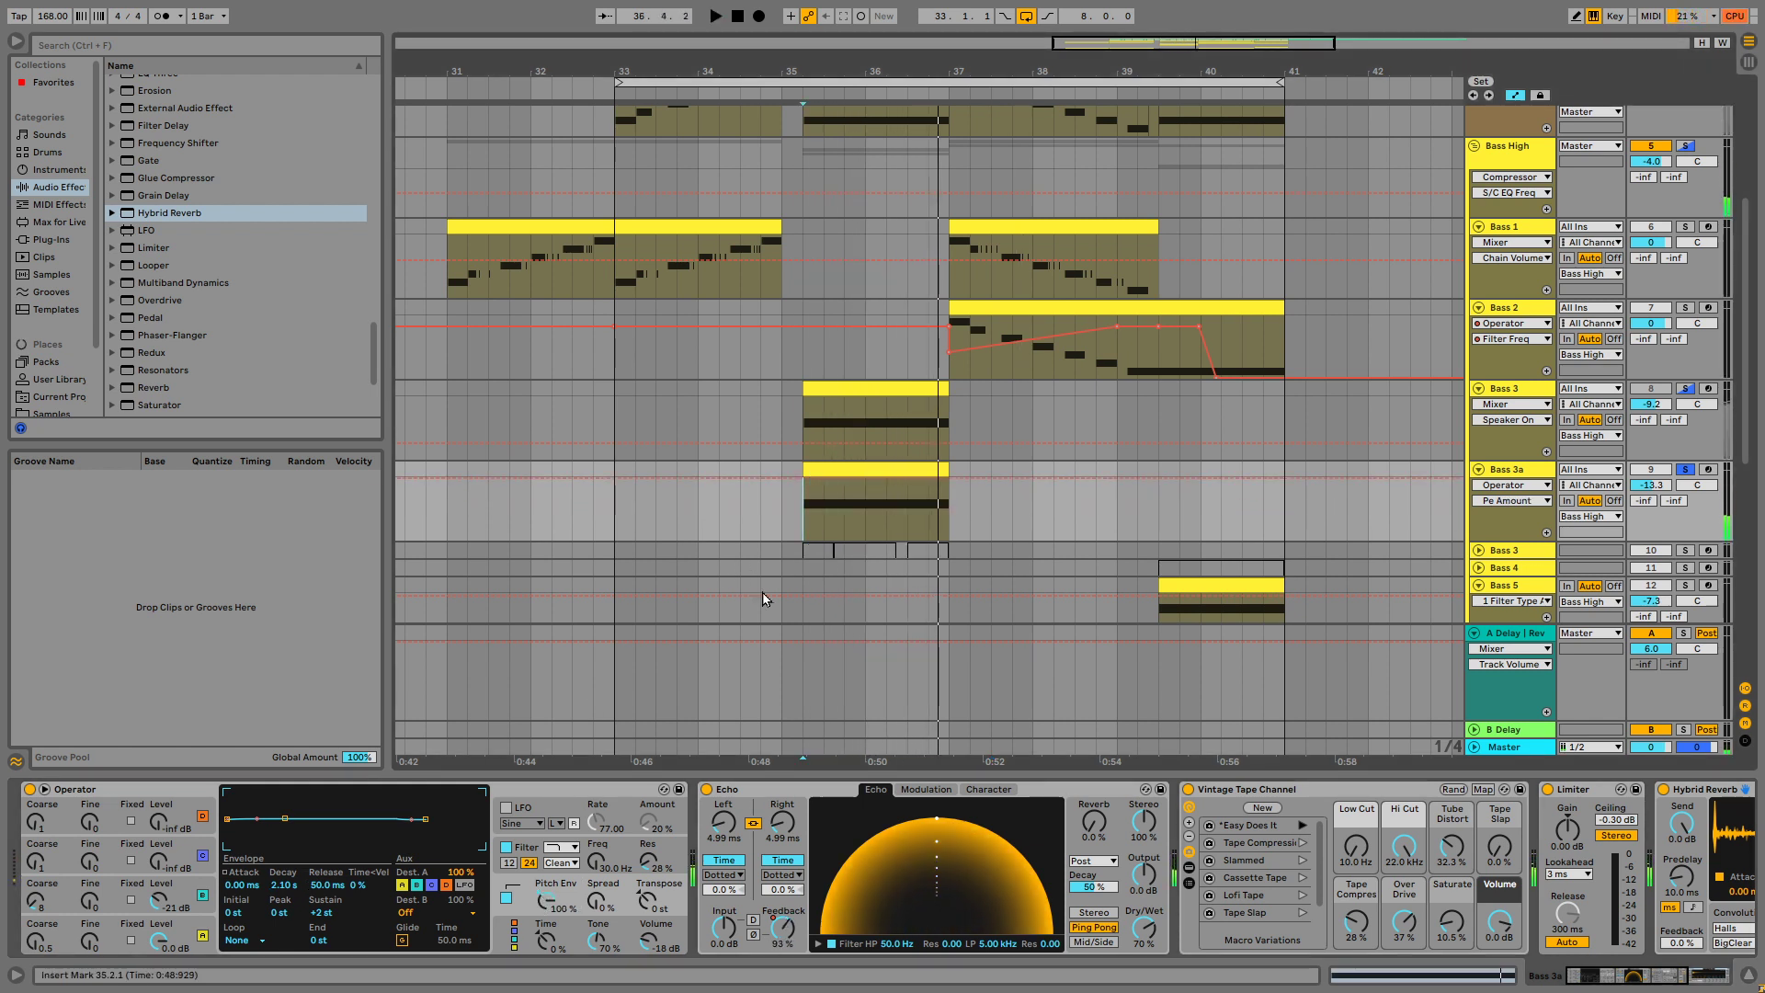
key("space")
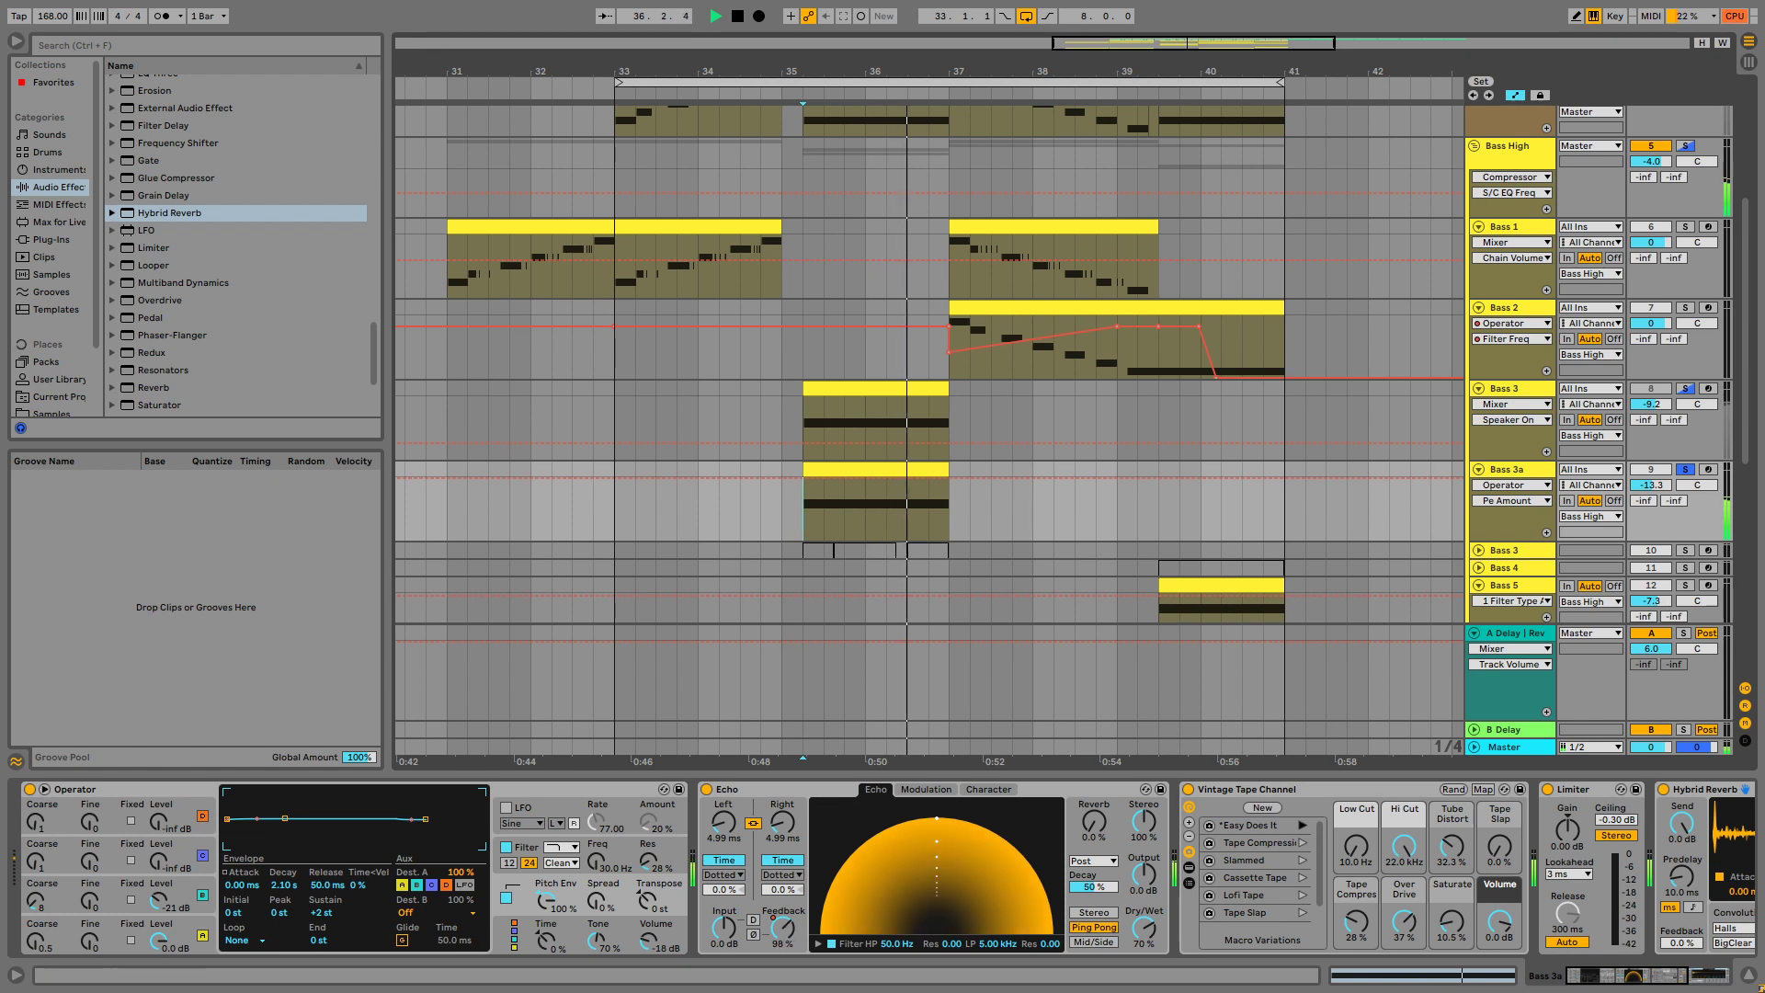
Unsolo the Bass 3a track and play the arrangement from bar 33.
left_click(1686, 470)
key("space")
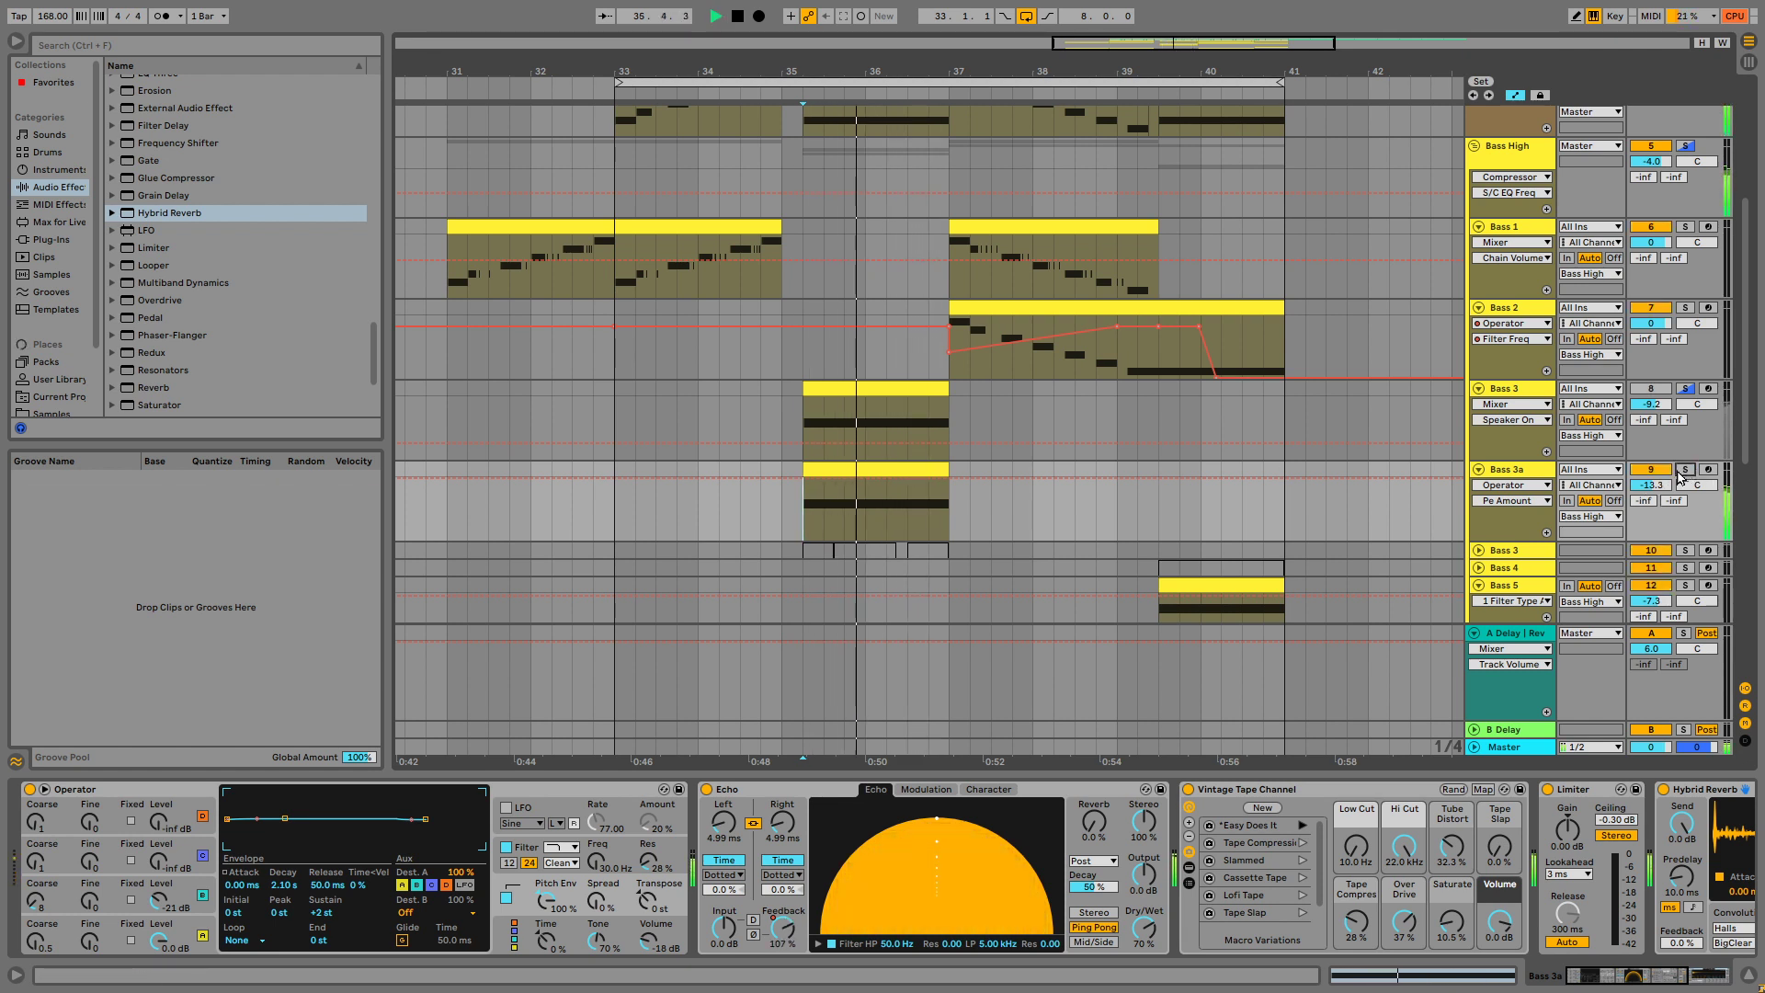
left_click(615, 497)
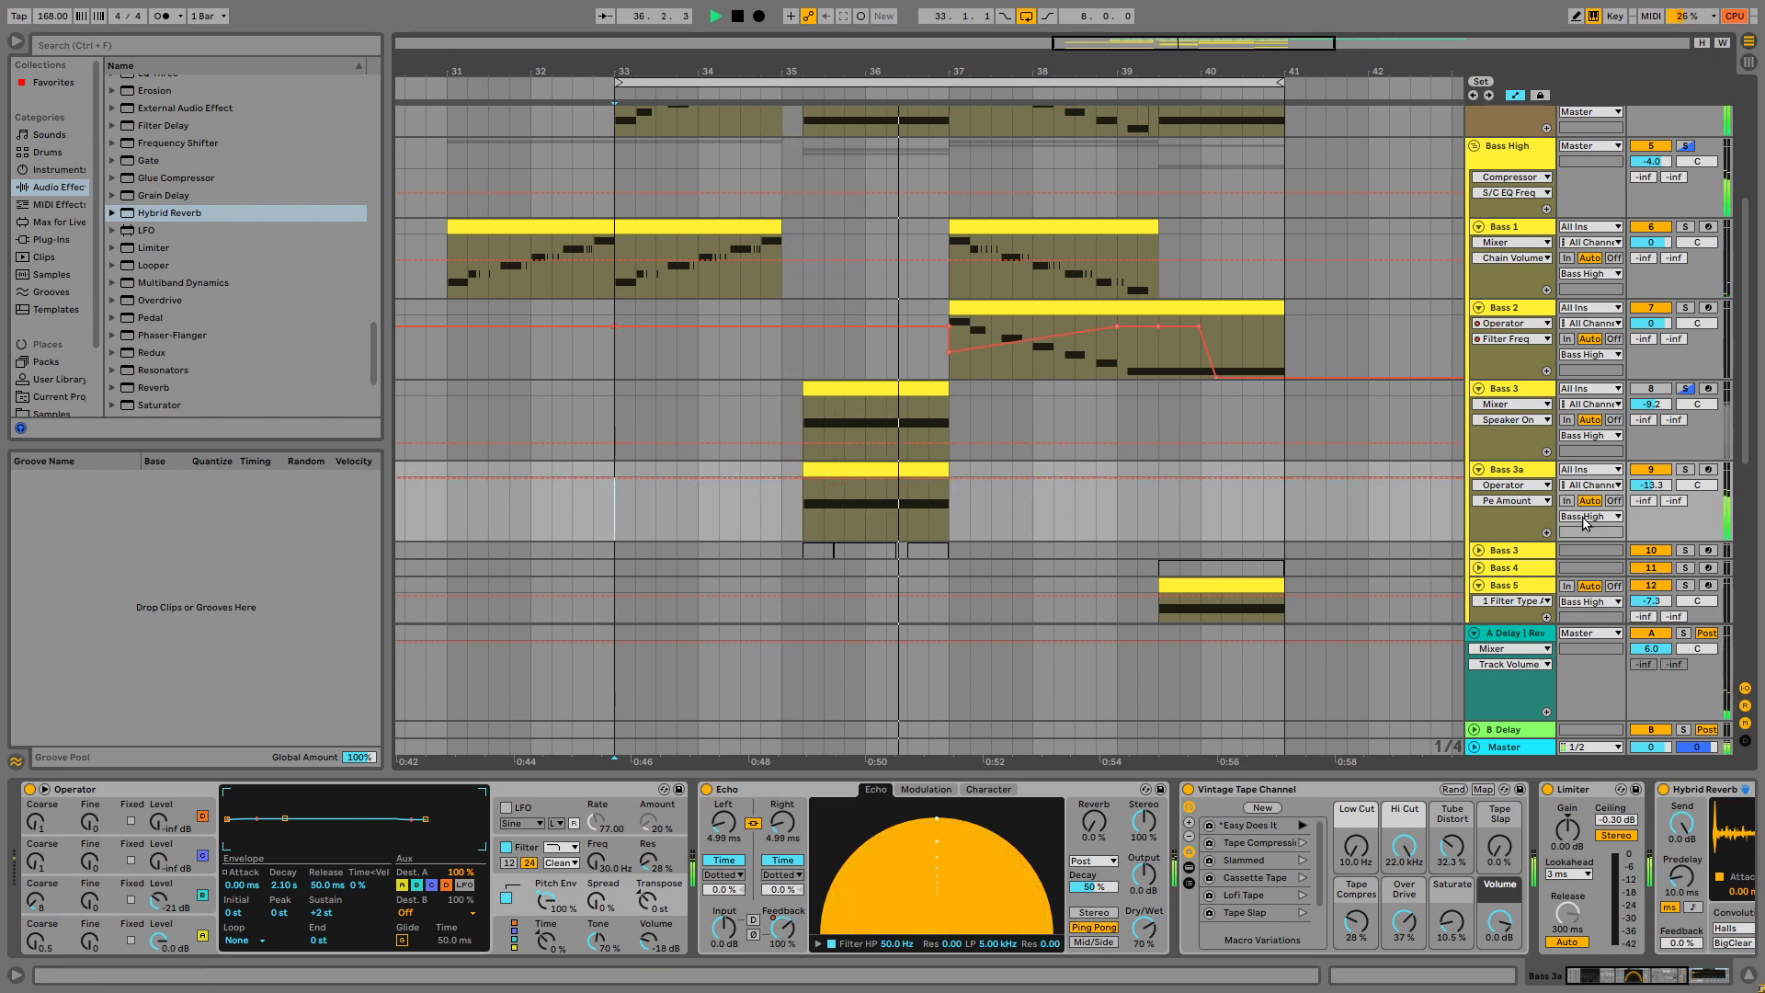
Transpose the Bass 3a clip's note down one octave to G-1 and play it in the arrangement.
left_click(864, 482)
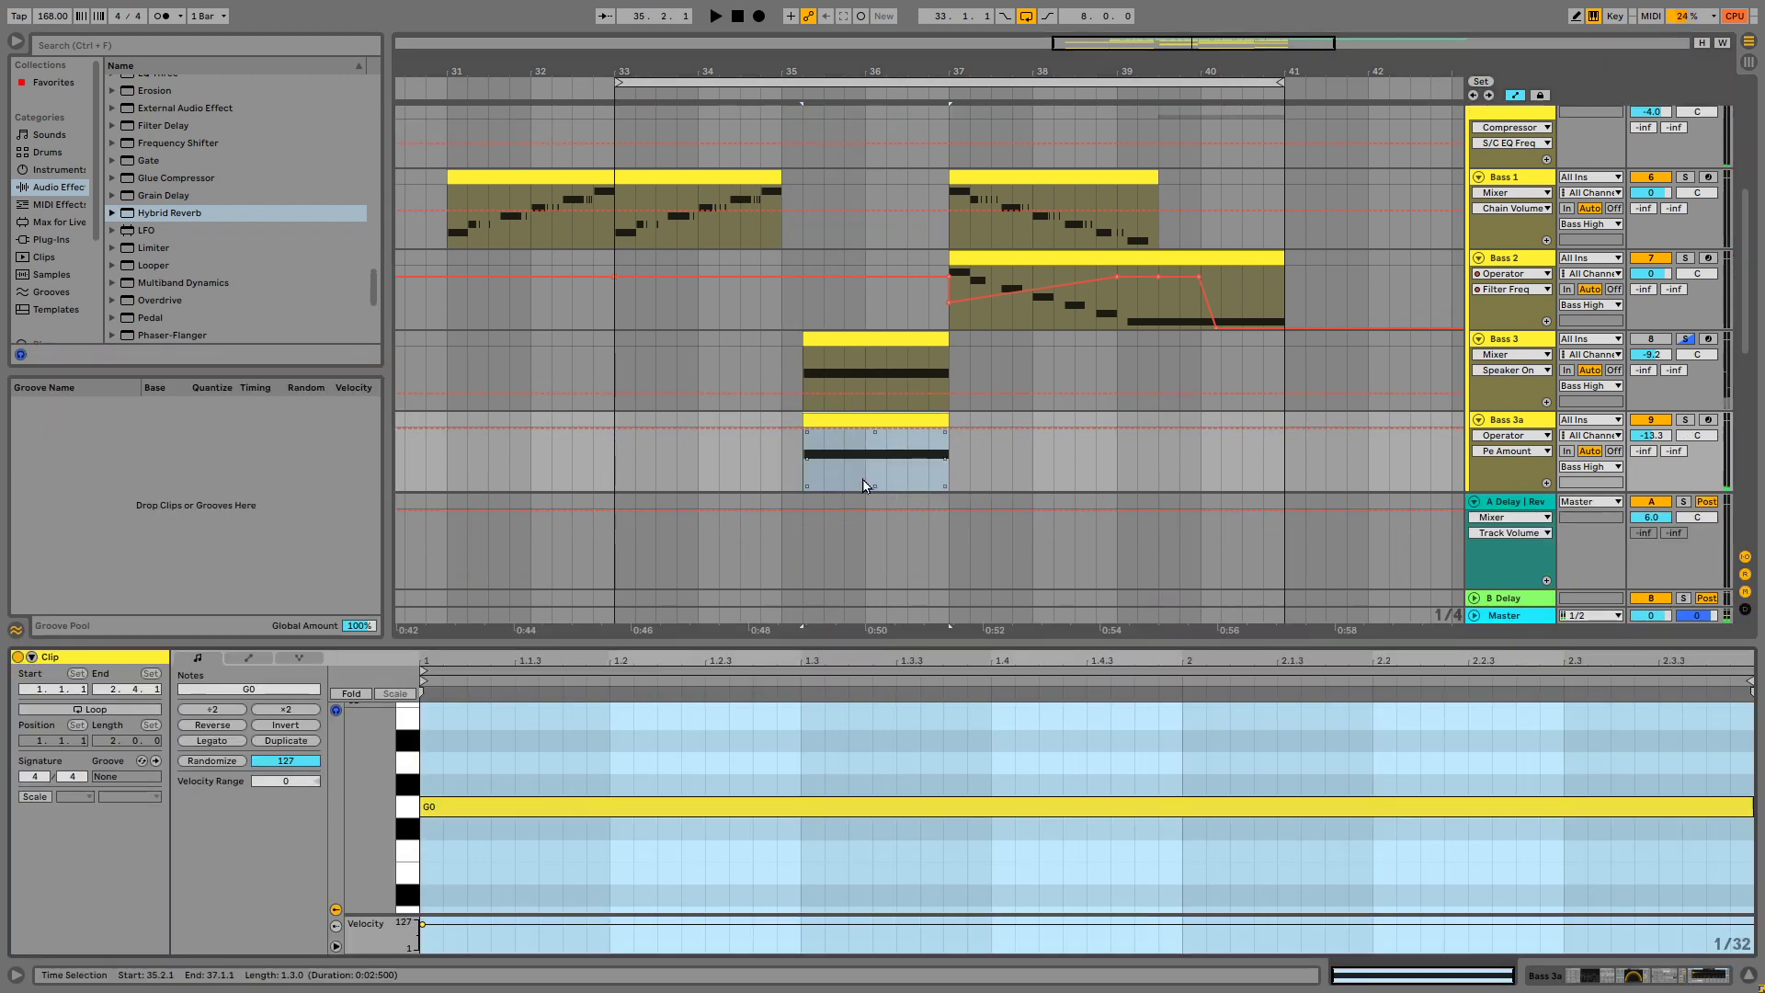
left_click_drag(643, 713, 625, 836)
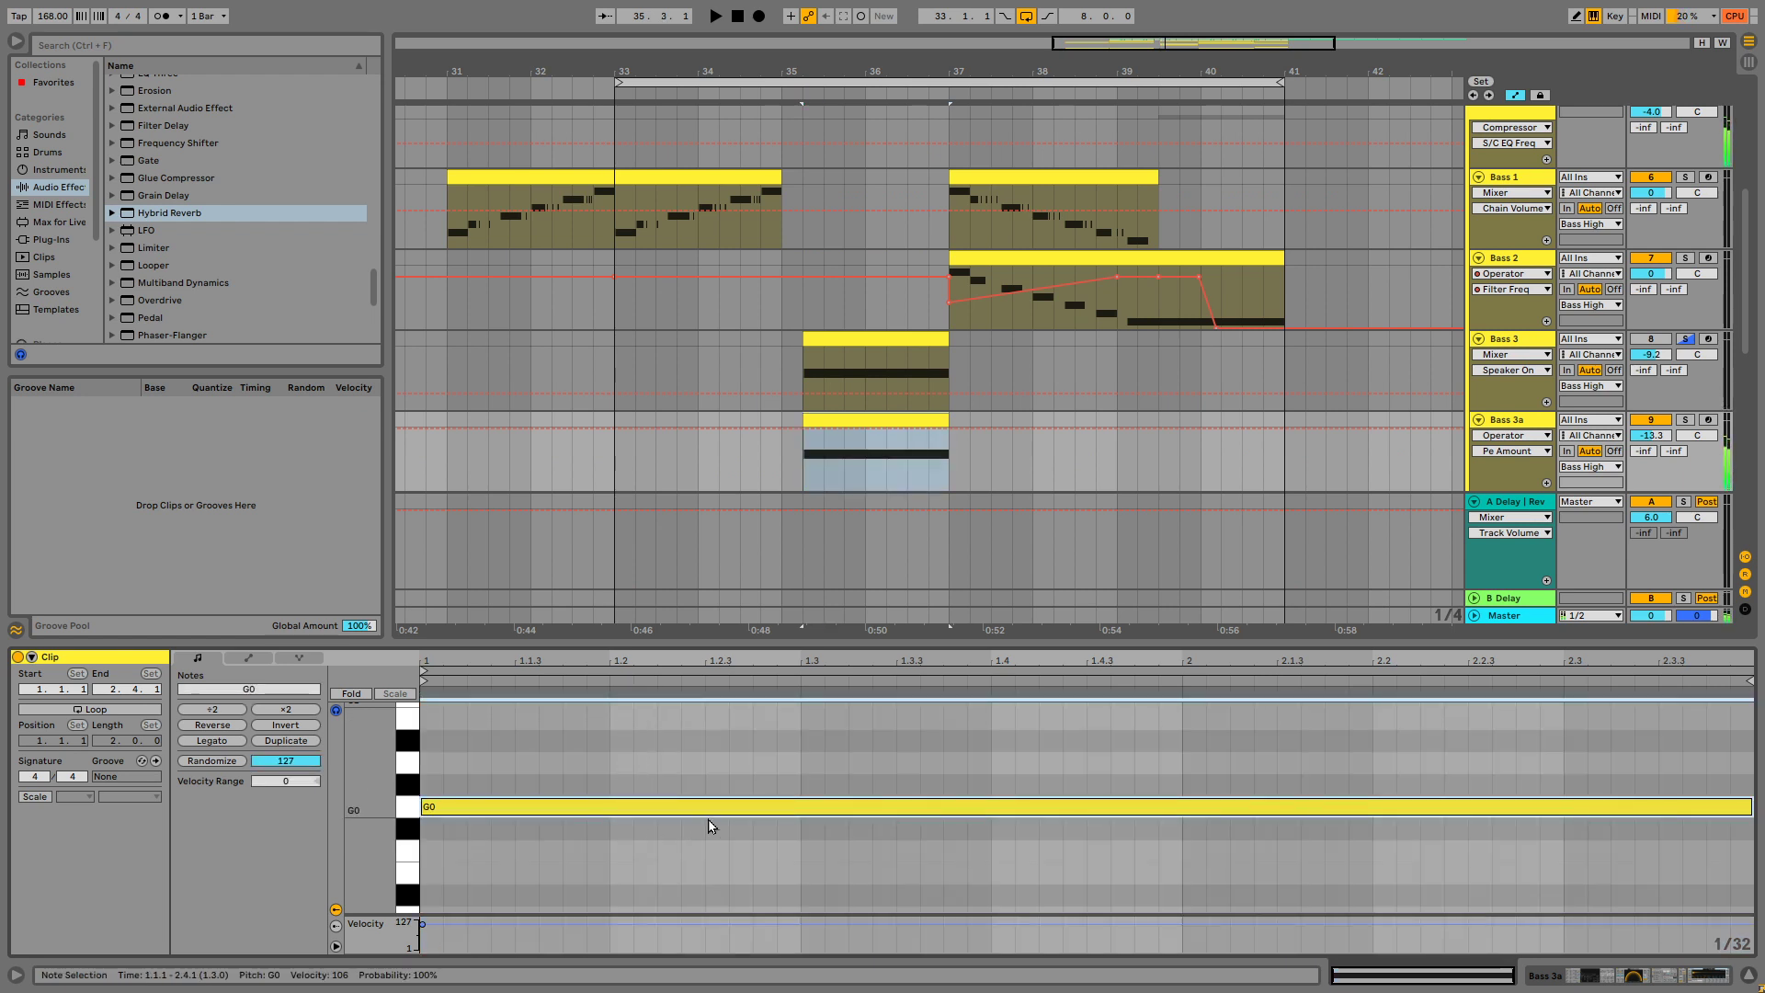
key("shift+Down")
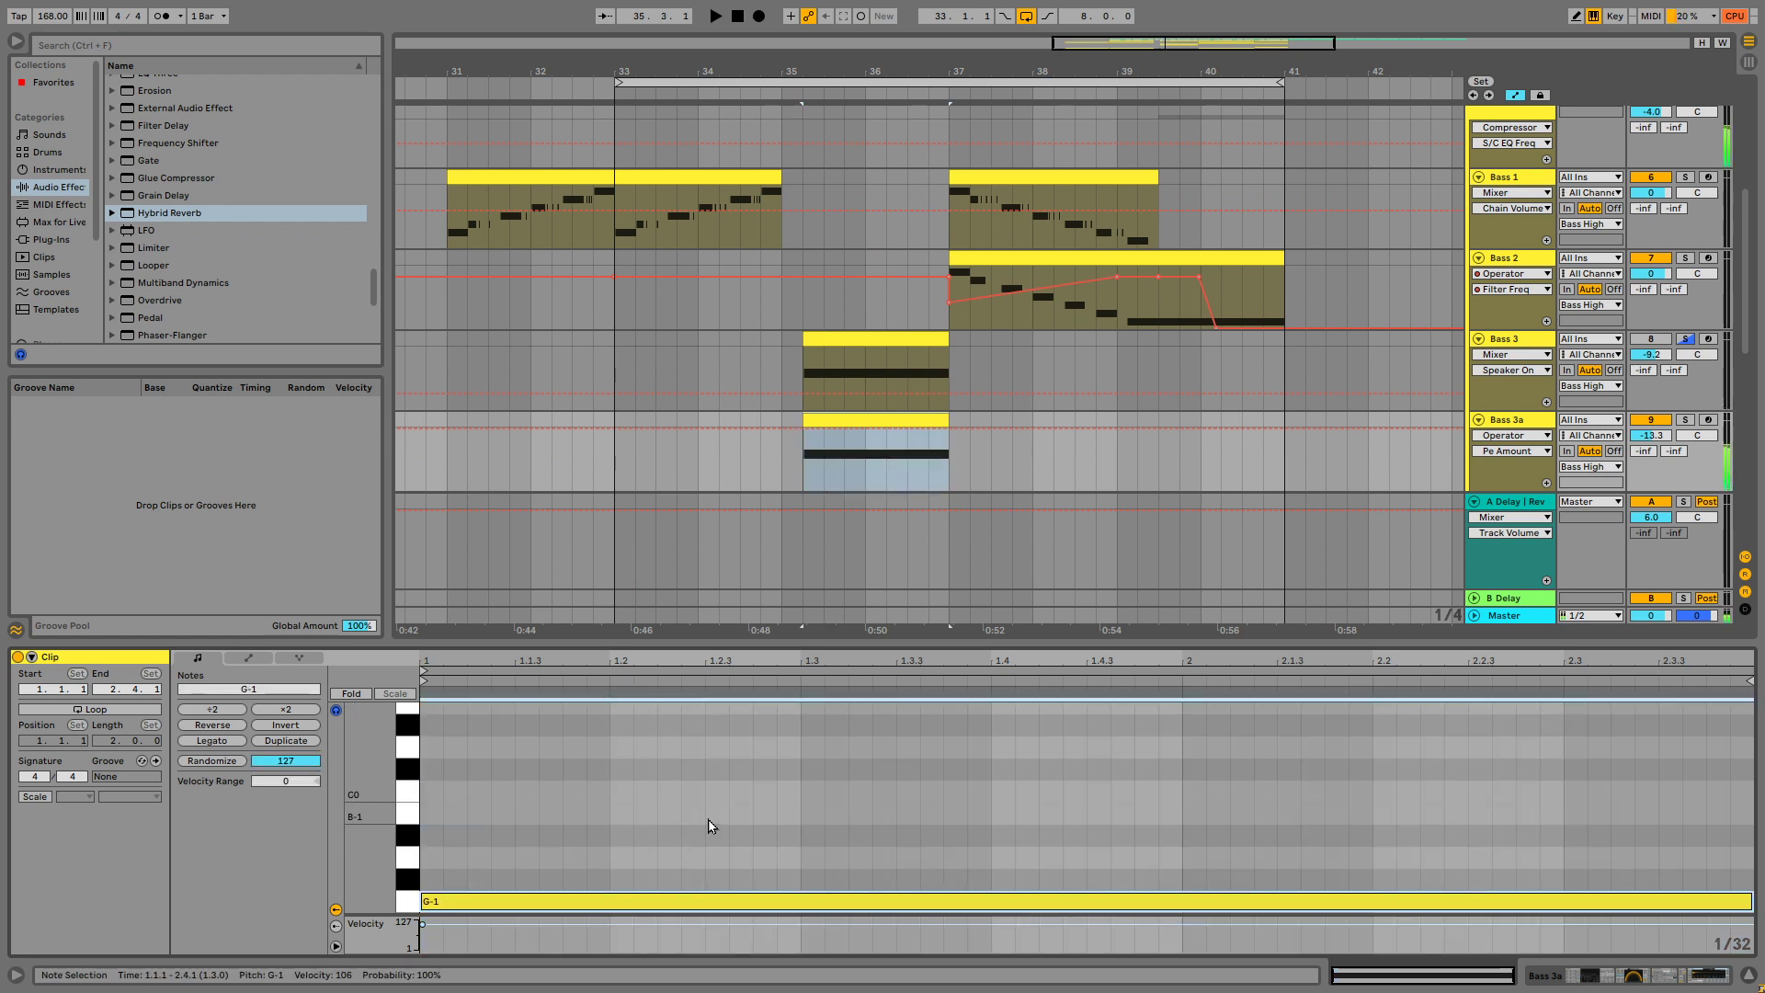
key("space")
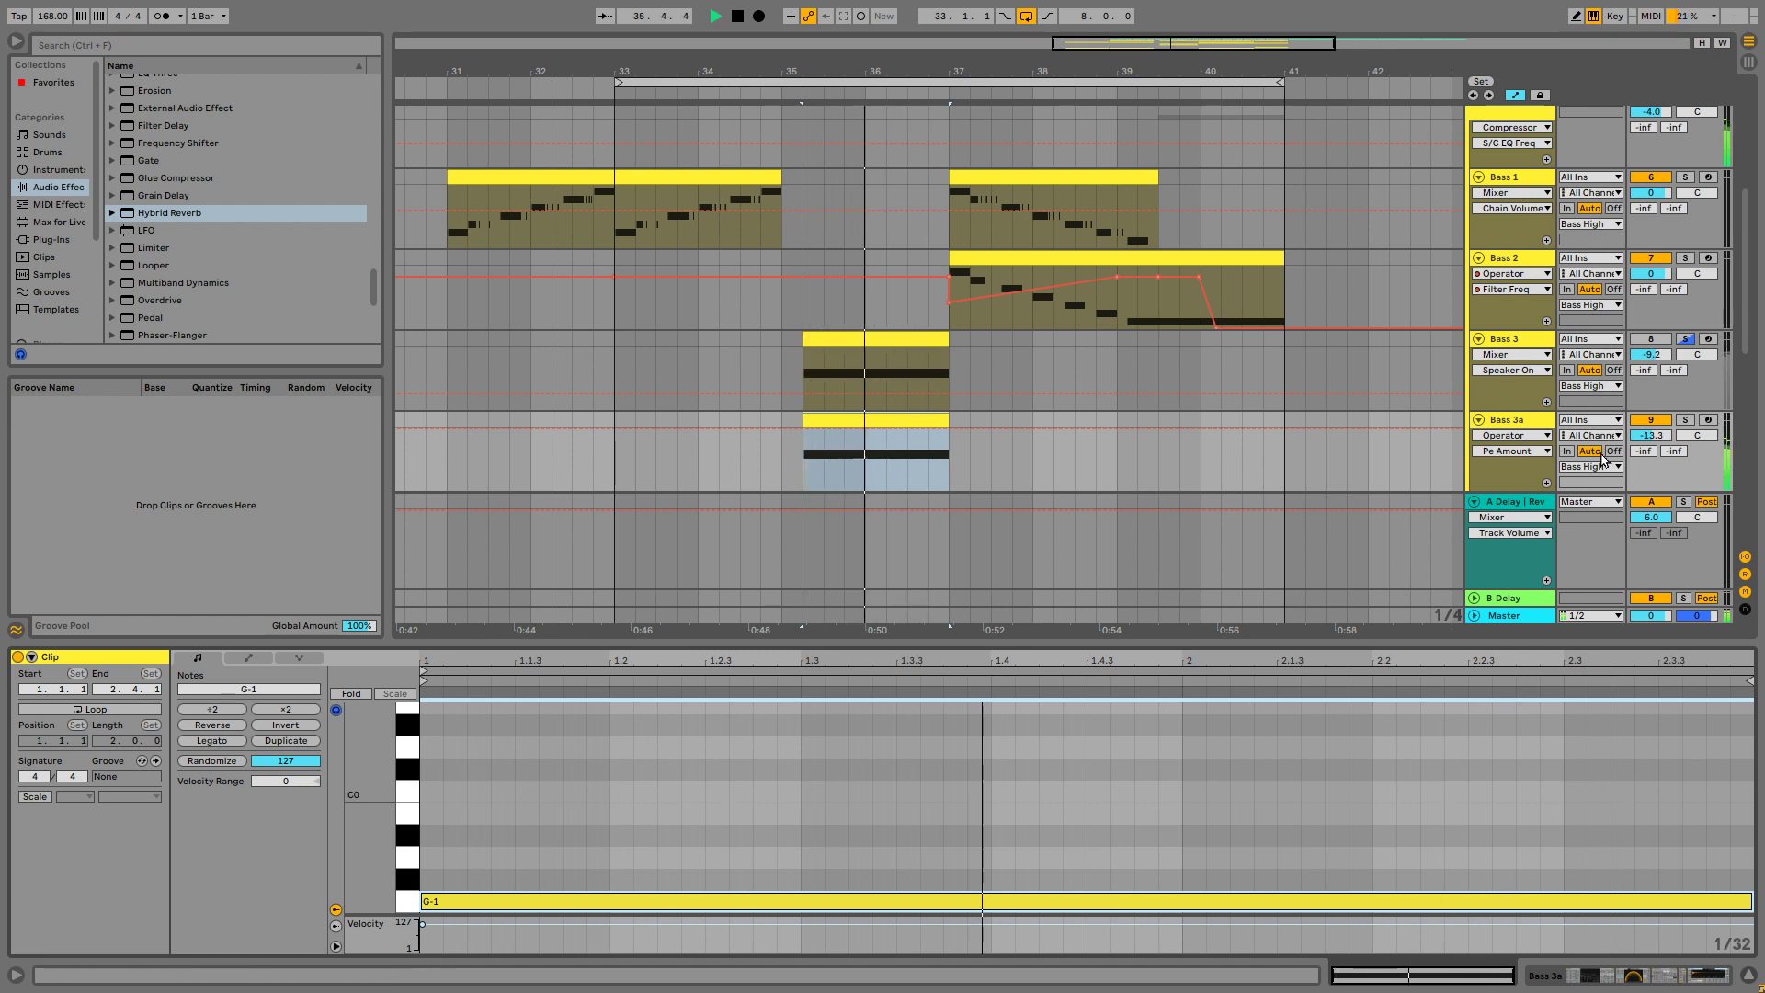
Show the Echo Feedback automation on Bass 3a, raise the envelope's early peak to 122 %, and play the clip.
left_click(1516, 425)
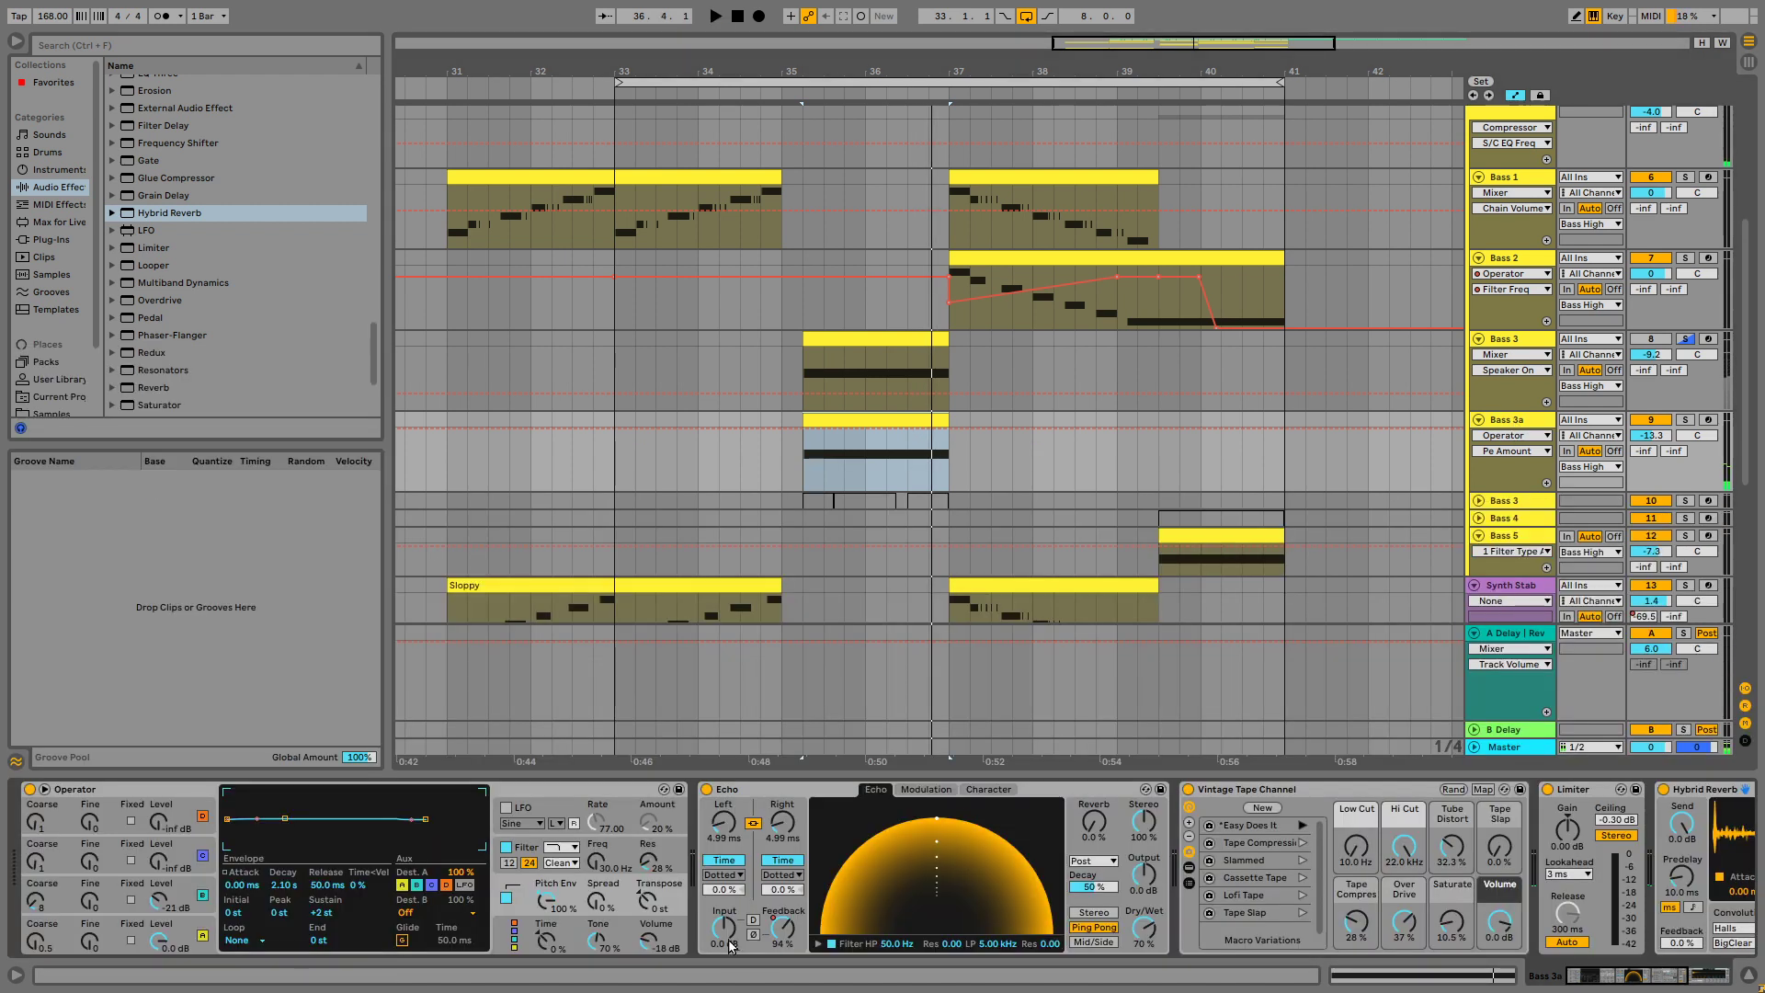
left_click(783, 931)
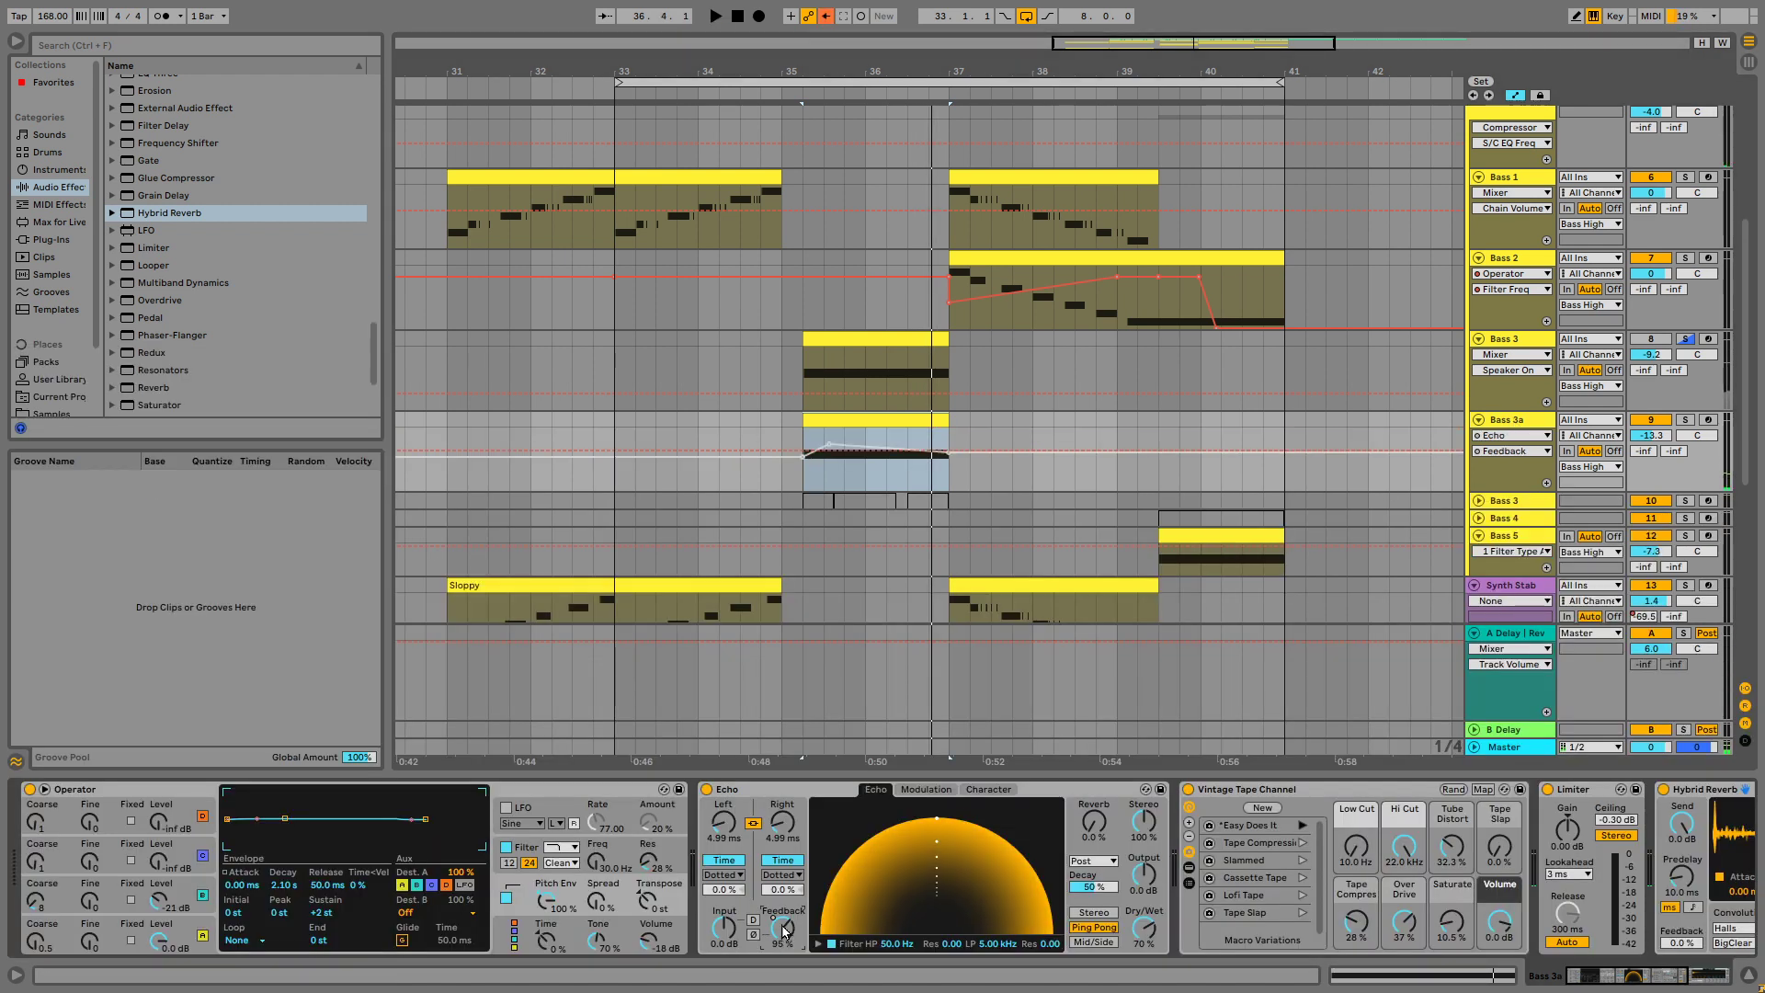
left_click(825, 16)
left_click_drag(832, 449, 831, 443)
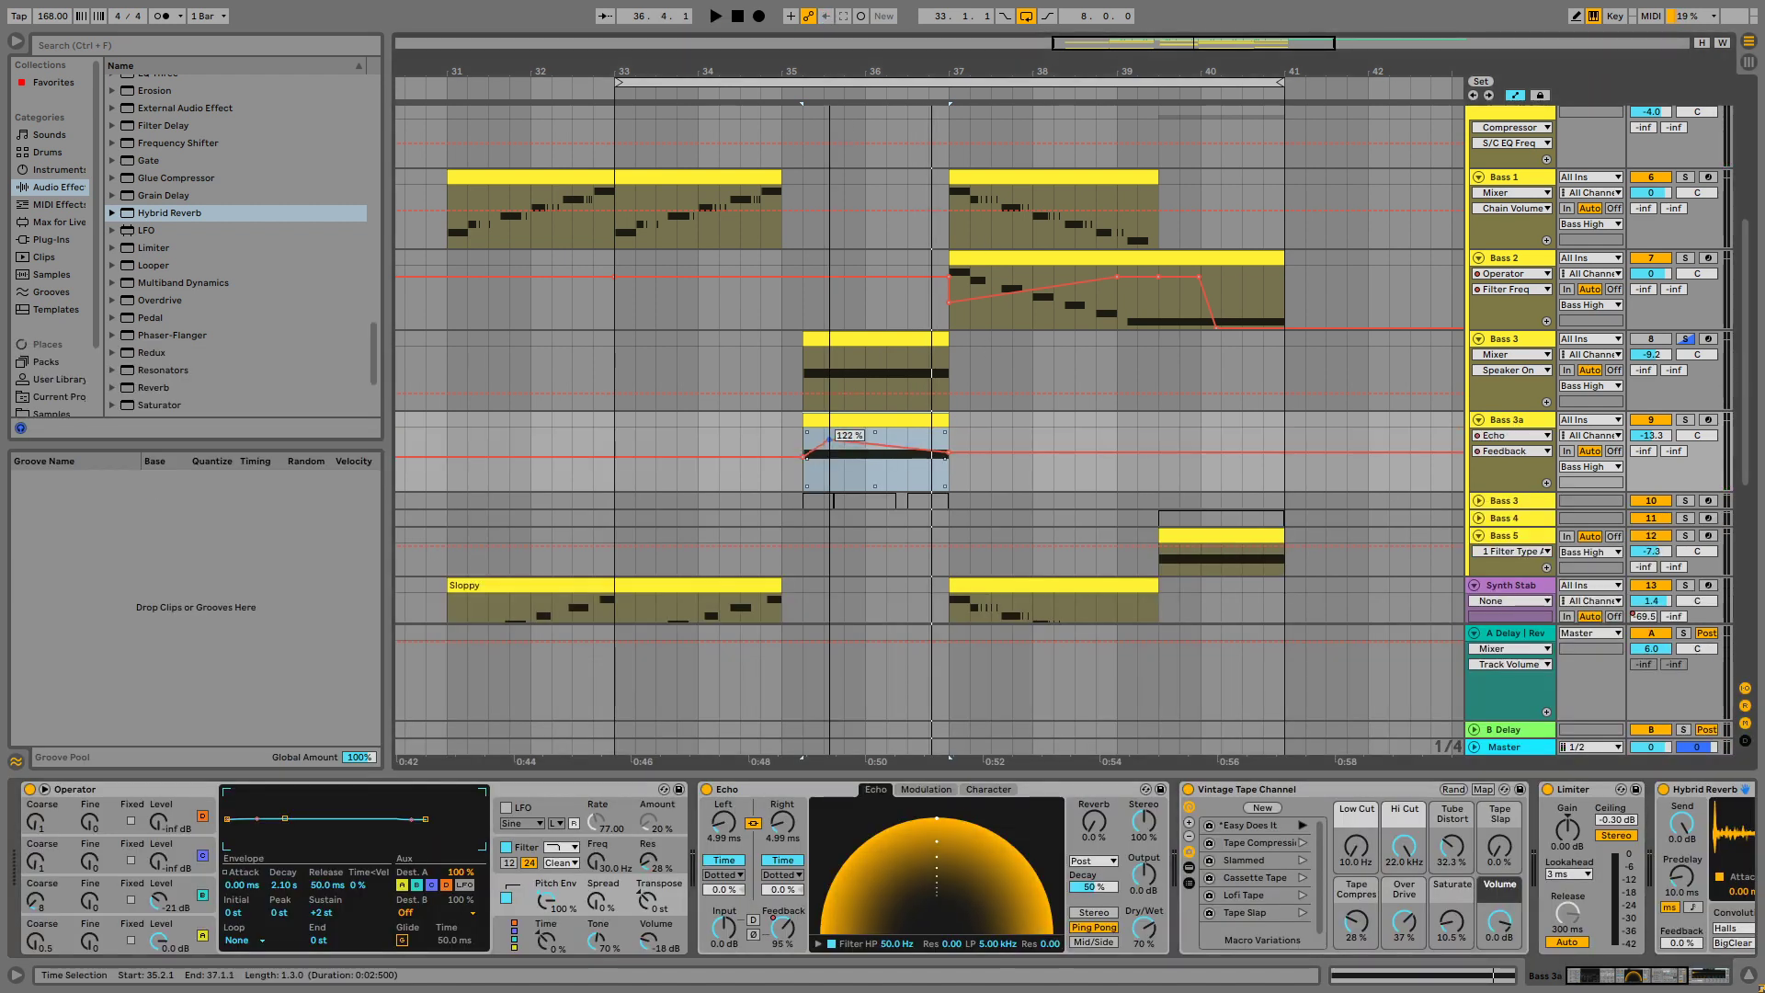
key("space")
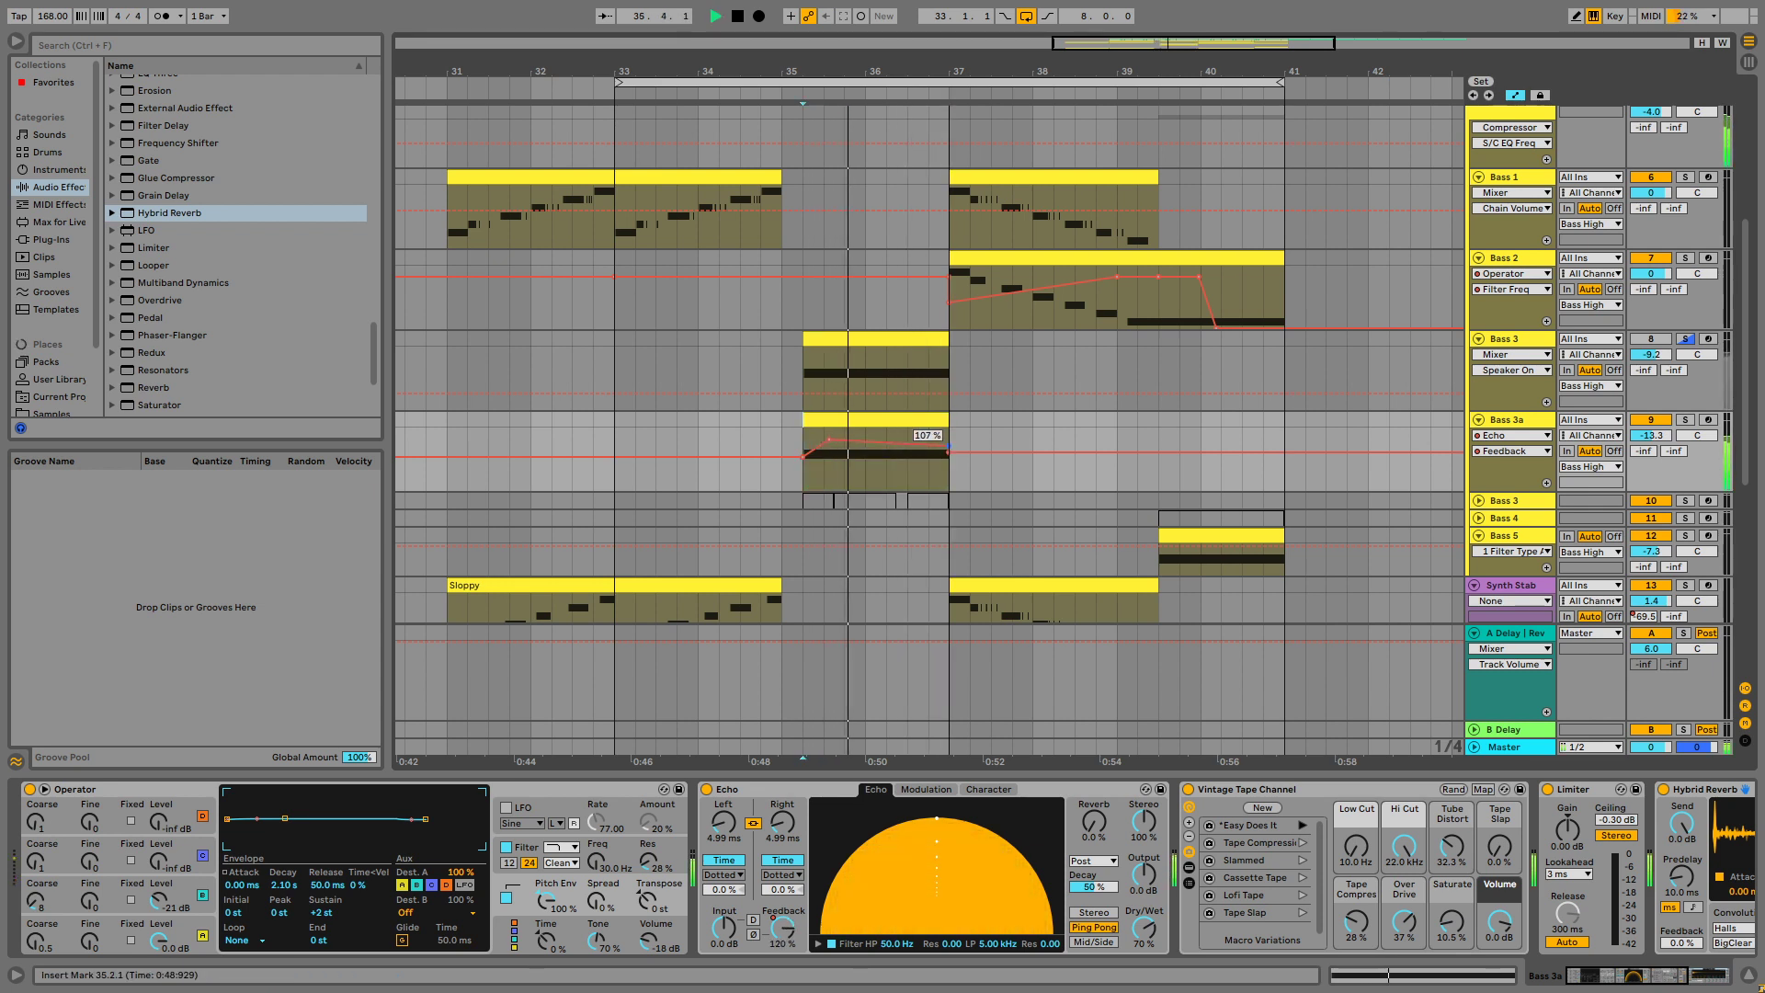
Lower the end point of the Echo Feedback envelope to 95 % and audition the Bass 3a clip.
mouse_move(948, 446)
left_mouse_down()
mouse_move(912, 450)
mouse_move(949, 452)
left_mouse_up()
key("space")
key("space")
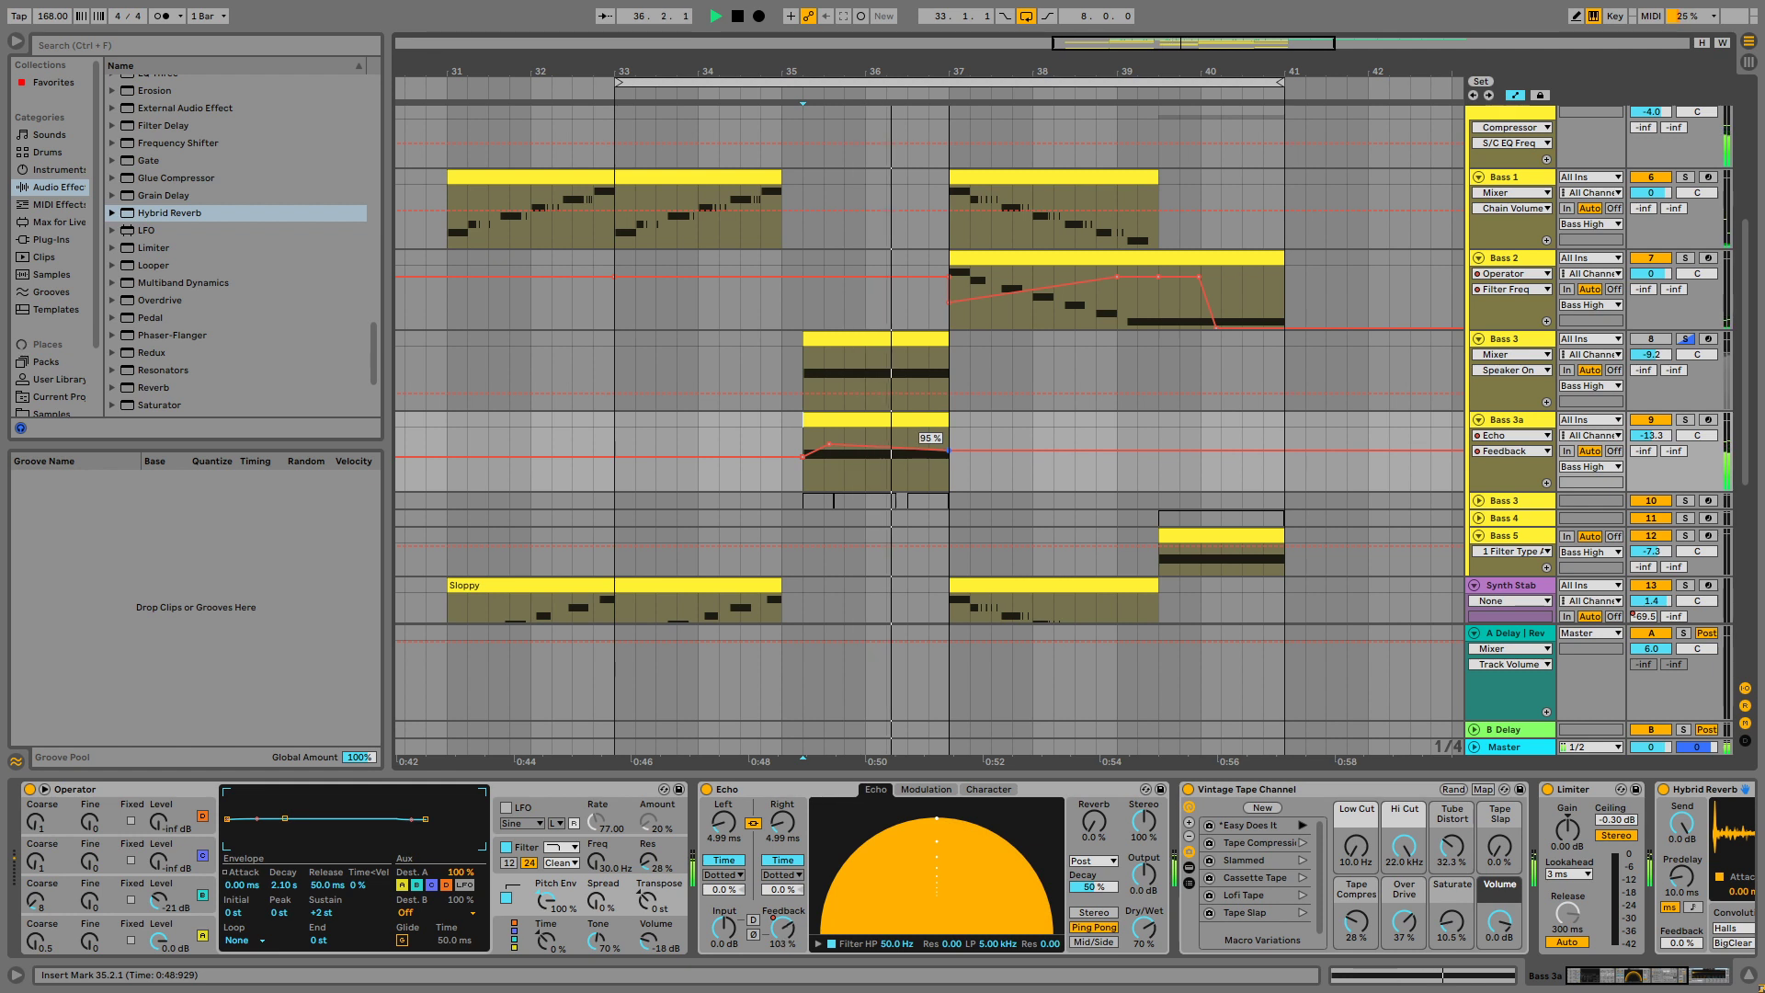
key("space")
key("space")
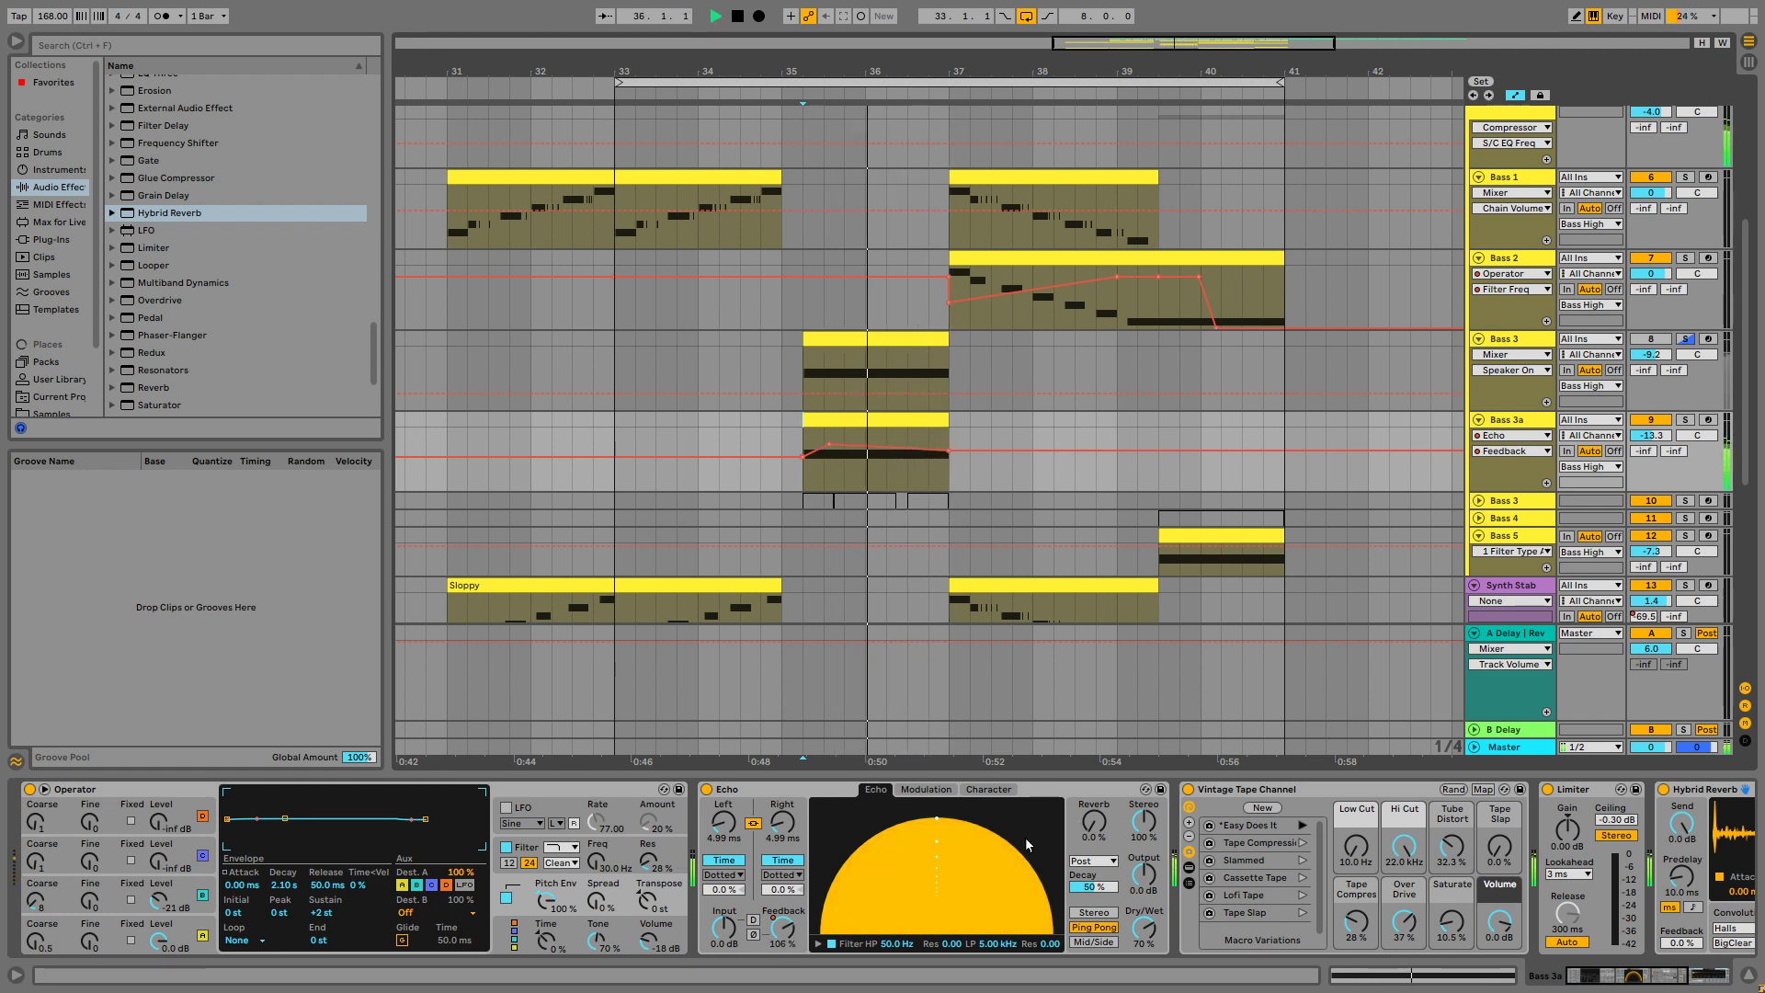
key("space")
With Bass 3a soloed, expand Echo's filter display and lower its low-pass filter to 2.07 kHz during playback.
left_click(819, 944)
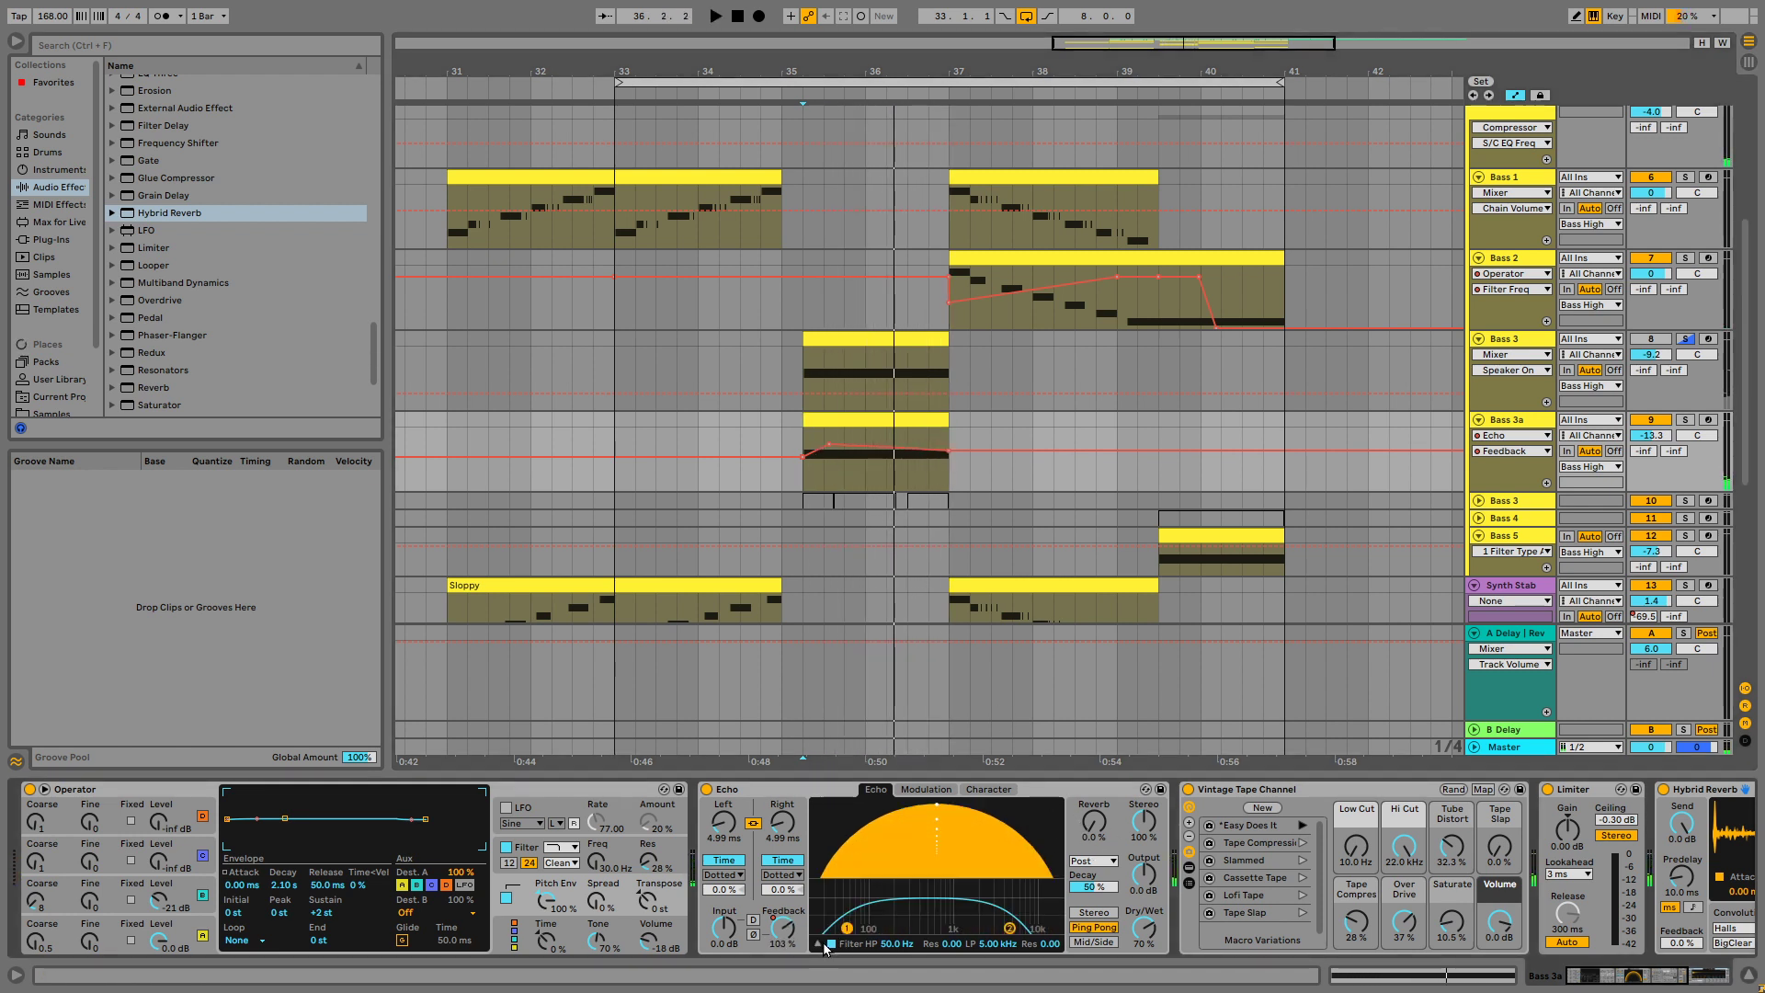
left_click(1685, 420)
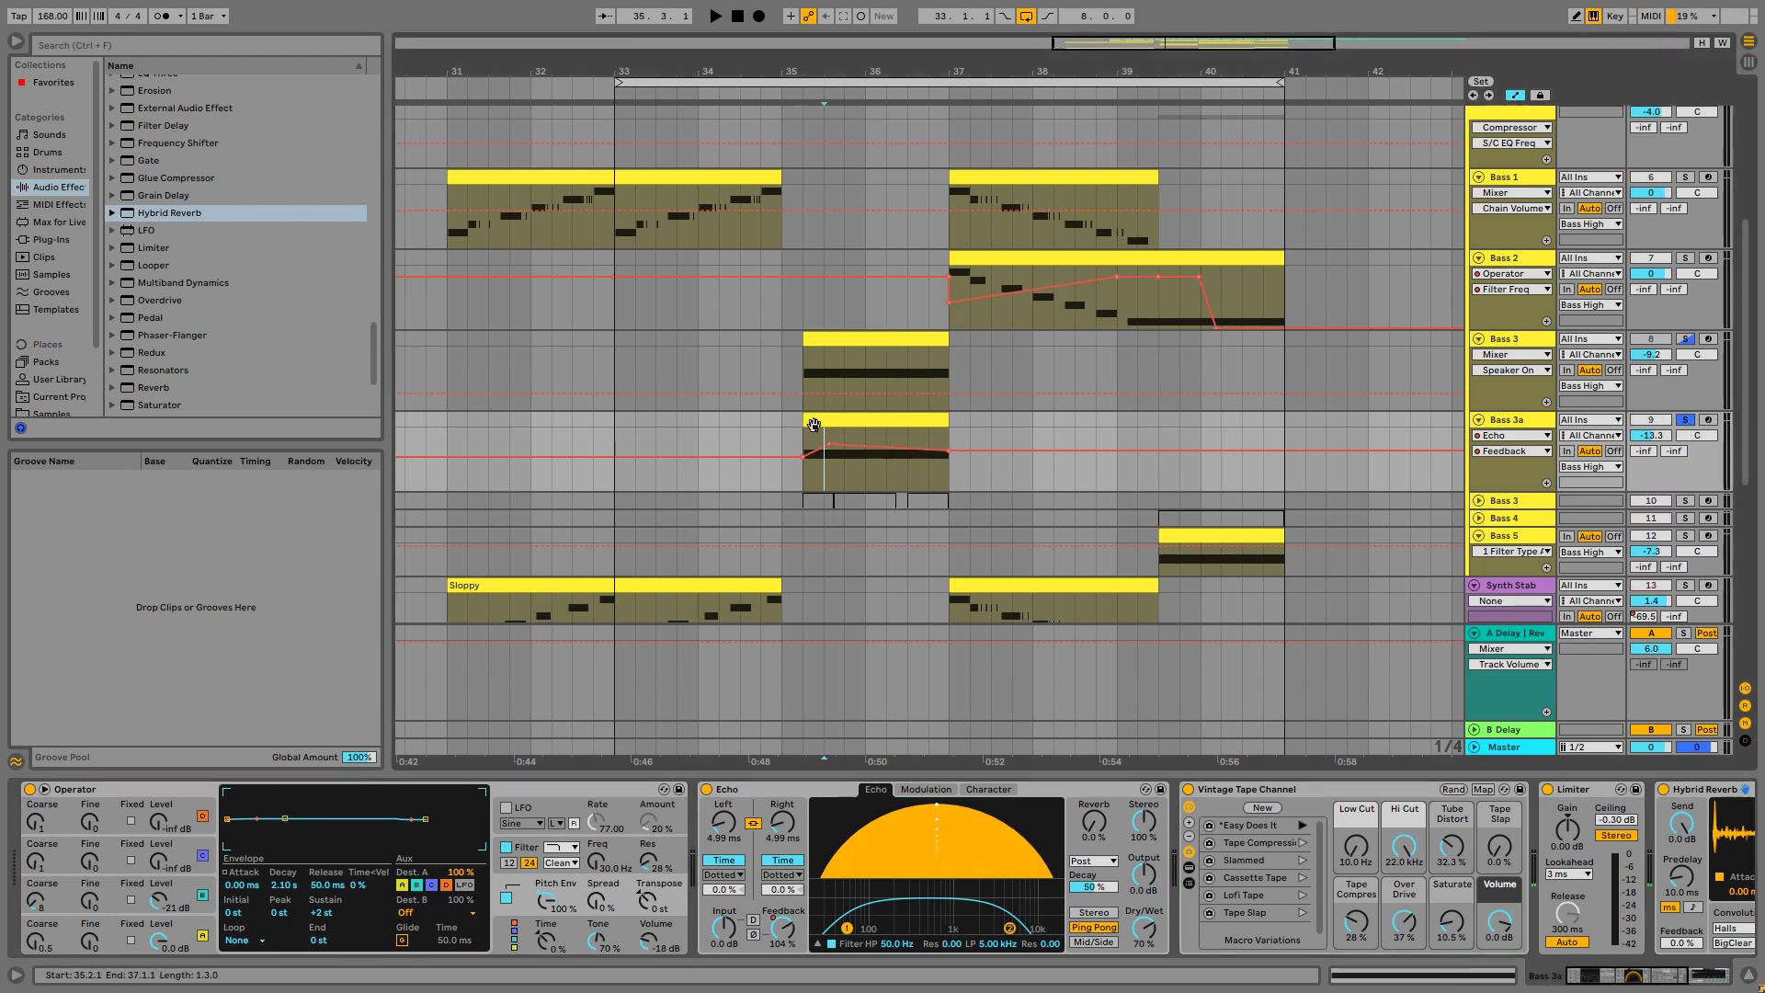
key("space")
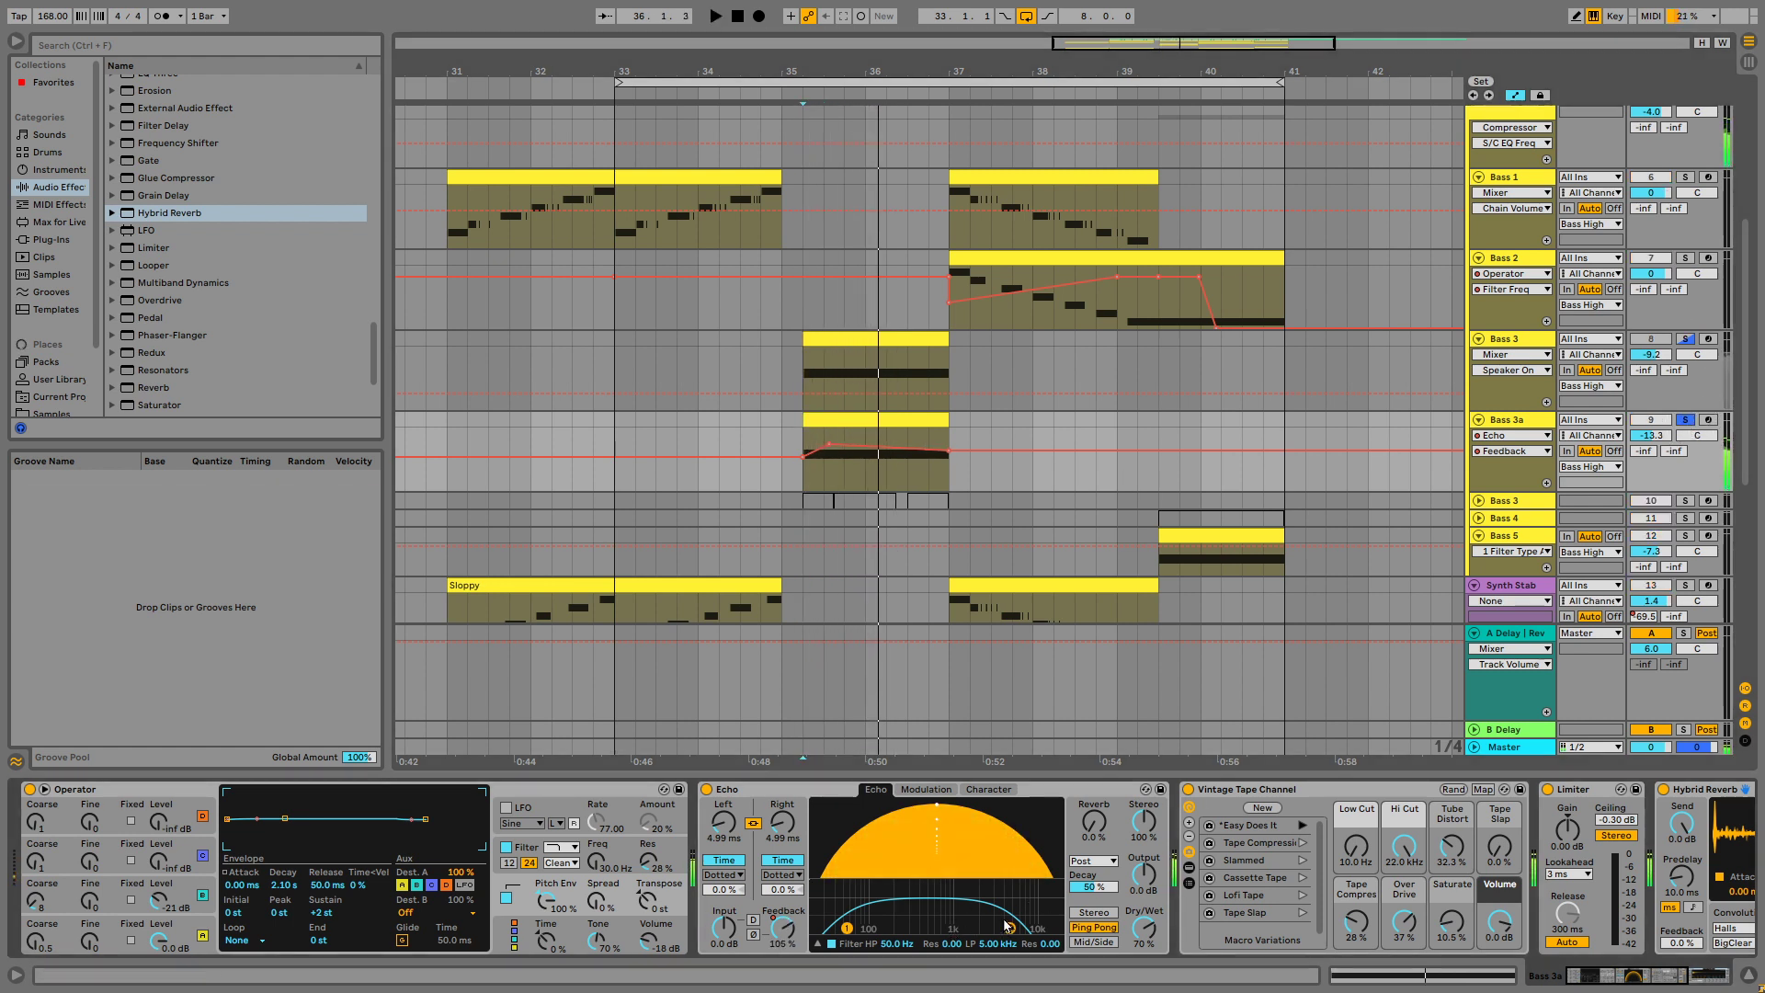
mouse_move(1007, 925)
left_mouse_down()
mouse_move(1051, 928)
mouse_move(977, 929)
left_mouse_up()
key("space")
key("space")
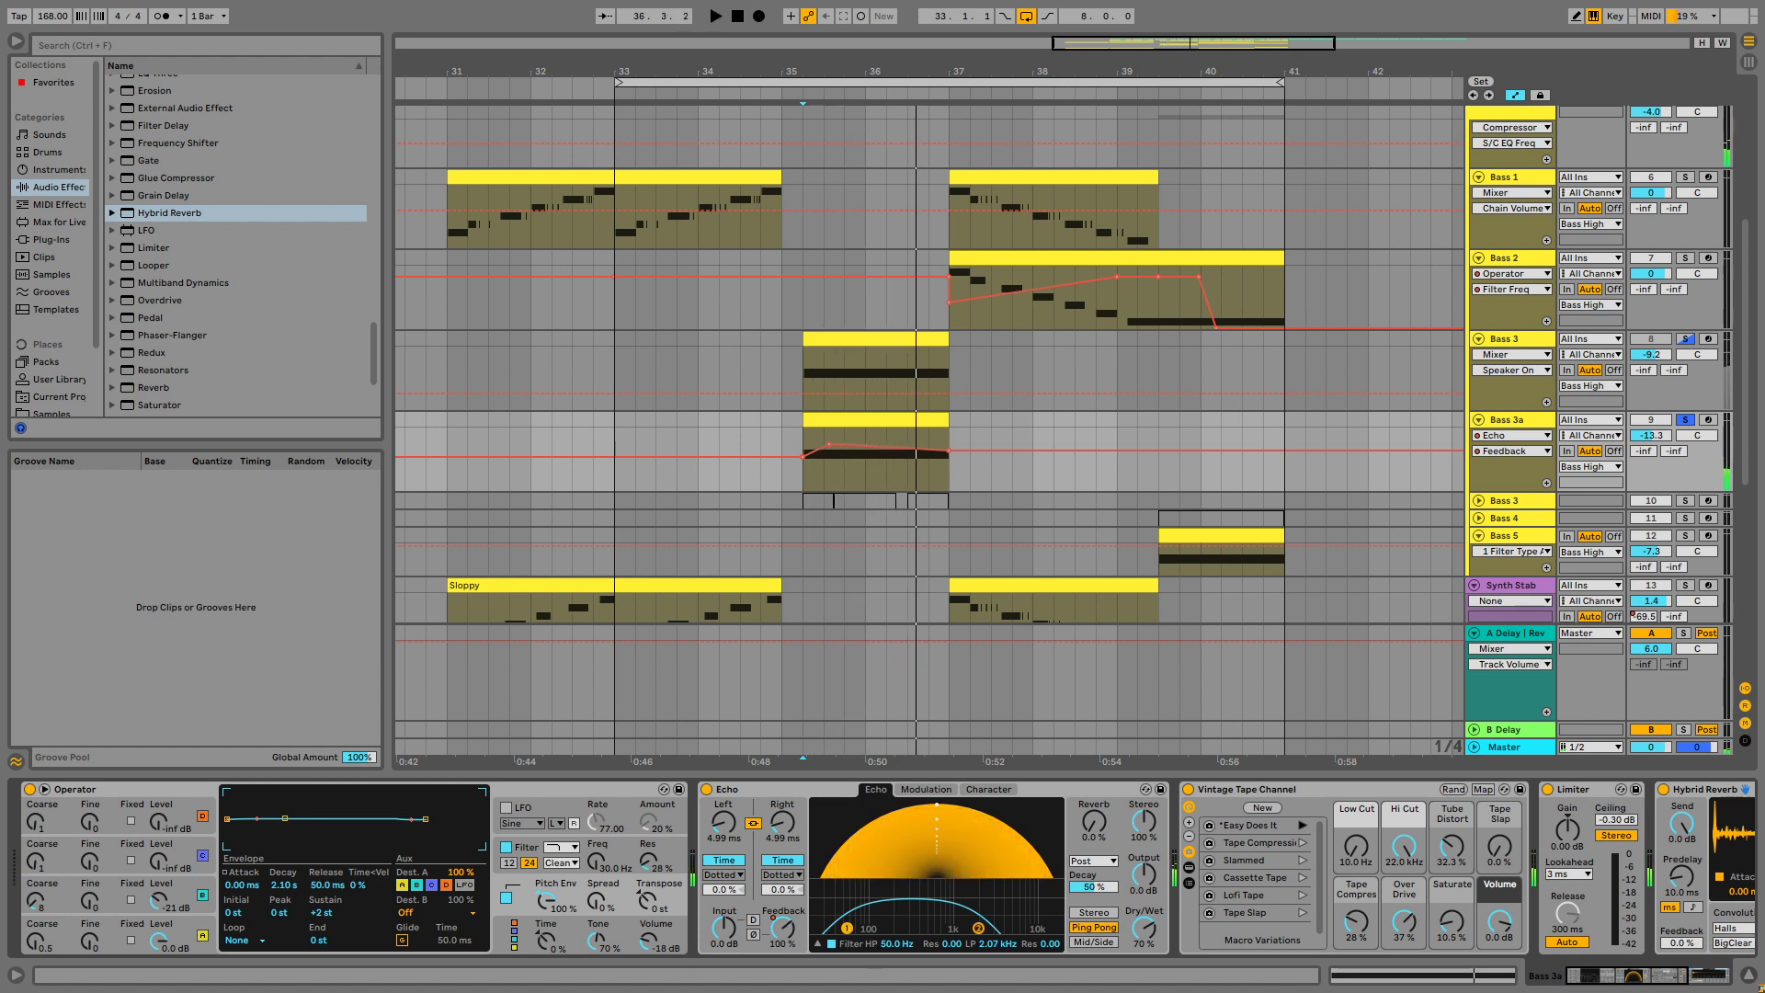
Try Echo's high-pass filter at 53.9 Hz with 0.09 resonance while replaying the clip.
key("space")
left_click_drag(847, 928, 842, 892)
key("space")
key("space")
key("space")
key("space")
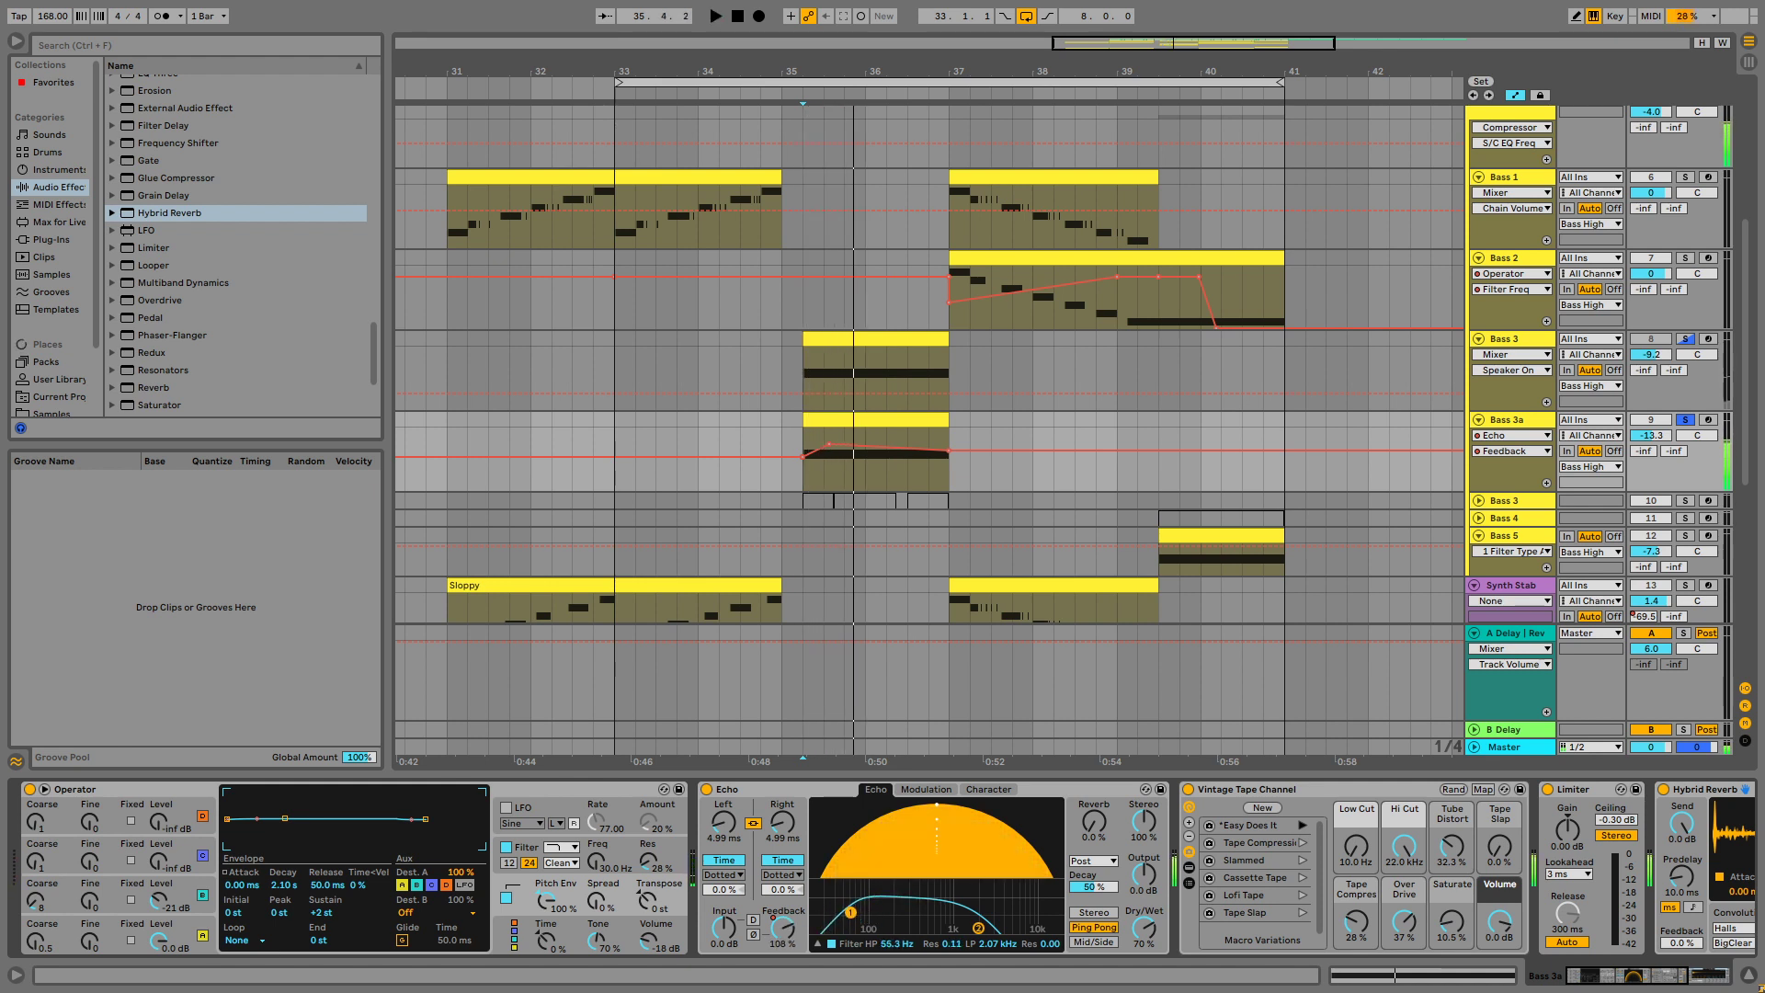
key("space")
key("space")
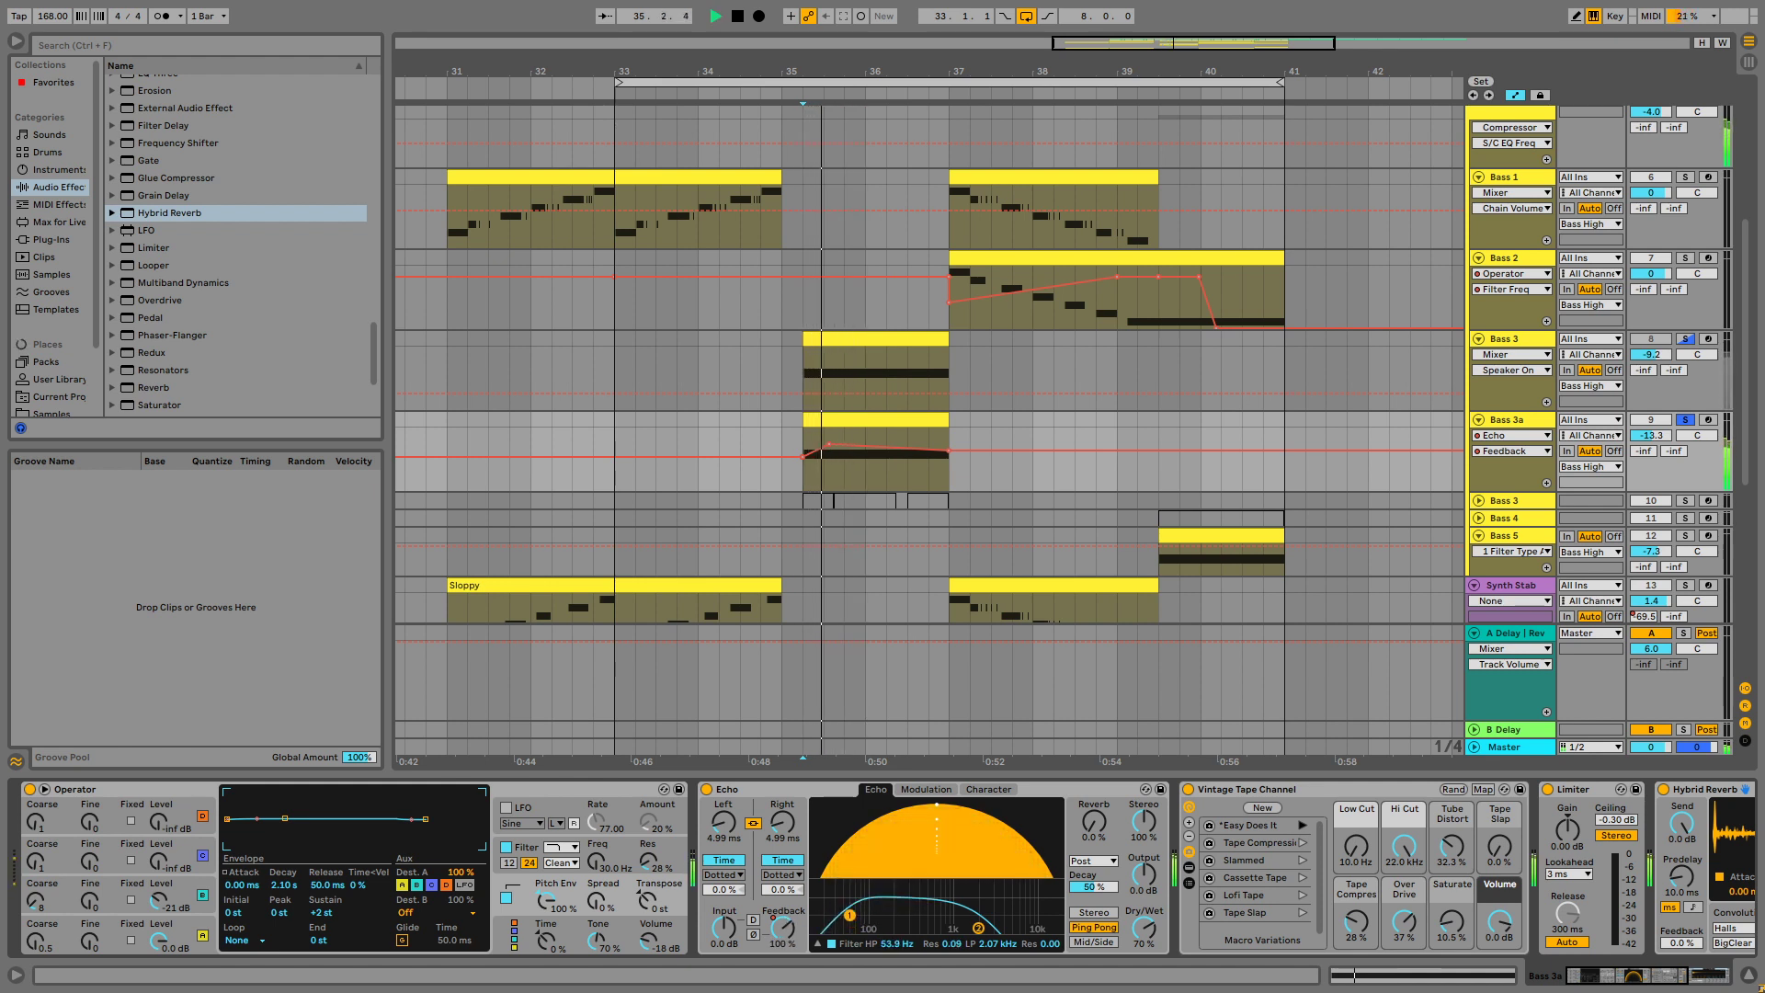
Try higher cutoffs for Echo's high-pass filter, then set it to 37.4 Hz with 0.15 resonance.
left_click_drag(852, 922, 858, 913)
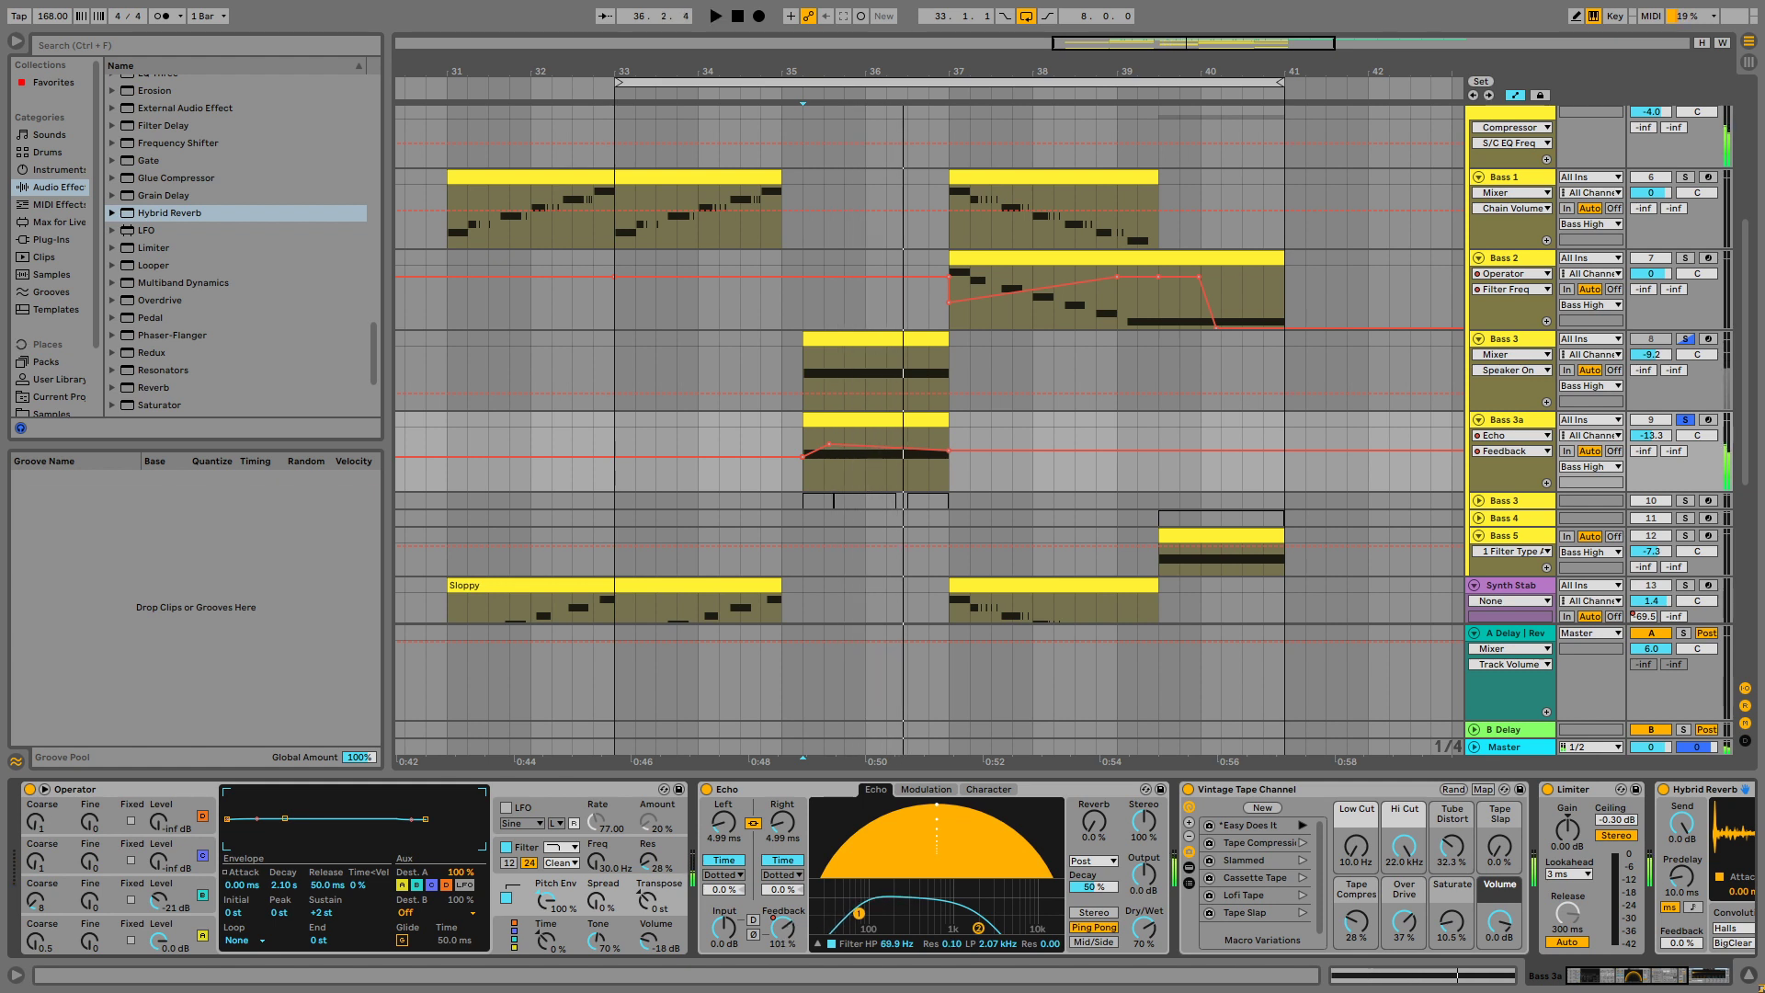
key("space")
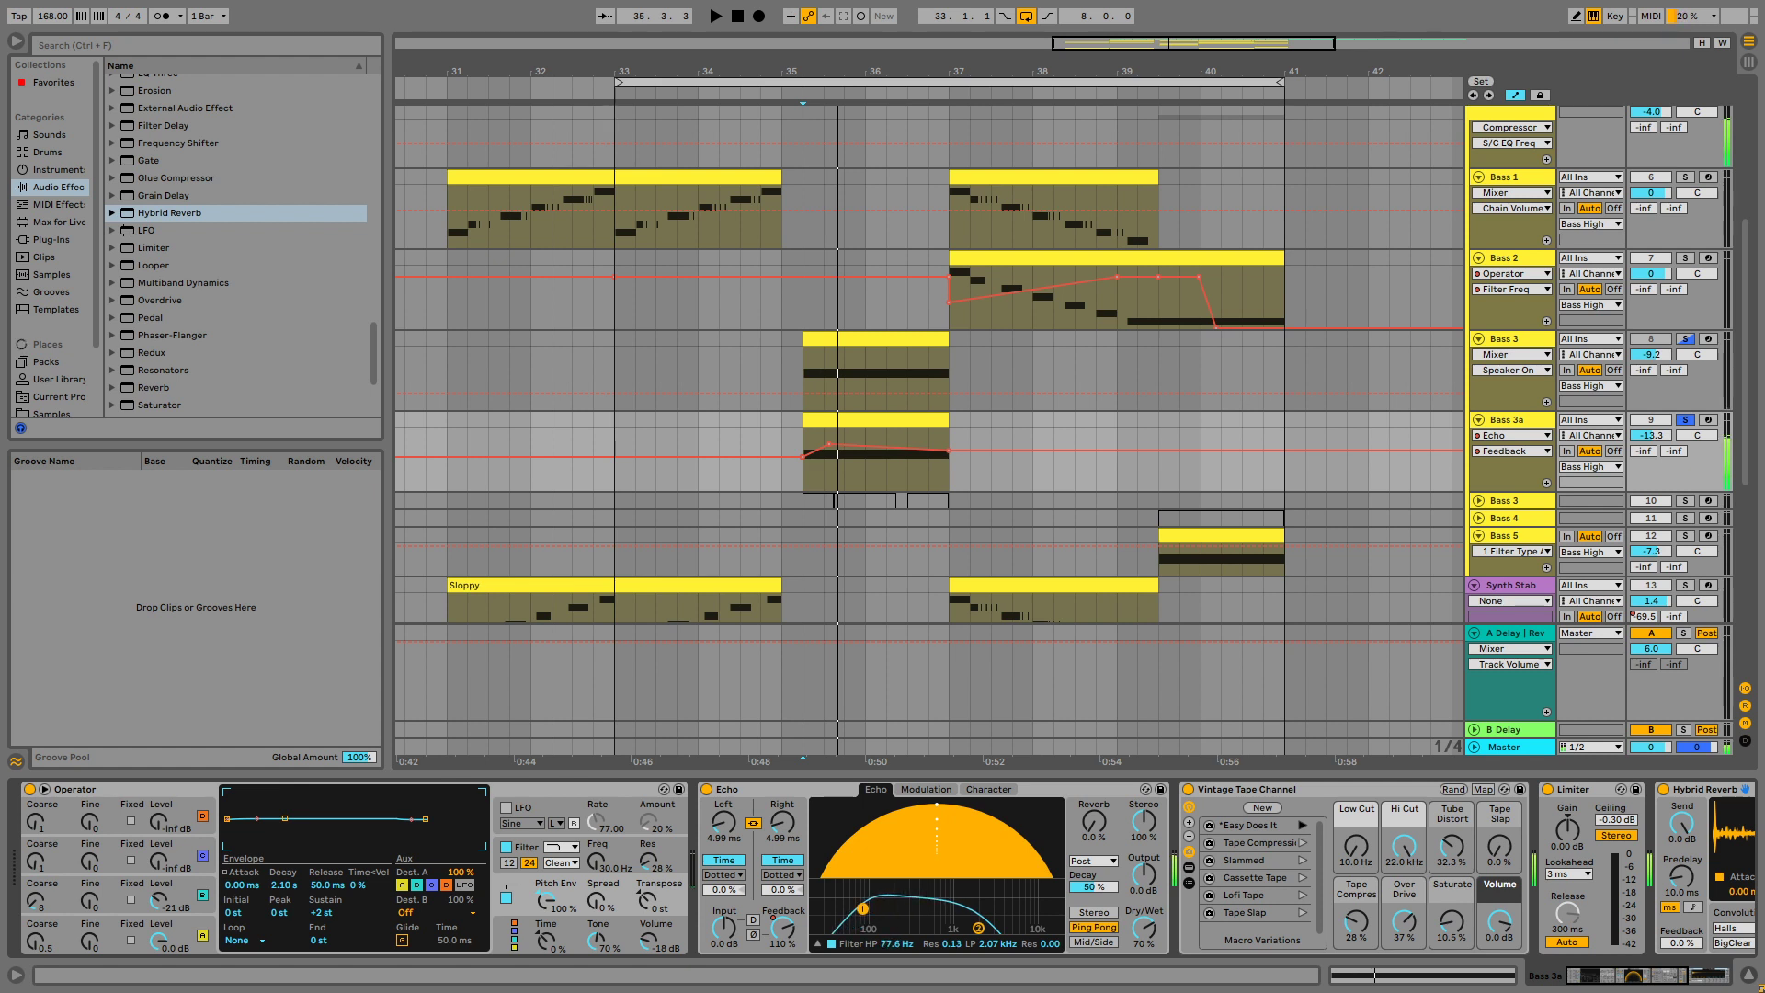
left_click_drag(829, 890, 836, 907)
key("space")
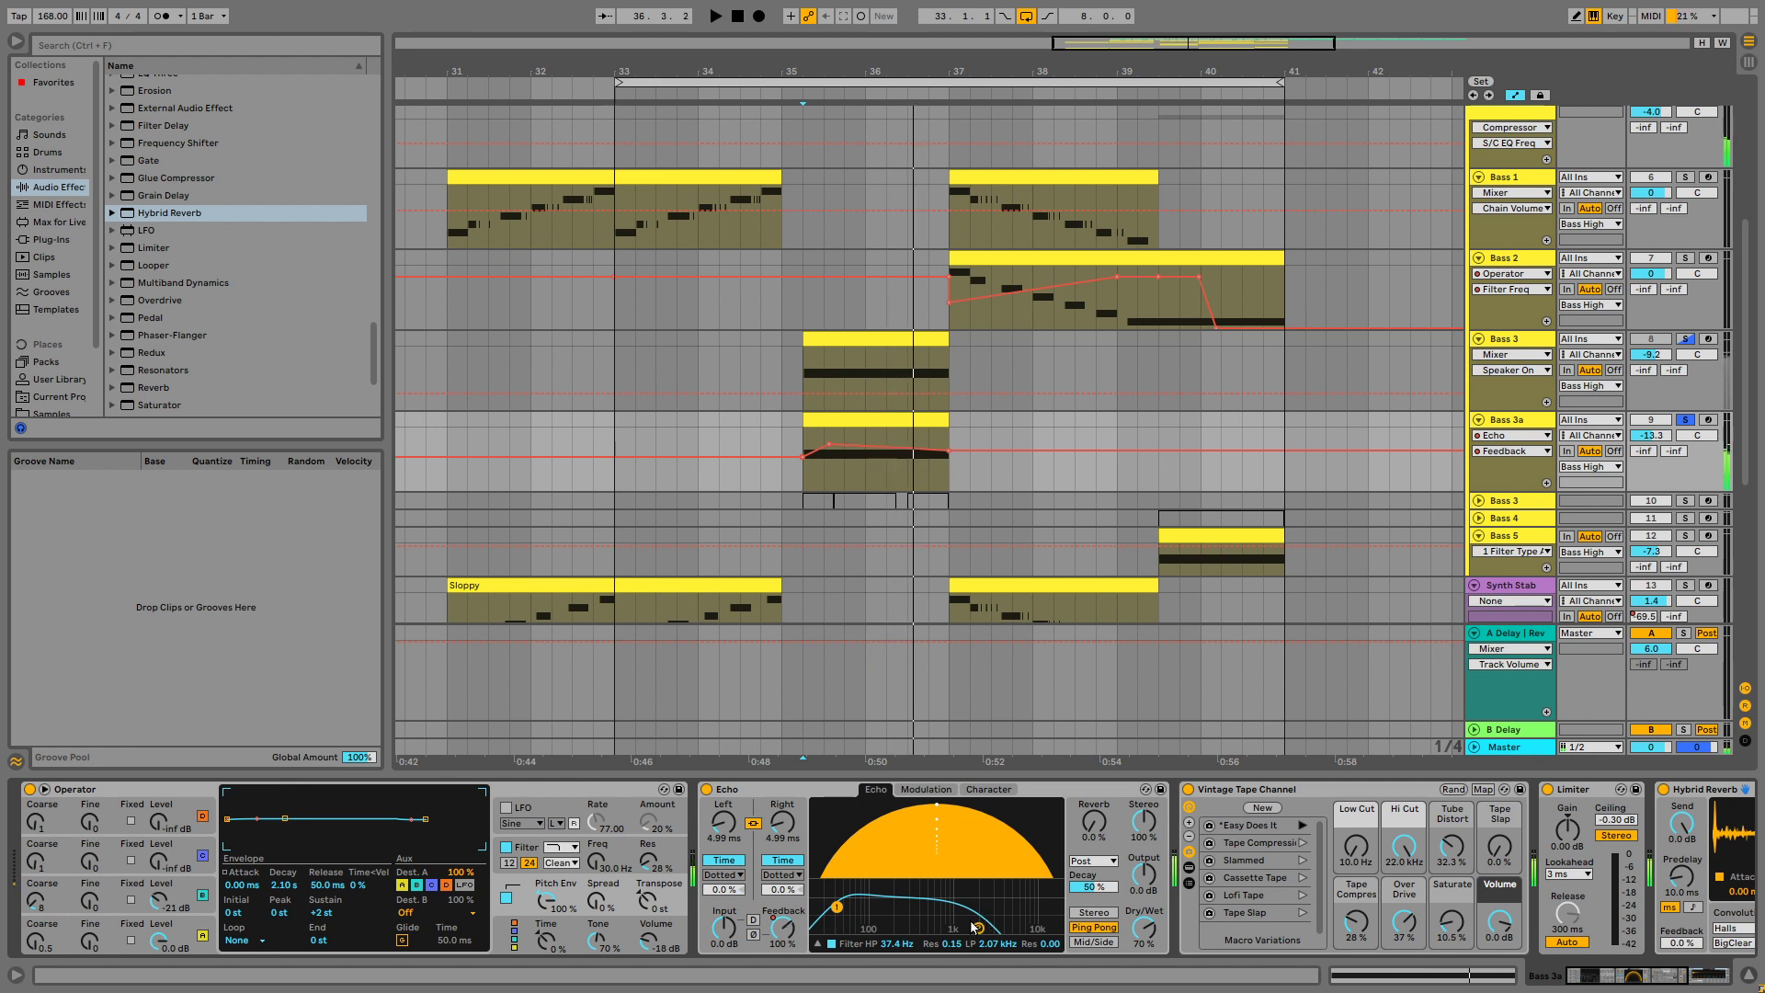
Set Echo's low-pass filter to 3.14 kHz with 0.10 resonance and replay the clip.
mouse_move(979, 926)
left_mouse_down()
mouse_move(930, 903)
mouse_move(973, 912)
left_mouse_up()
key("space")
key("space")
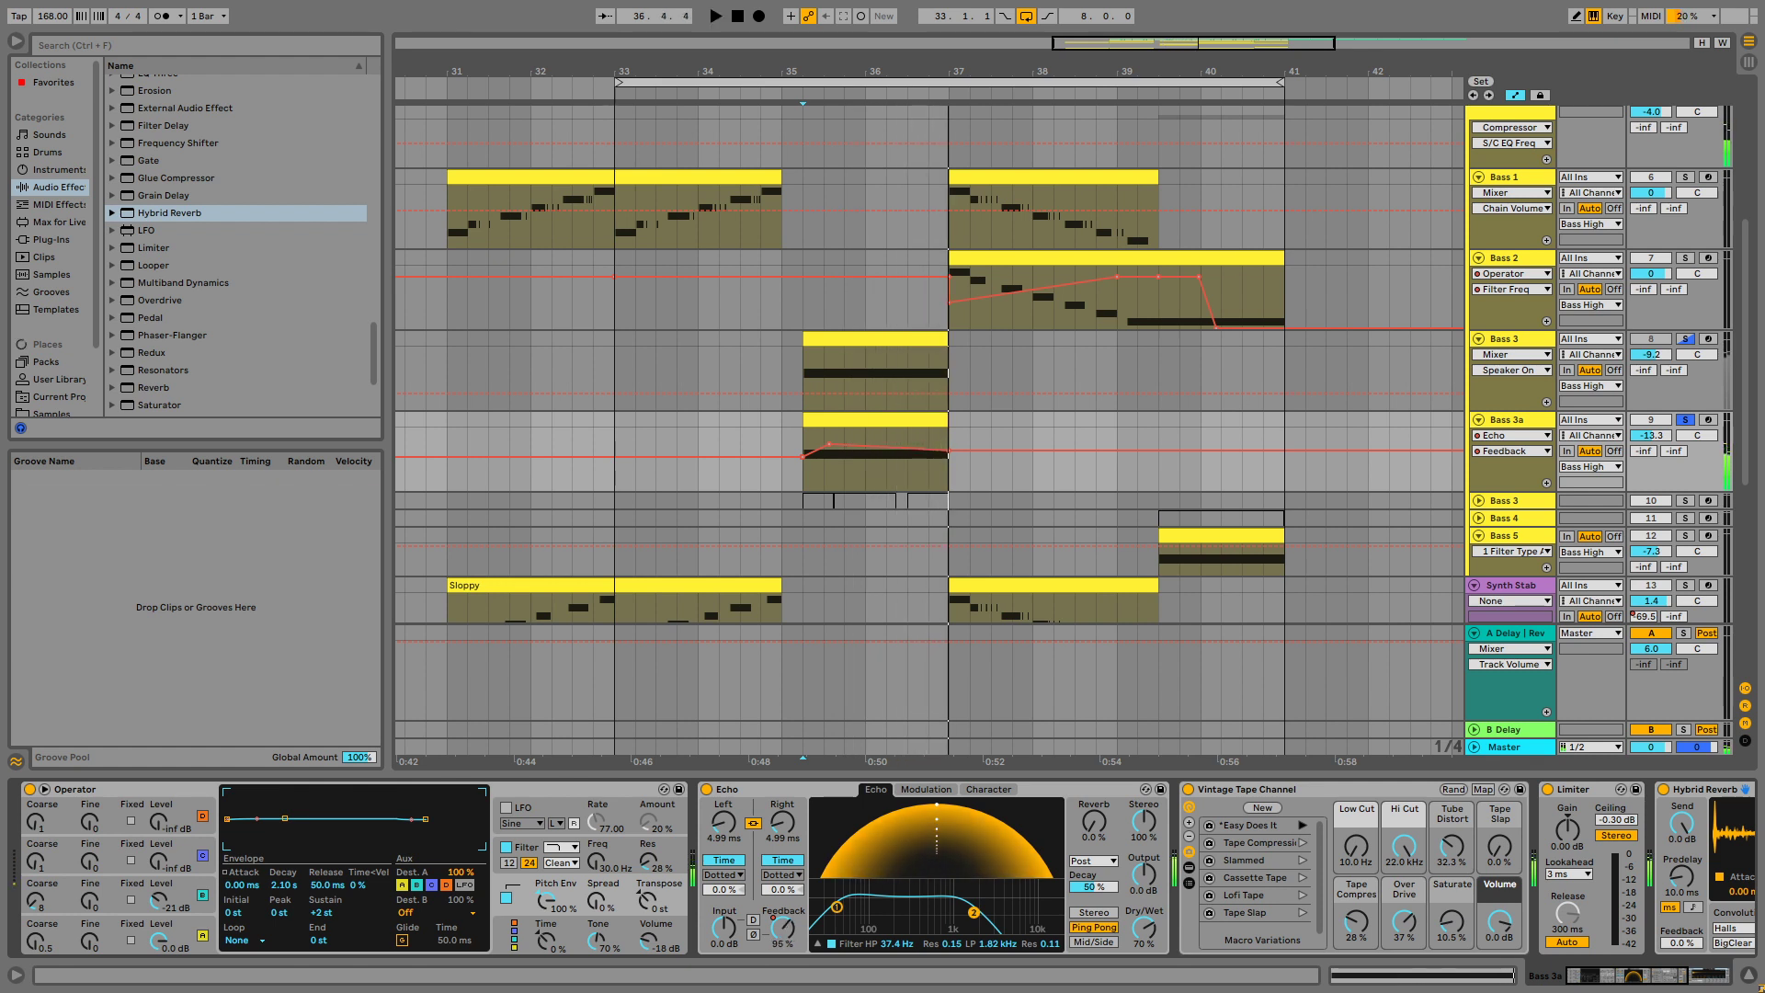
key("space")
key("space")
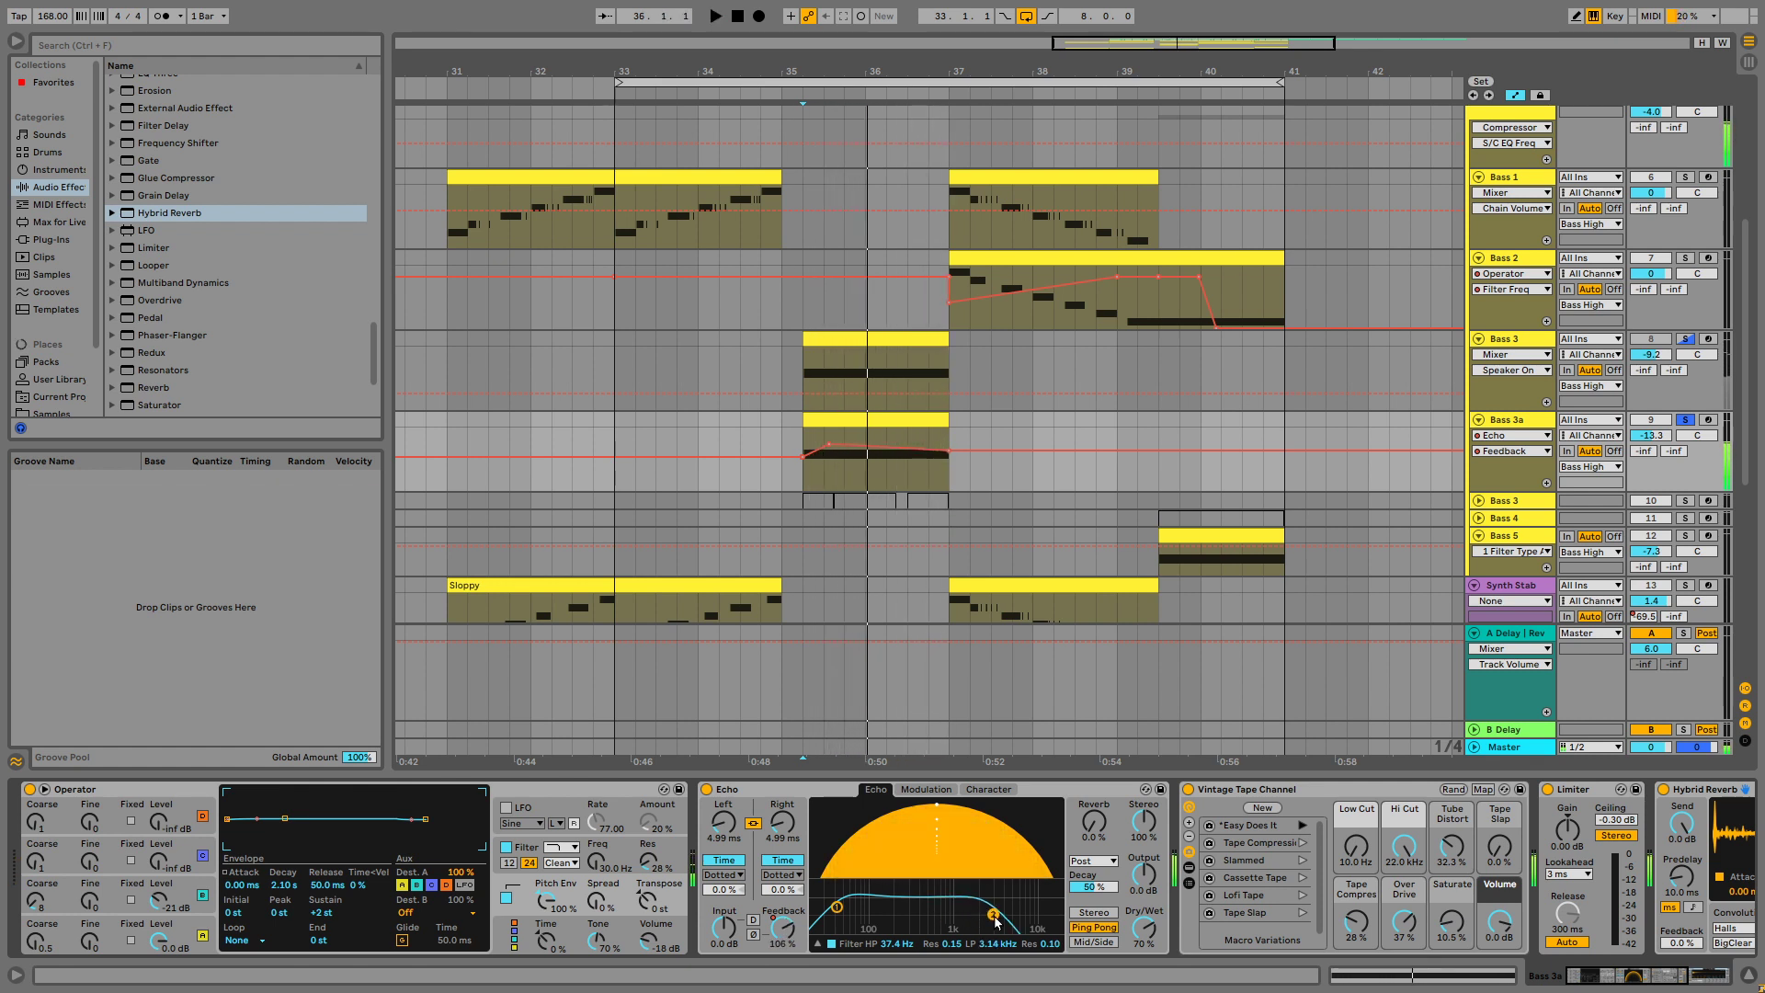
key("space")
key("space")
Reduce Echo's Dry/Wet to 49 %, set its high-pass filter to 64.6 Hz with 0.11 resonance, and audition the clip.
left_click_drag(1144, 927, 1143, 960)
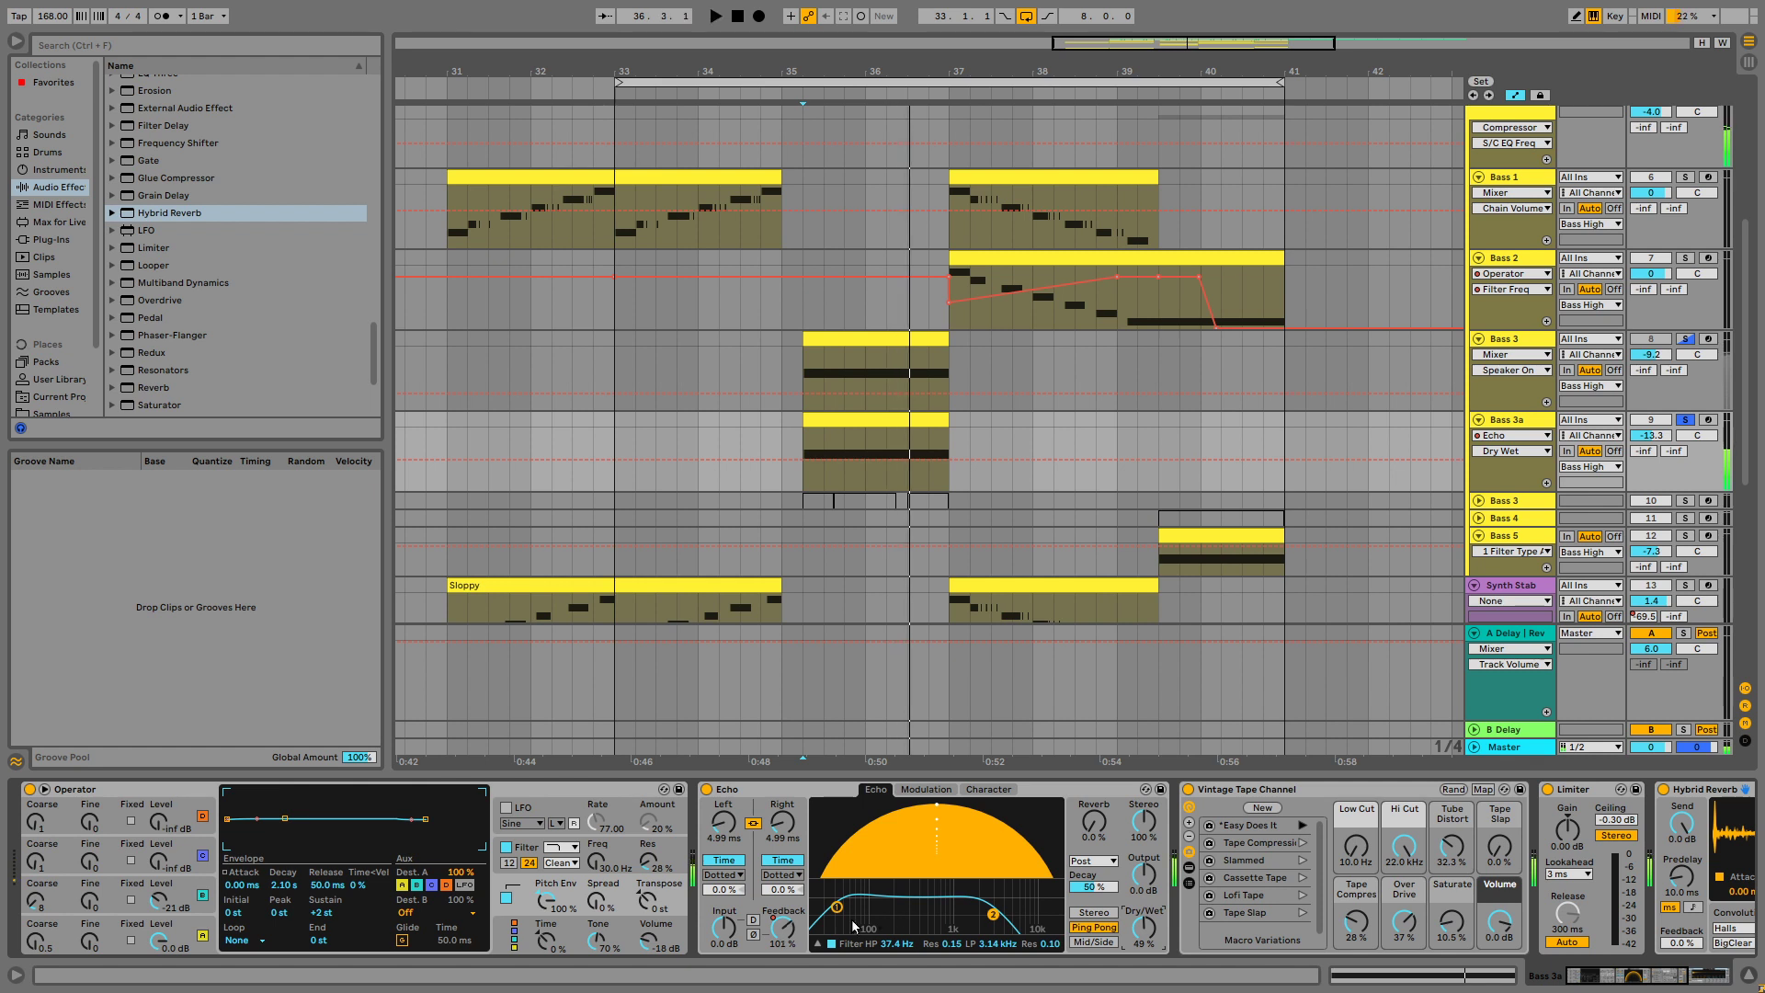
key("space")
left_click_drag(882, 909, 855, 911)
key("space")
key("space")
key("space")
key("space")
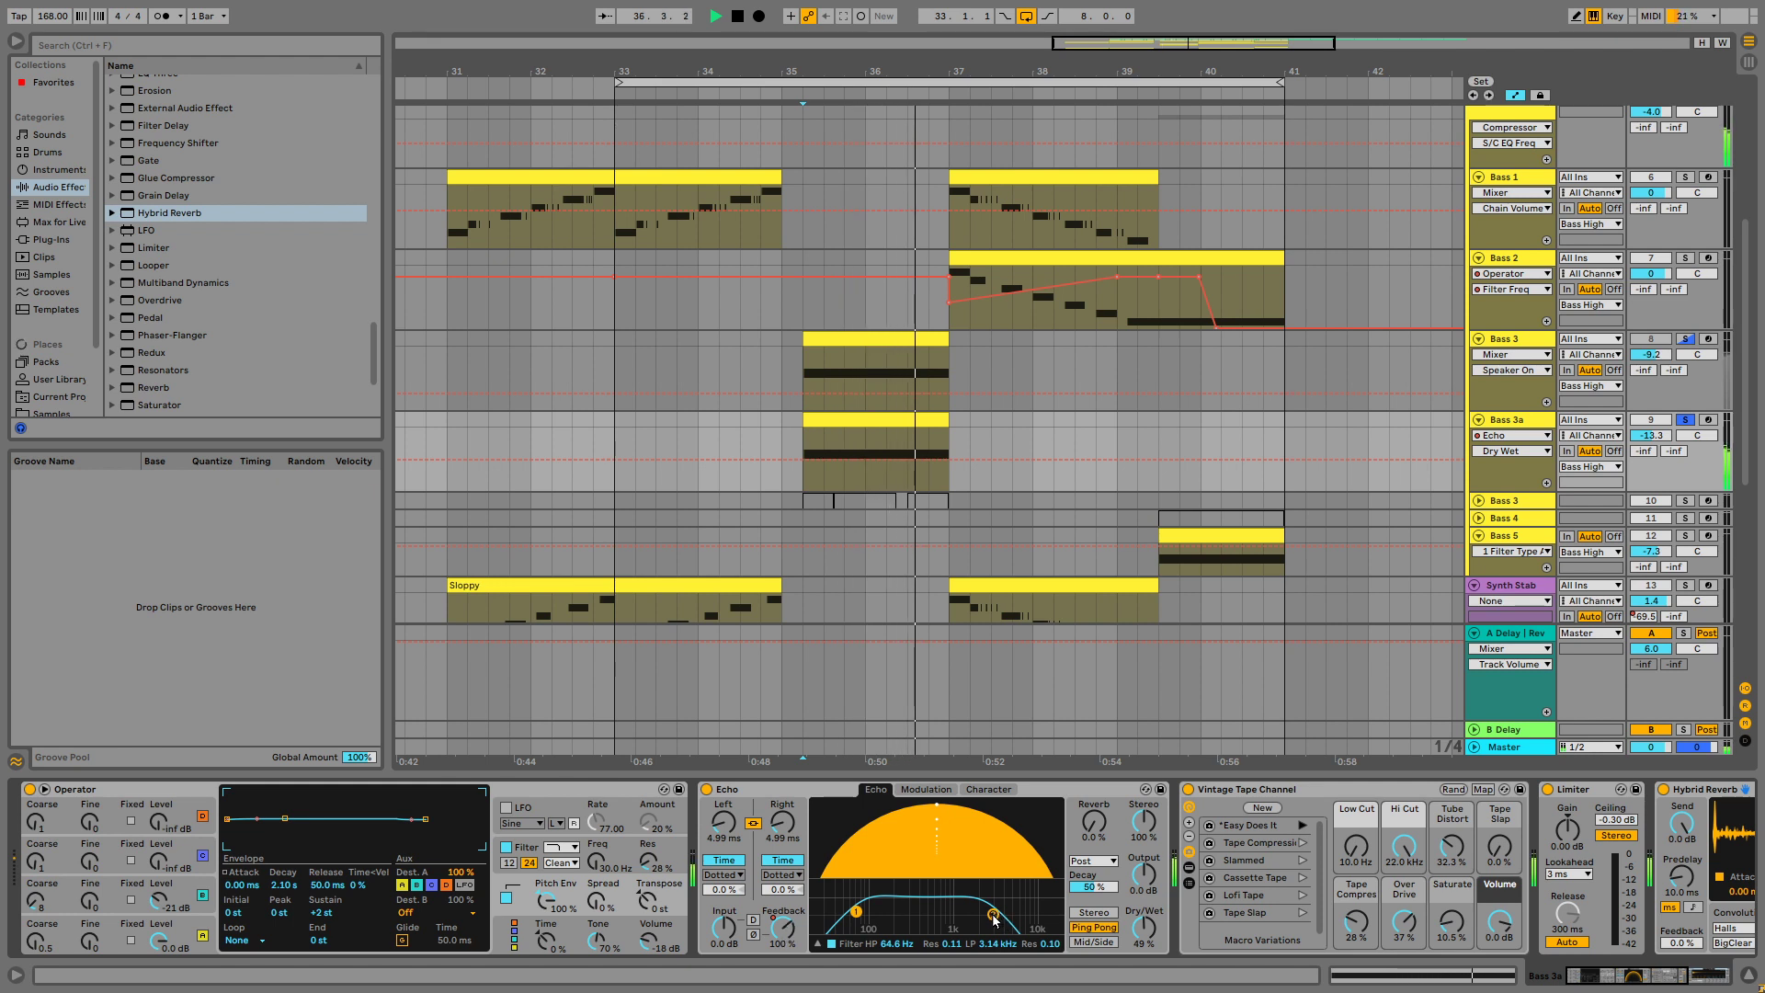
Set Echo's low-pass filter to 2.13 kHz with 0.02 resonance and audition the clip.
left_click_drag(995, 917, 980, 912)
key("space")
key("space")
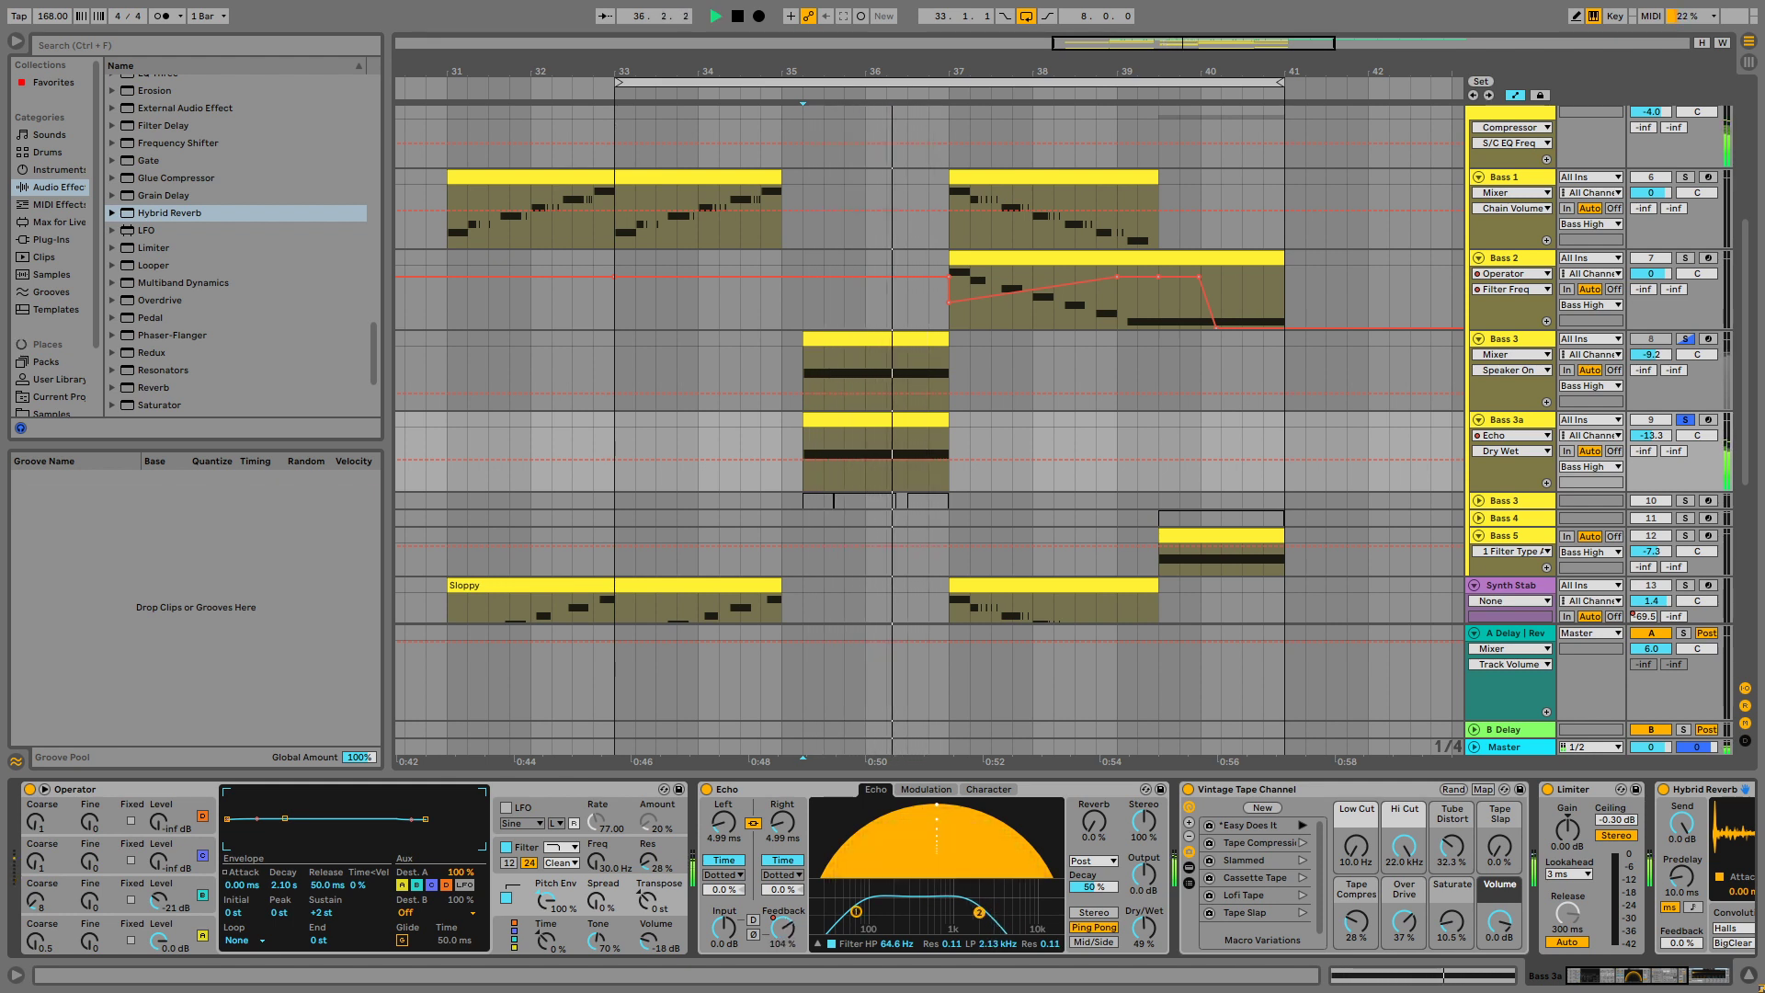
key("space")
key("space")
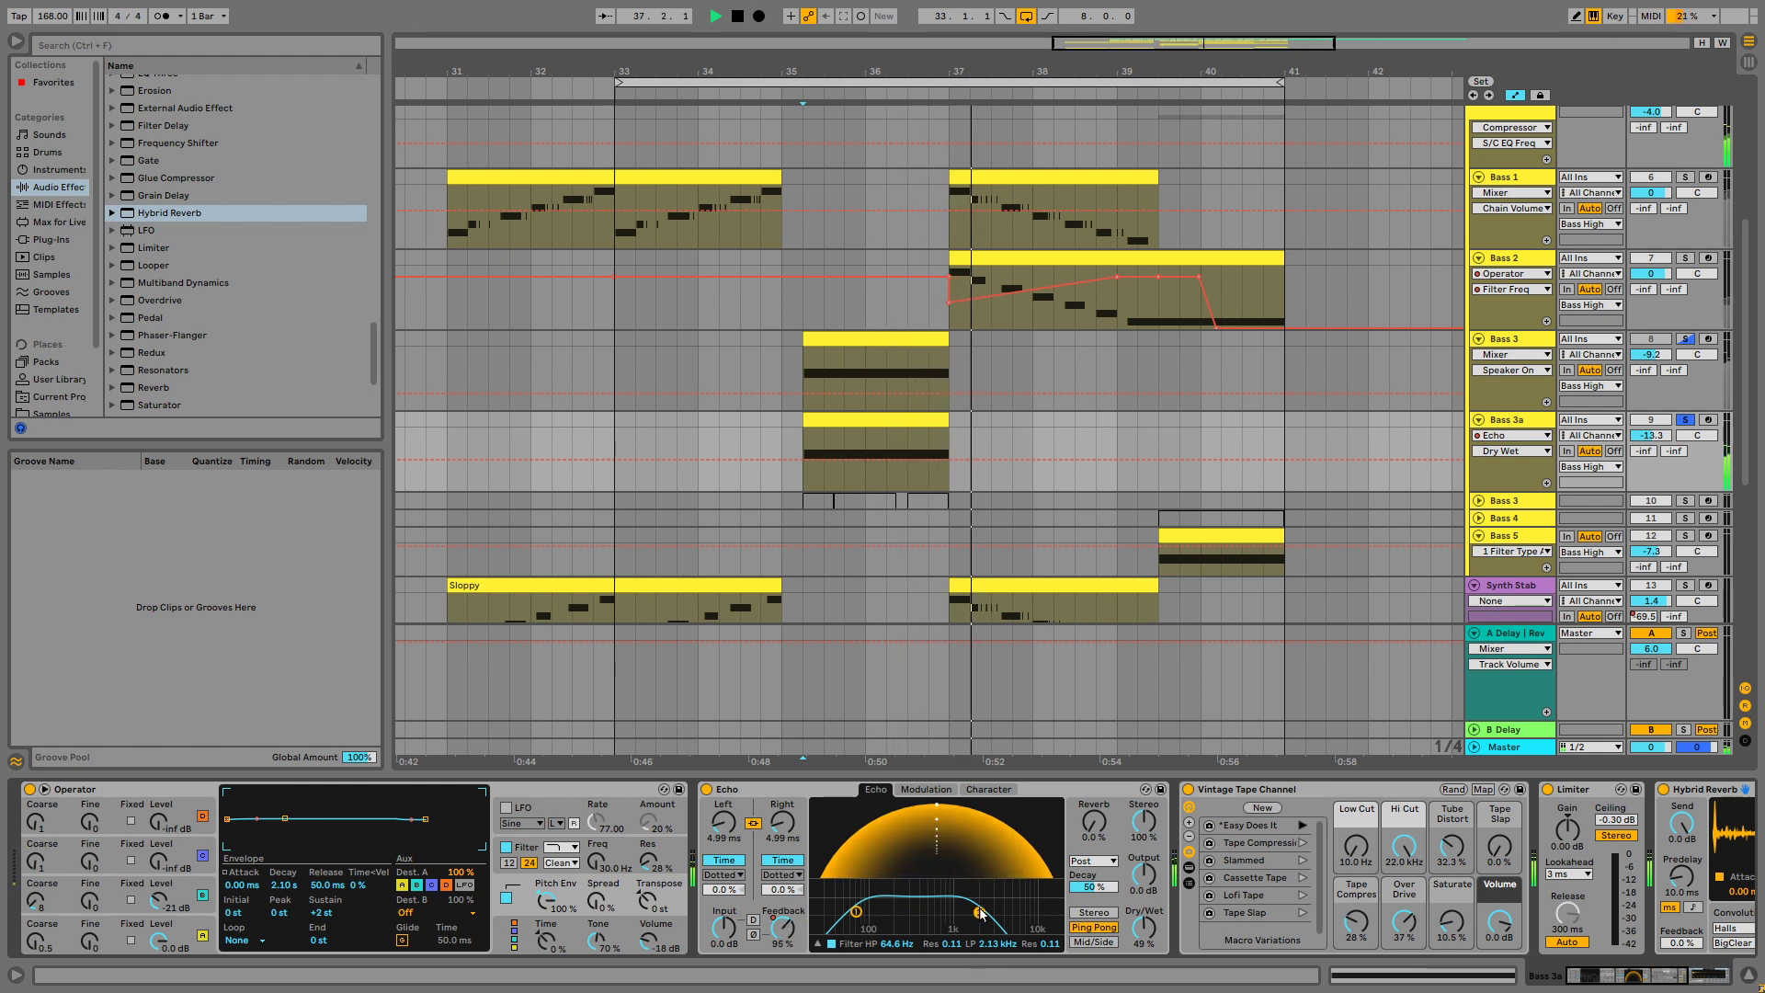
key("space")
key("space")
left_click_drag(979, 913, 982, 930)
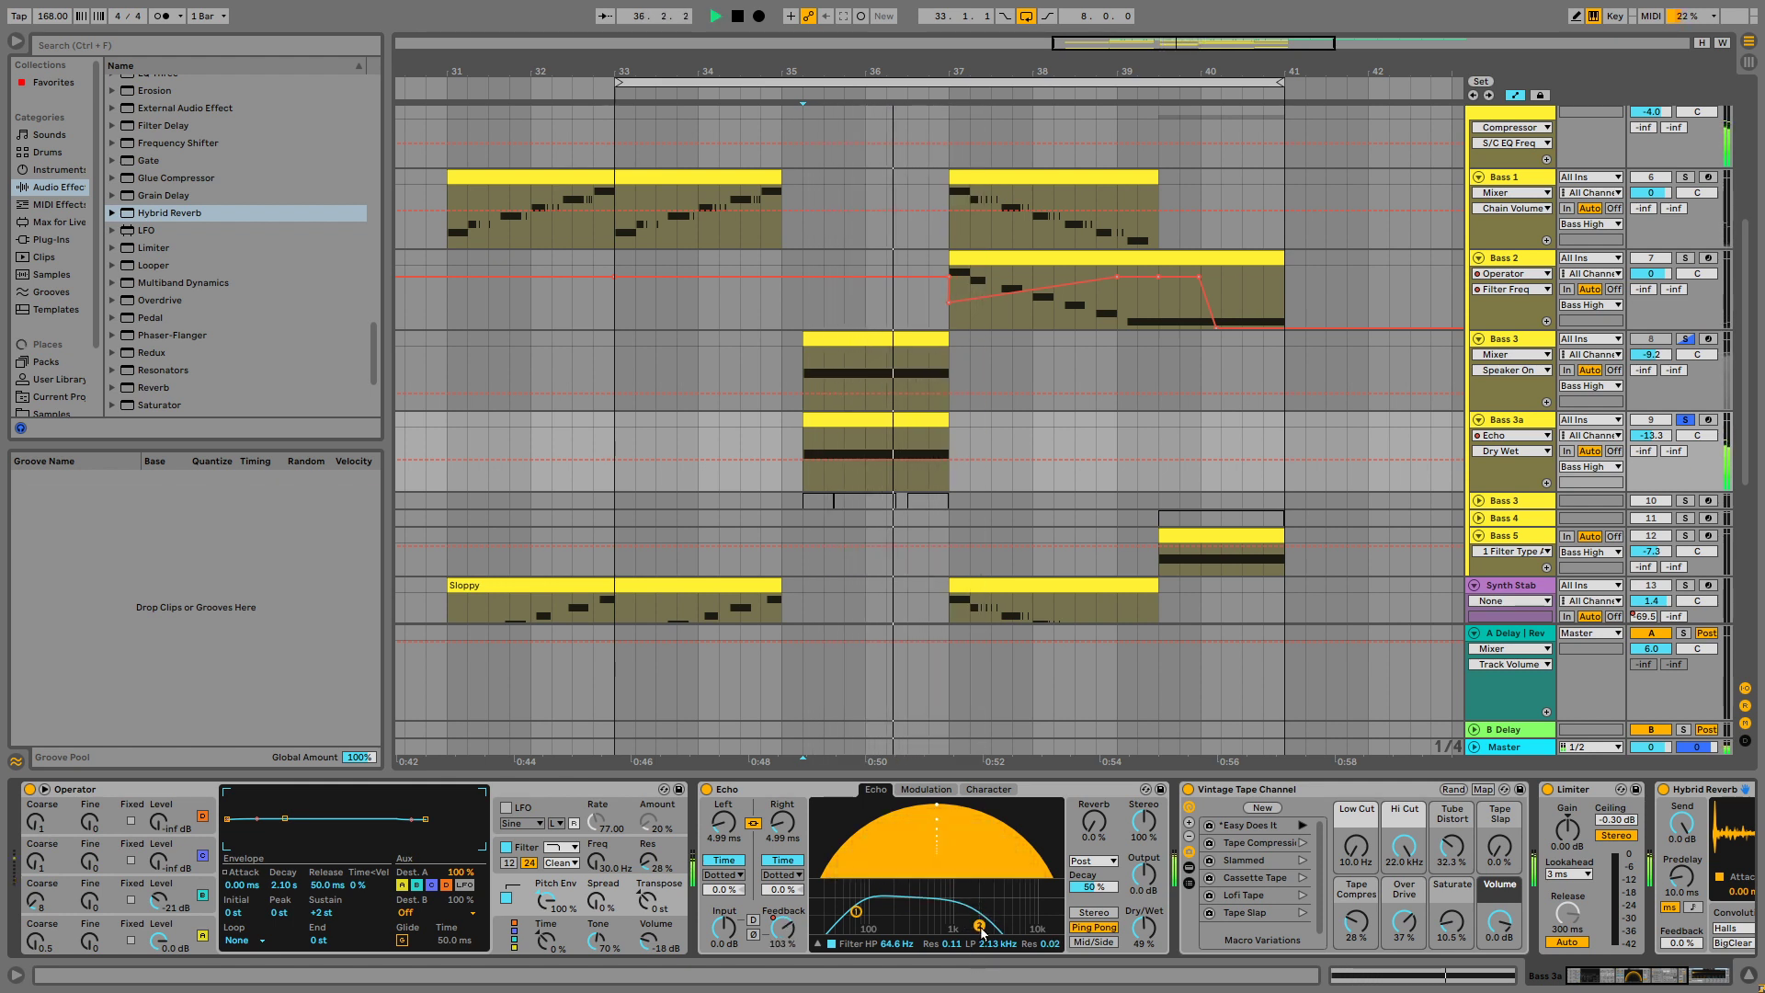
key("space")
key("space")
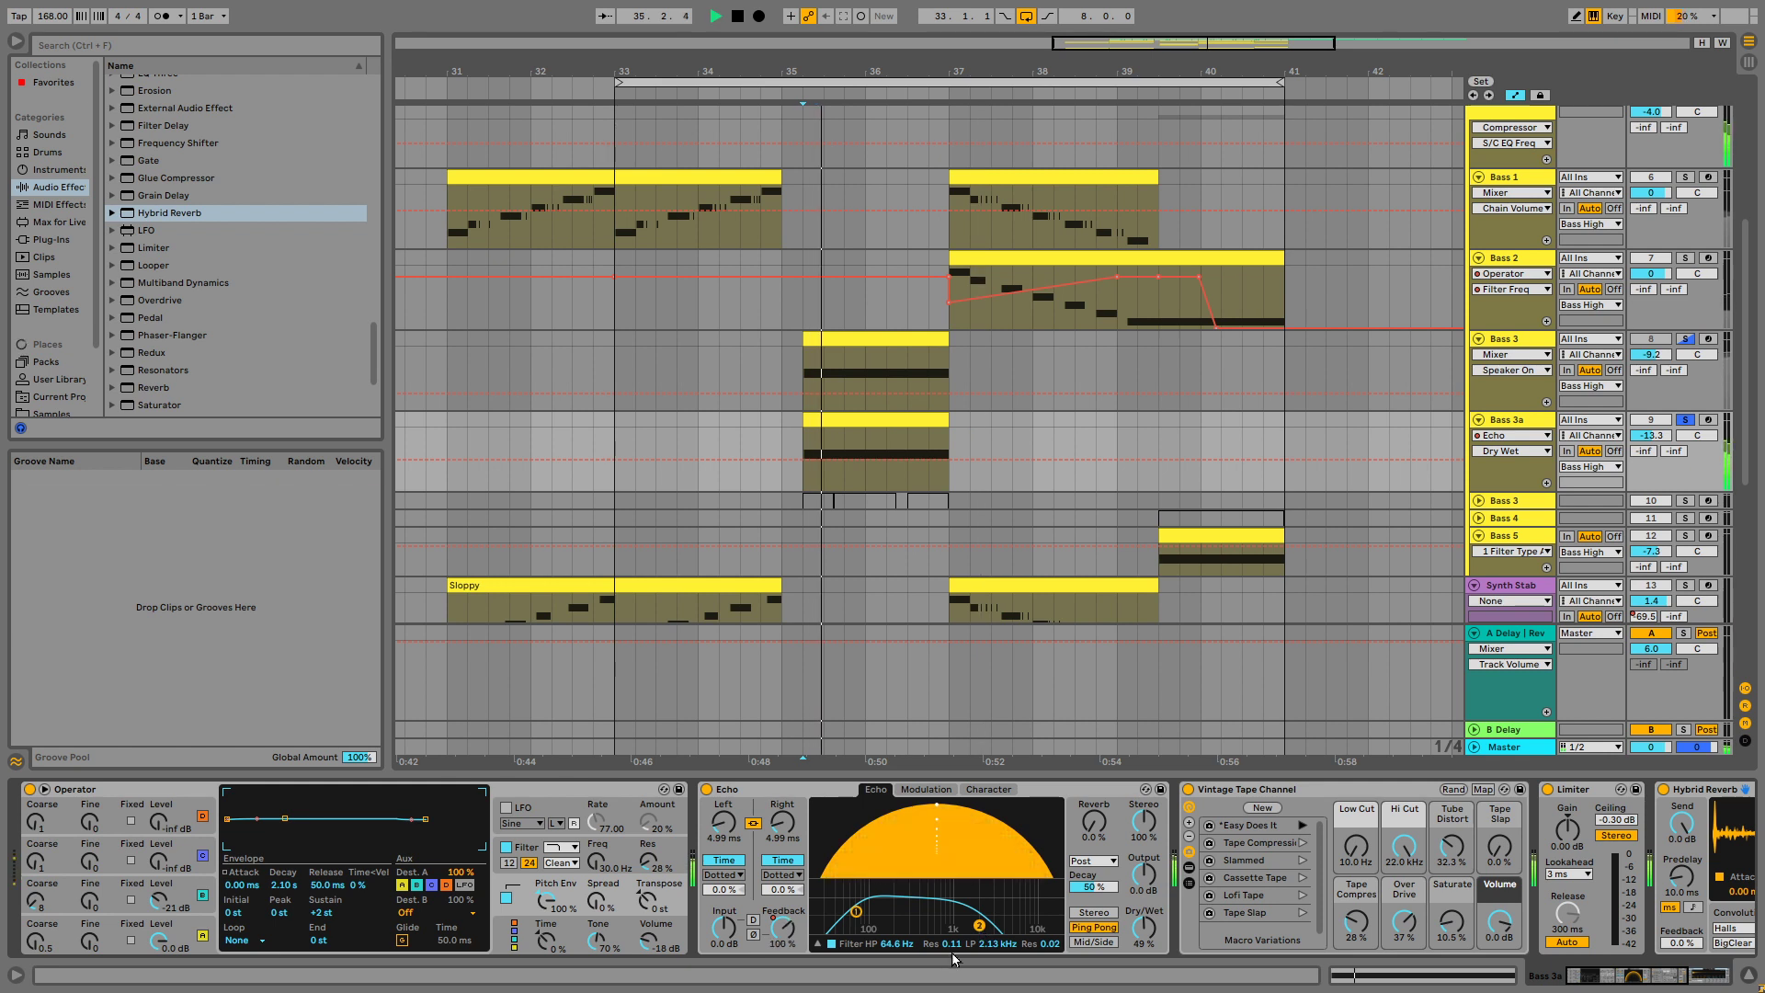
Unsolo Bass 3a to hear it in the arrangement, and solo it again.
left_click(1683, 421)
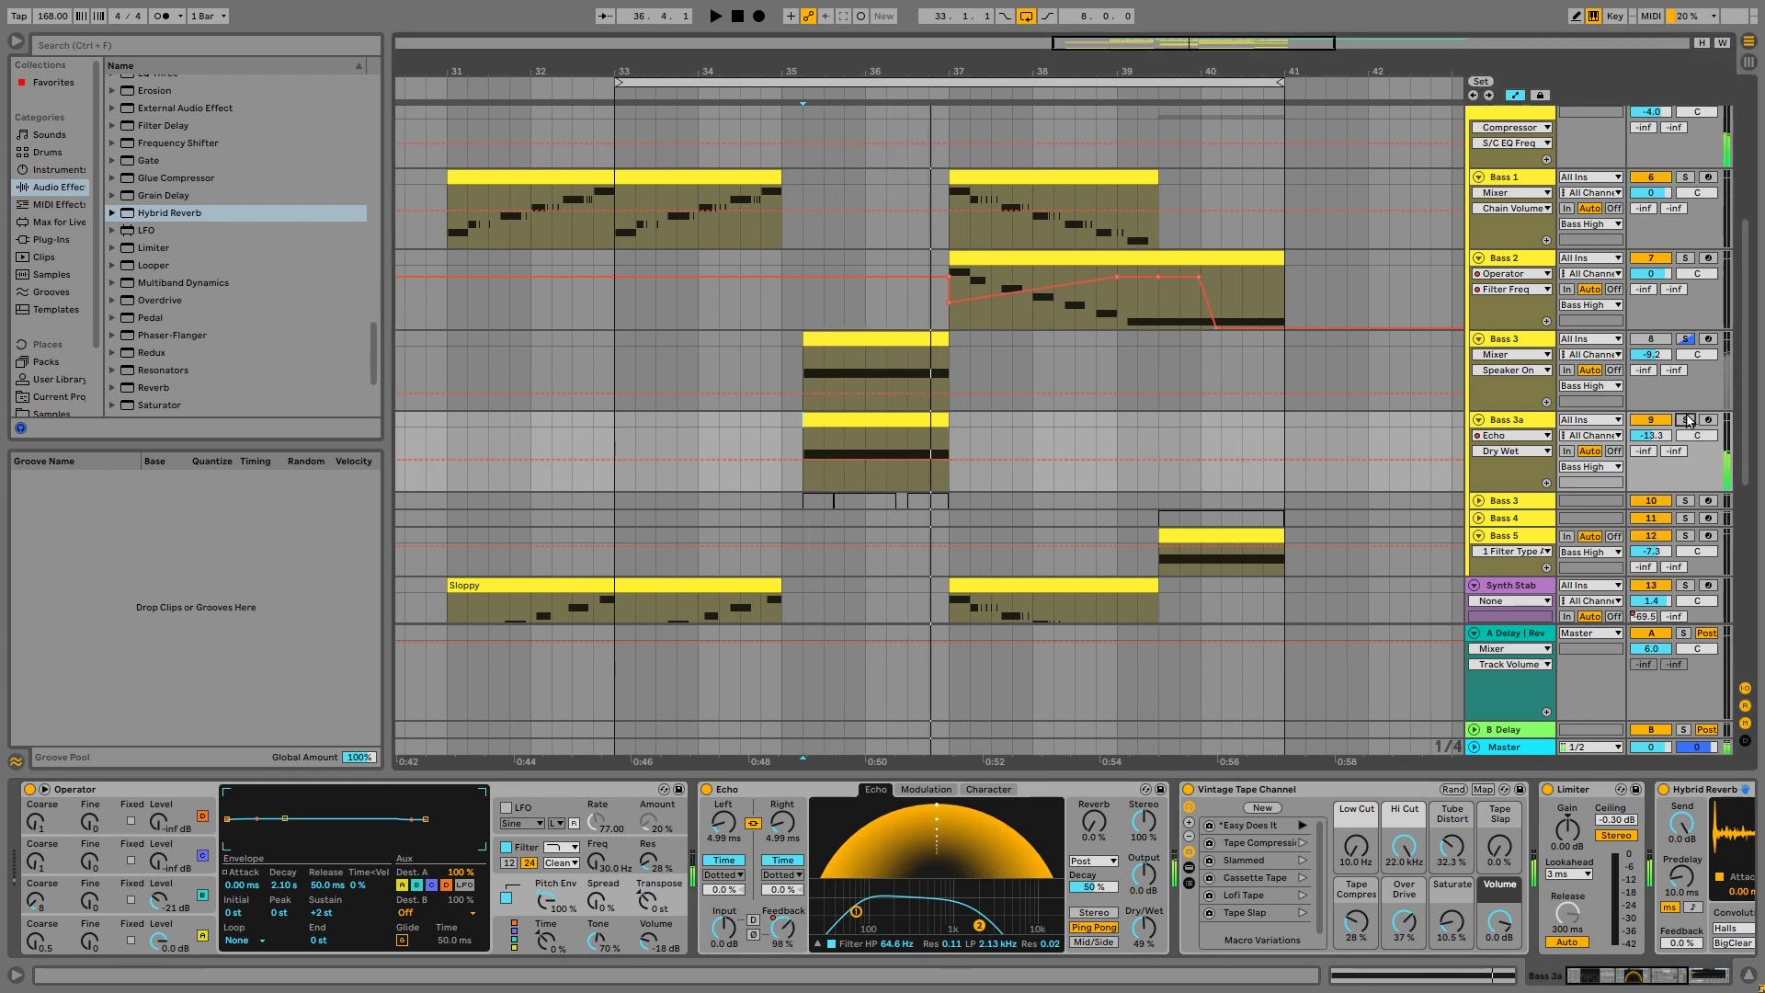
key("space")
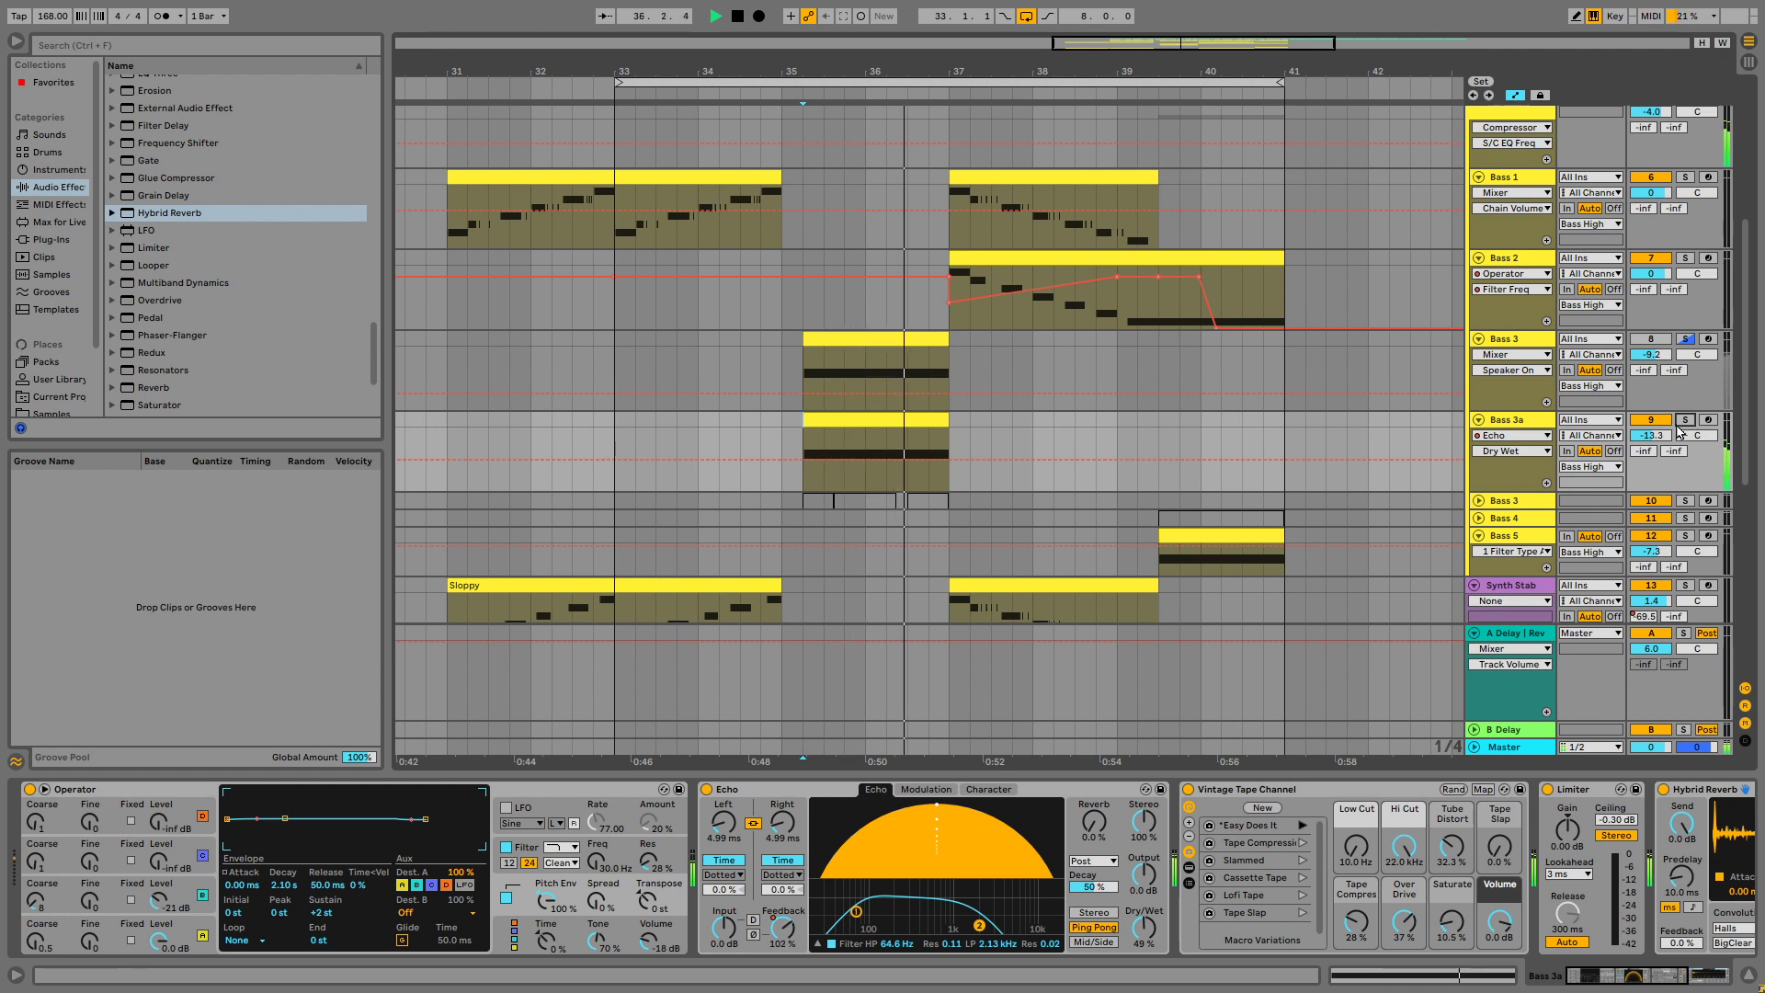
left_click(1684, 421)
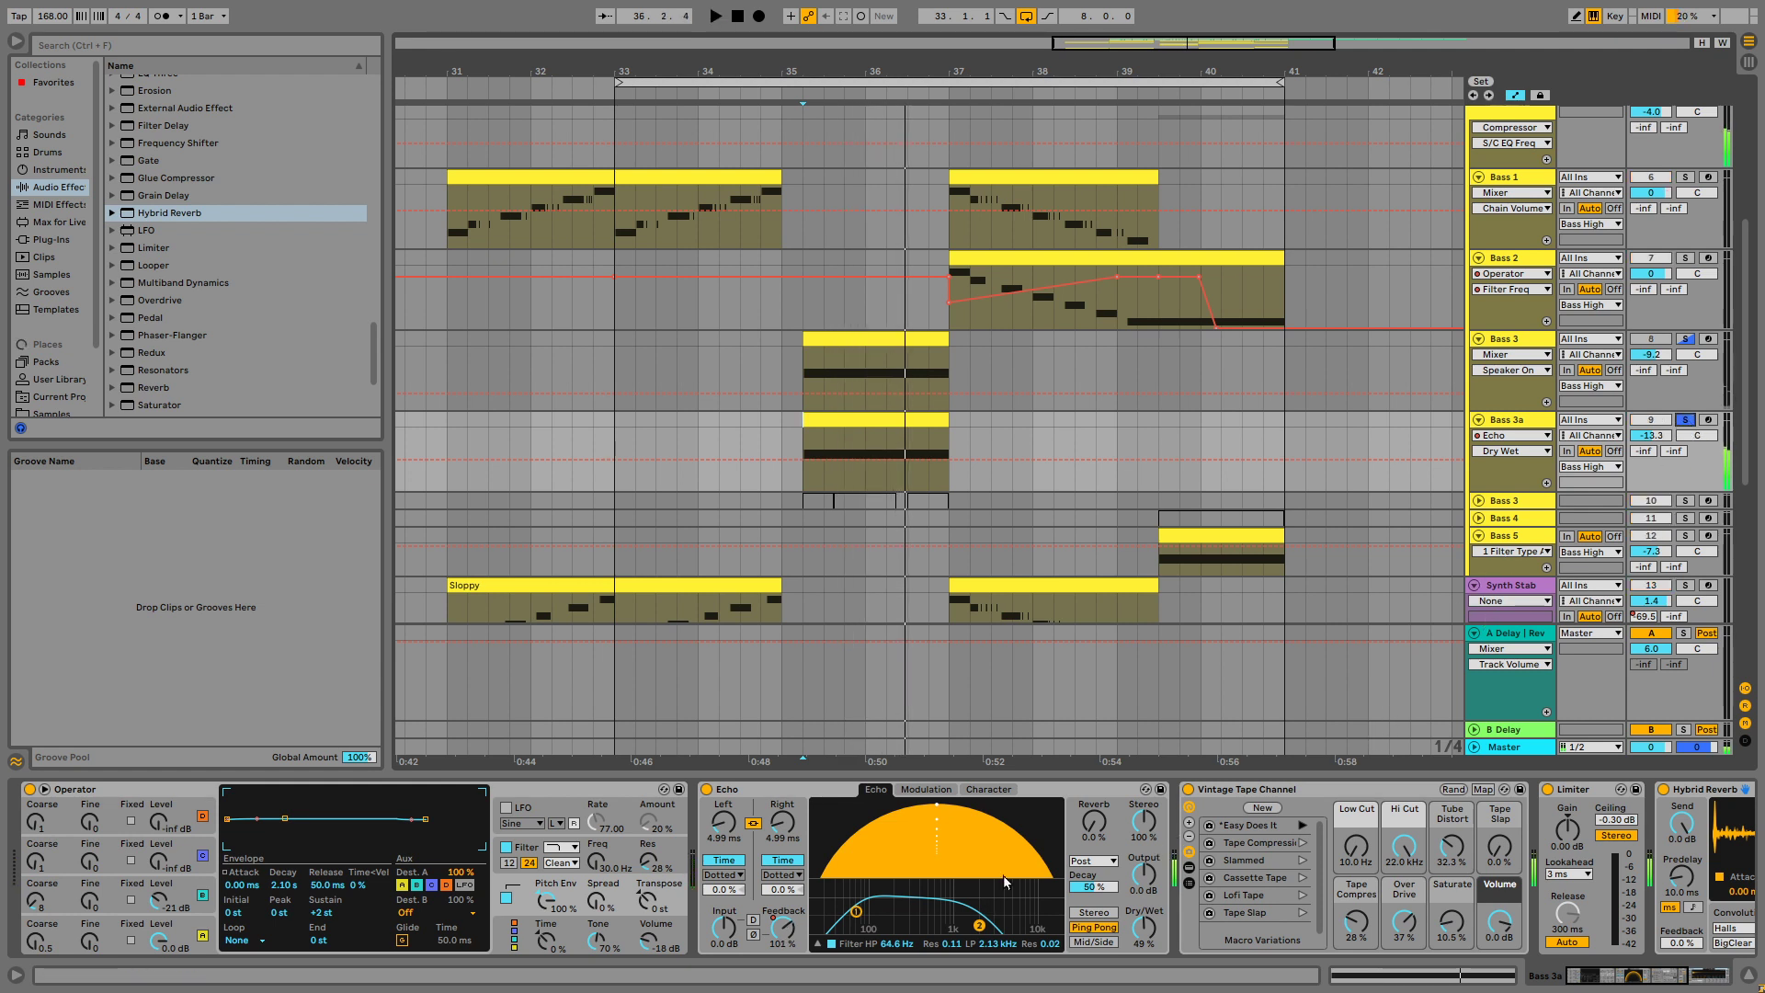
Try a higher Echo reverb level during playback and reset it to 0 %.
key("space")
left_click_drag(1096, 833, 1097, 797)
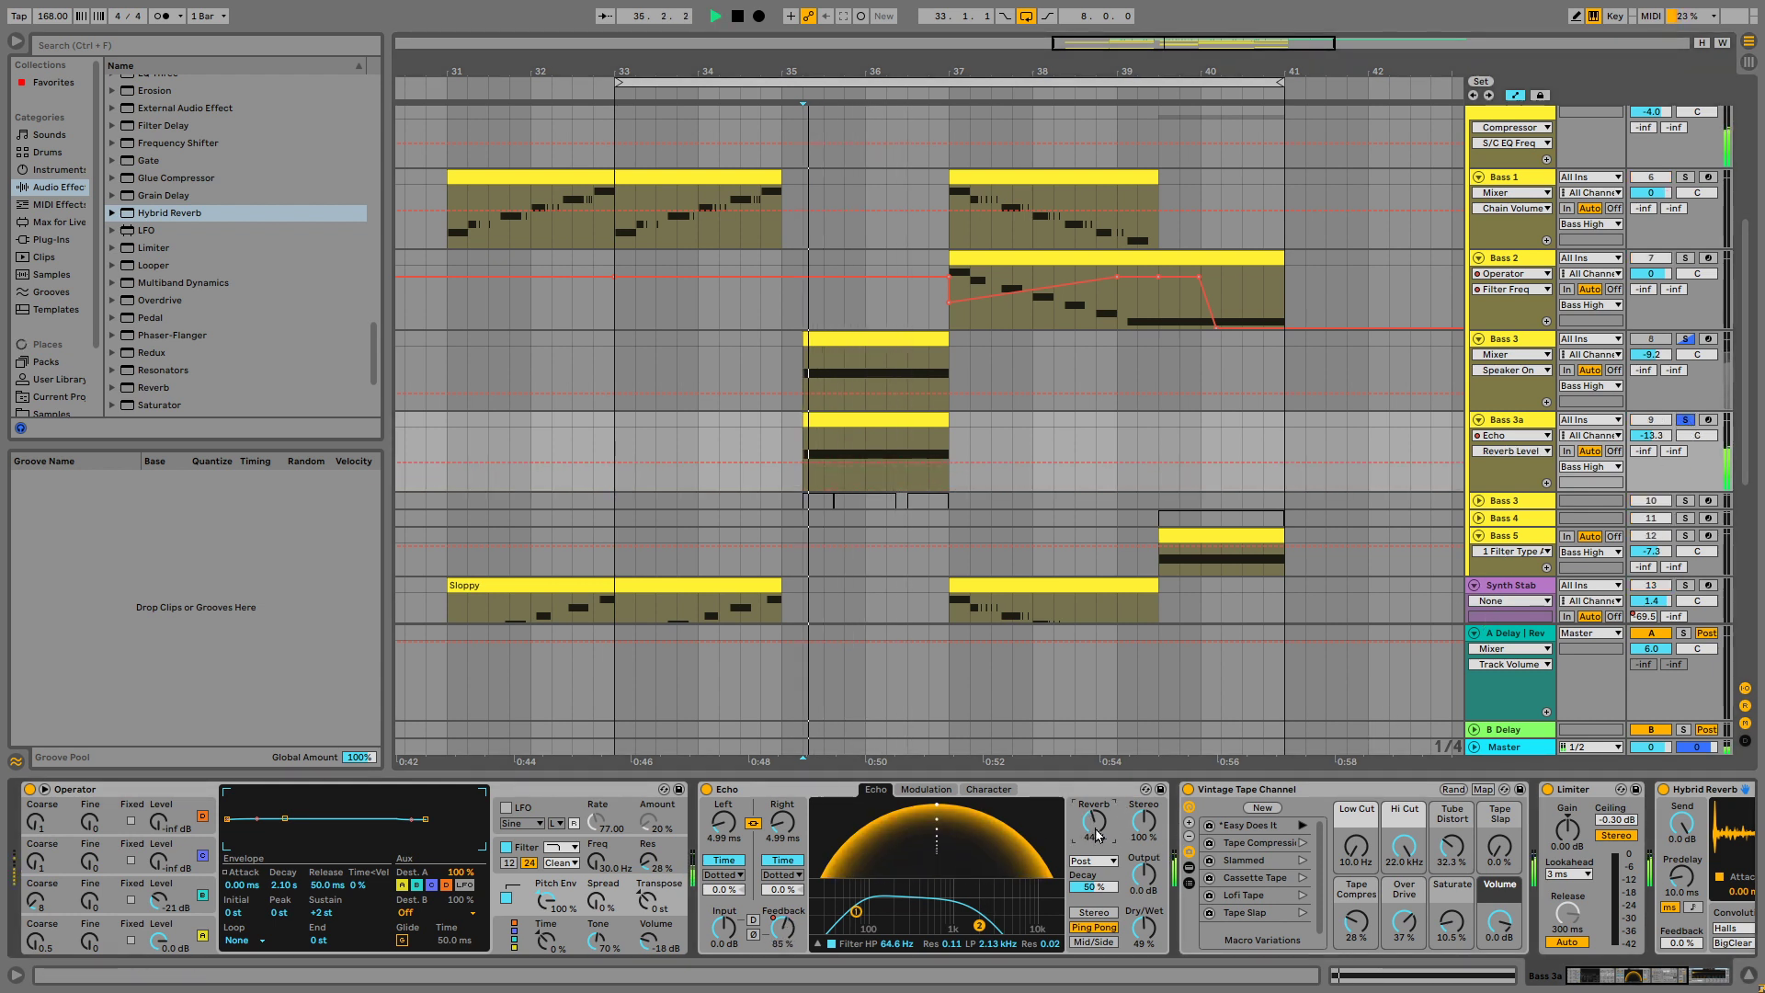
double_click(1095, 830)
key("space")
key("space")
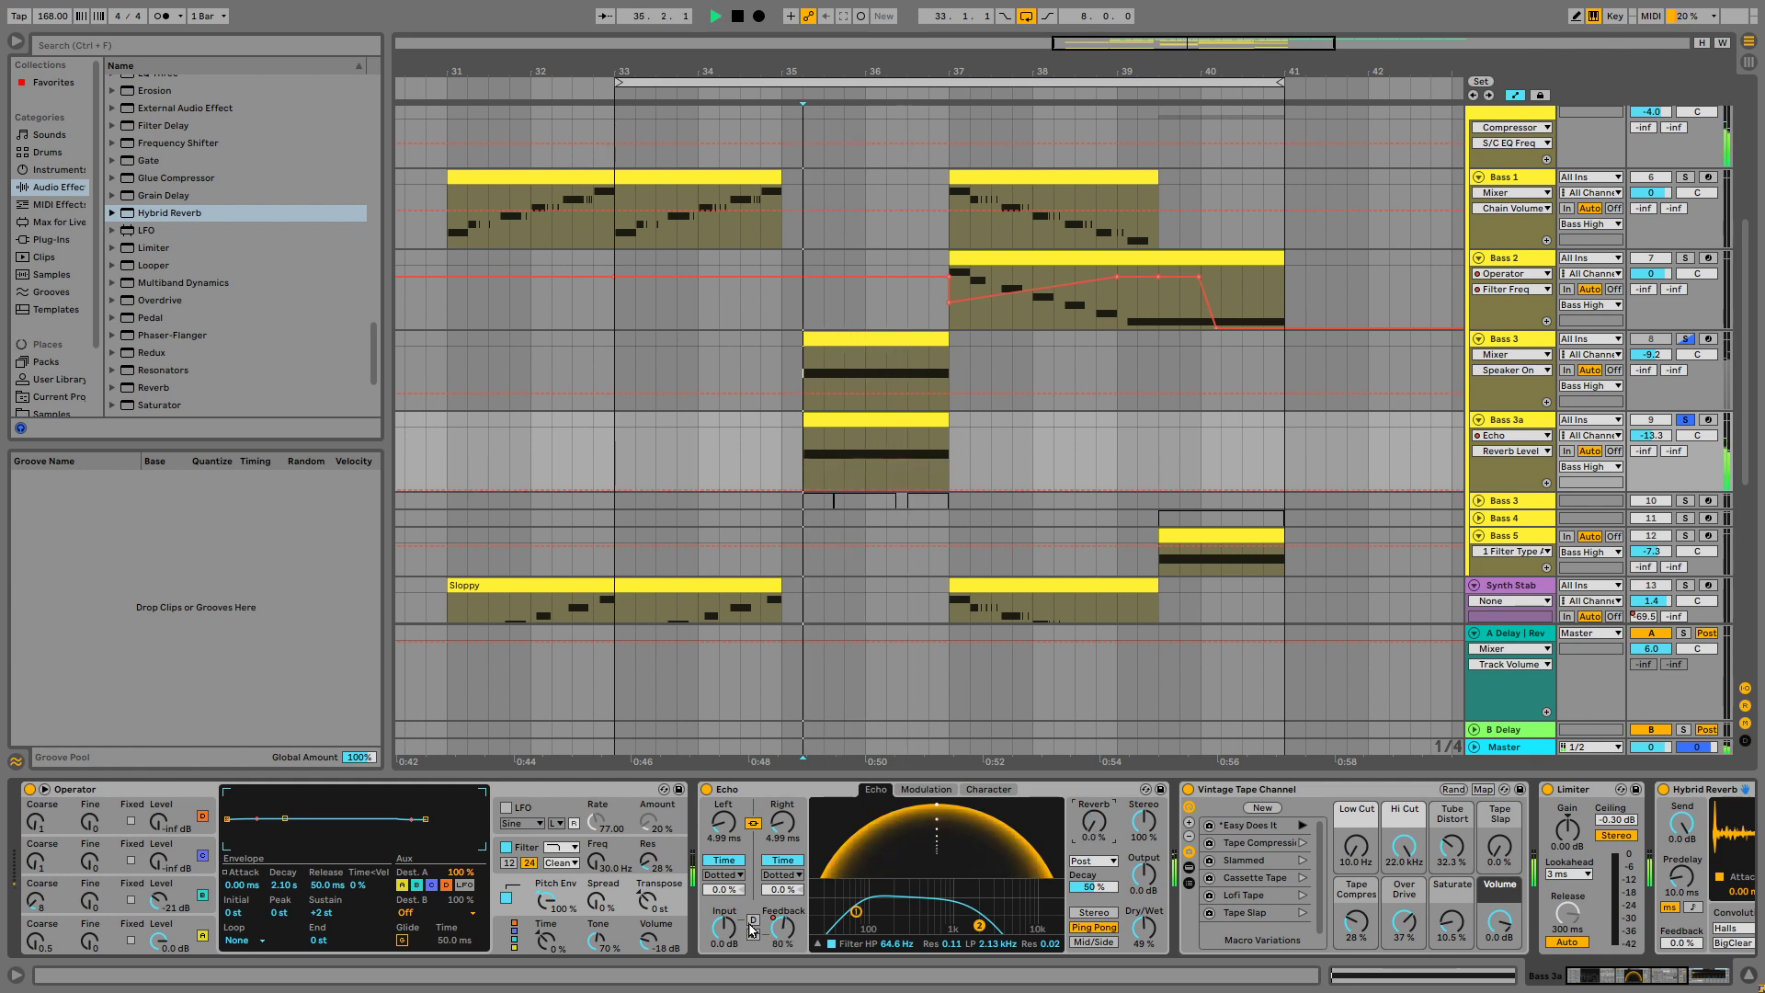
Try lower levels for Operator's oscillator B, down to -36 dB and back up to -31 dB, while replaying the clip.
key("space")
left_click_drag(159, 916, 159, 947)
key("space")
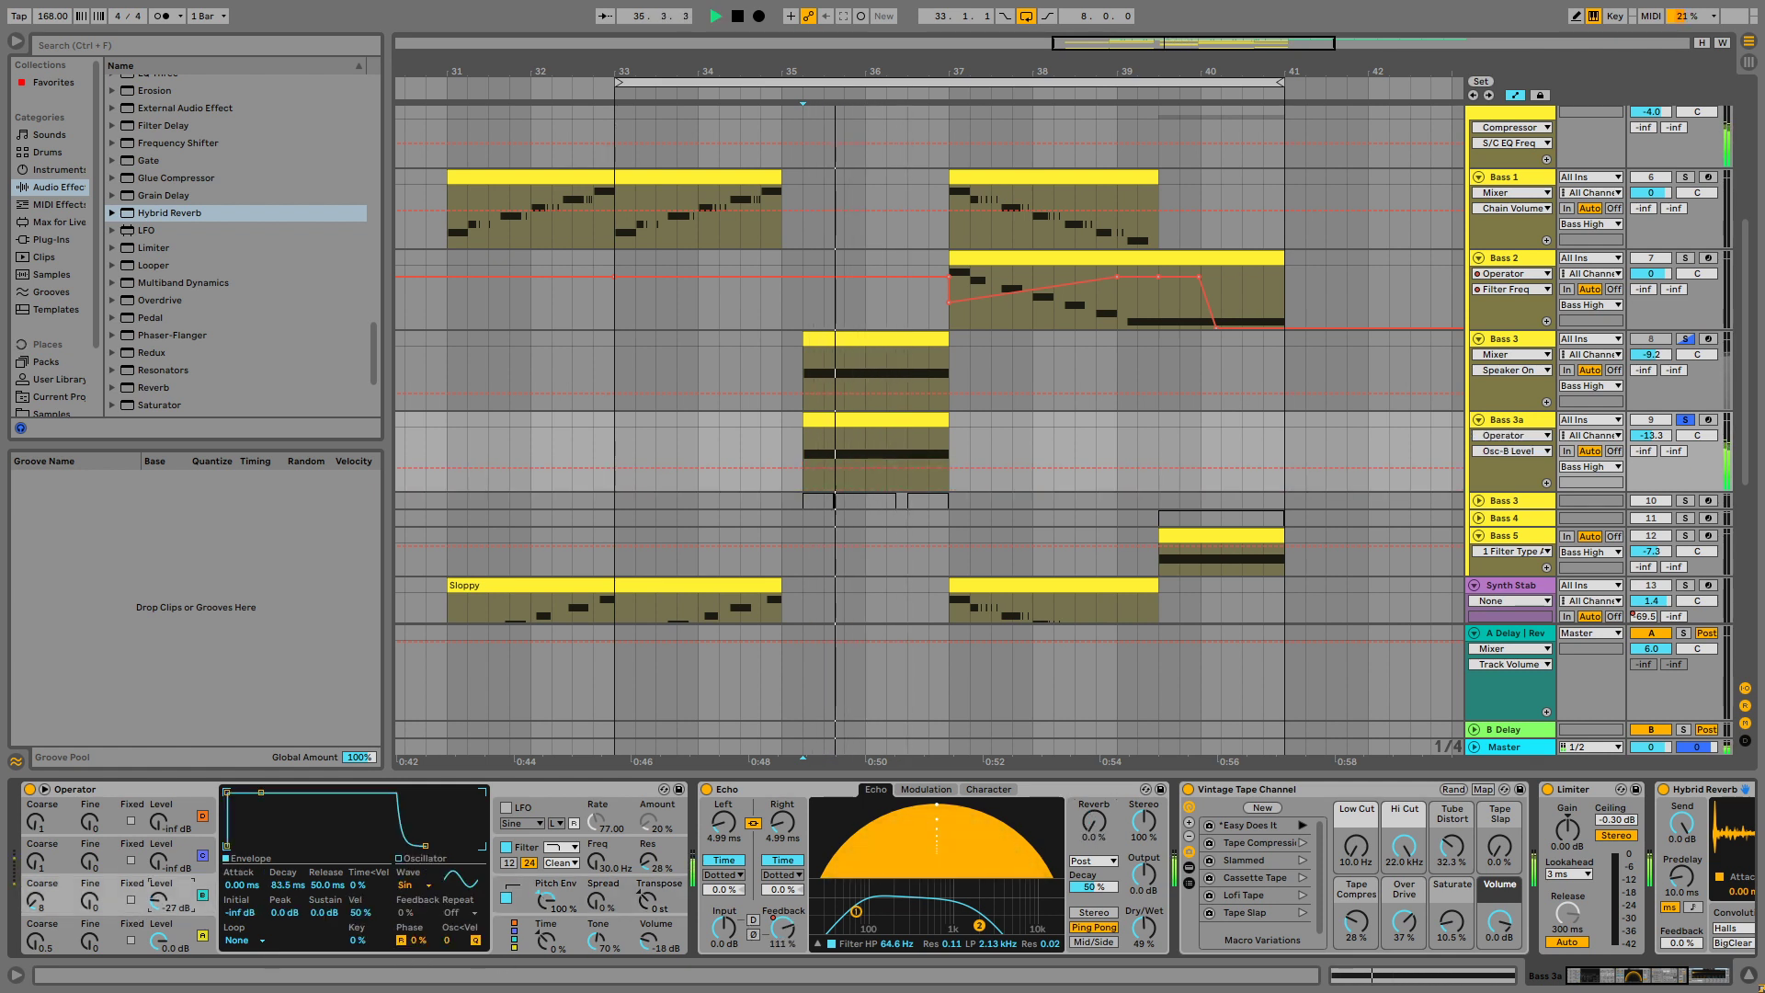
key("space")
key("space")
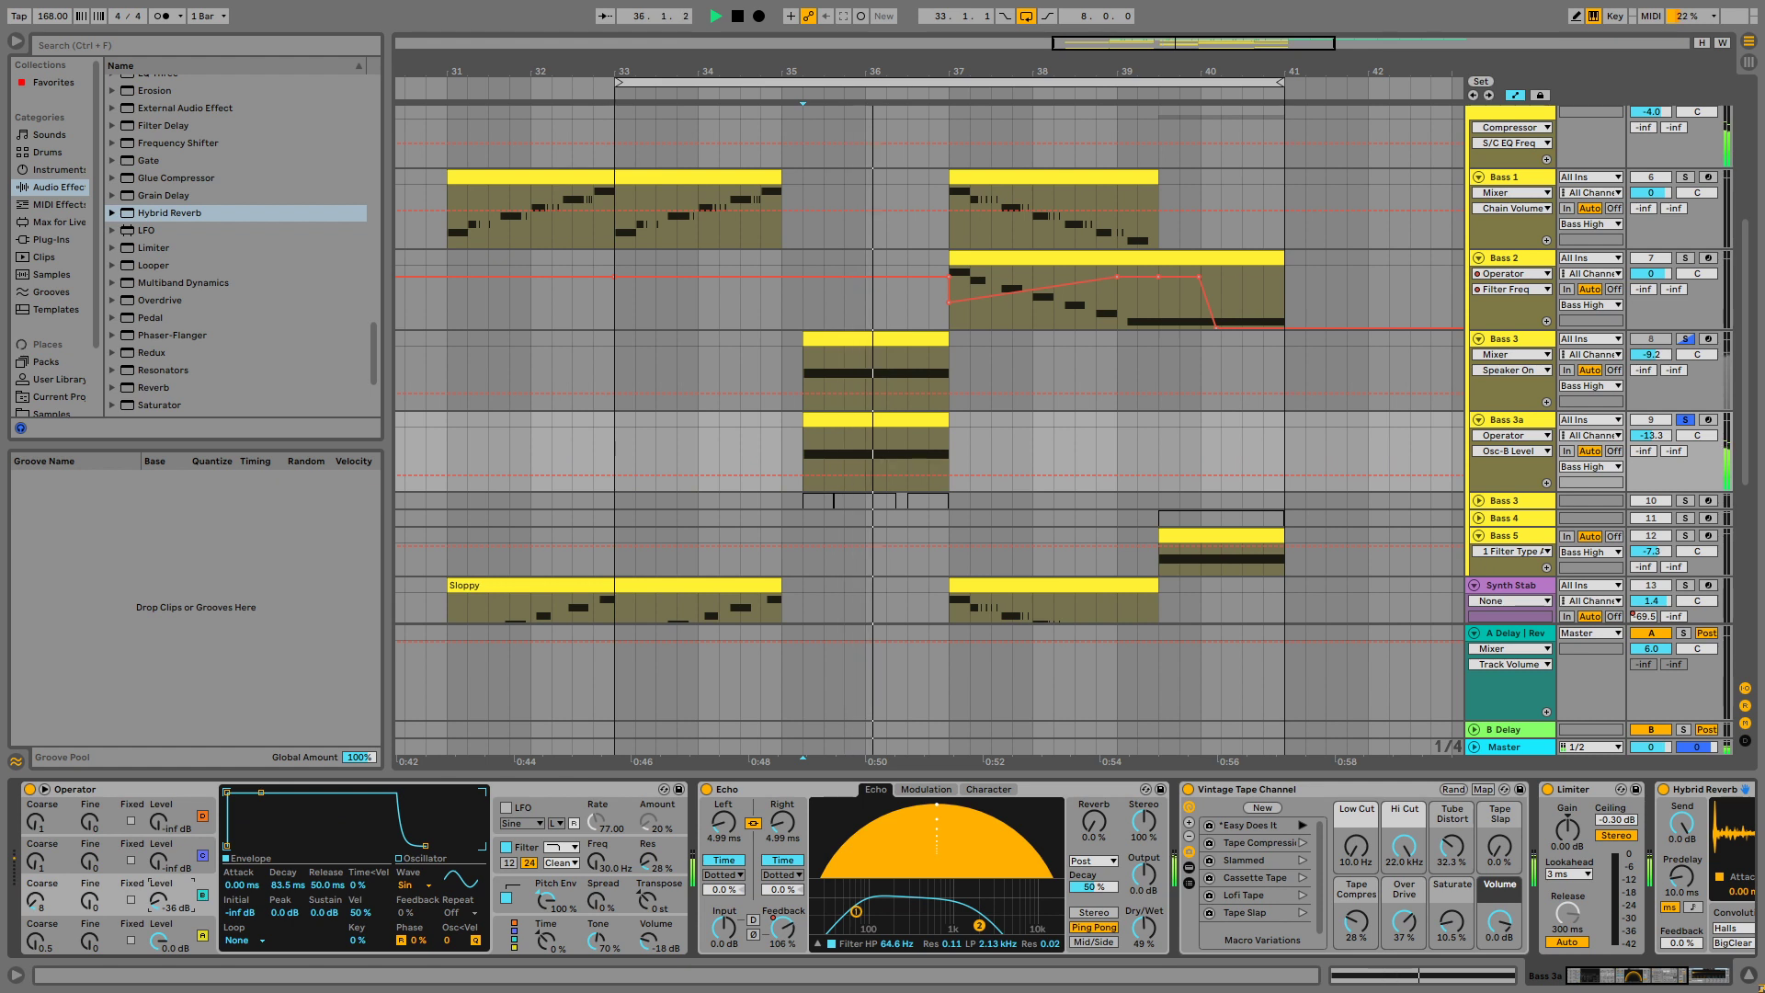
key("space")
left_click_drag(159, 906, 159, 876)
key("space")
Set Operator's oscillator A coarse tuning to 1, raise oscillator B's level, and play the clip.
left_click_drag(35, 940, 35, 931)
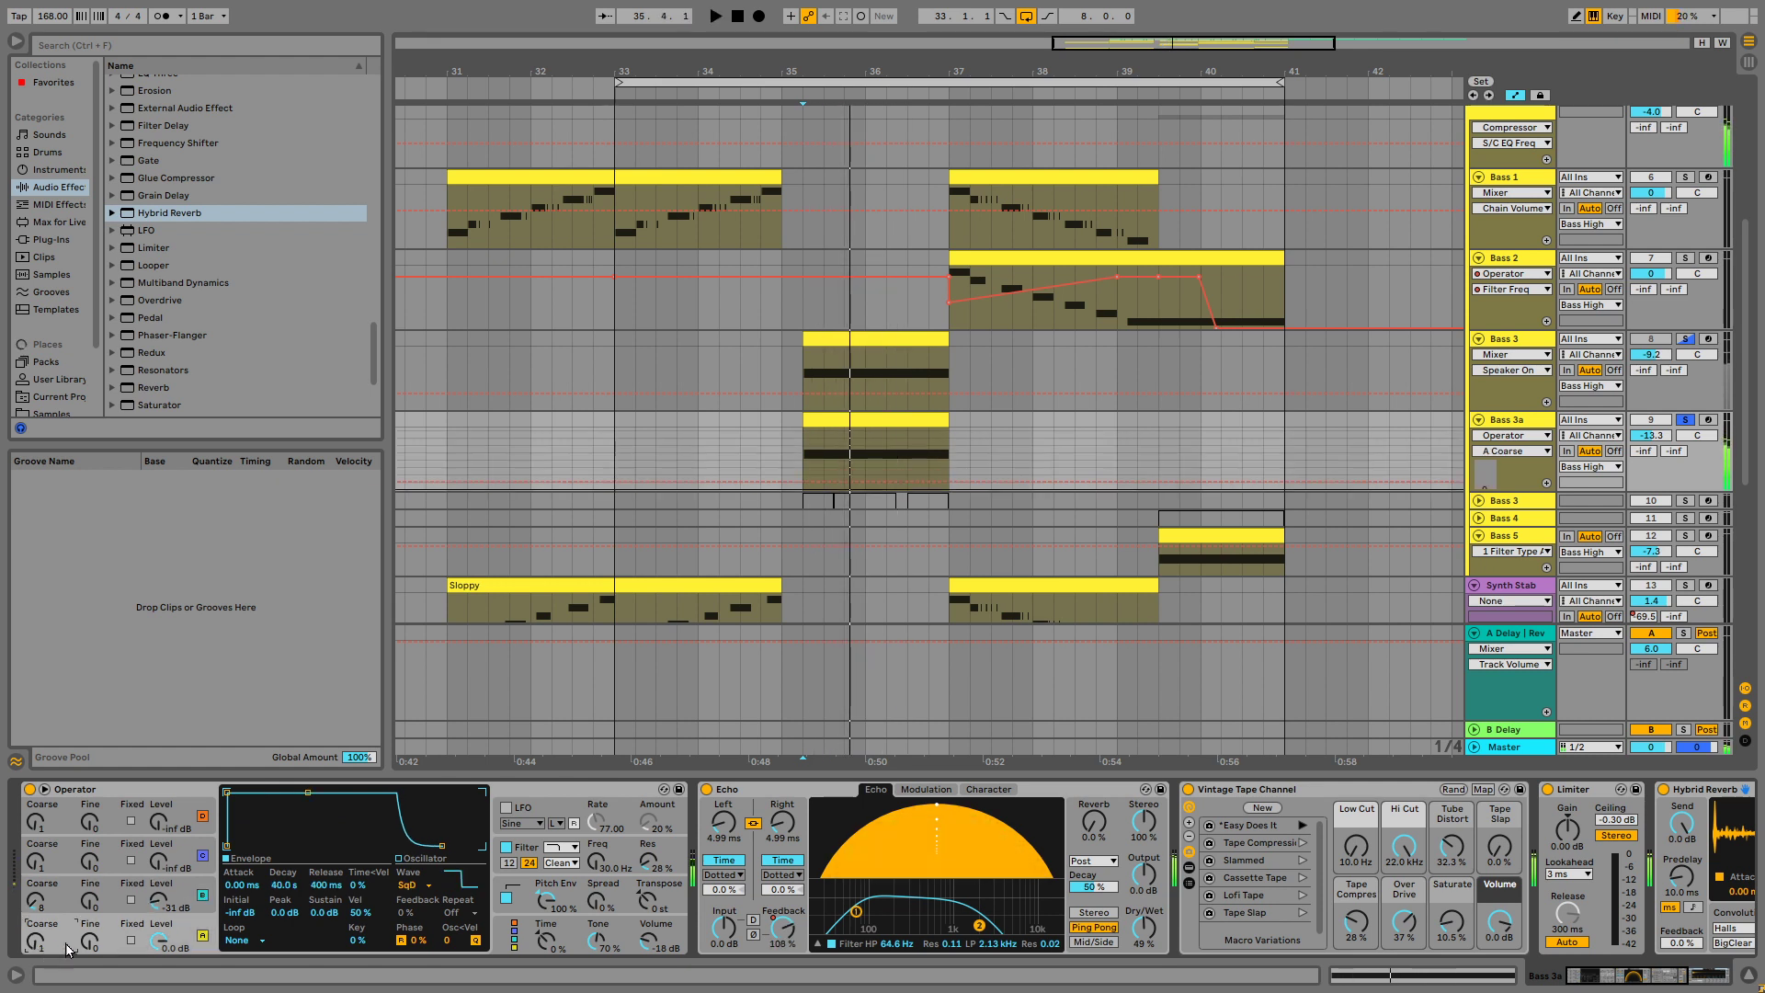
key("space")
left_click_drag(162, 905, 162, 878)
key("space")
key("space")
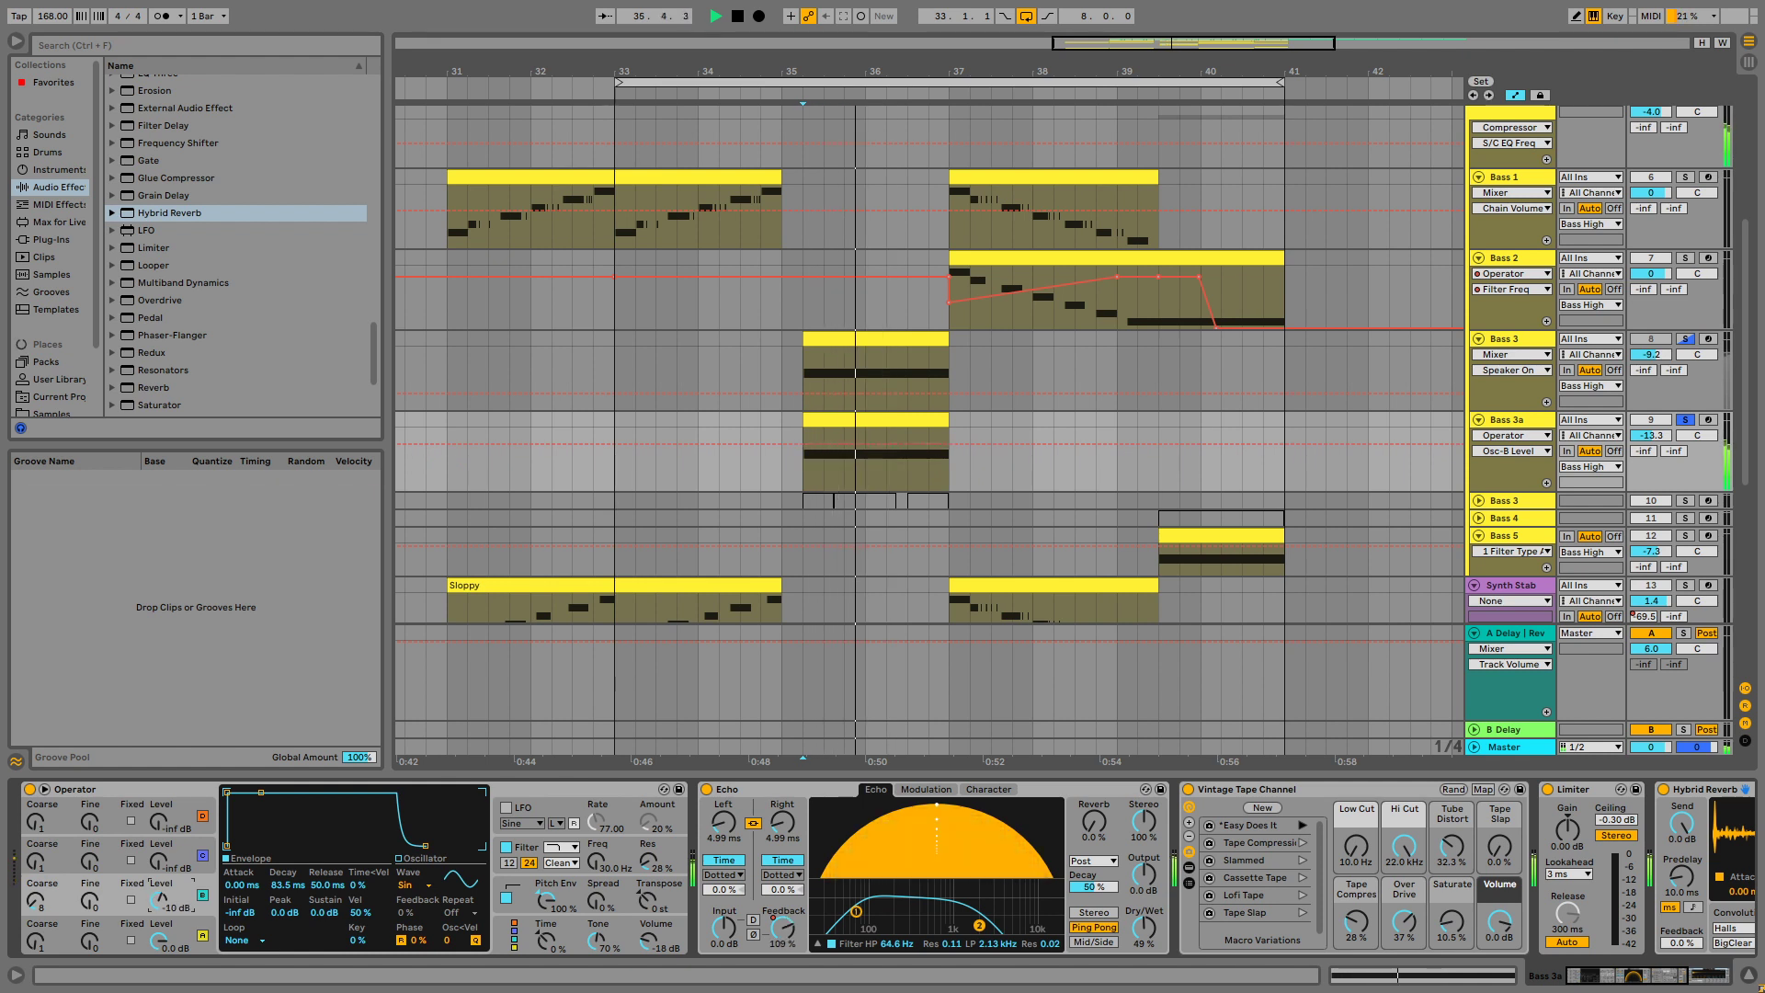
Try oscillator B's coarse tuning at 0.5 during playback and undo the change.
key("space")
left_click_drag(45, 906, 45, 927)
key("space")
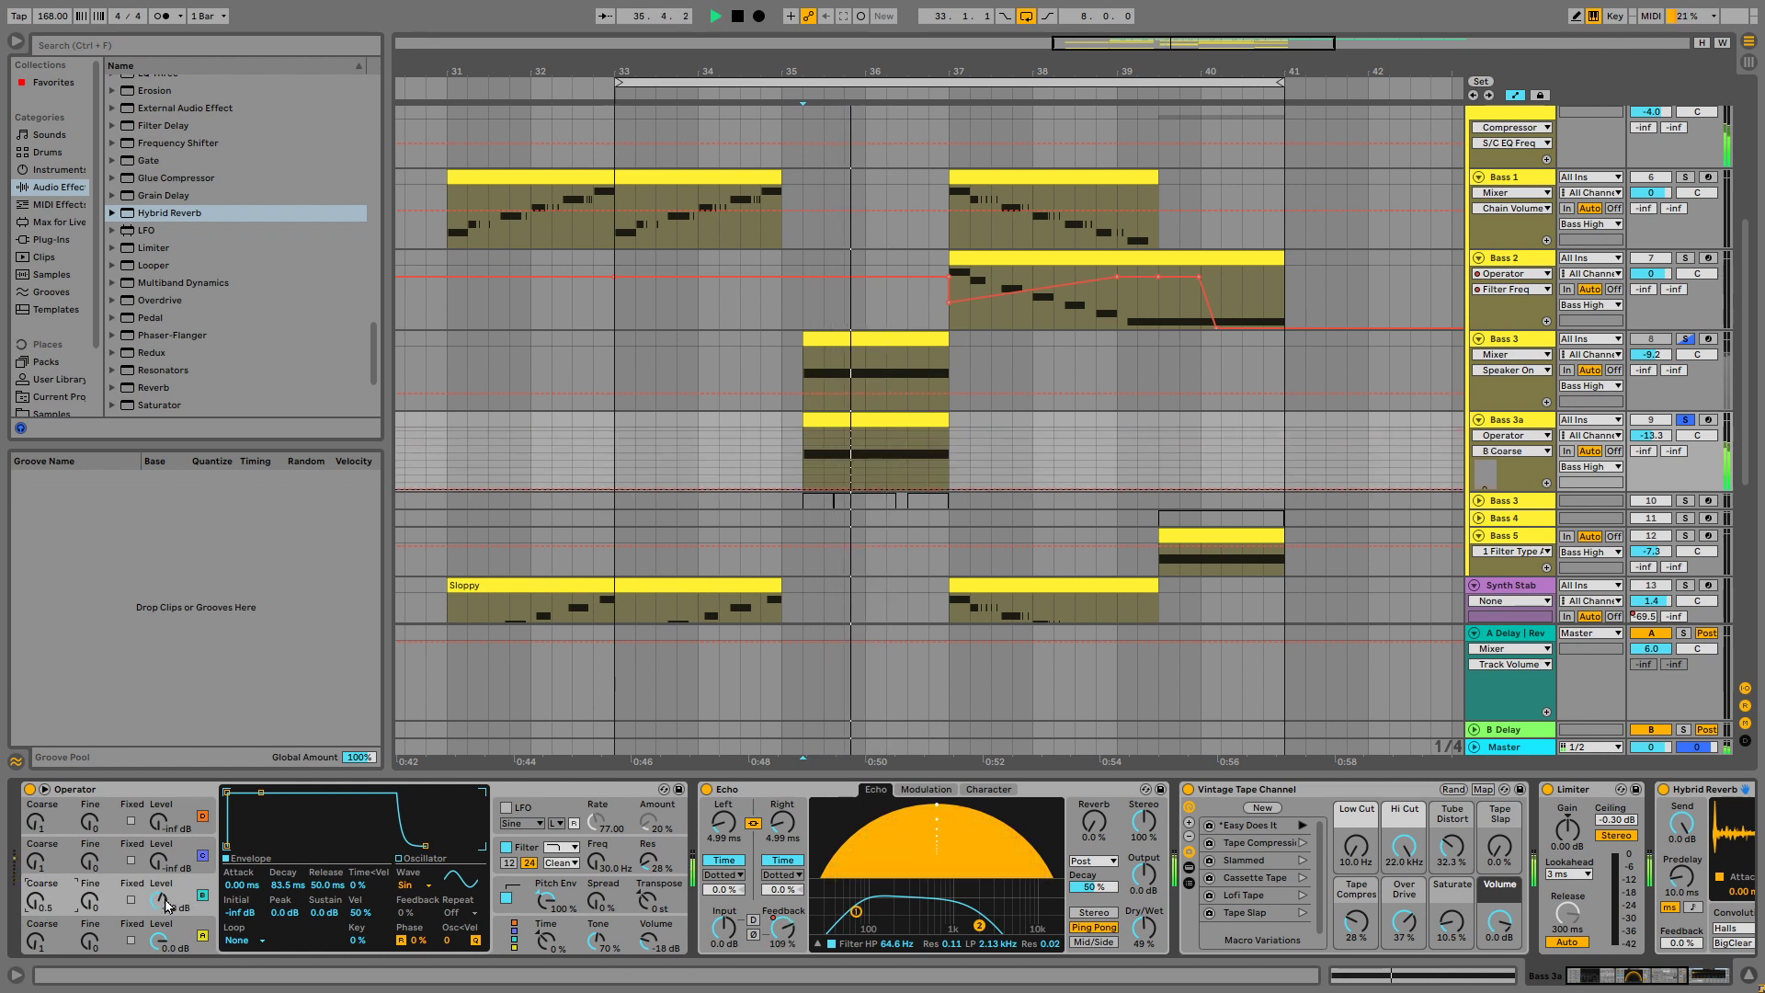
key("space")
key("ctrl+z")
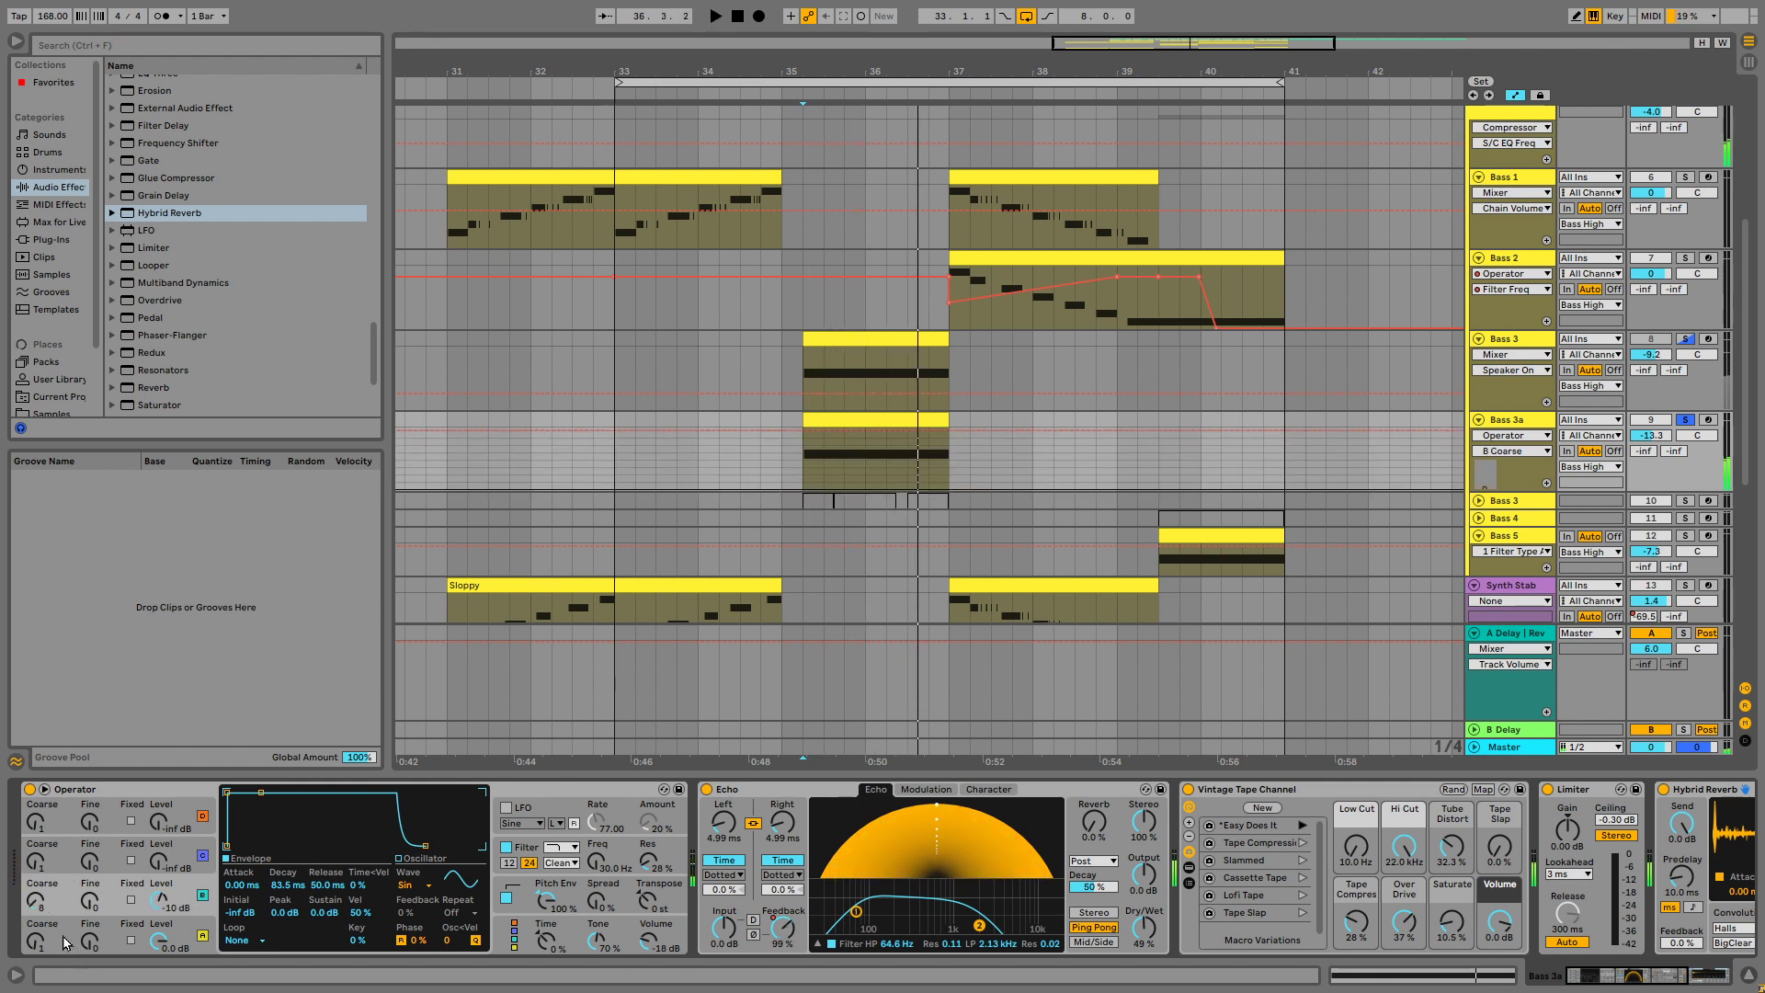
Return oscillator A's coarse tuning to 0.5, readjust oscillator B's level, and replay the clip.
left_click_drag(36, 940, 36, 952)
mouse_move(160, 900)
left_mouse_down()
mouse_move(160, 939)
mouse_move(160, 882)
left_mouse_up()
key("space")
key("space")
key("space")
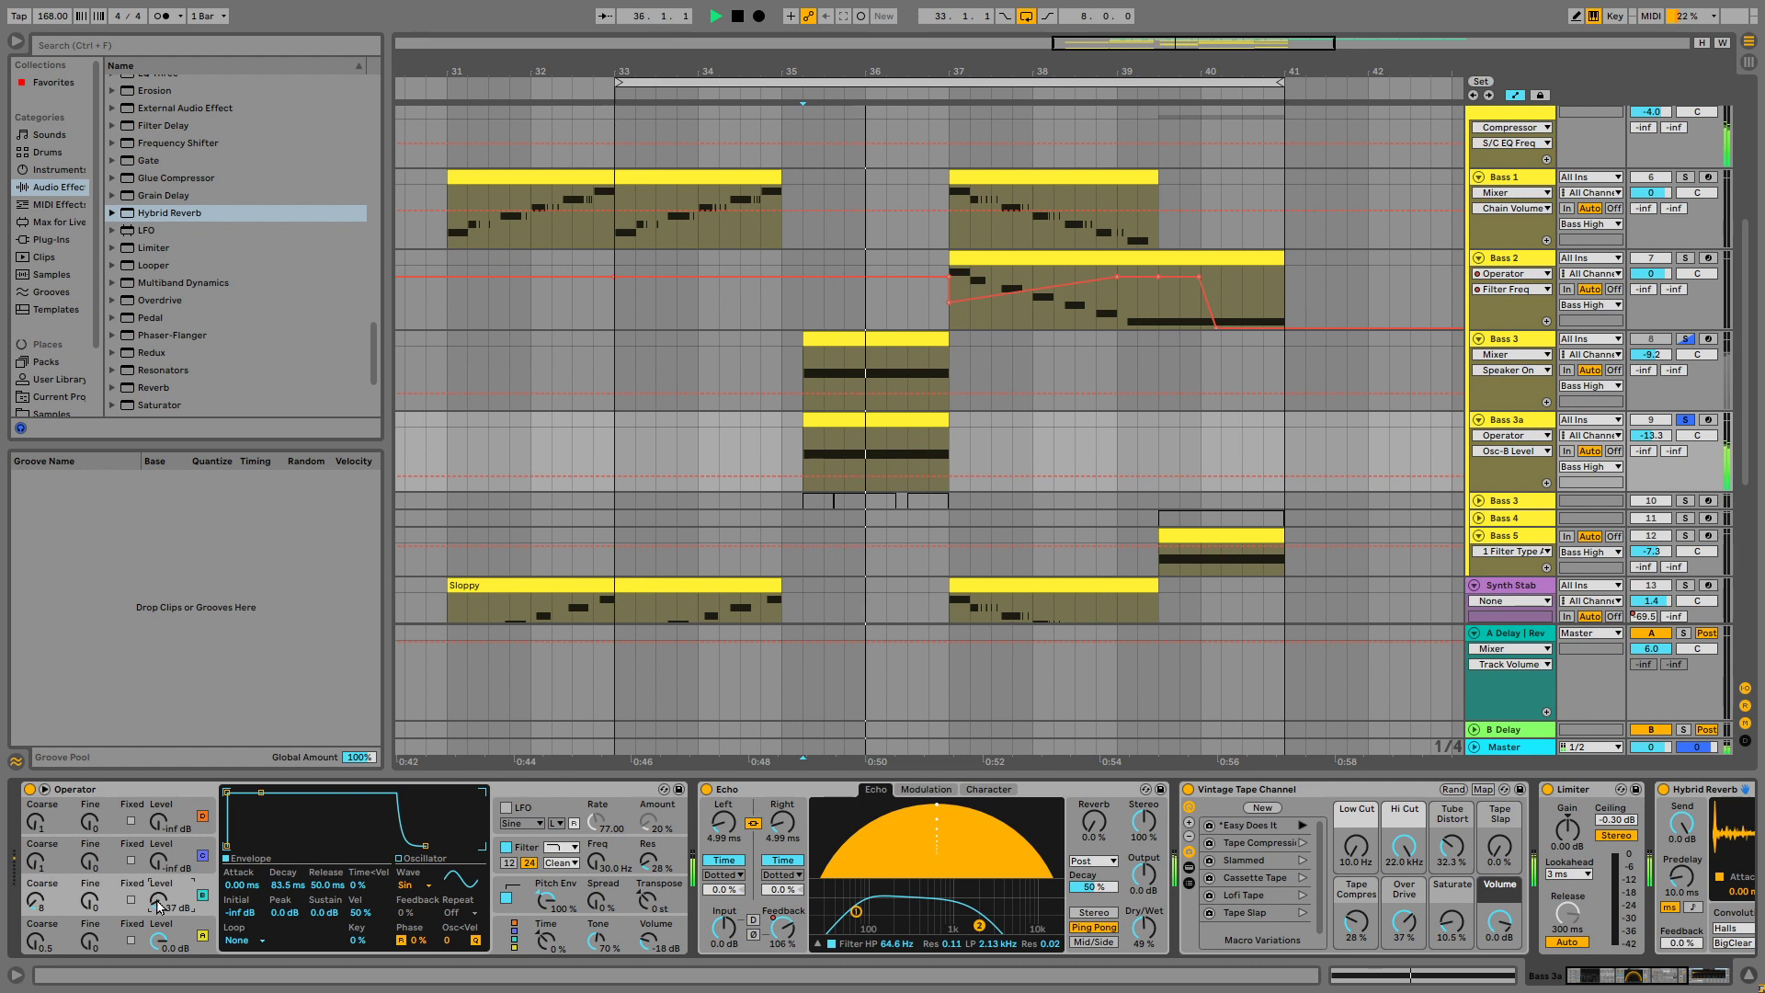
Raise Operator's oscillator B level to -29 dB and replay the clip.
key("space")
key("space")
left_click_drag(160, 901, 160, 893)
key("space")
key("space")
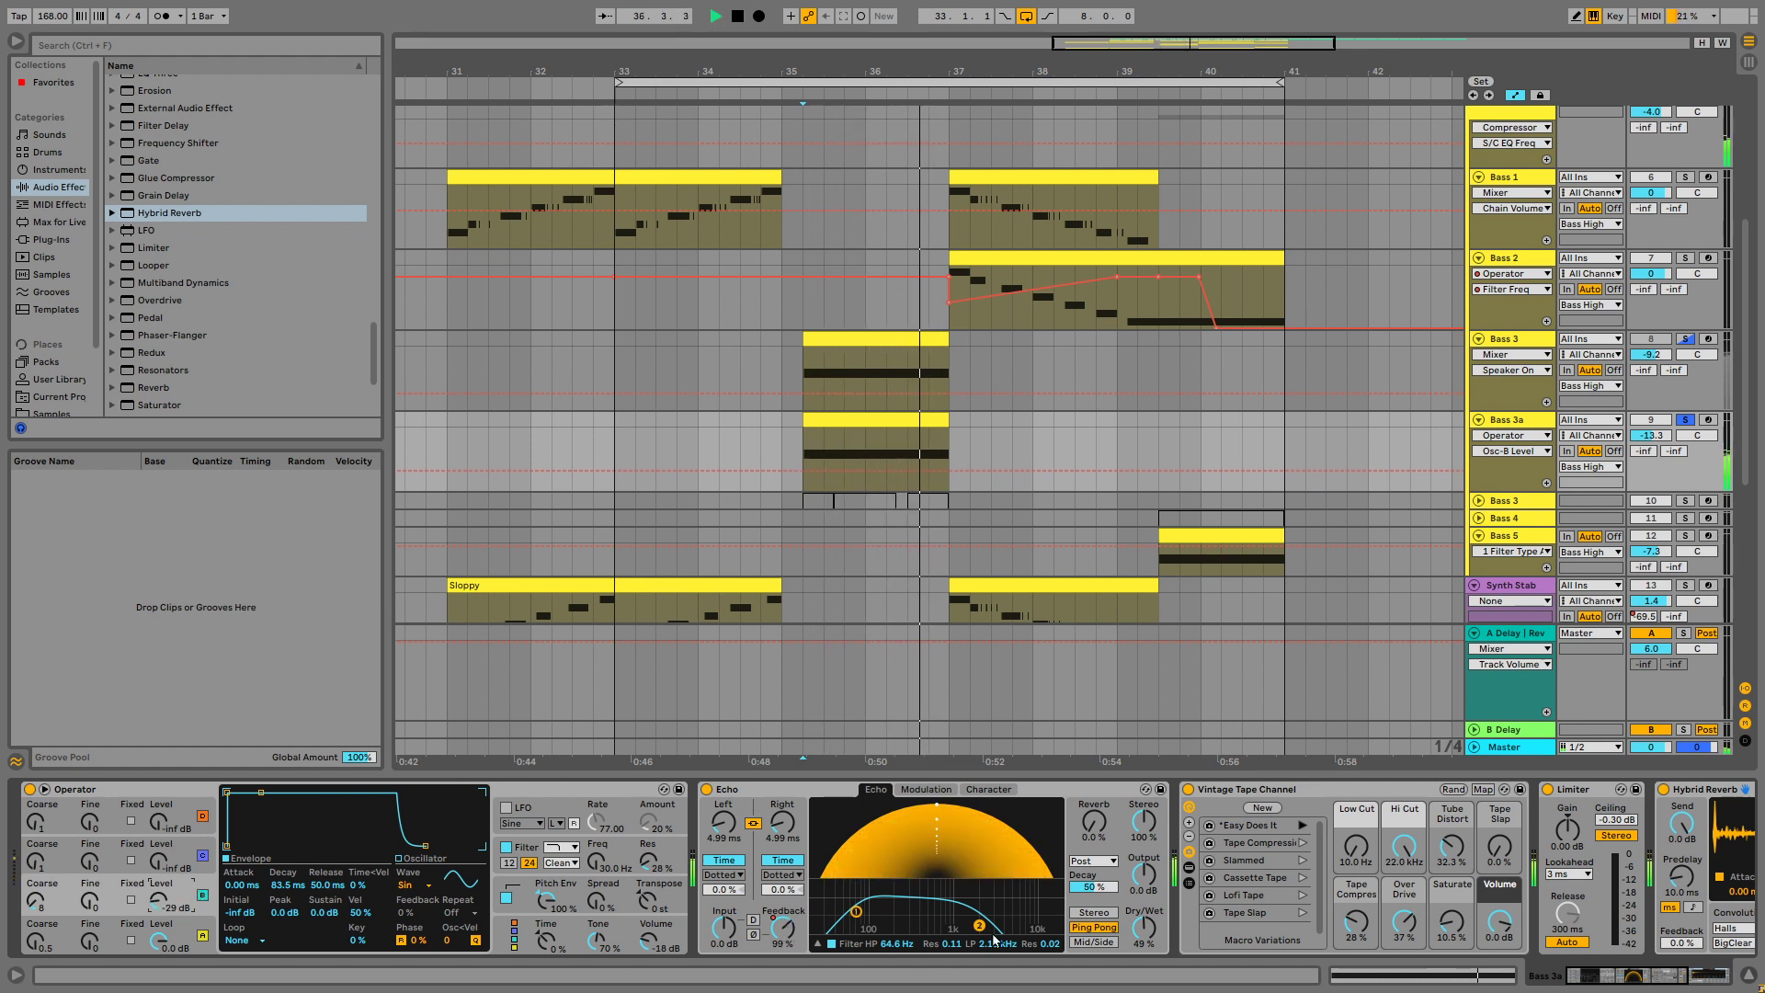
Raise Echo's low-pass filter to 3.14 kHz with a resonance of 0.00 between replays of the clip.
key("space")
key("space")
mouse_move(996, 927)
left_mouse_down()
mouse_move(1033, 927)
mouse_move(993, 928)
left_mouse_up()
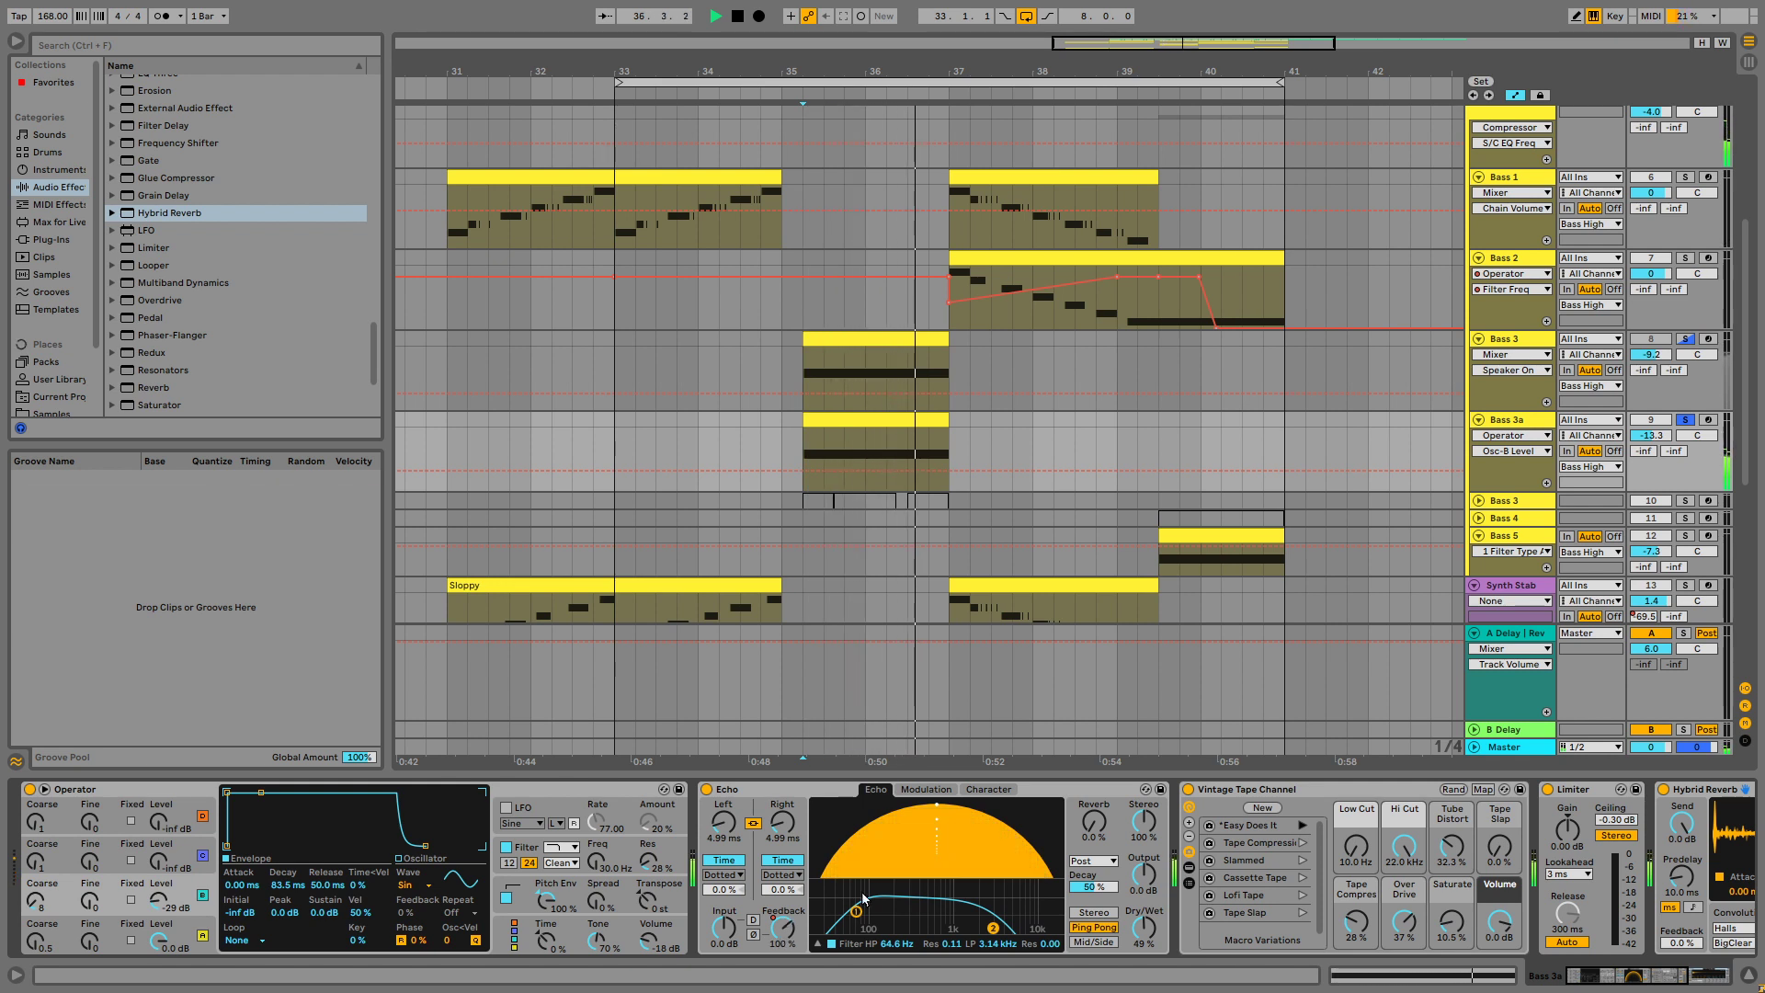
Set Echo's left and right delay times to 7.41 ms and replay the clip several times.
key("space")
mouse_move(782, 822)
left_mouse_down()
mouse_move(782, 859)
mouse_move(782, 801)
mouse_move(782, 824)
left_mouse_up()
key("space")
key("space")
key("space")
key("space")
key("space")
key("space")
key("space")
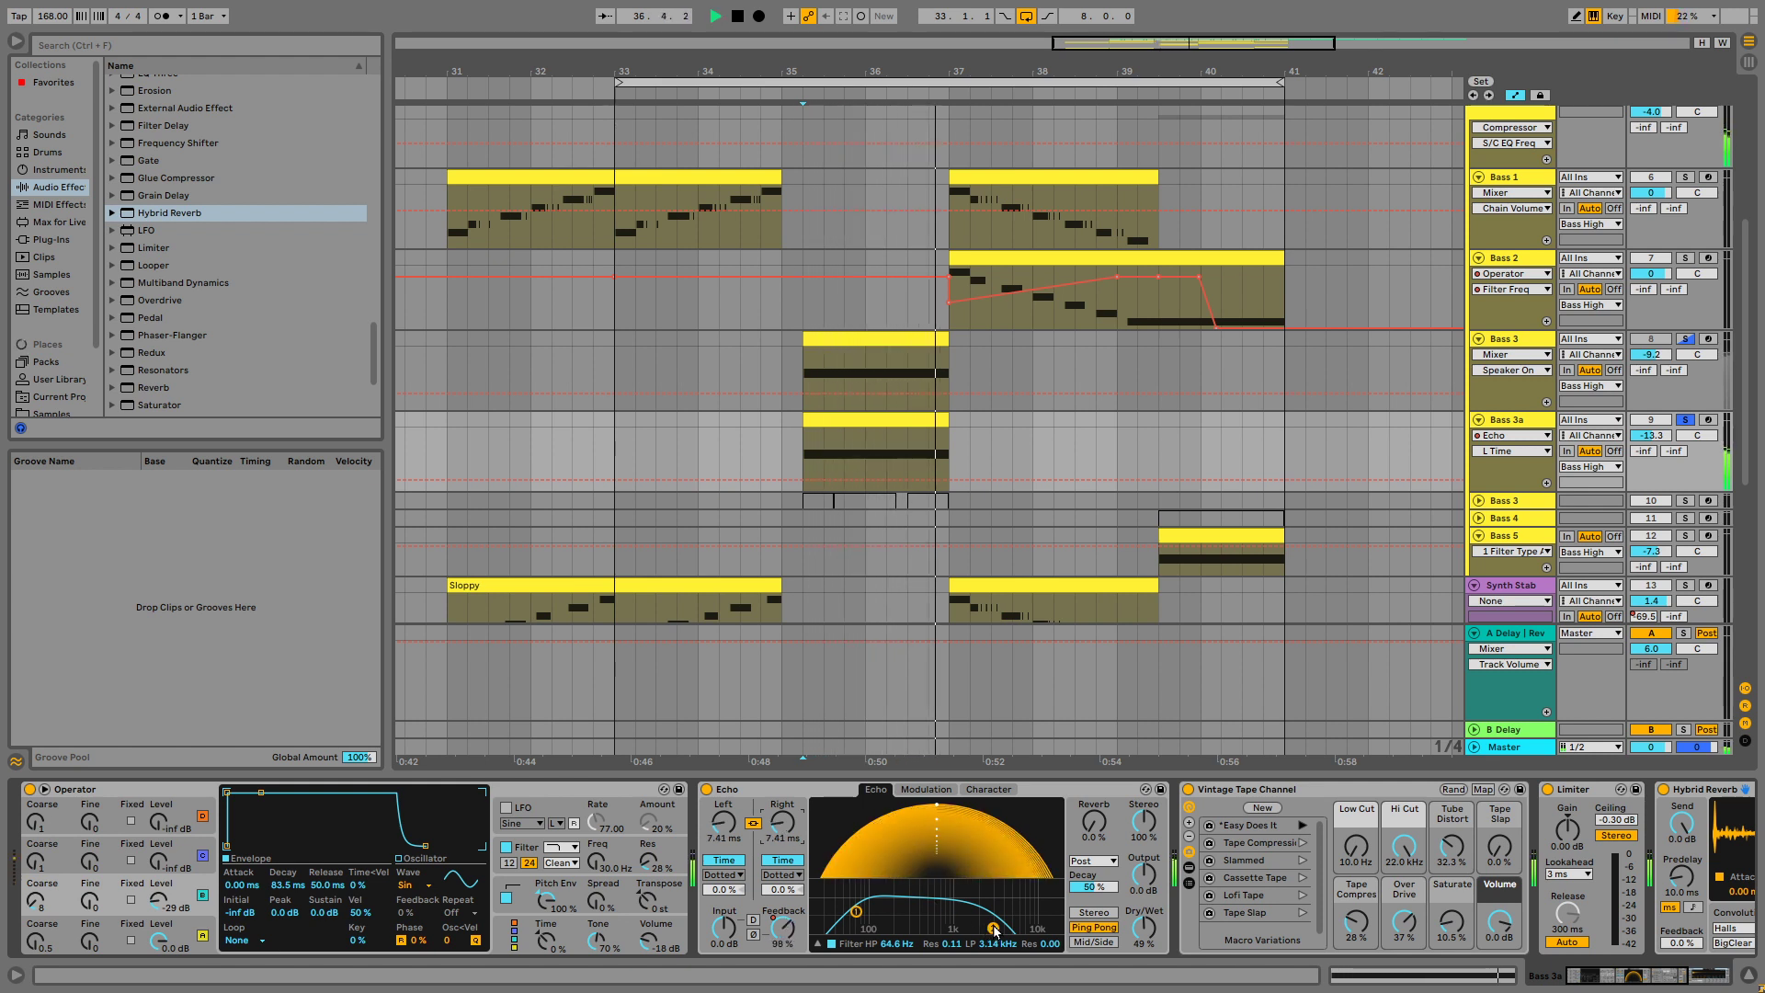
Try Echo's Mid/Side channel mode during playback and switch back to Ping Pong.
key("space")
key("space")
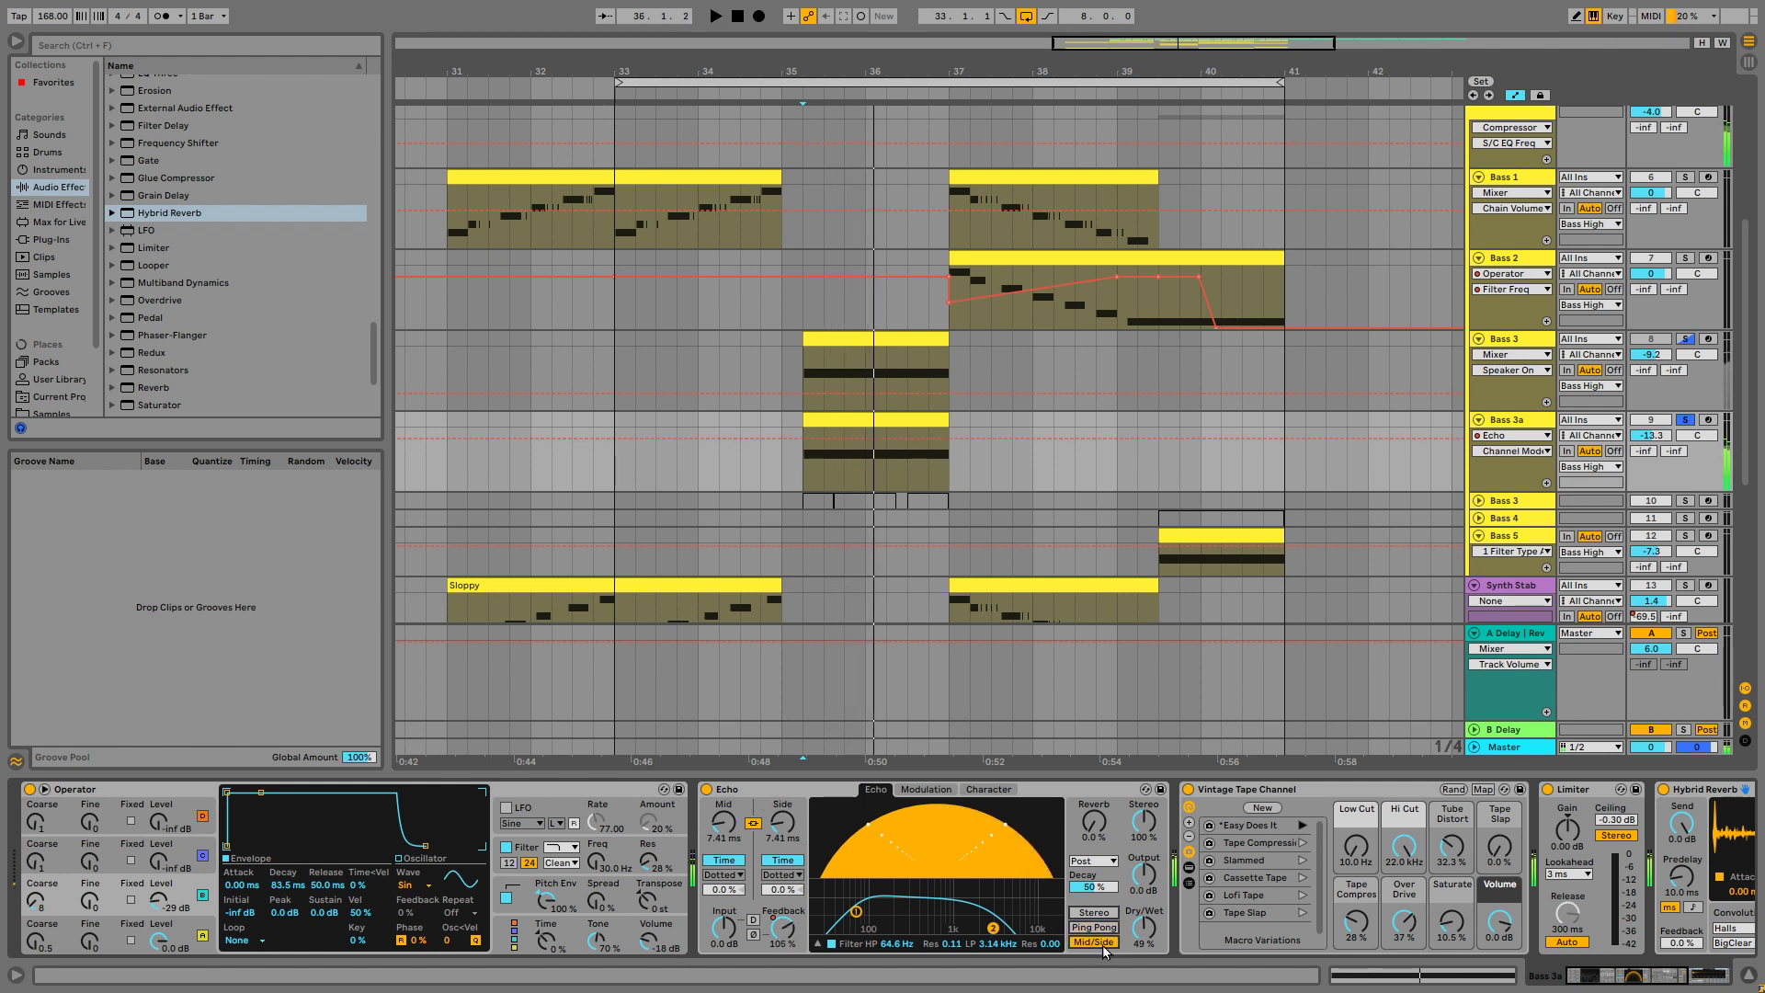
key("space")
left_click(1094, 927)
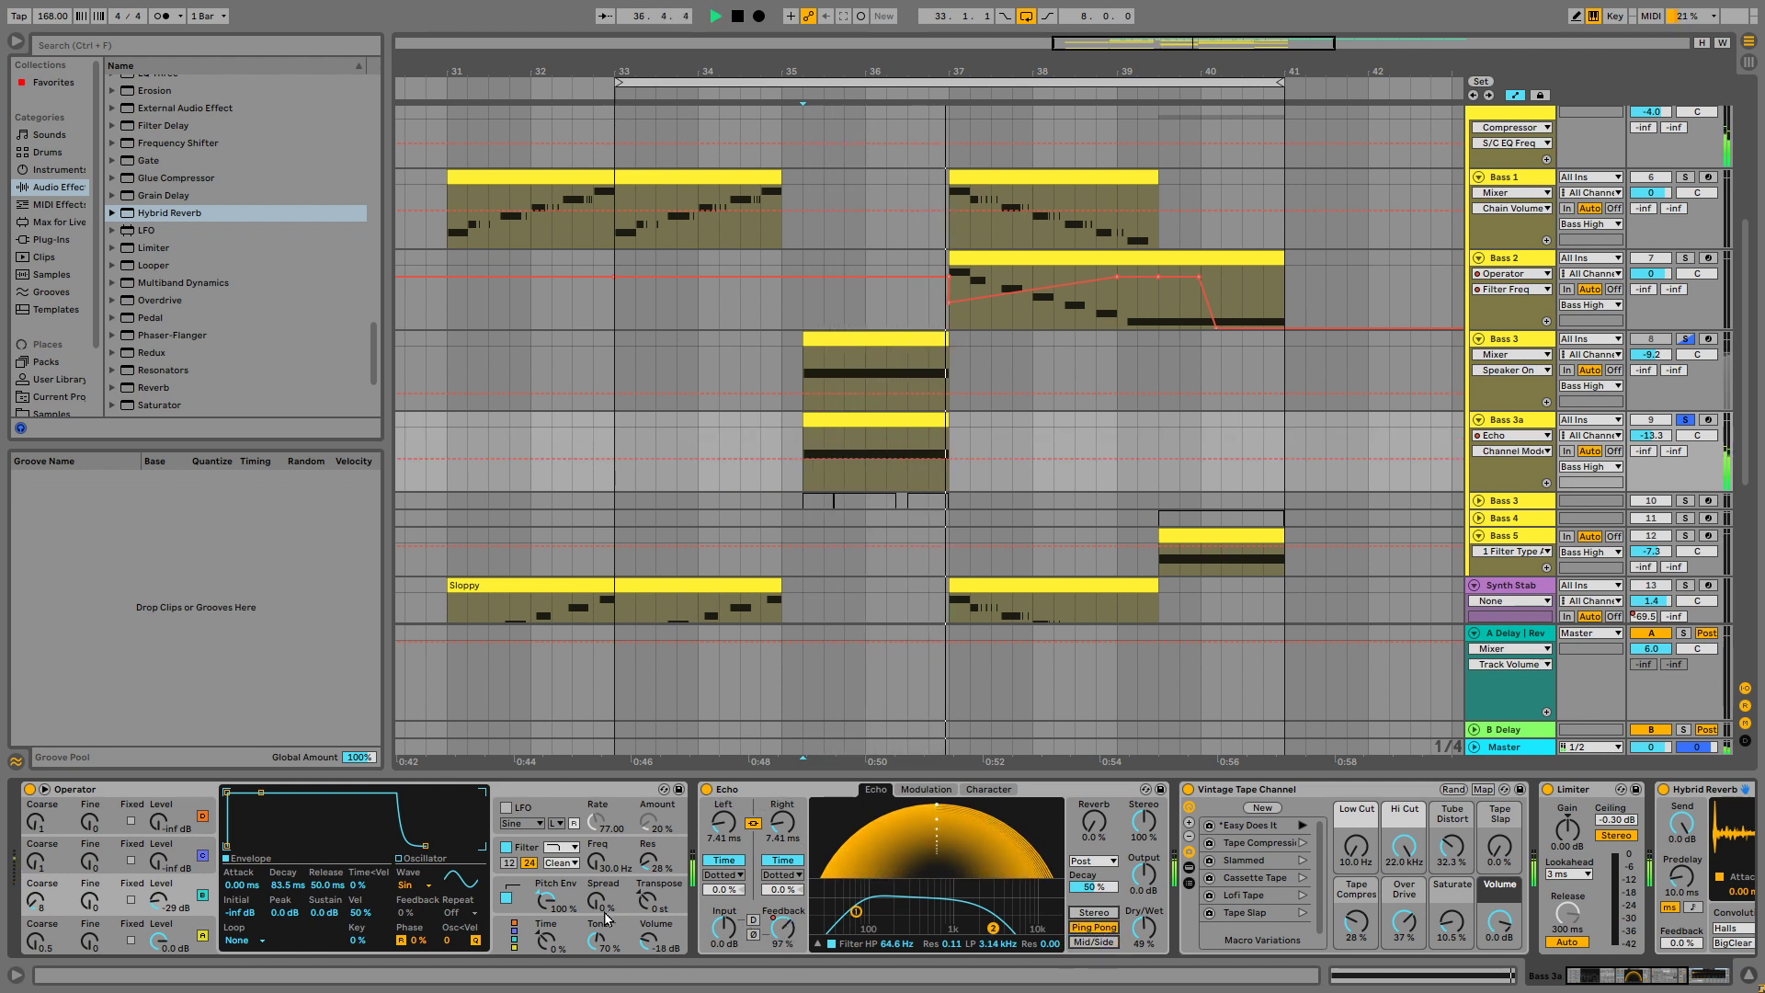
Adjust Operator's filter frequency, settling on 75.1 Hz, and replay the clip.
key("space")
key("space")
left_click_drag(595, 862, 595, 827)
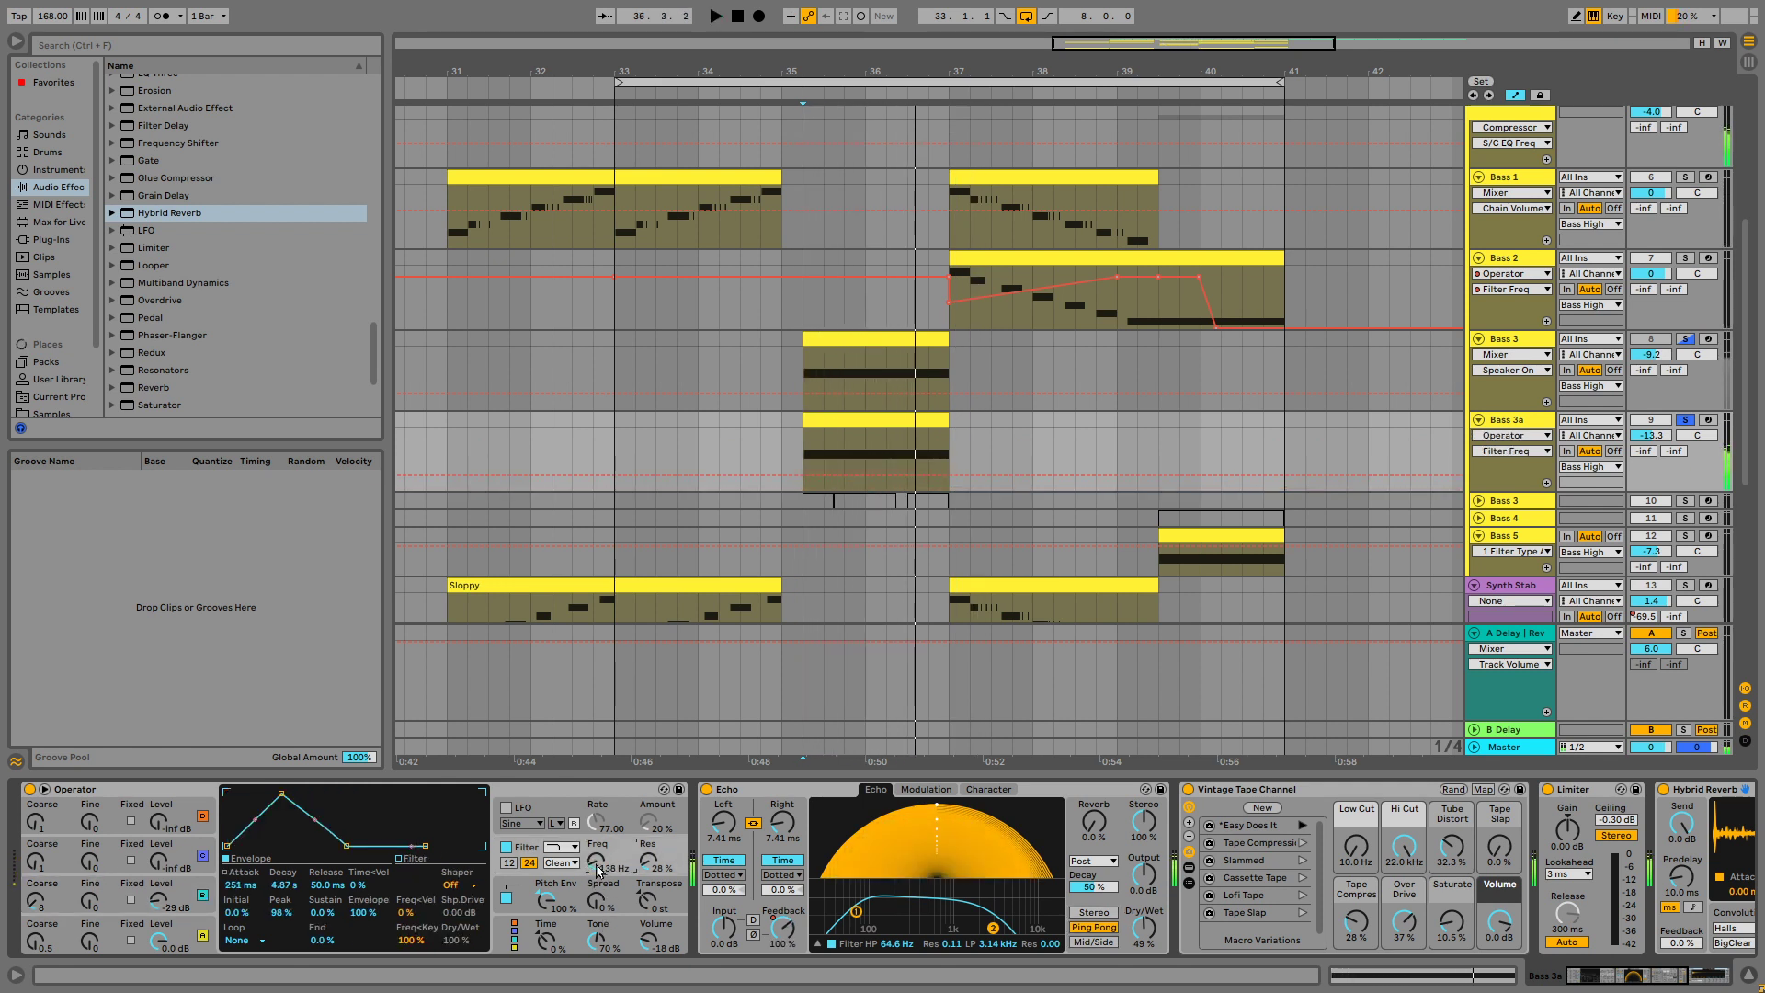
key("space")
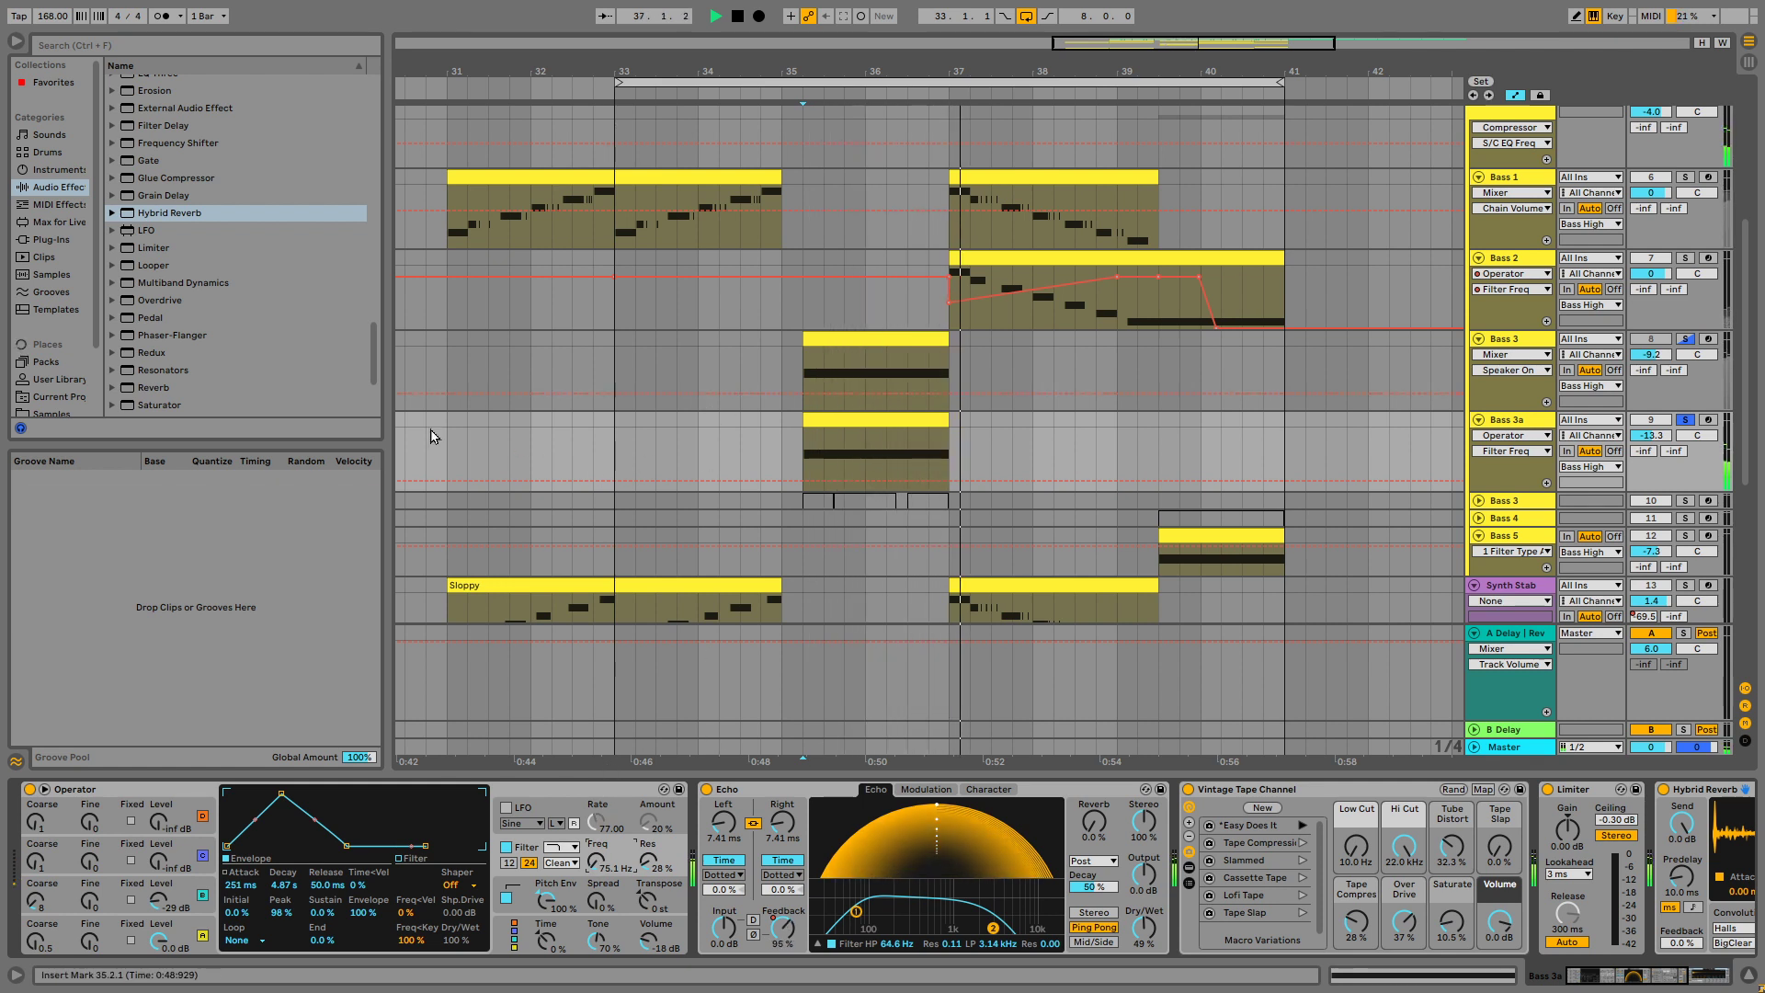
Play the arrangement from bar 33 and unsolo the Bass 3a track to hear it in the full mix.
key("space")
left_click(609, 462)
key("space")
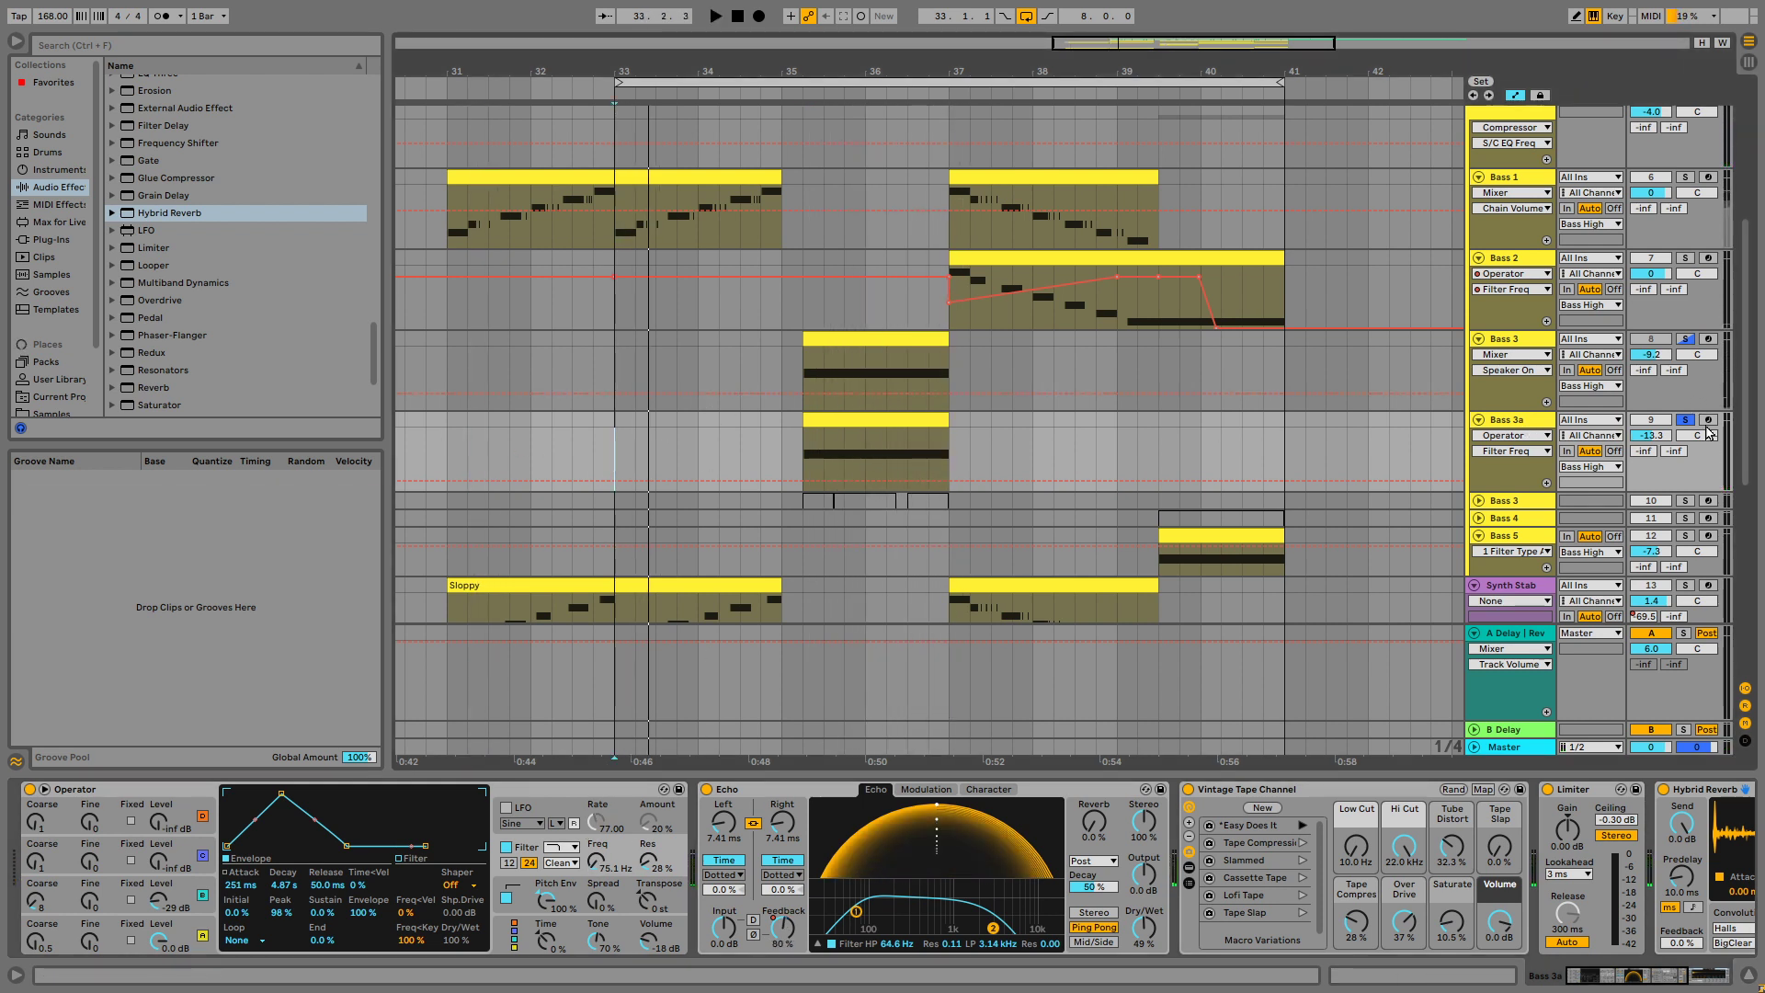
left_click(1686, 421)
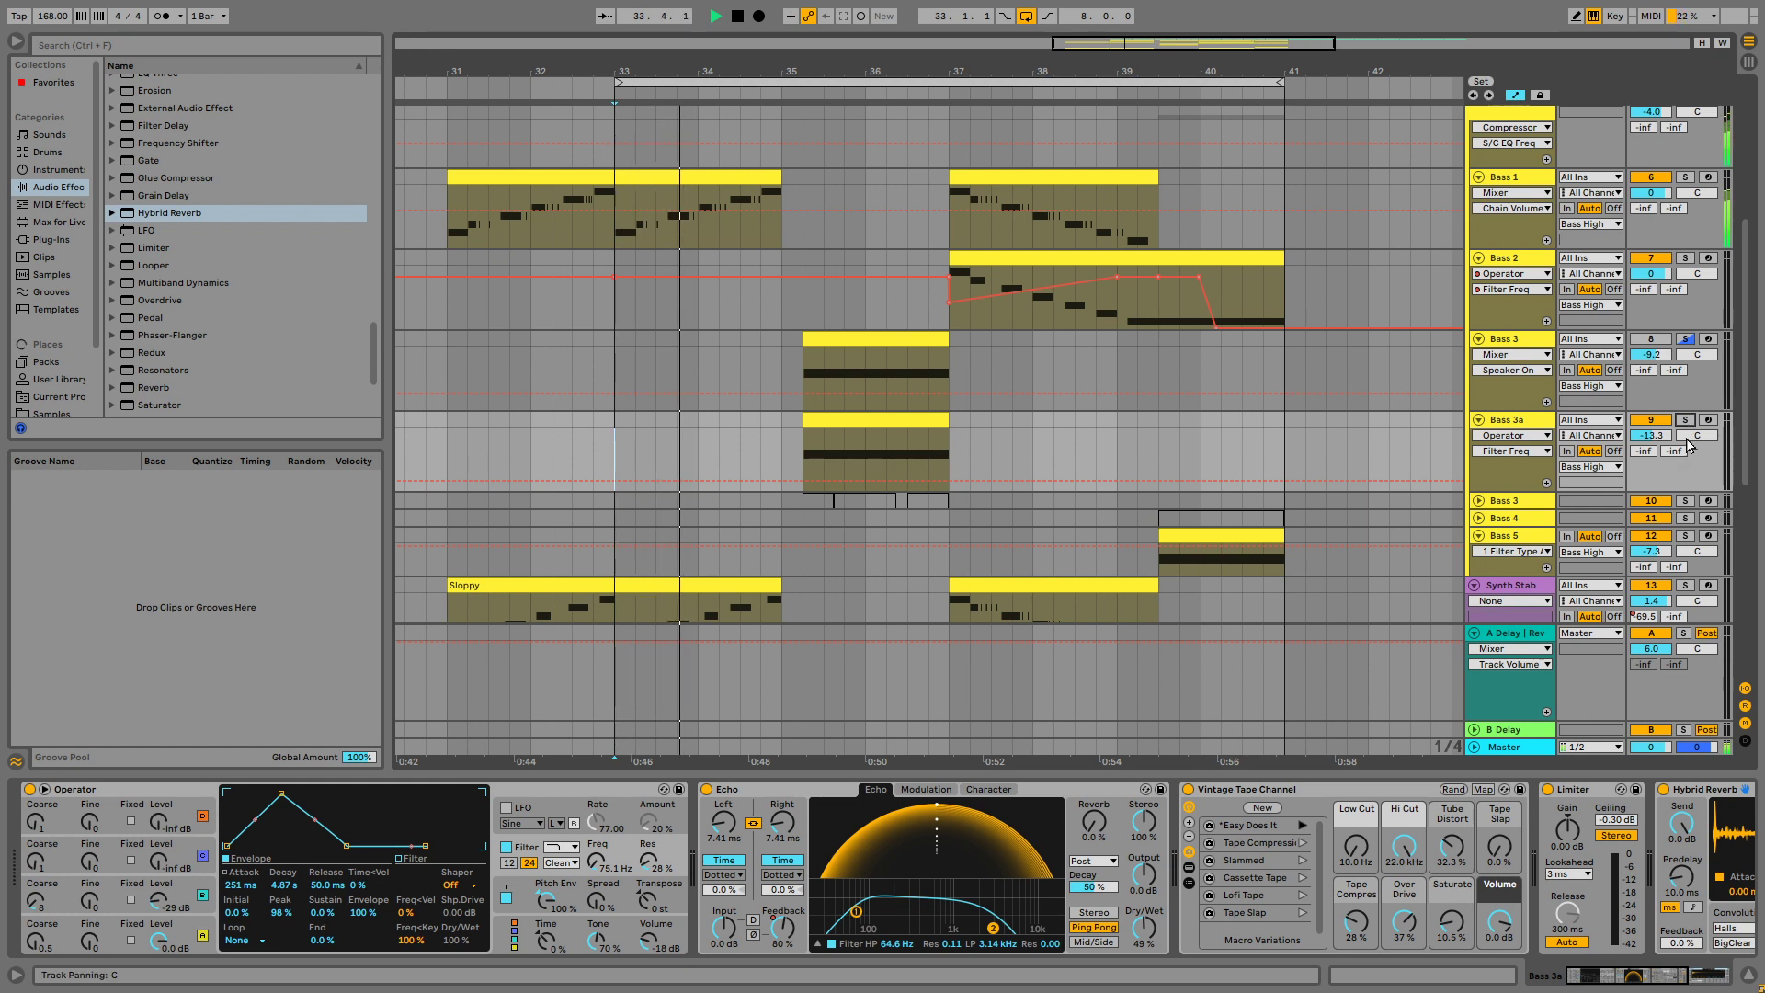